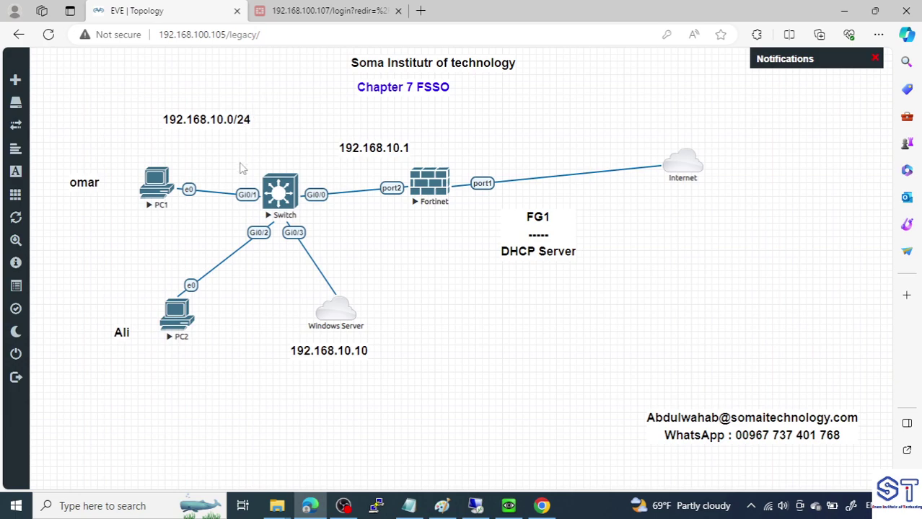
Start a Notepad note reading '--Test', then switch to the FortiGate login page at 192.168.100.107
click(511, 506)
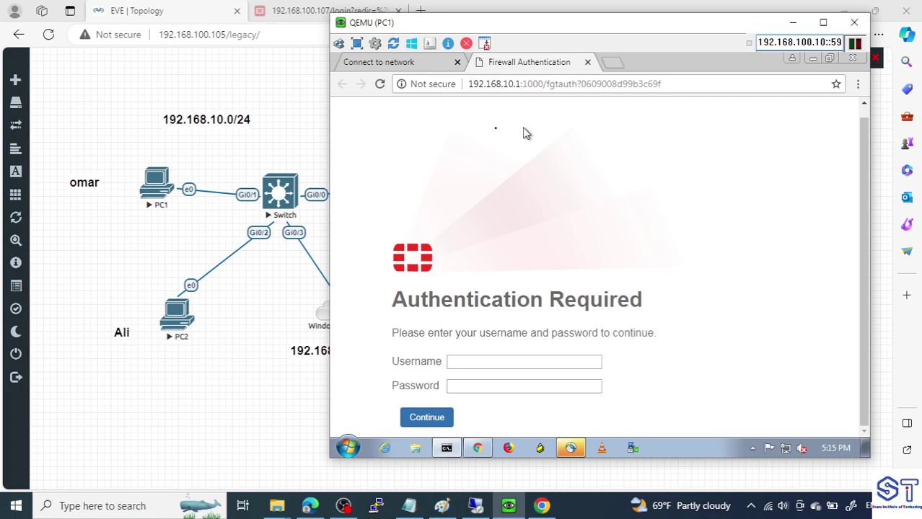
click(249, 88)
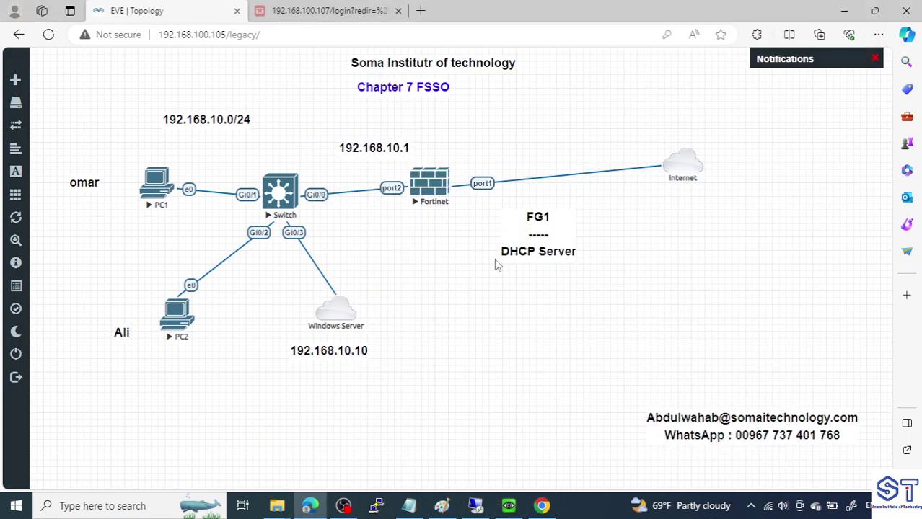
click(148, 507)
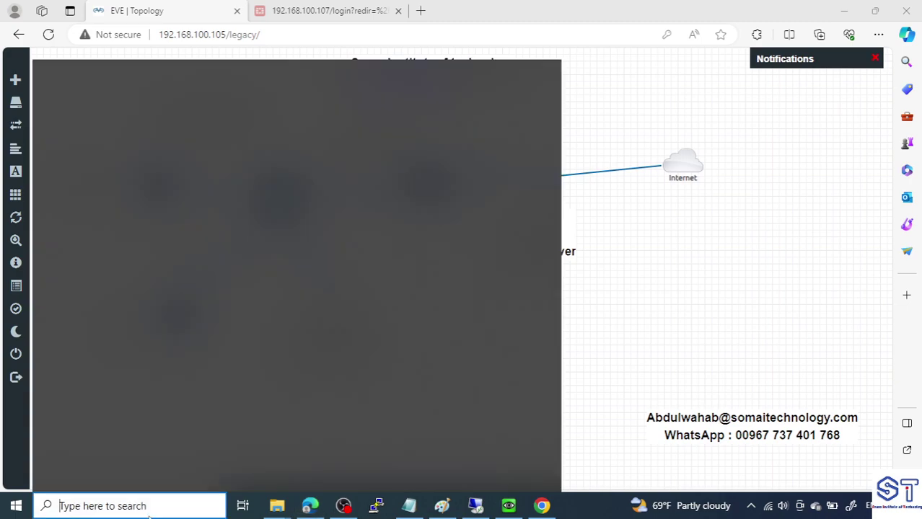
text(notepad)
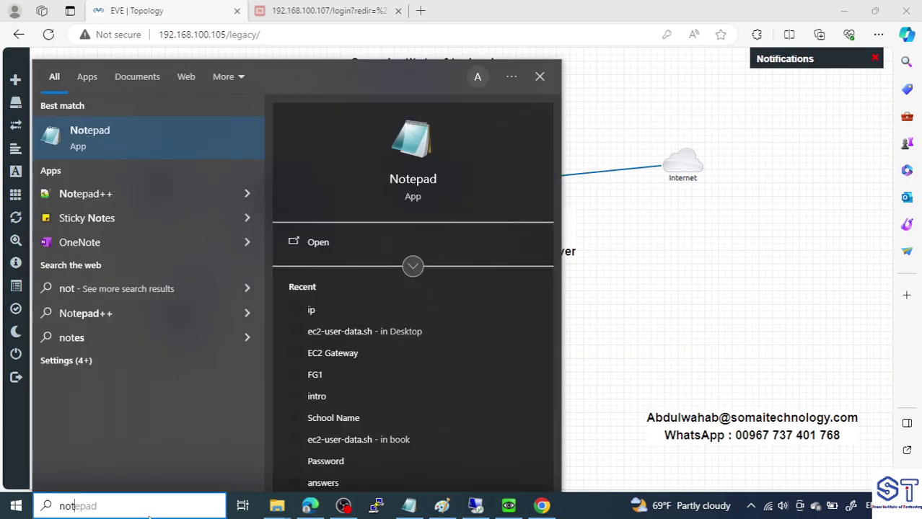
click(315, 229)
drag(360, 95, 638, 209)
text(-)
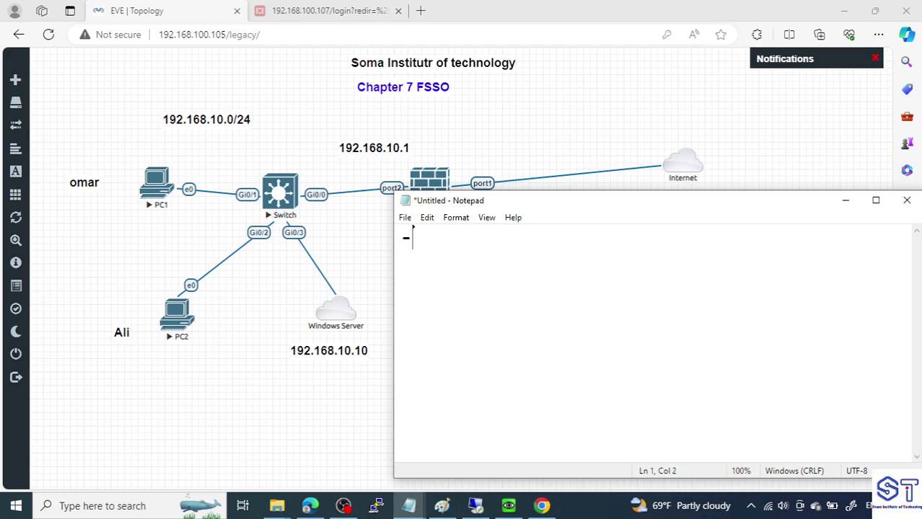
text(-Test)
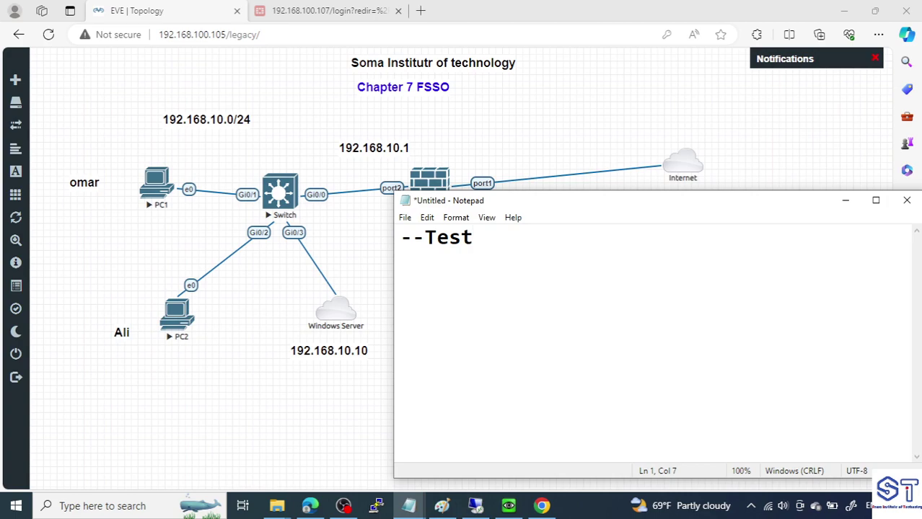
click(328, 11)
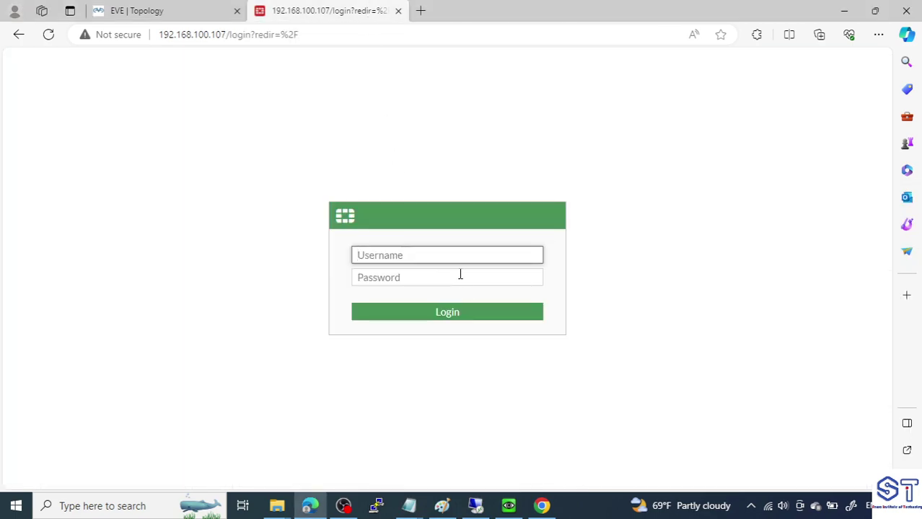
Sign in to FG1 with the admin account and dismiss the password and release-notice popups
text(admin)
key(Tab)
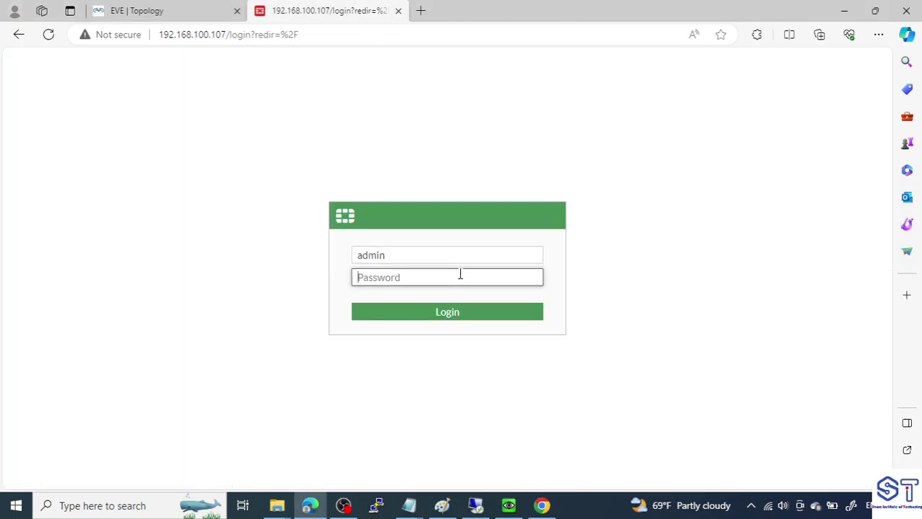
text(a)
key(Return)
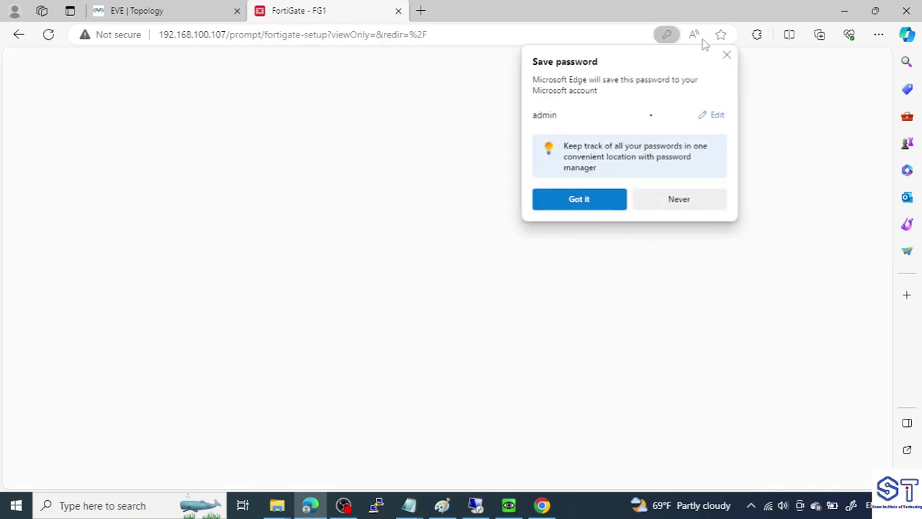
click(727, 57)
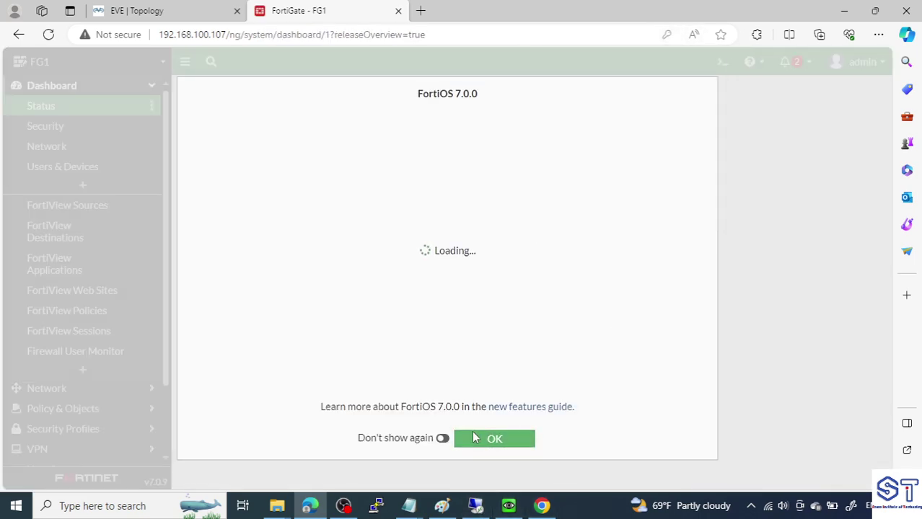
click(525, 439)
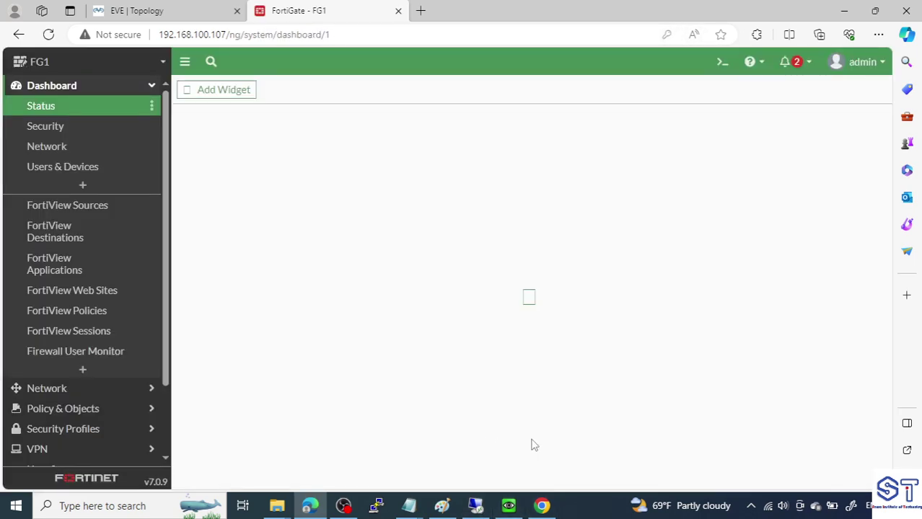
Review the LAN to Internet firewall policy (sources all and HR G) and close it unchanged
click(146, 88)
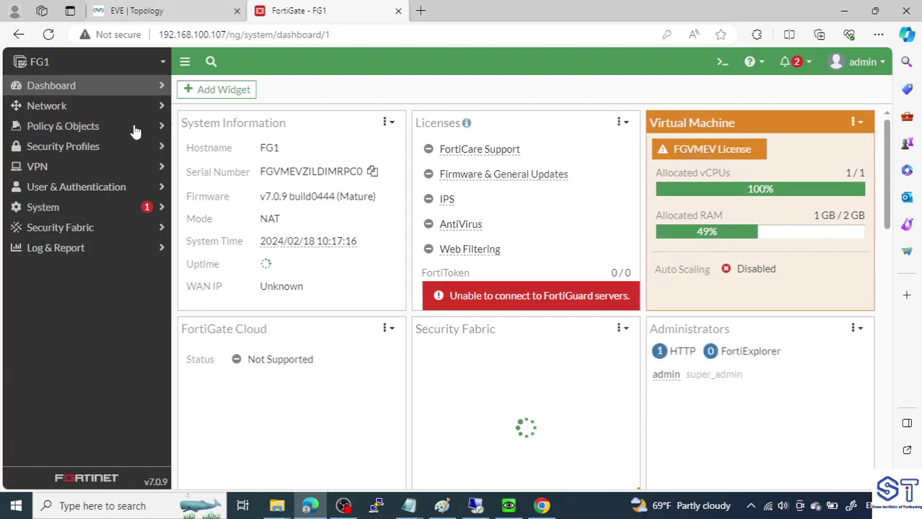
click(28, 129)
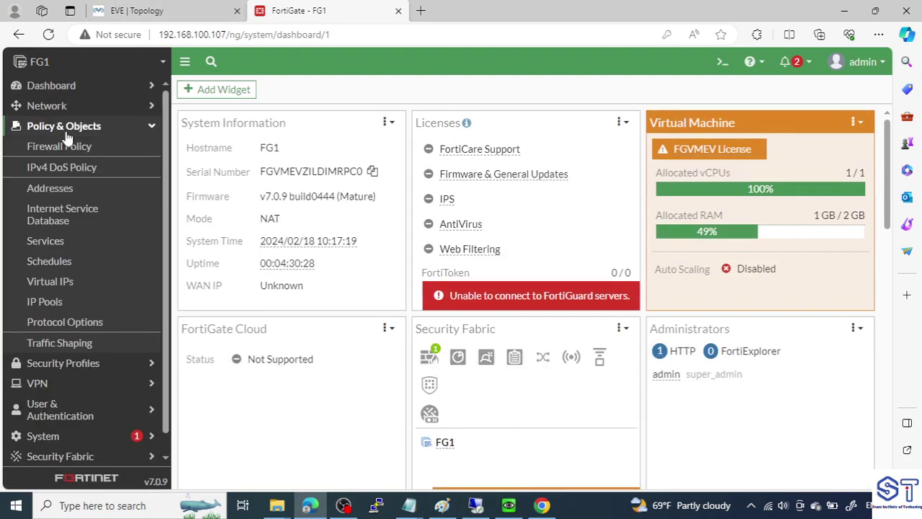
click(68, 145)
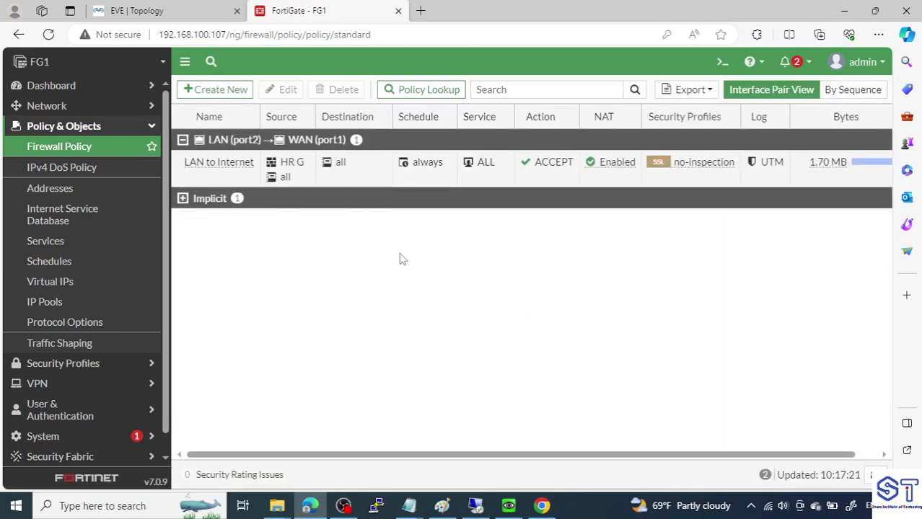
double_click(208, 168)
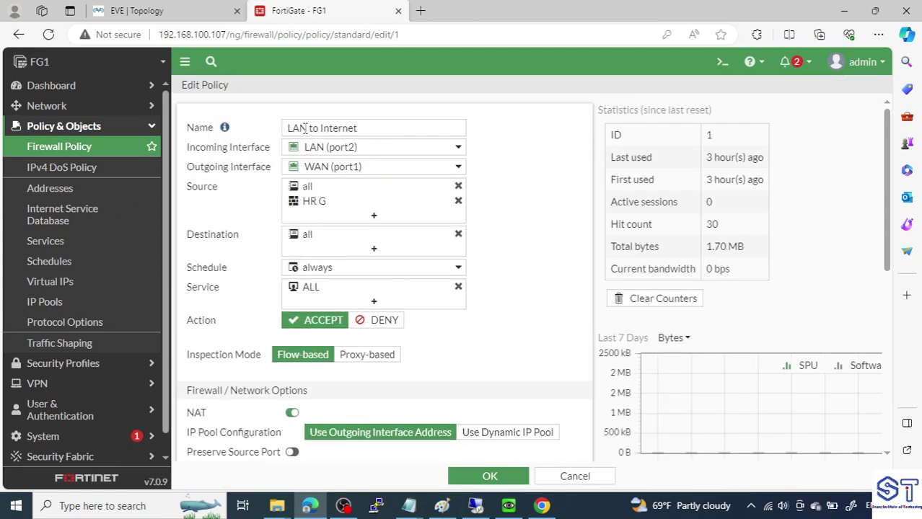
click(179, 17)
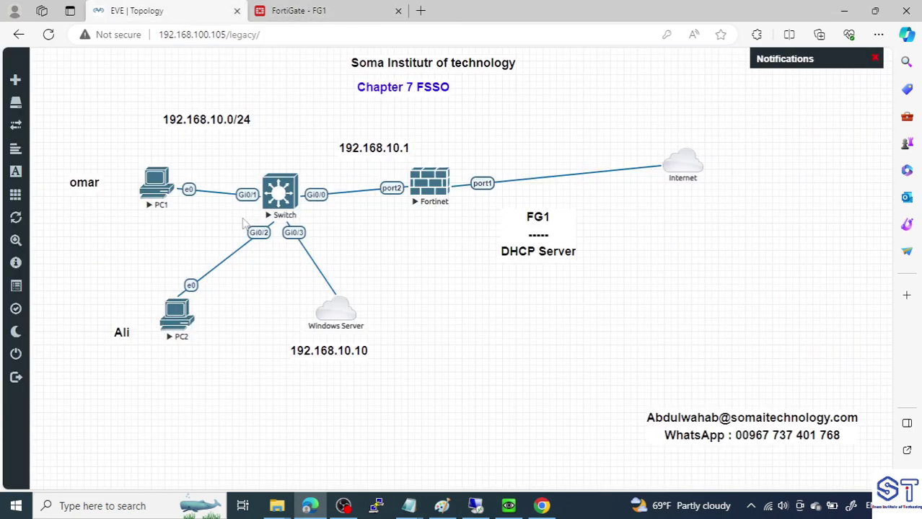
drag(119, 146, 259, 380)
click(310, 10)
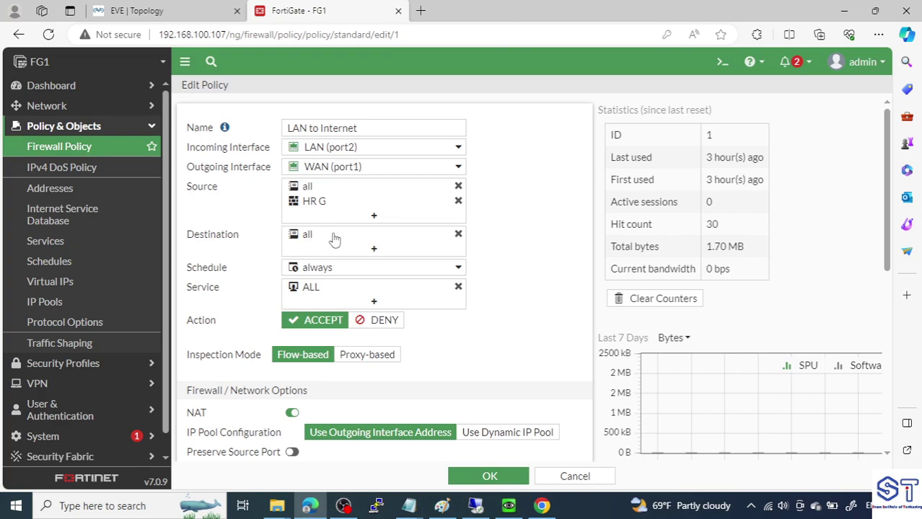
mouse_move(334, 238)
mouse_move(309, 191)
click(472, 477)
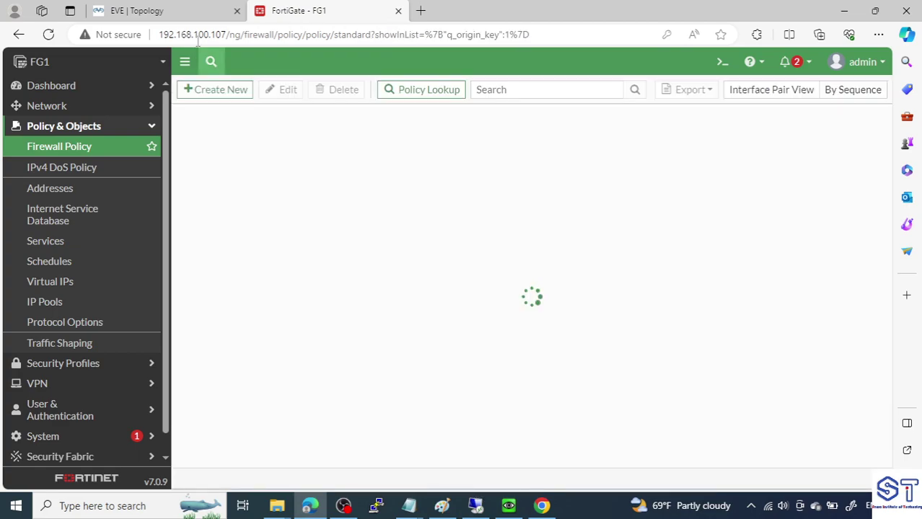
click(180, 11)
On PC1, run a continuous ping to 8.8.8.8 from a command prompt
click(153, 219)
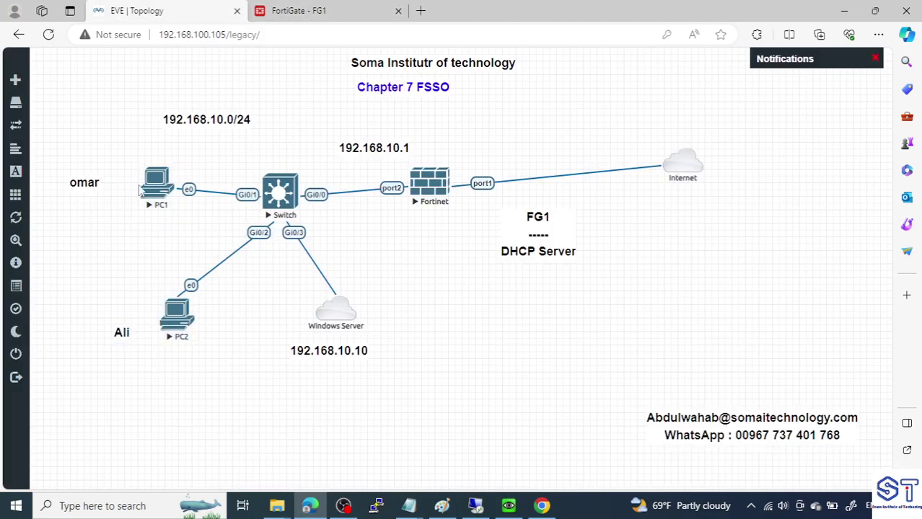
click(509, 505)
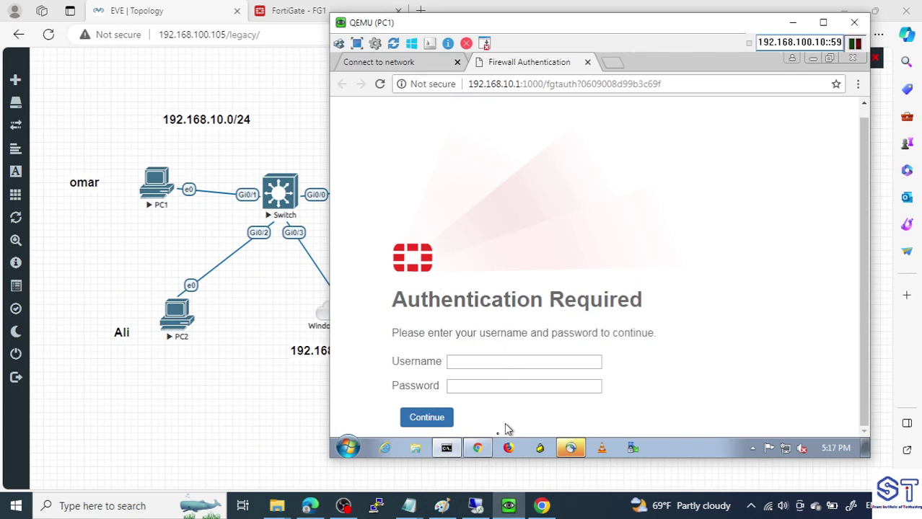
click(453, 450)
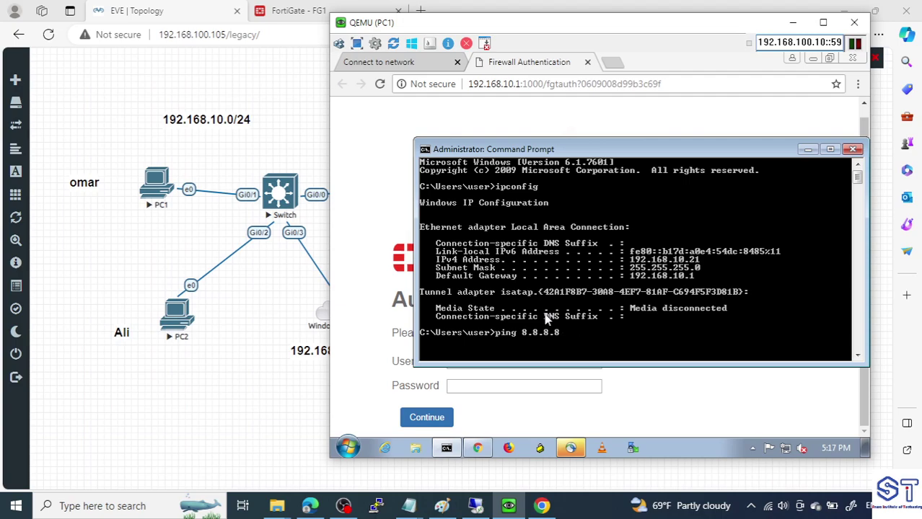
key(Return)
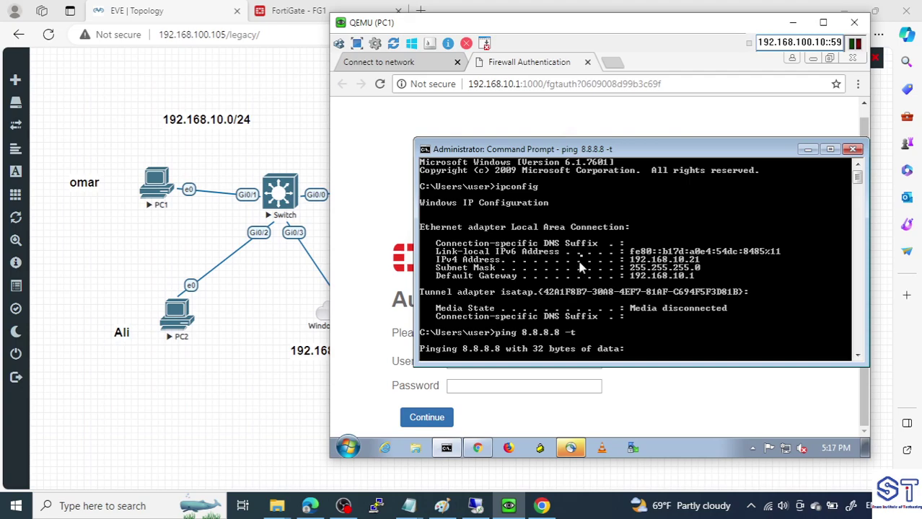
In PC1's browser, close the Firewall Authentication tab and web-search 'fortinet'
click(613, 67)
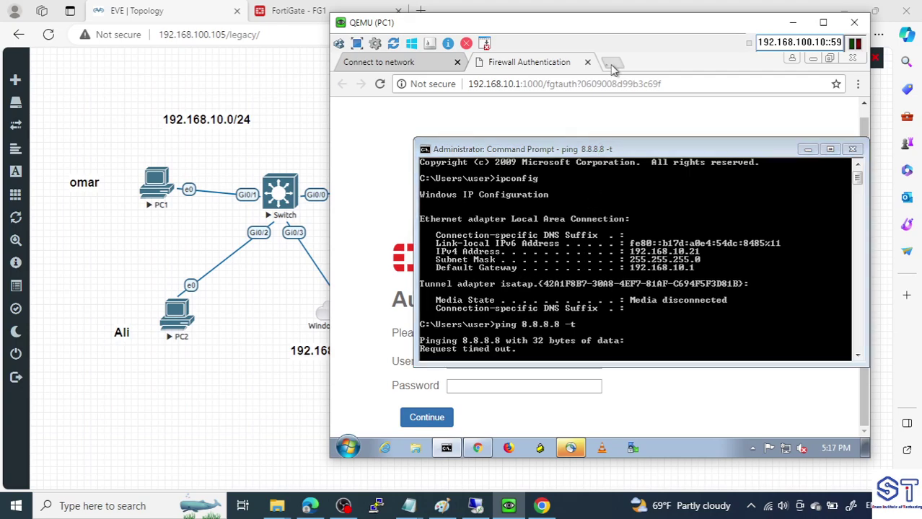
click(456, 62)
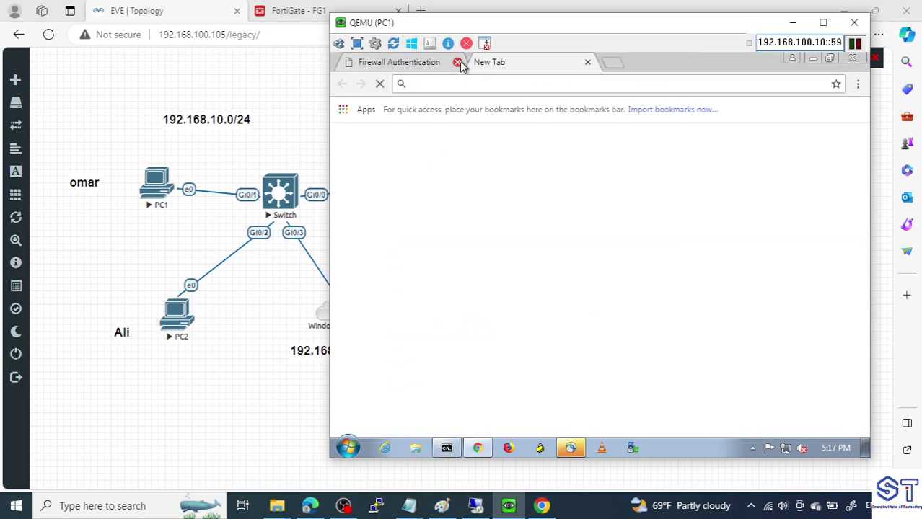
click(458, 62)
text(fortinet)
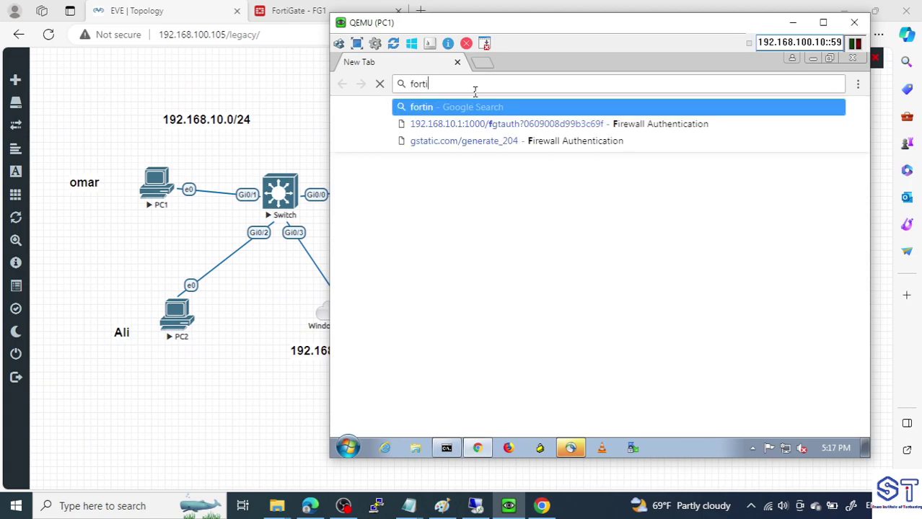
key(Return)
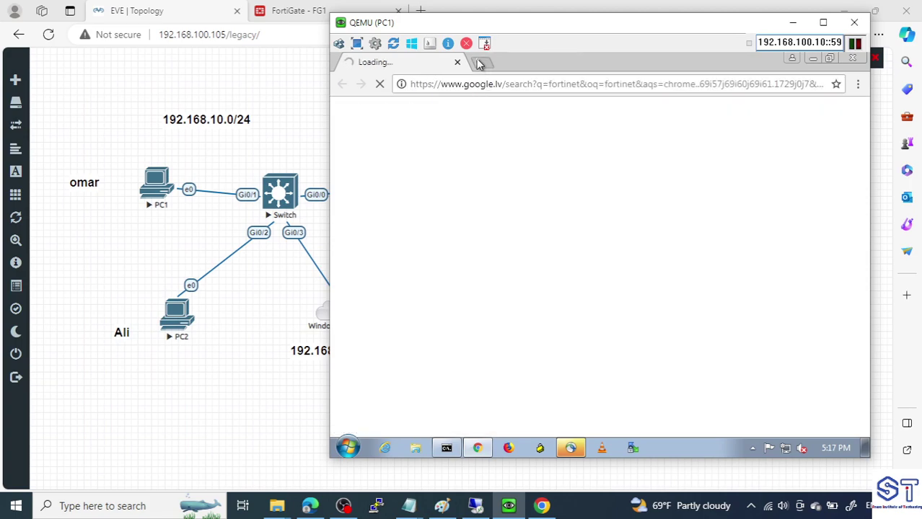
Browse to google.com in a new tab, landing on FortiGate's Authentication Required page
click(480, 64)
text(google.co)
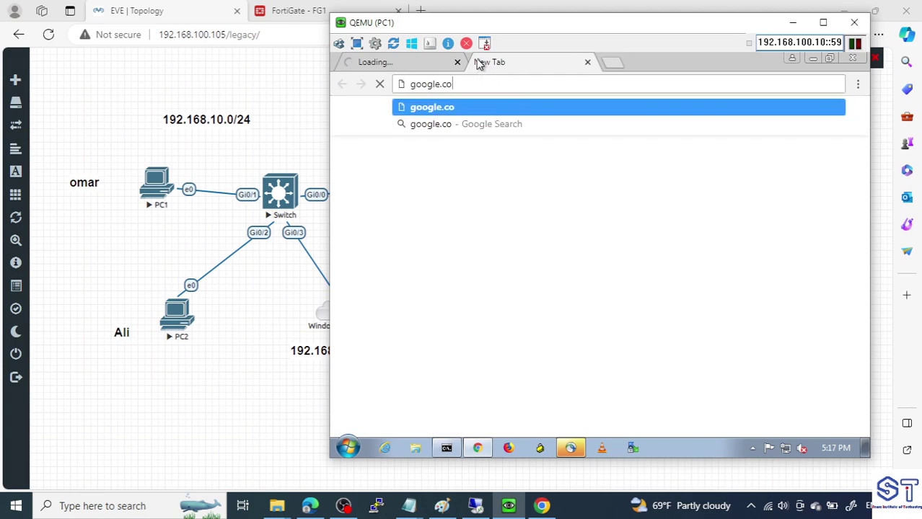
key(Escape)
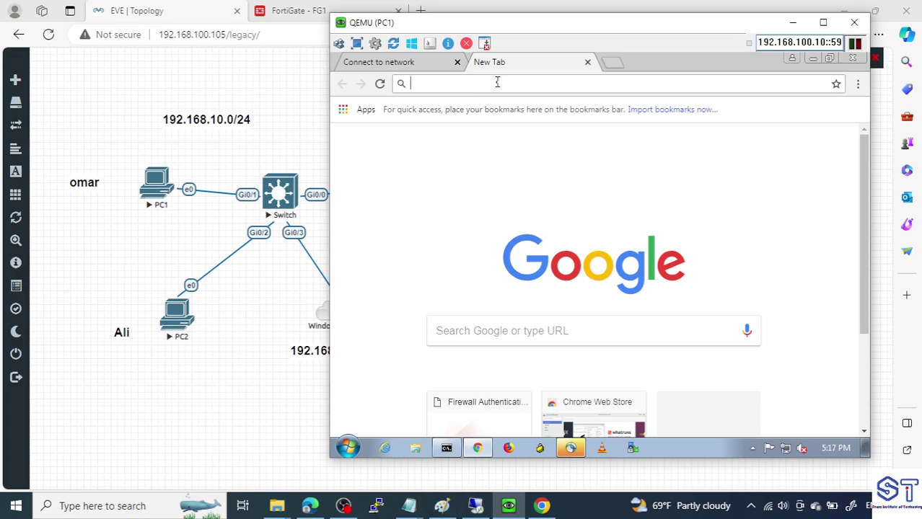
text(google.com)
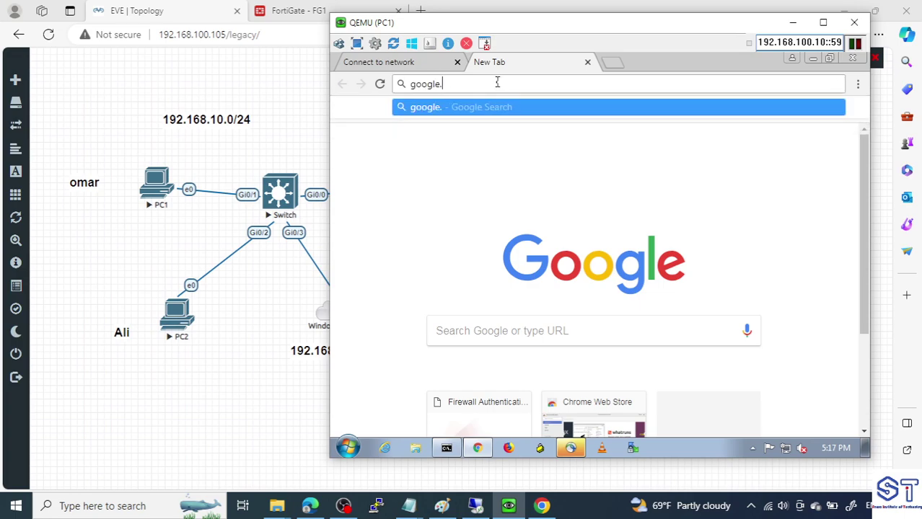
key(Return)
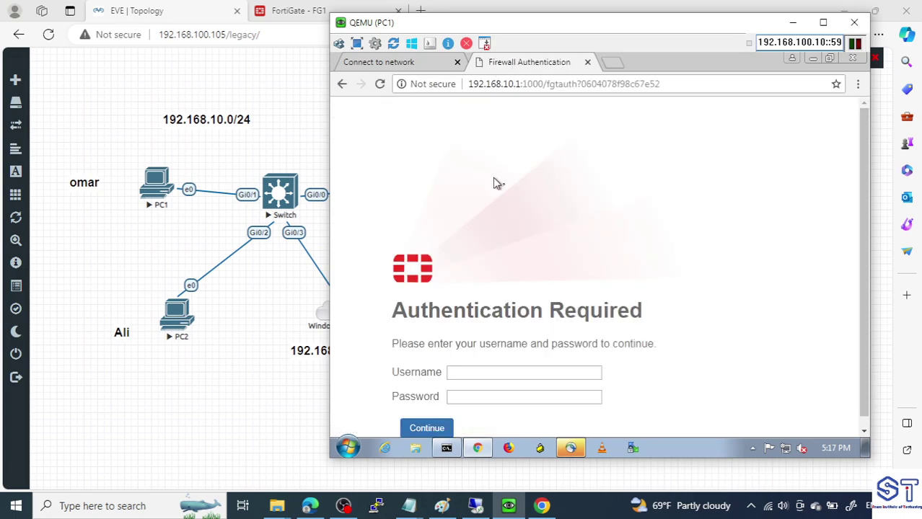
scroll(508, 246, down, 1)
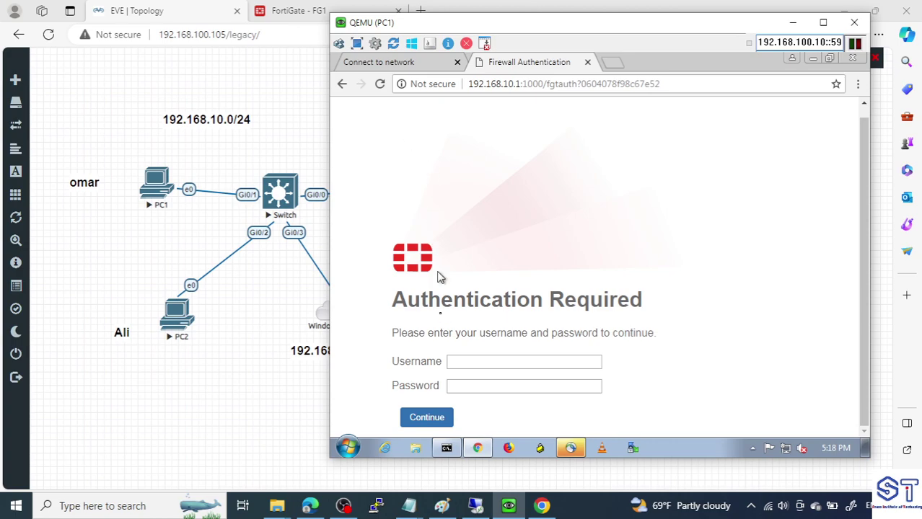
click(348, 448)
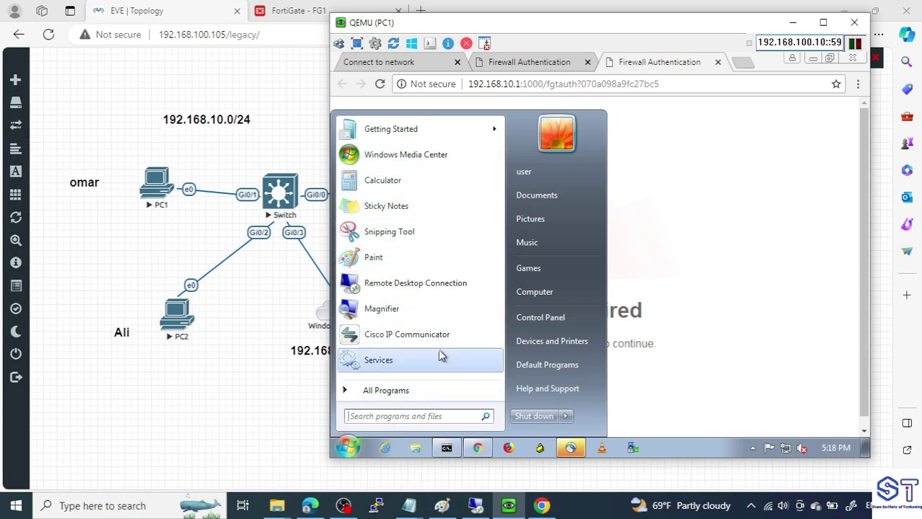
click(665, 147)
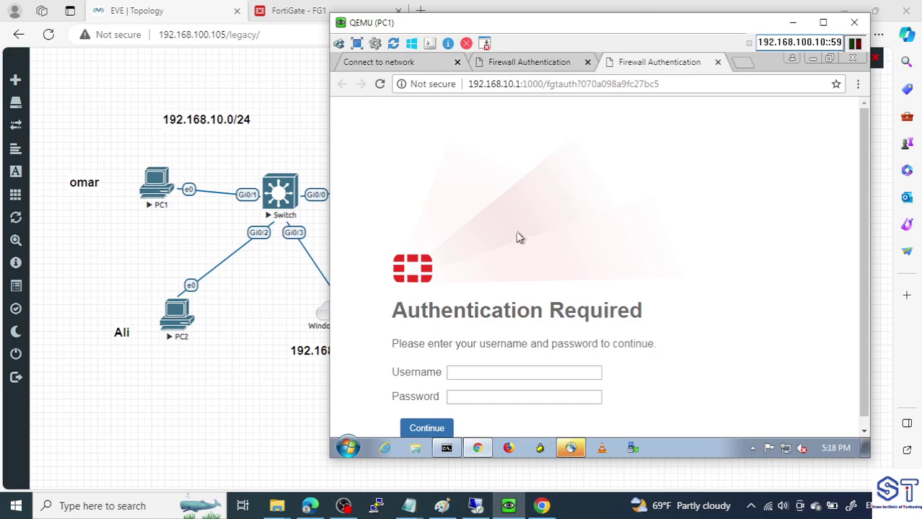
Add a dashed separator and a '1-Join' line beneath --Test in the Notepad notes
click(408, 506)
click(446, 459)
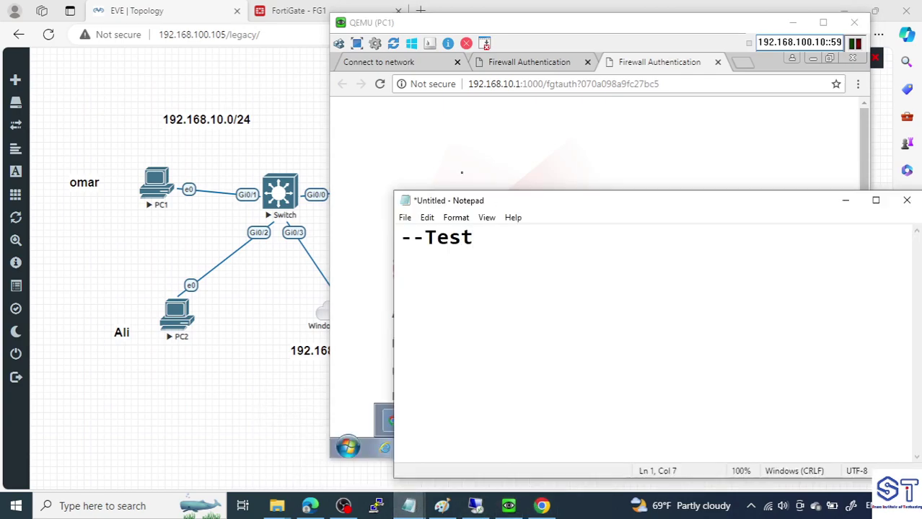
click(792, 22)
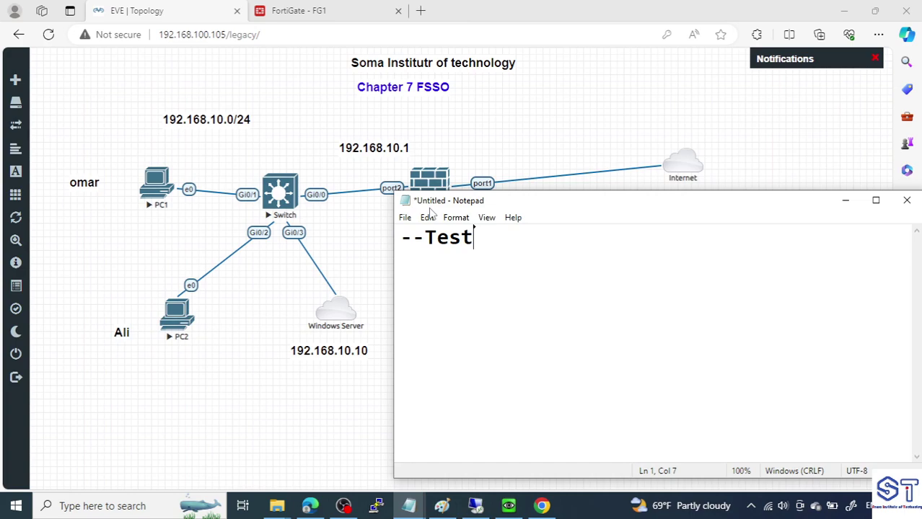
text(-------- )
text(1)
text(-Jo)
text(int)
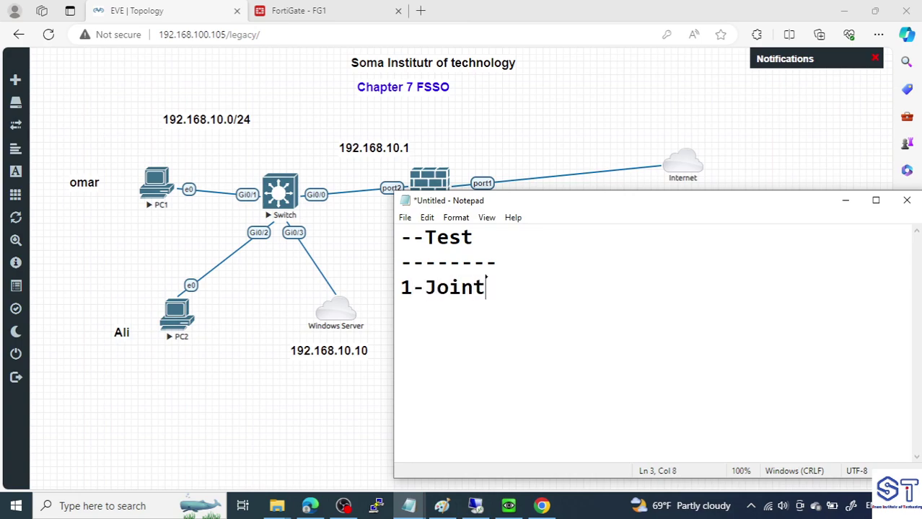
key(BackSpace)
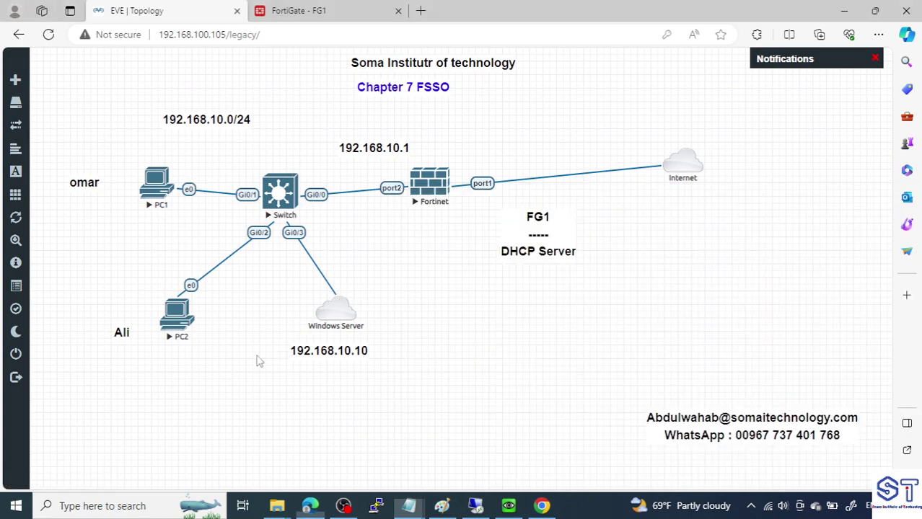
On PC1, close the browser, the ping Command Prompt, the restart prompt and AnyConnect
click(476, 505)
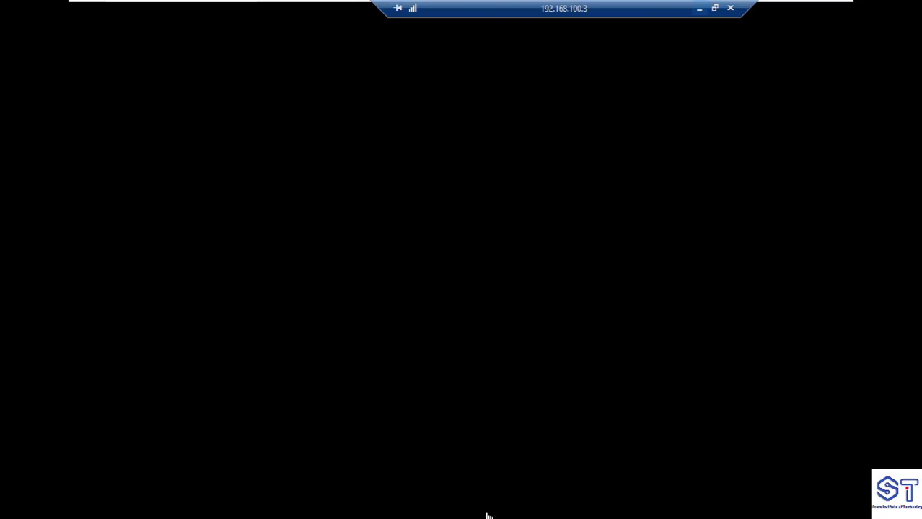
click(700, 10)
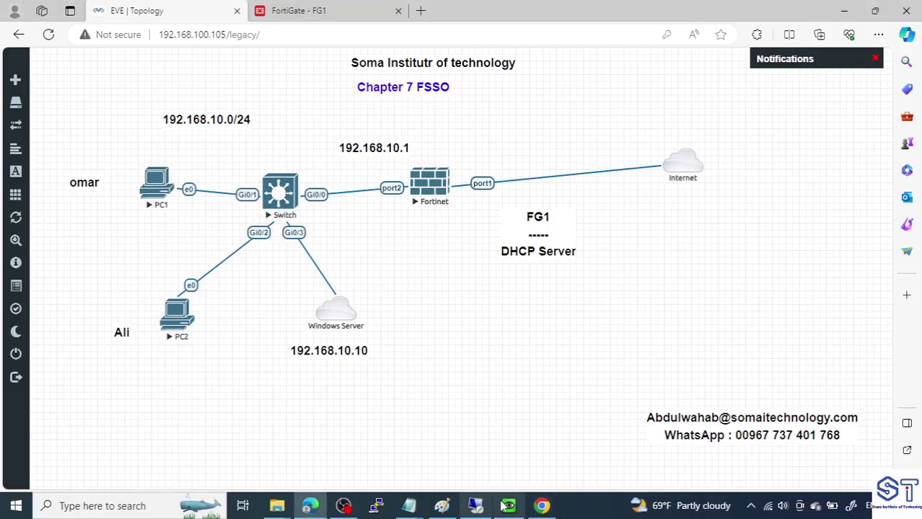
click(506, 504)
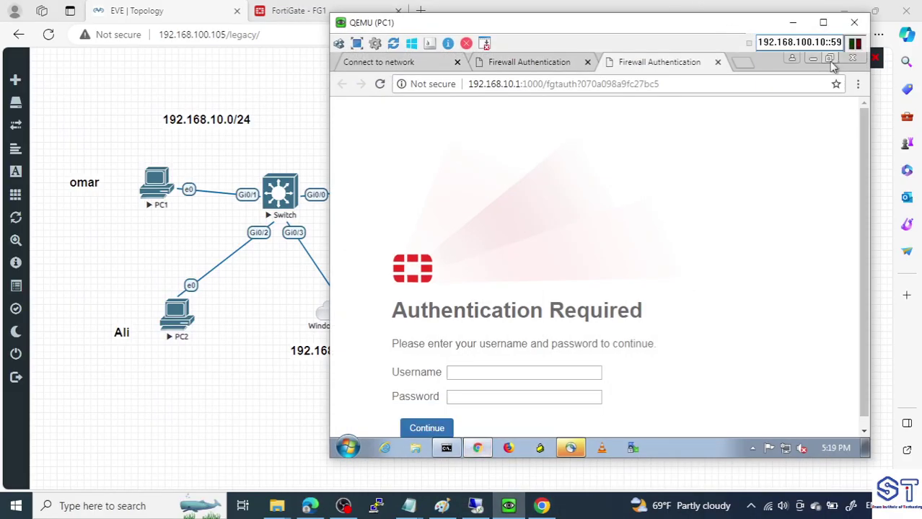
click(843, 57)
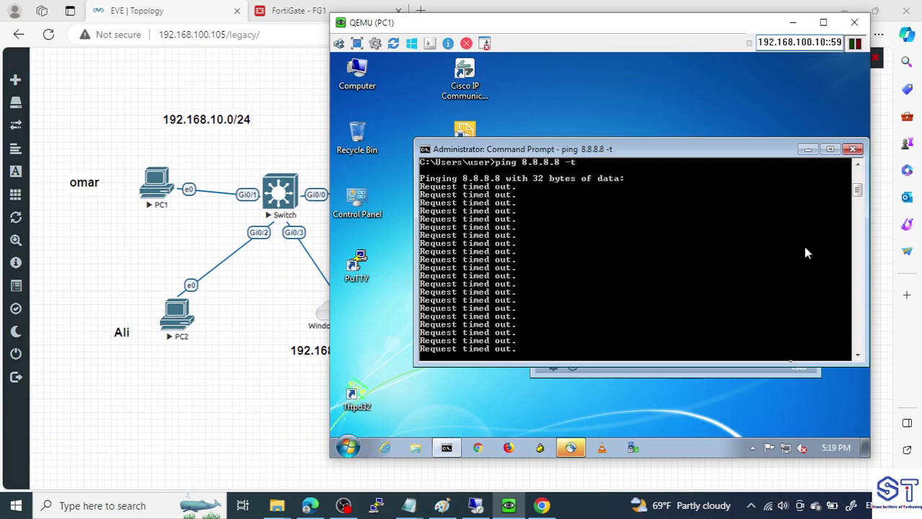
click(852, 149)
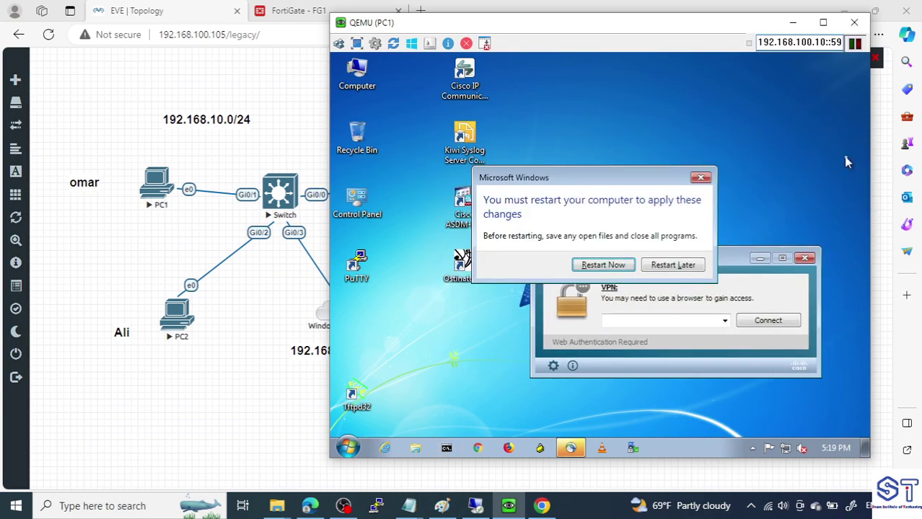
click(700, 178)
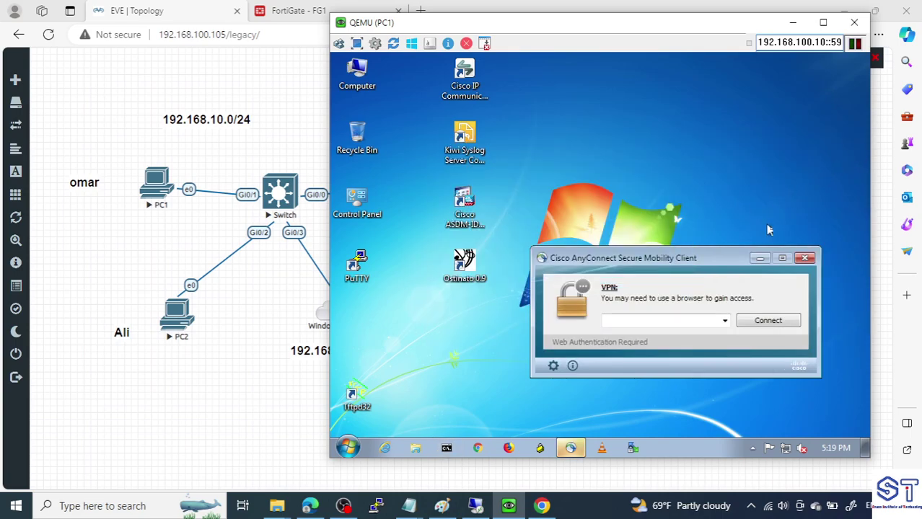
click(804, 258)
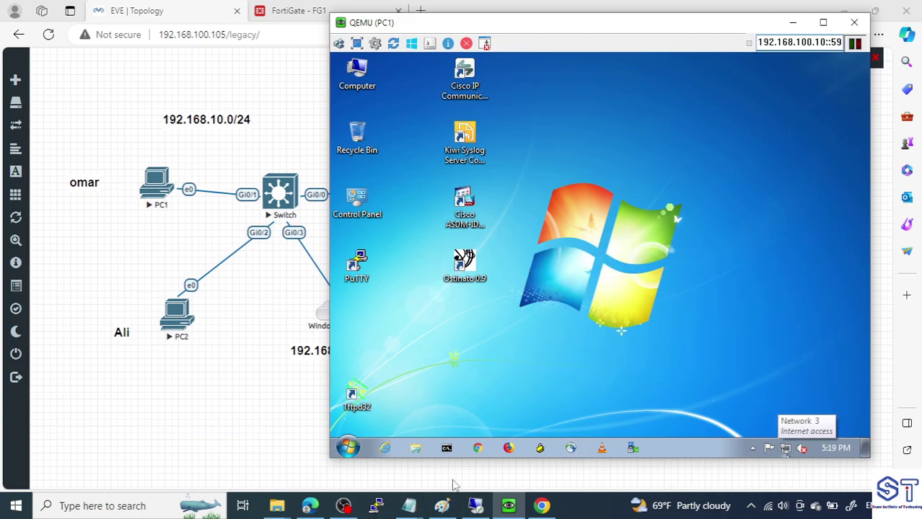
In Computer Properties' rename form, enter COM-PC1 as the name and choose Domain membership
click(348, 448)
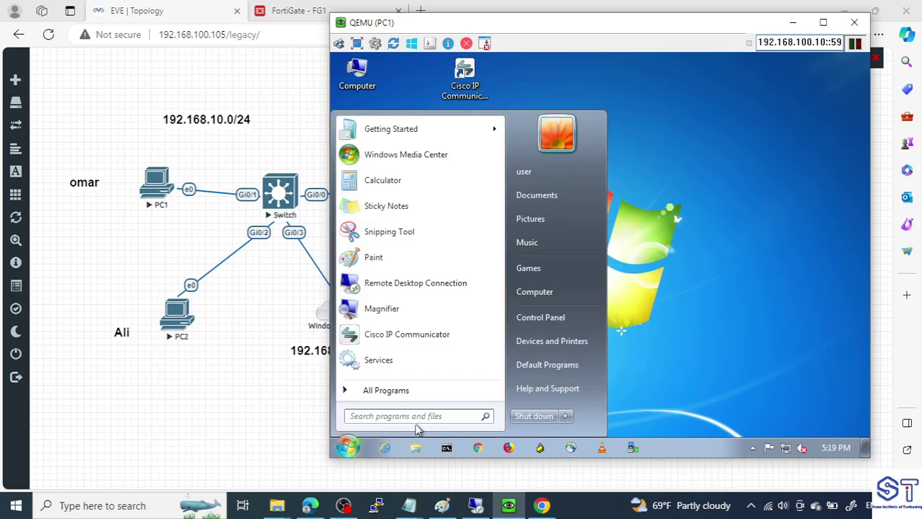
right_click(531, 303)
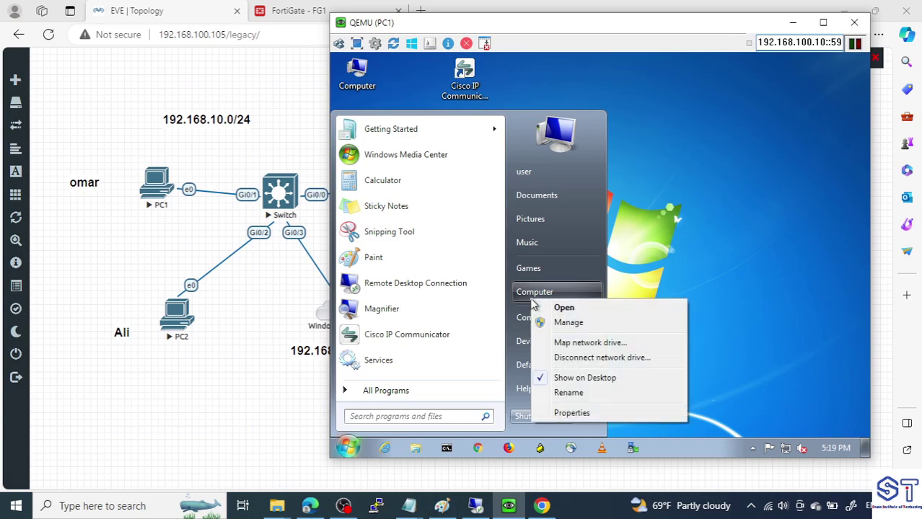
click(580, 414)
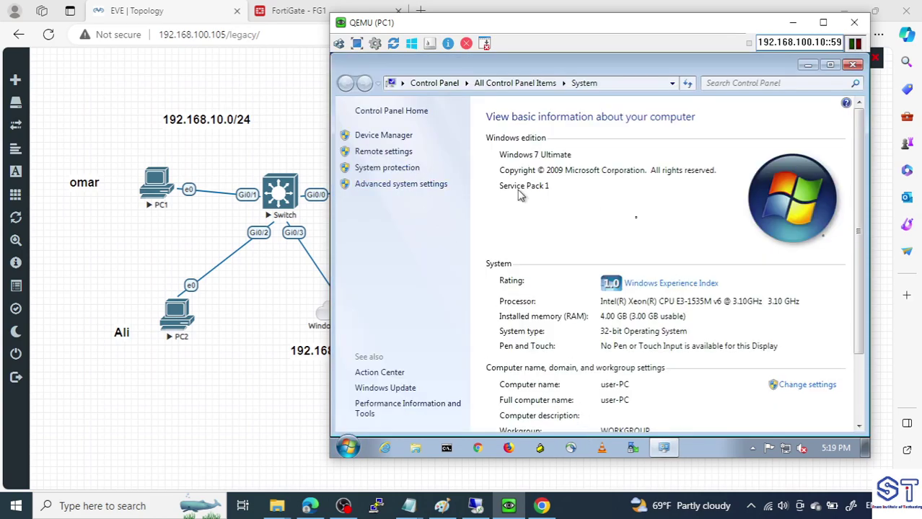
click(807, 385)
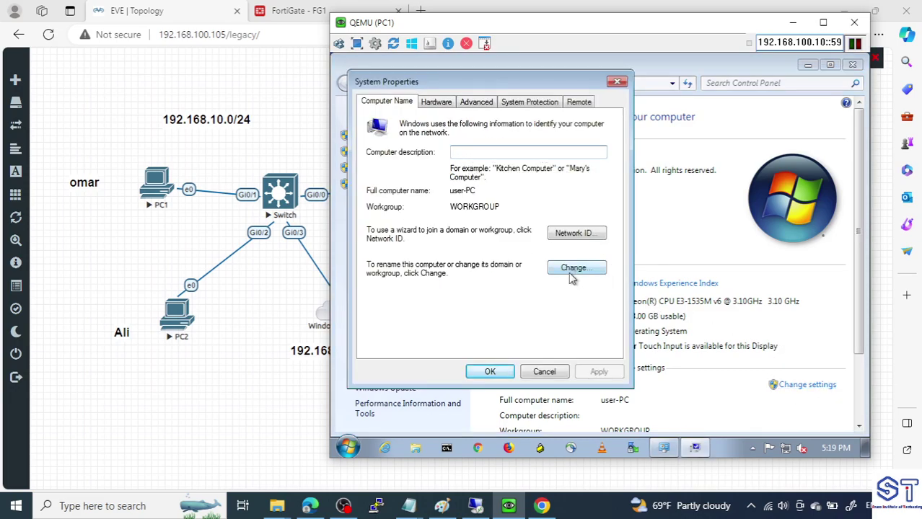
click(573, 271)
click(412, 181)
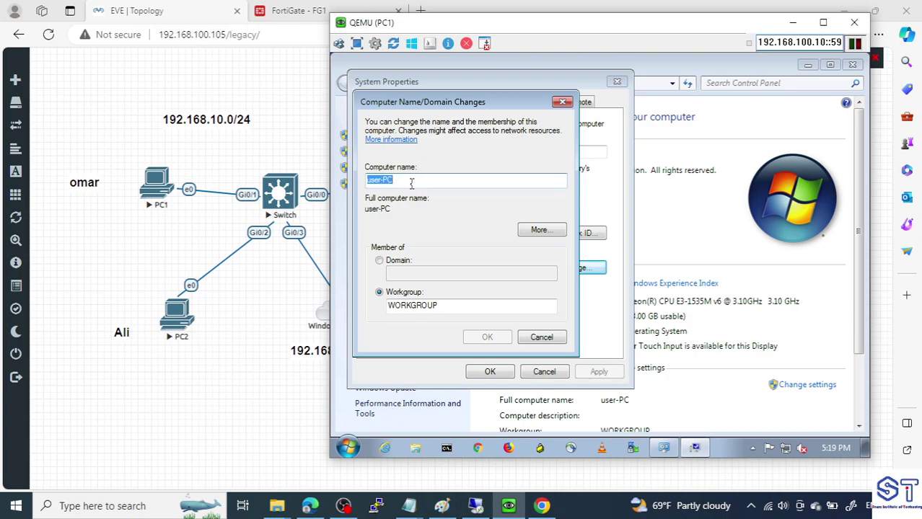
text(COM-PC1)
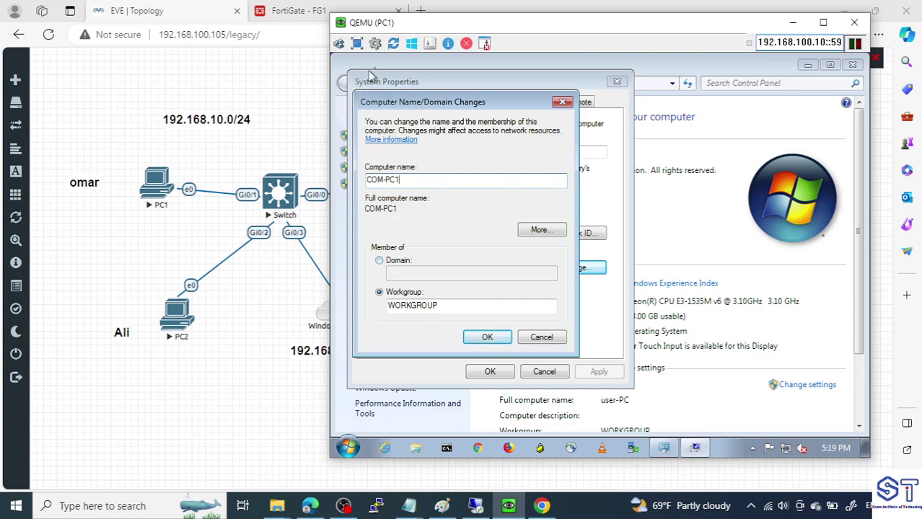
click(378, 261)
Duplicate the 192.168.10.10 topology label and change the copy's text to XY.COM
click(276, 317)
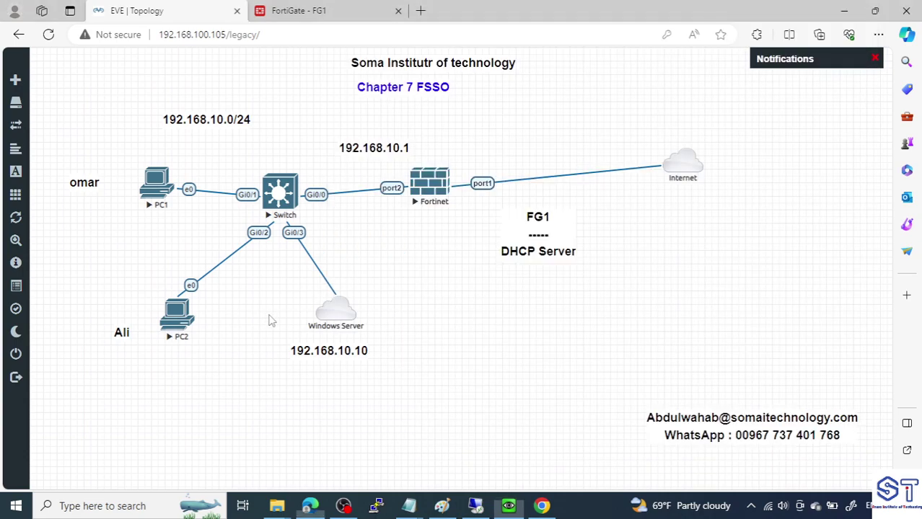
right_click(303, 349)
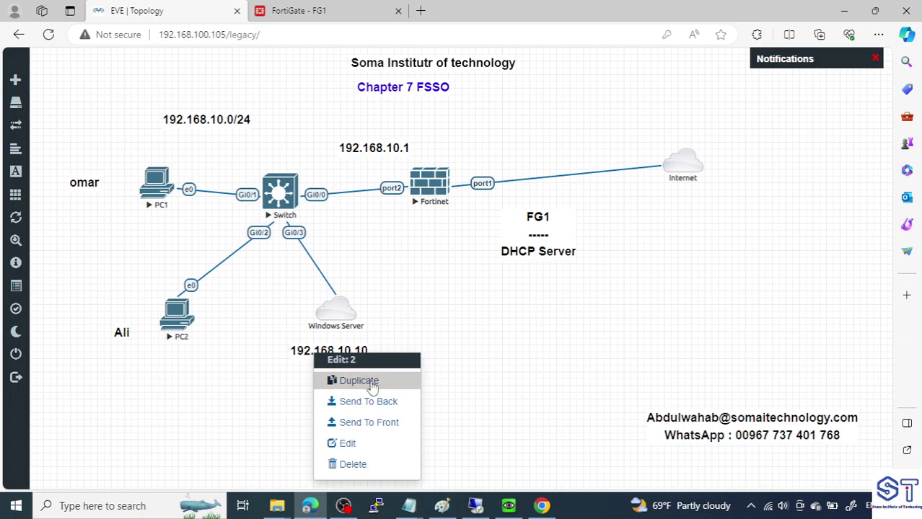
click(358, 380)
click(345, 403)
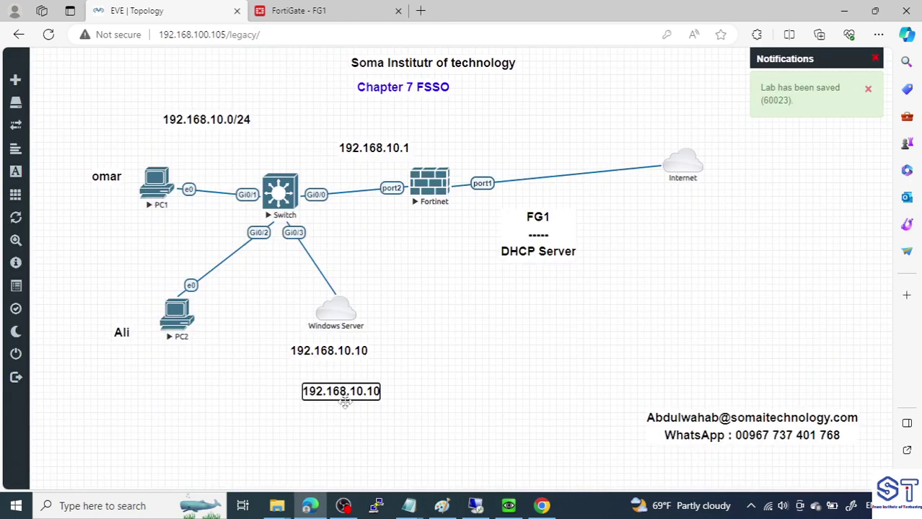
double_click(344, 403)
text(X)
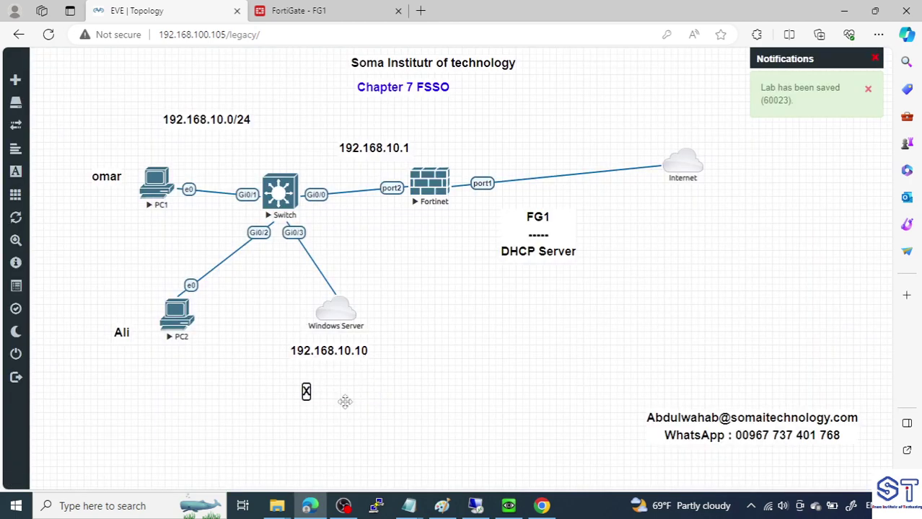
text(Y.COM)
click(387, 374)
Enter xy.com in the Domain field of PC1's Computer Name/Domain Changes dialog
click(510, 506)
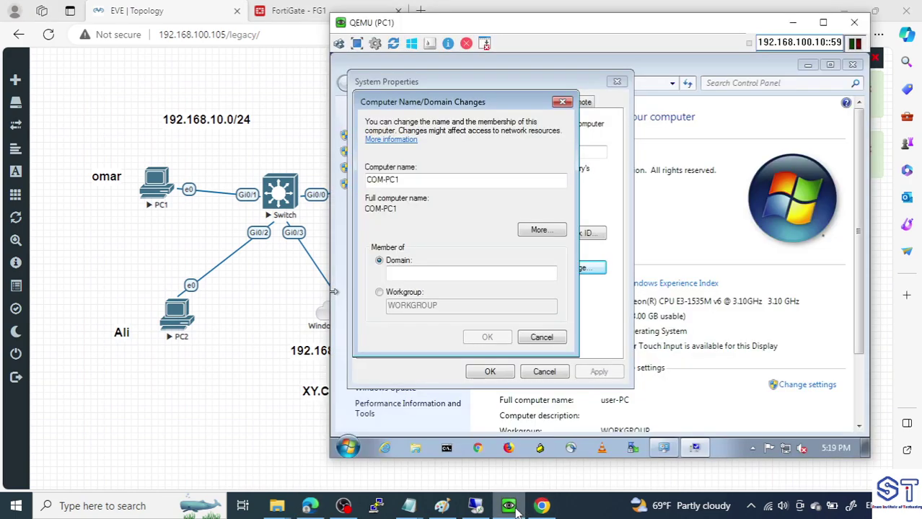
click(410, 271)
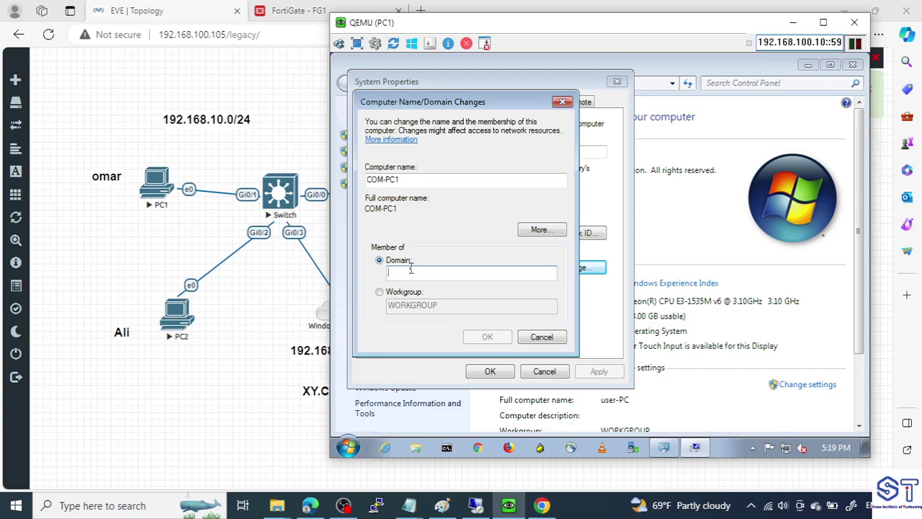
text(xy.com)
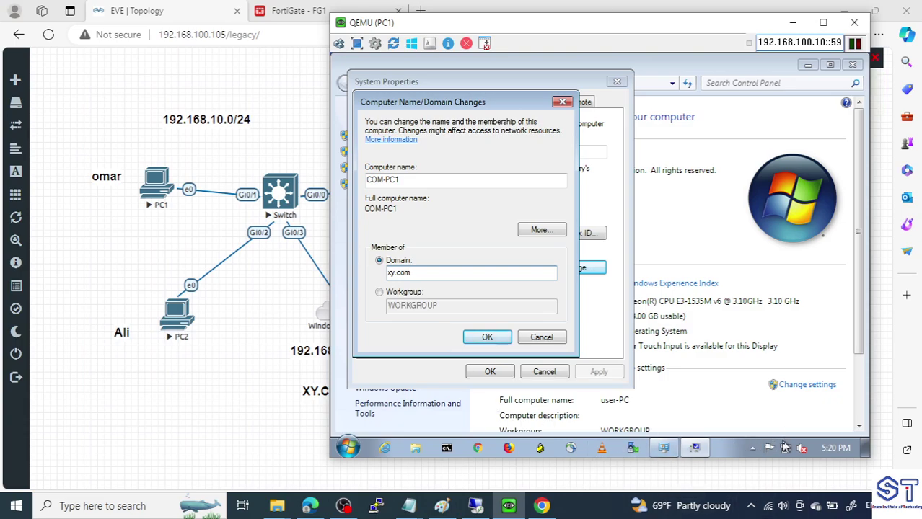
click(785, 450)
Open the IPv4 properties of PC1's Local Area Connection
right_click(786, 449)
click(784, 433)
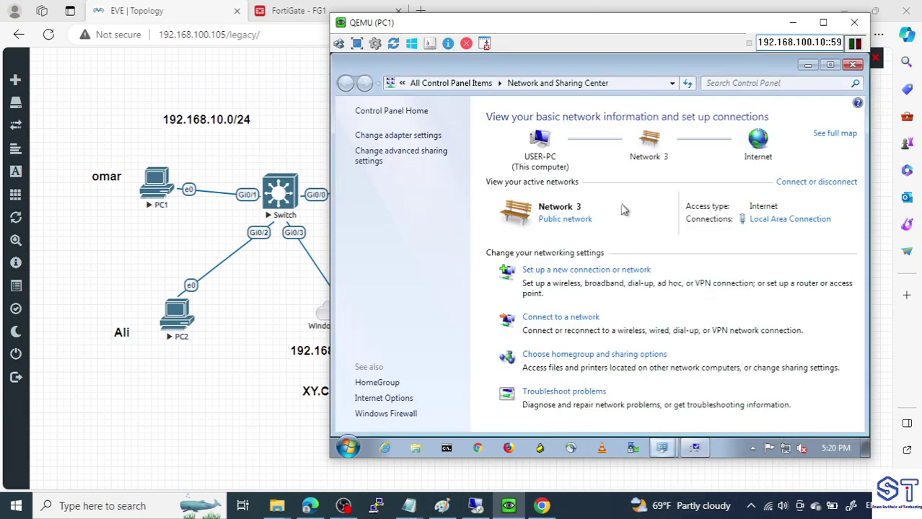
click(404, 135)
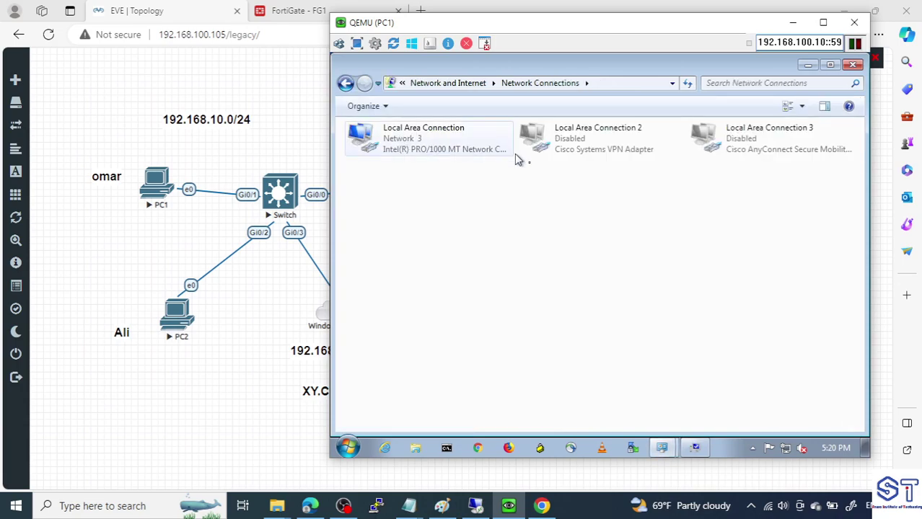
double_click(432, 144)
click(523, 363)
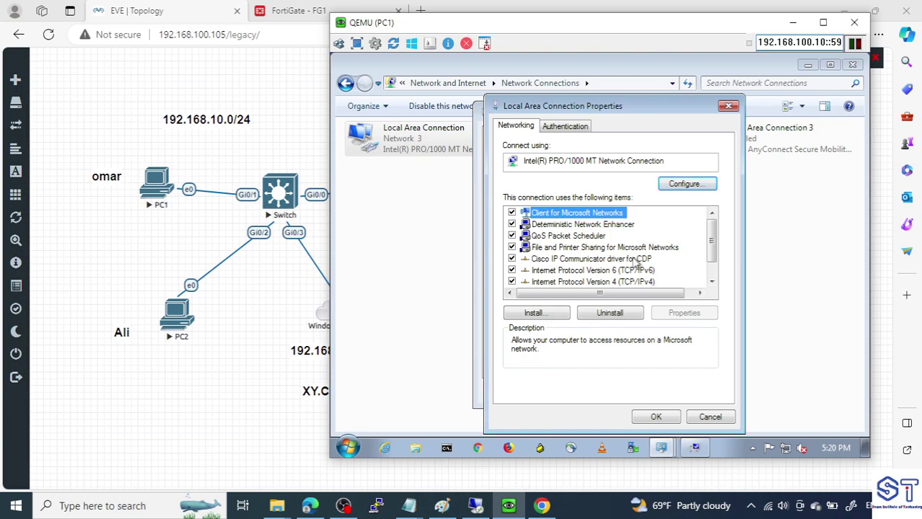
double_click(640, 282)
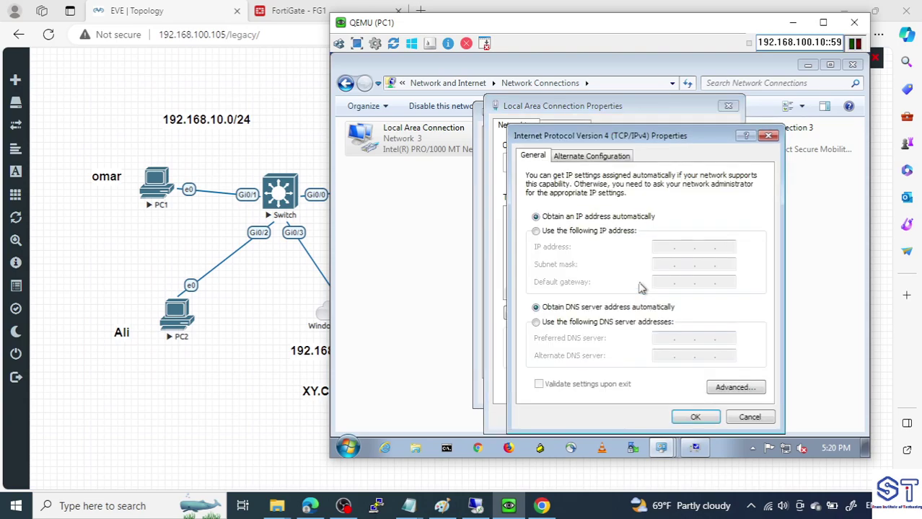
Set preferred DNS 192.168.10.10 and alternate DNS 8.8.8.8, and save the adapter settings
click(575, 325)
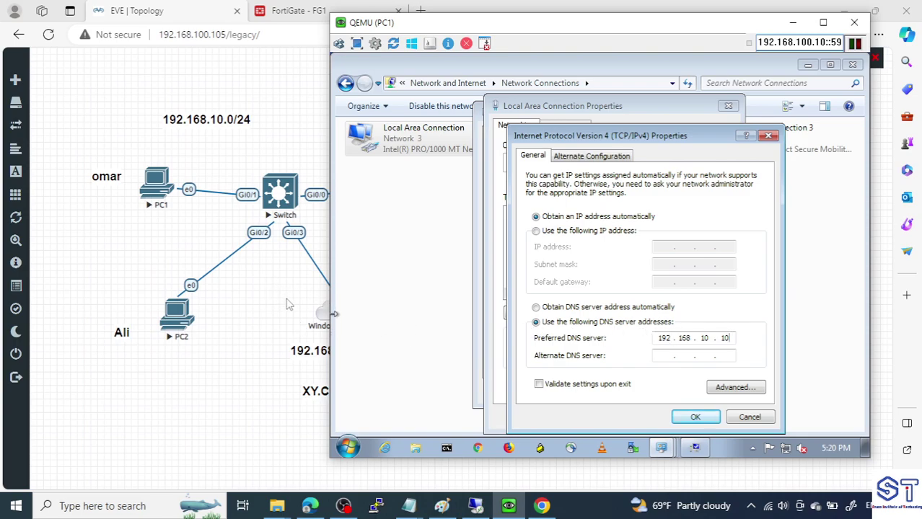
click(659, 355)
drag(567, 23, 748, 63)
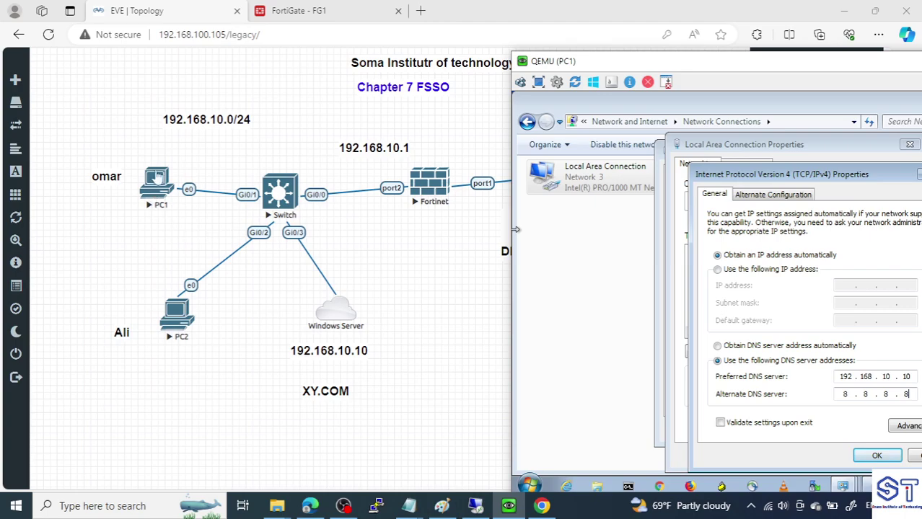
drag(718, 67, 433, 1)
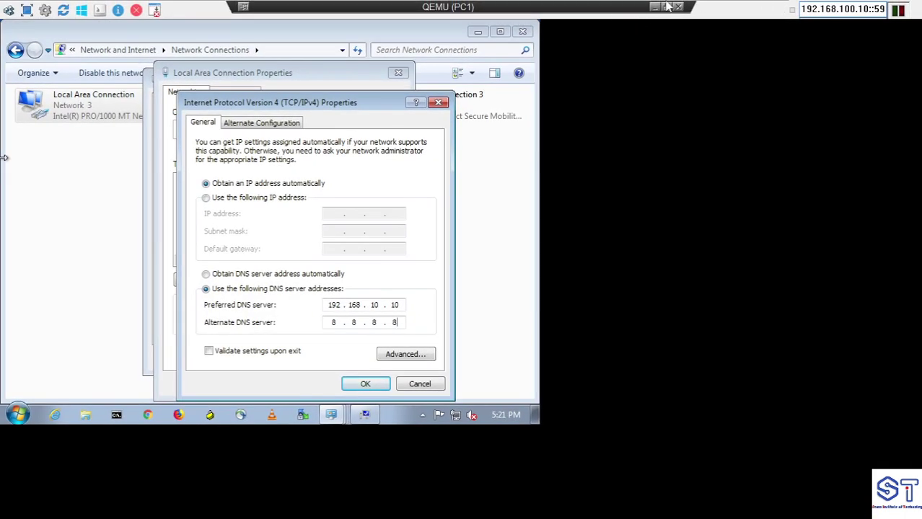
click(666, 6)
drag(747, 71, 514, 28)
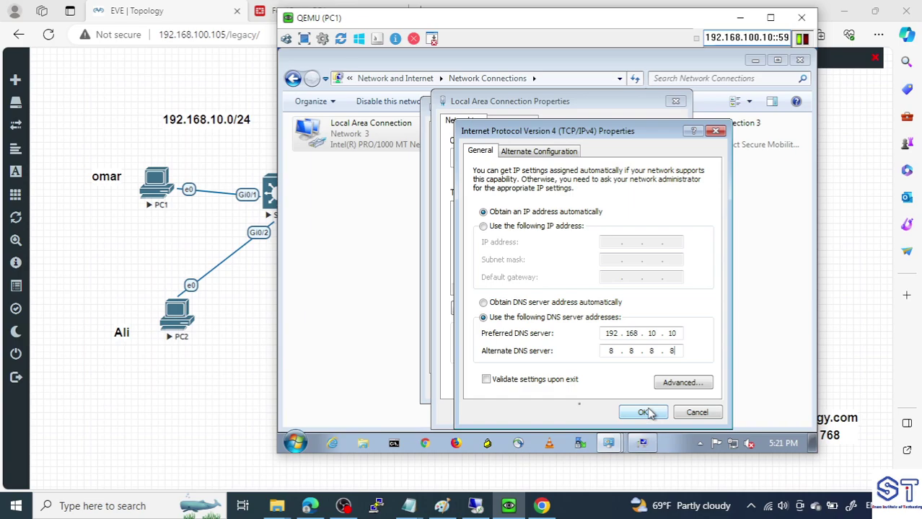
click(644, 412)
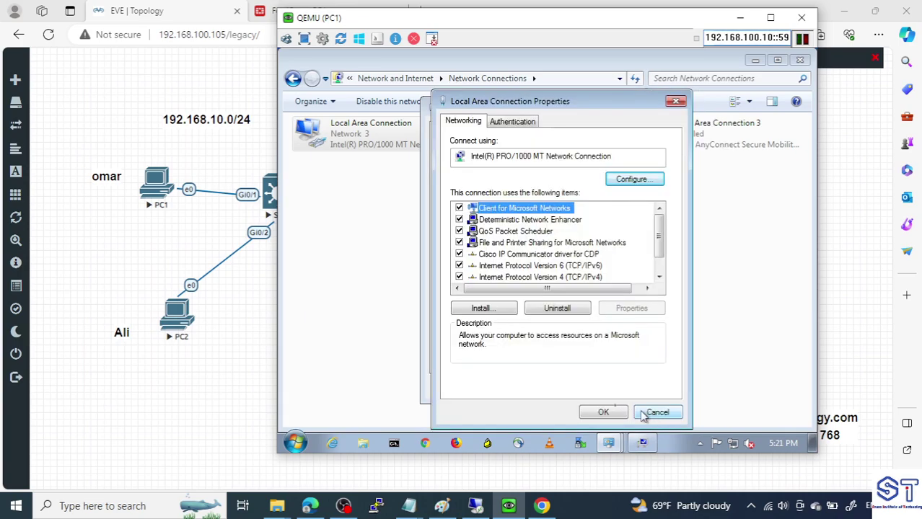
click(602, 412)
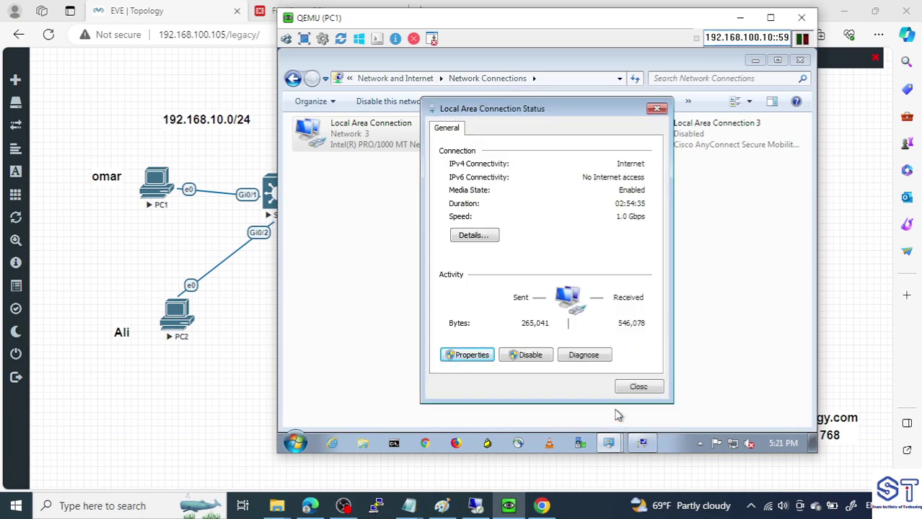
Submit PC1's join to xy.com and dismiss the domain-controller-unreachable error
click(637, 387)
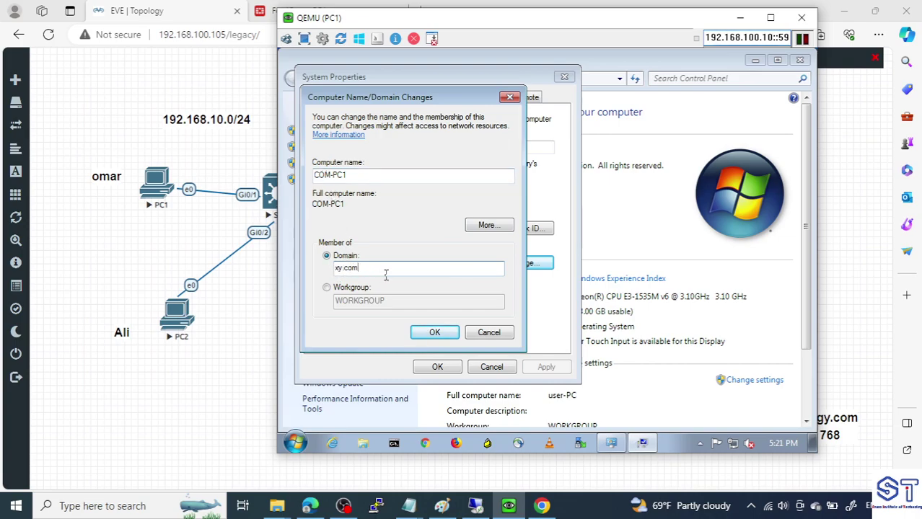
click(436, 338)
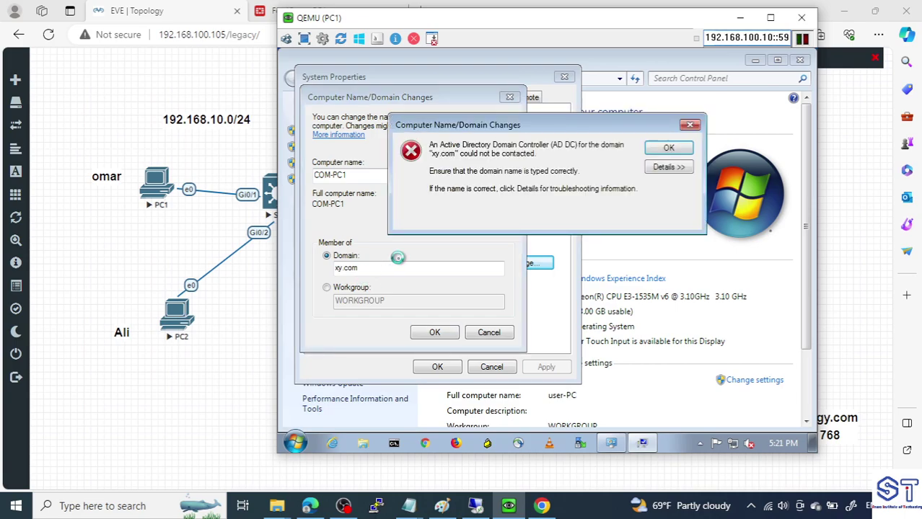
click(679, 150)
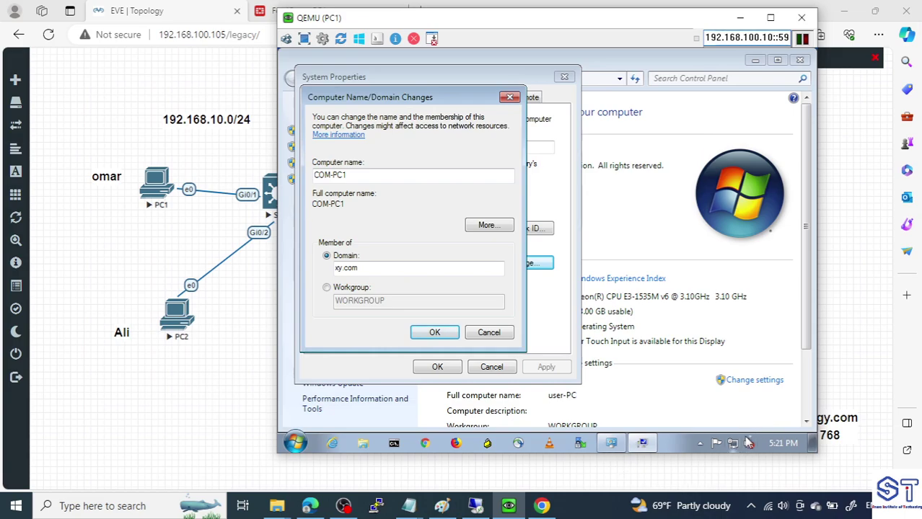
Inspect PC1's connection details, confirming the gateway and DNS servers 192.168.10.10 and 8.8.8.8
right_click(735, 444)
click(729, 435)
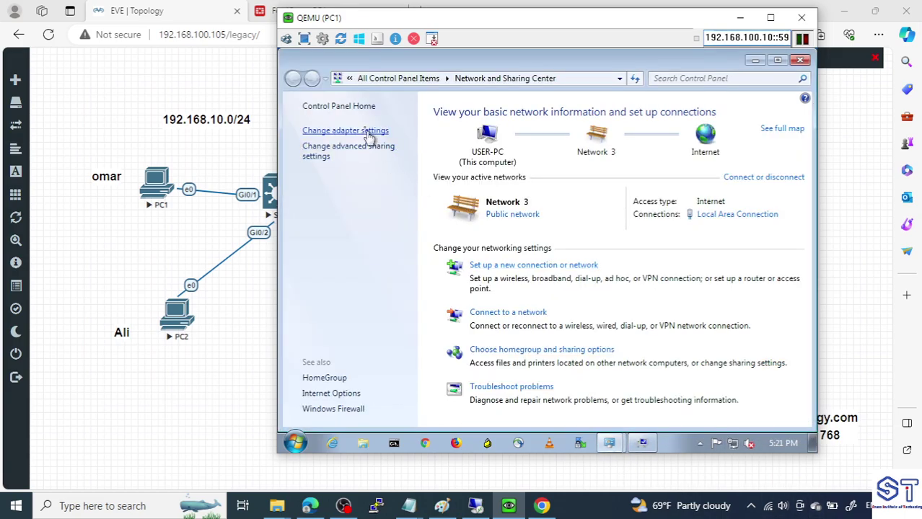
click(366, 131)
double_click(367, 130)
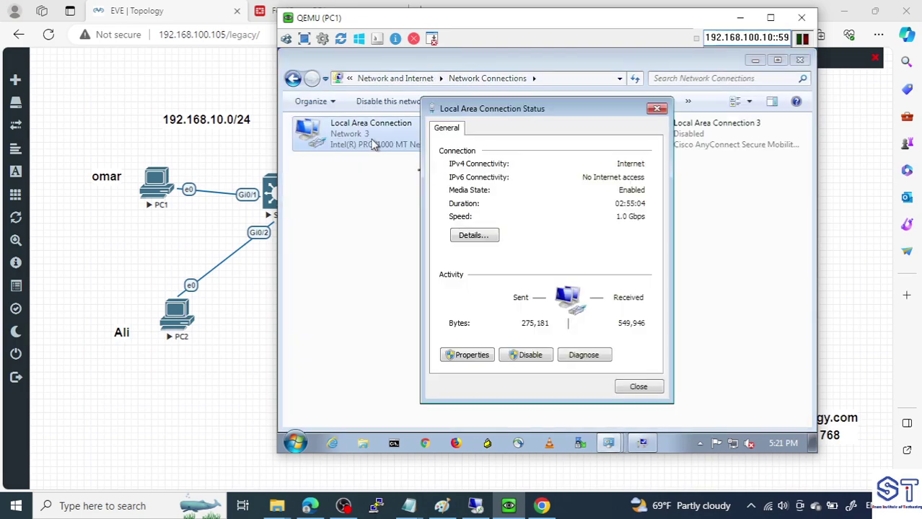
click(494, 236)
click(566, 272)
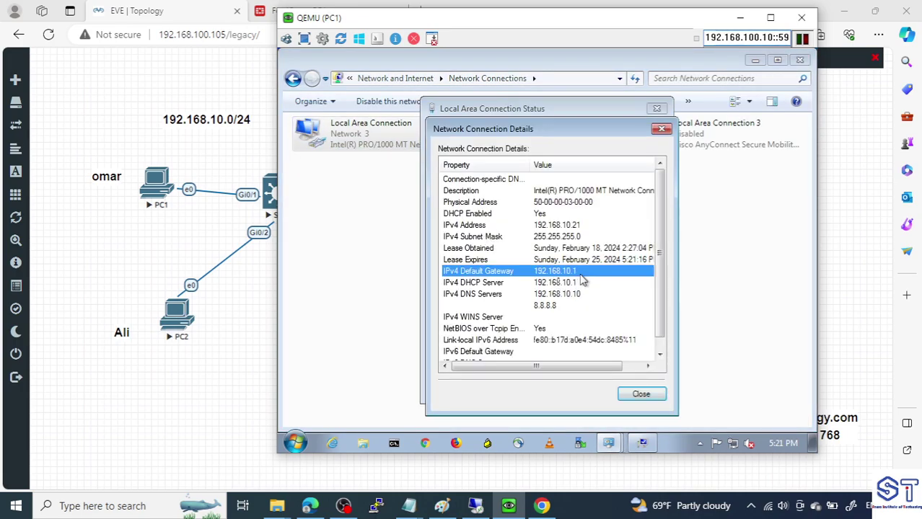
click(489, 306)
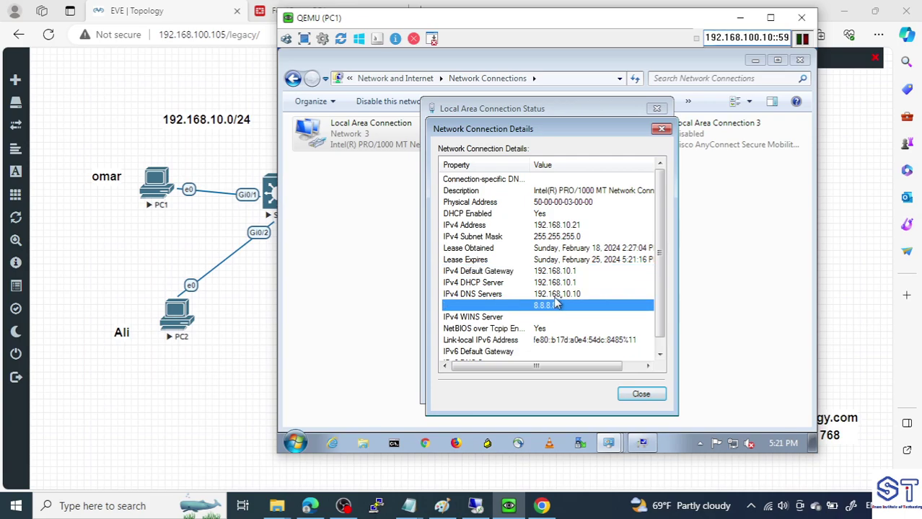
click(577, 295)
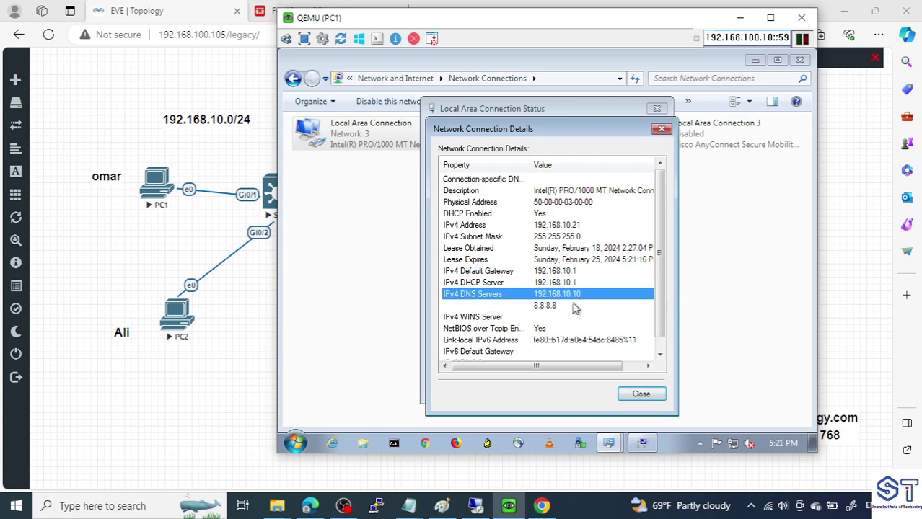
Ping 192.168.10.10 from an administrator command prompt, getting Destination host unreachable
click(394, 443)
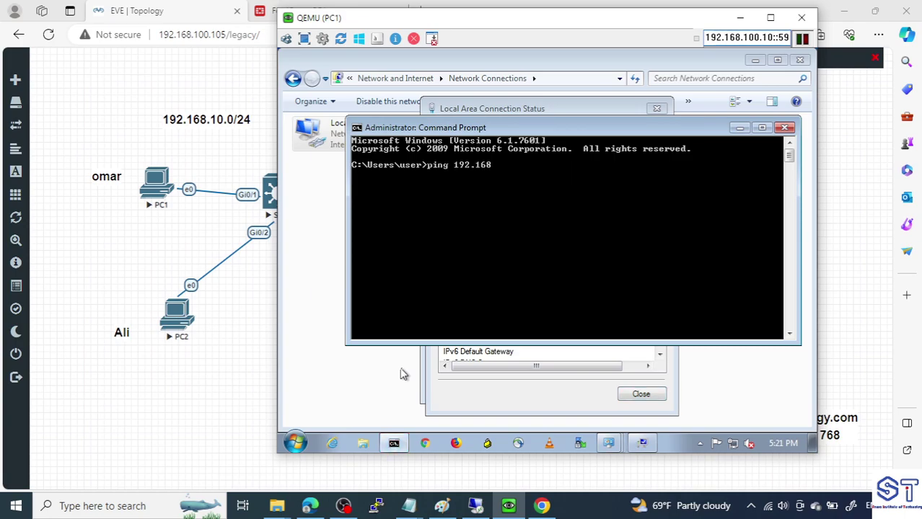
text(ping 192.168.10.10)
key(Return)
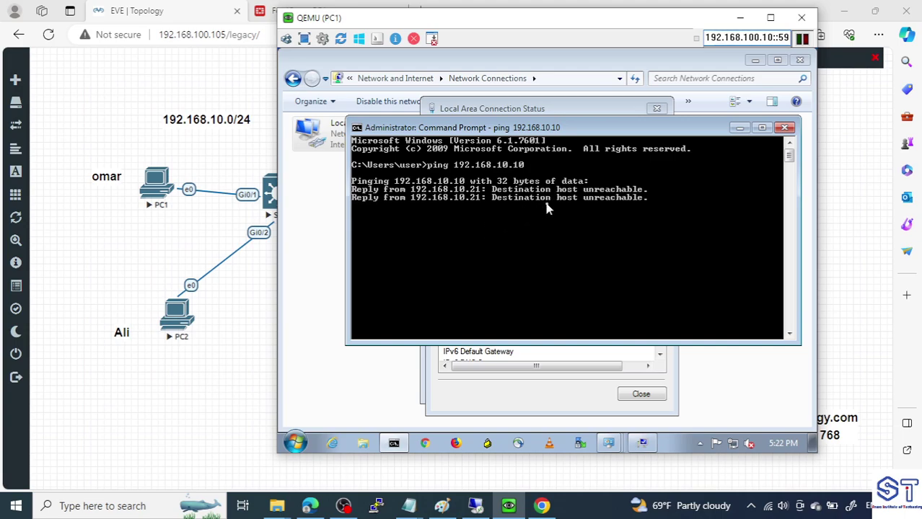
Sign in to the Windows Server DC with the administrator password, retrying after incorrect attempts
click(491, 510)
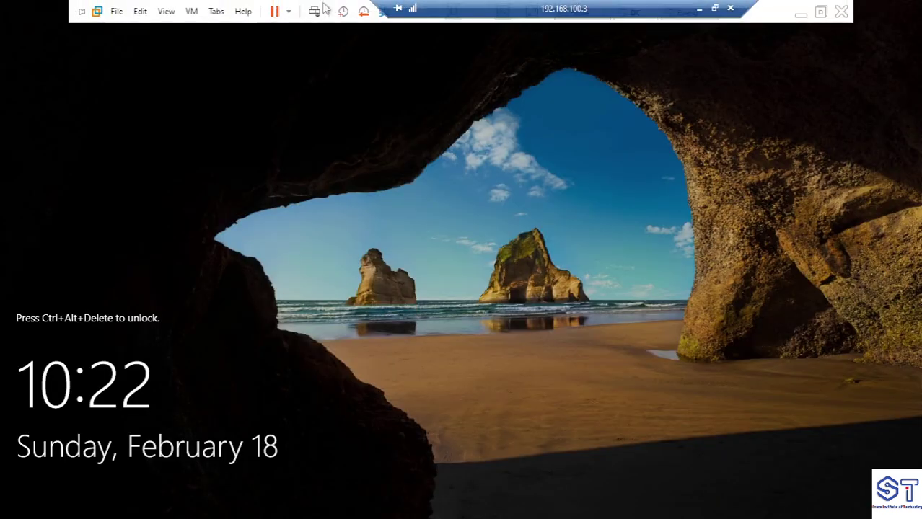
click(316, 11)
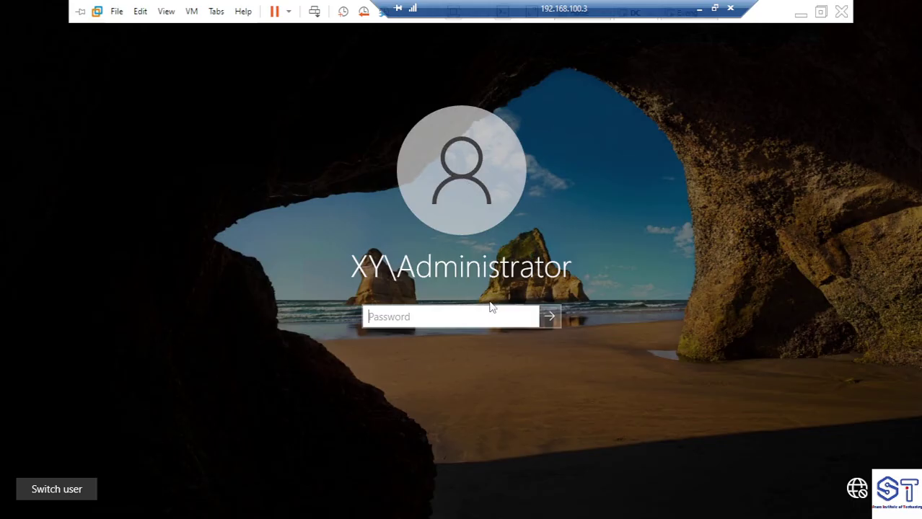
text(P)
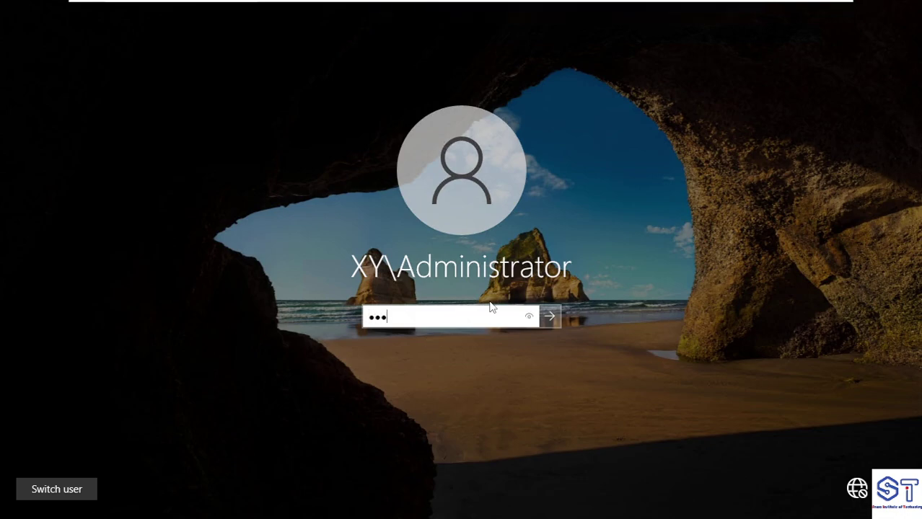
key(Return)
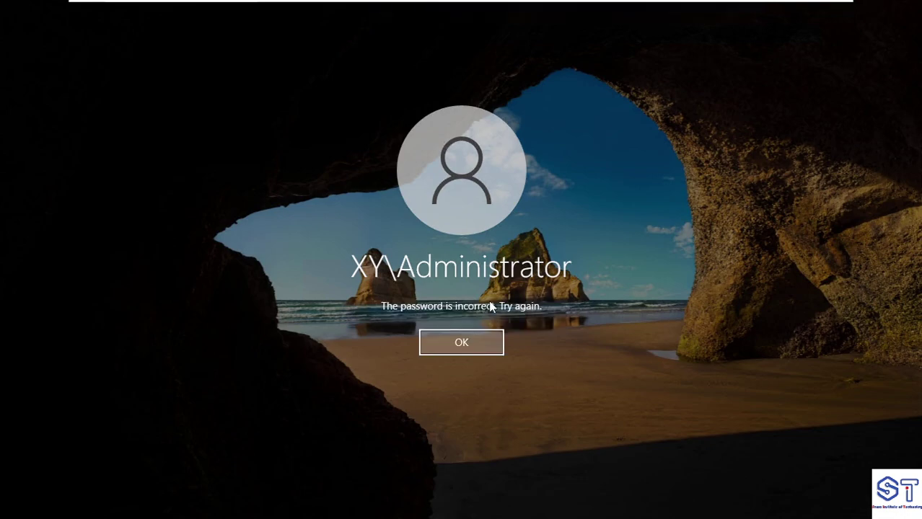
click(485, 333)
text(•)
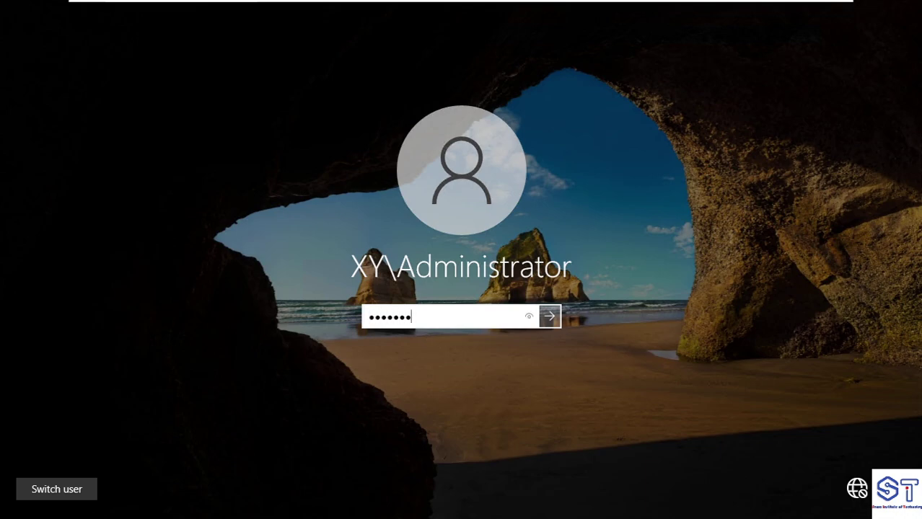
text(•••••••)
key(Return)
click(481, 339)
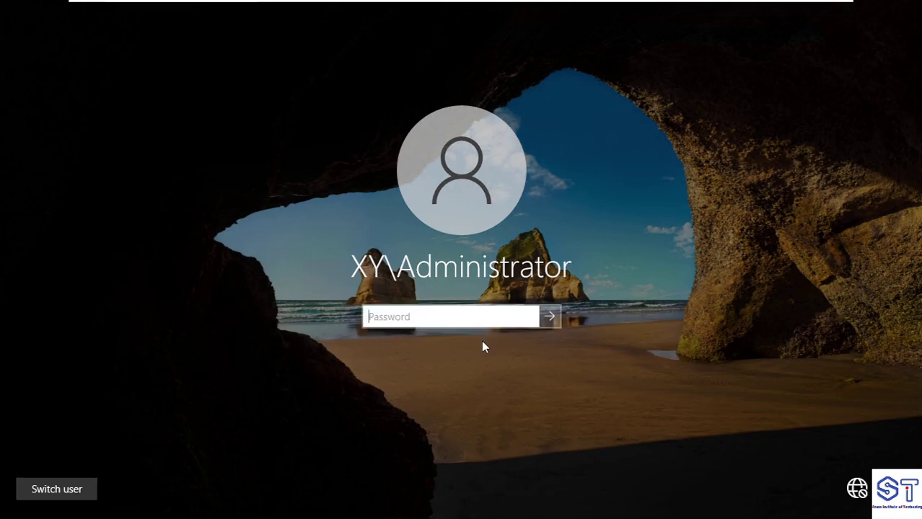
key(Caps_Lock)
text(••)
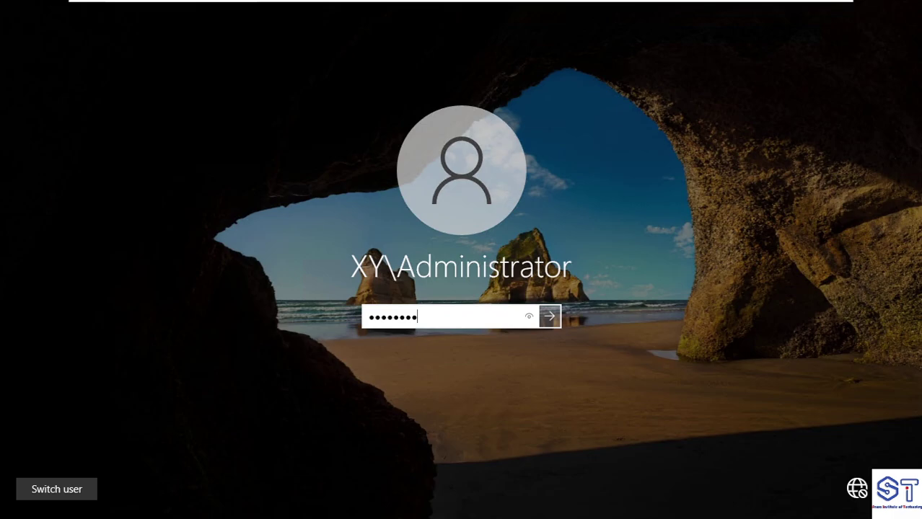
text(••••••)
key(Return)
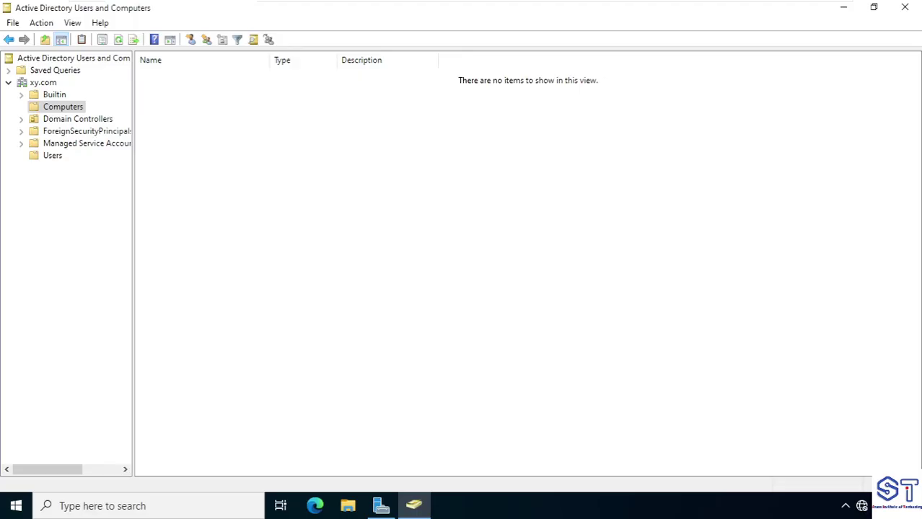
Open Command Prompt, run ping 192.168.10.1, and bring Server Manager to the front
click(177, 510)
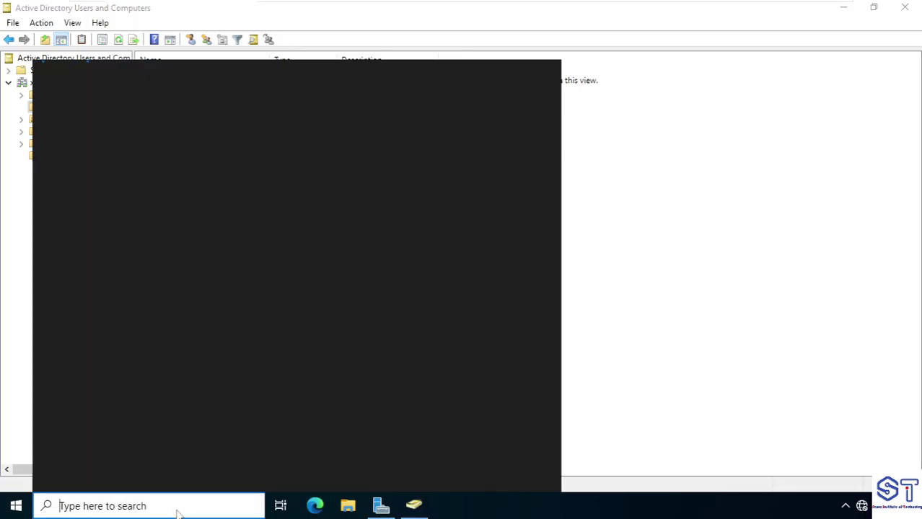
text(cmd)
key(Return)
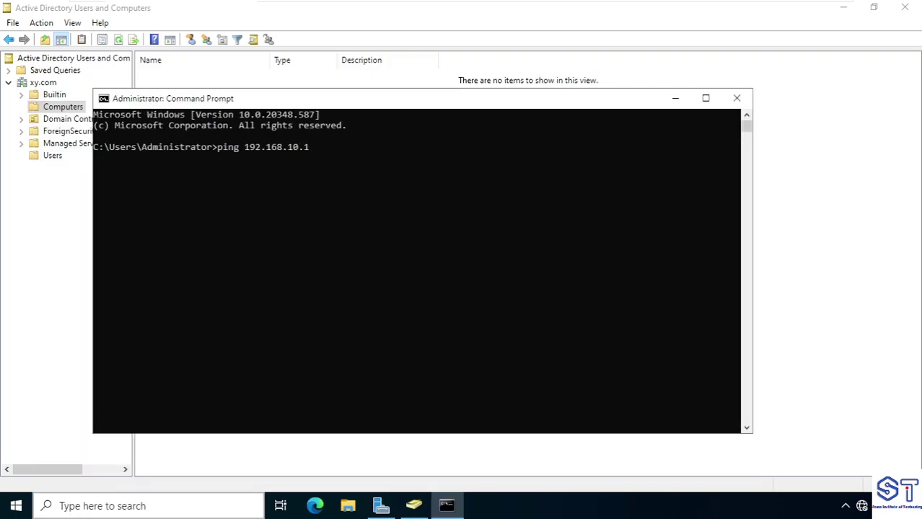
text(ping 192.168.10.1)
key(Return)
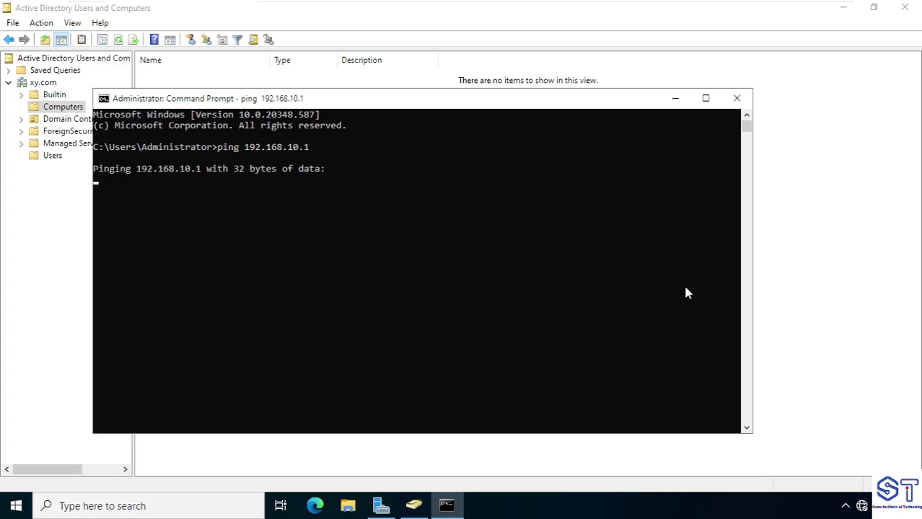
click(380, 506)
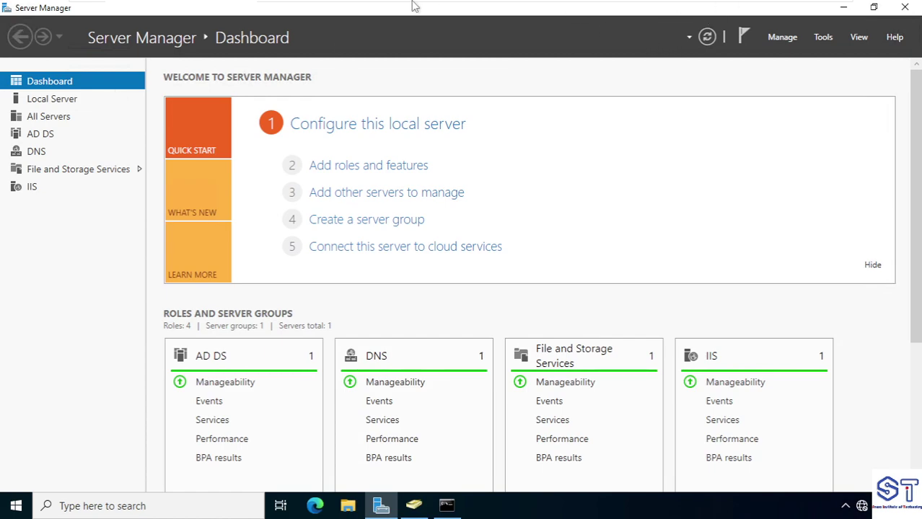
mouse_move(550, 5)
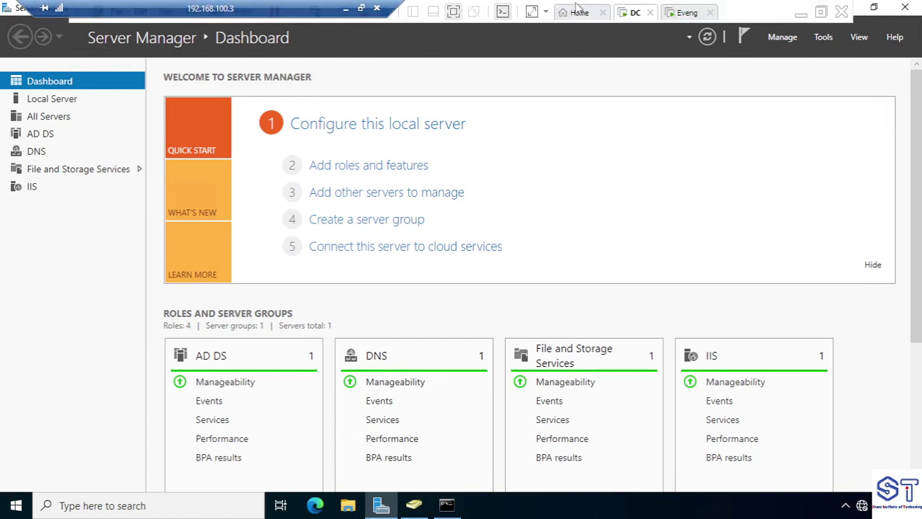
In the DC VM's settings, switch the network adapter from Bridged to Custom: VMnet10
right_click(635, 13)
click(668, 194)
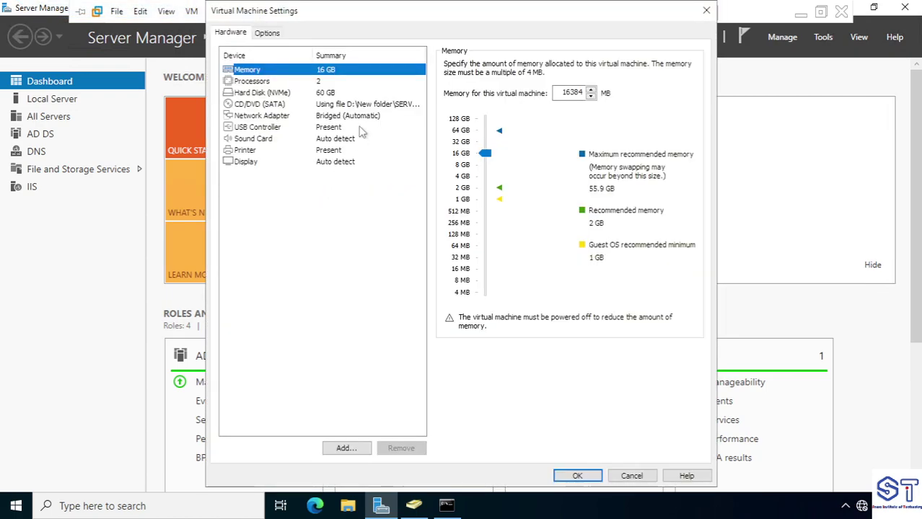
click(311, 118)
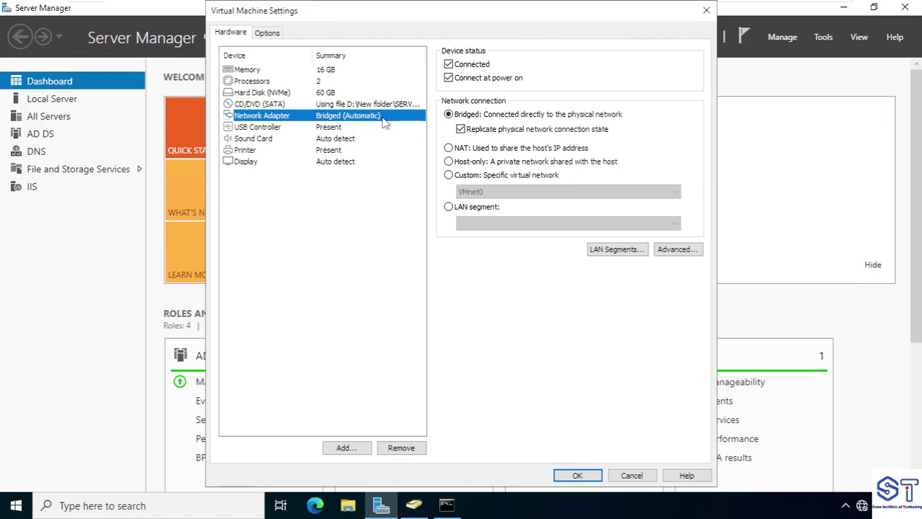
click(457, 177)
click(496, 196)
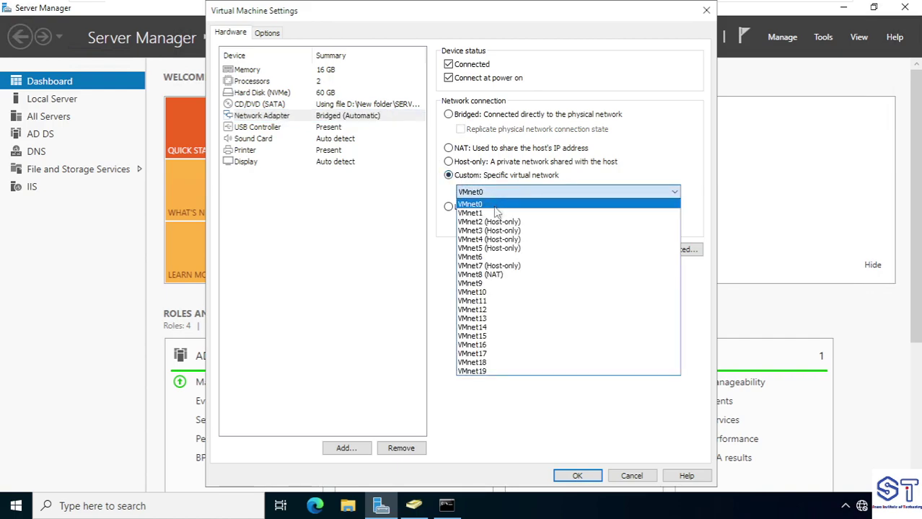
click(484, 292)
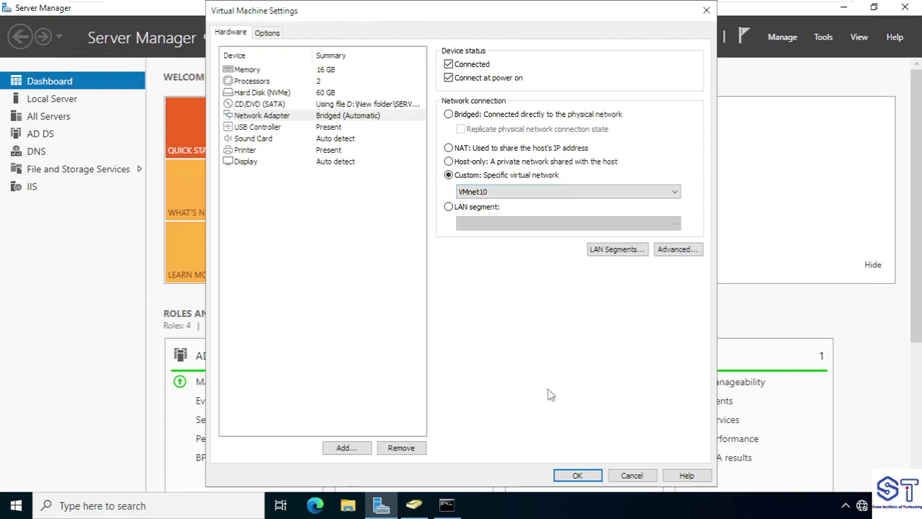
click(578, 476)
mouse_move(664, 5)
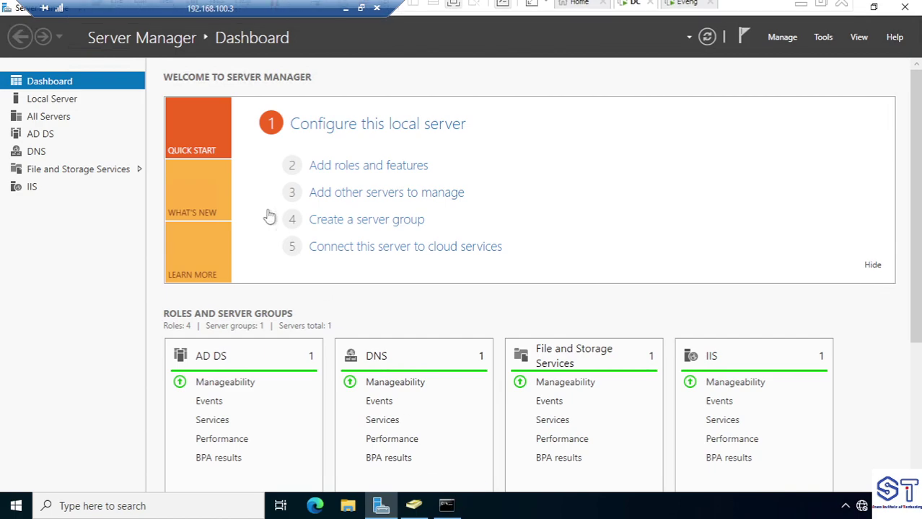
click(61, 99)
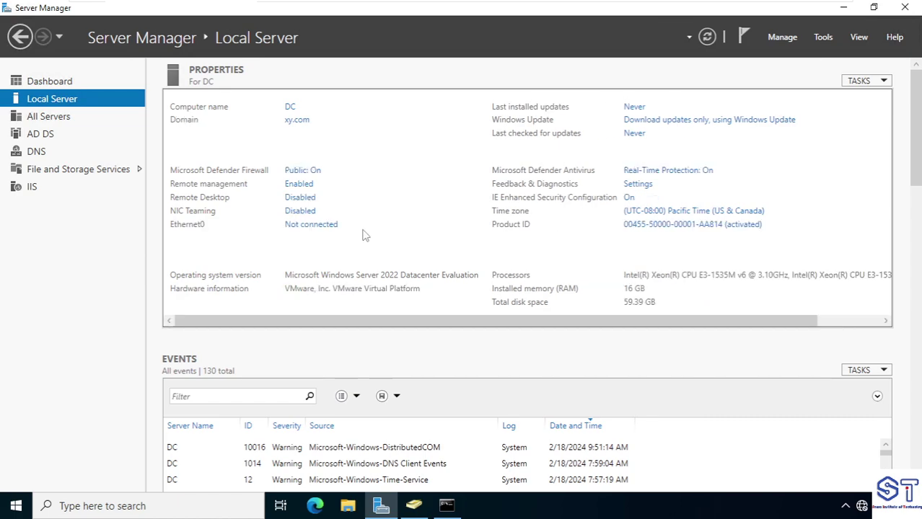
Save Ethernet0's IPv4 as 192.168.10.10/24 with default gateway 192.168.10.1
click(321, 226)
click(159, 148)
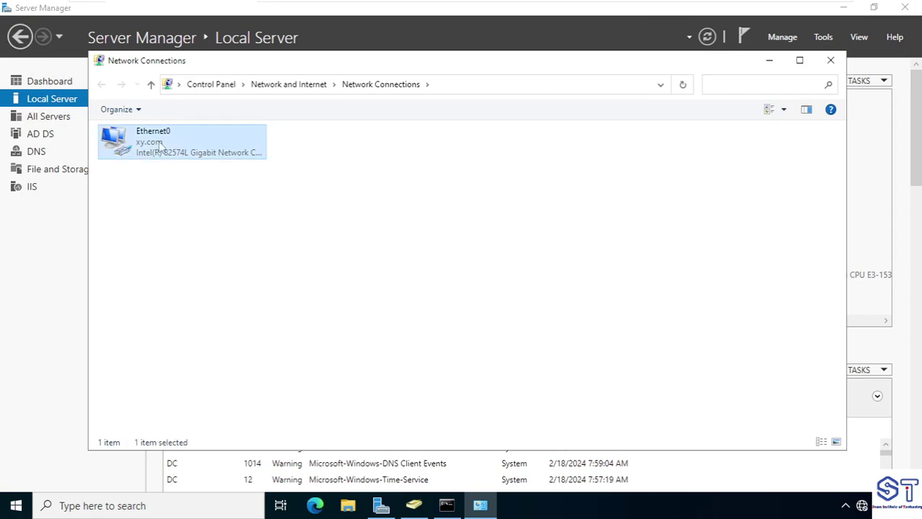
double_click(158, 148)
click(371, 366)
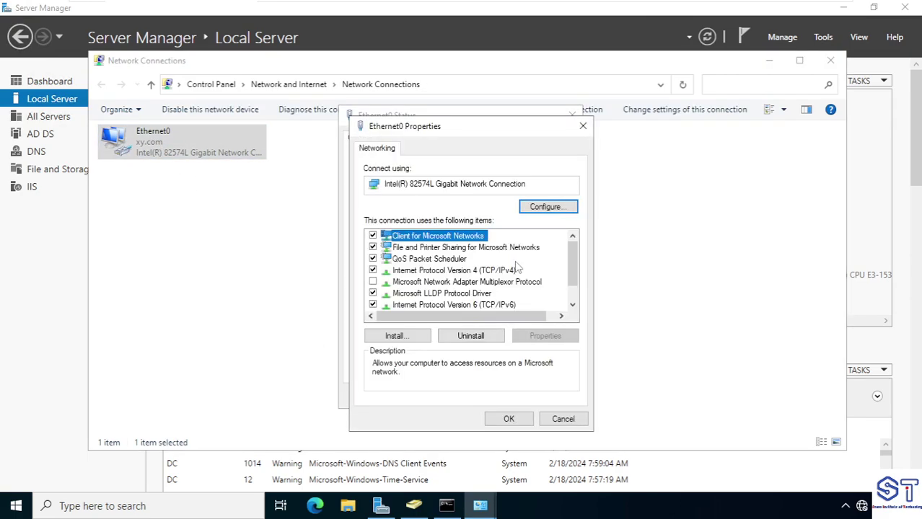
double_click(495, 272)
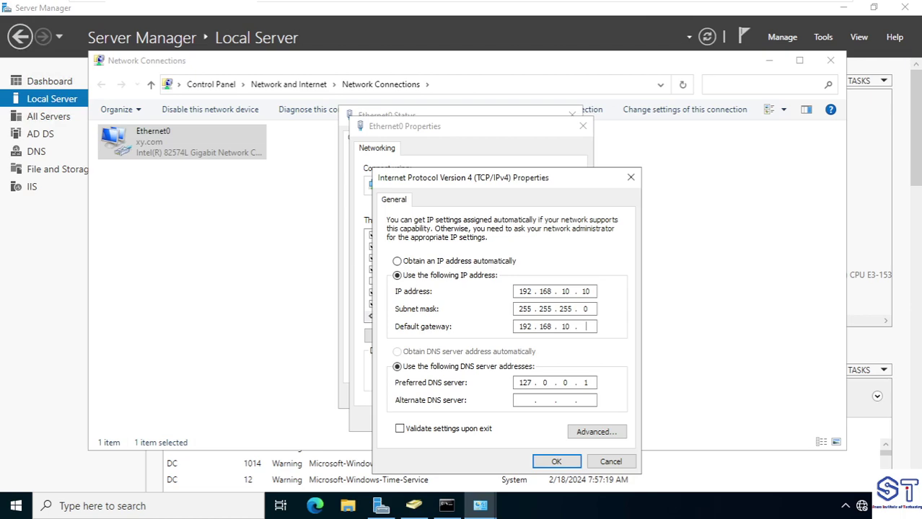
click(552, 461)
click(508, 418)
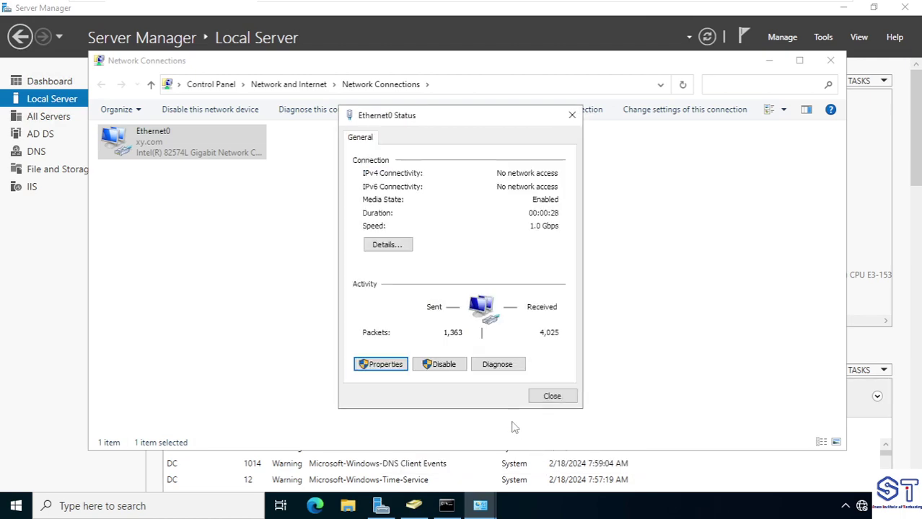
click(553, 396)
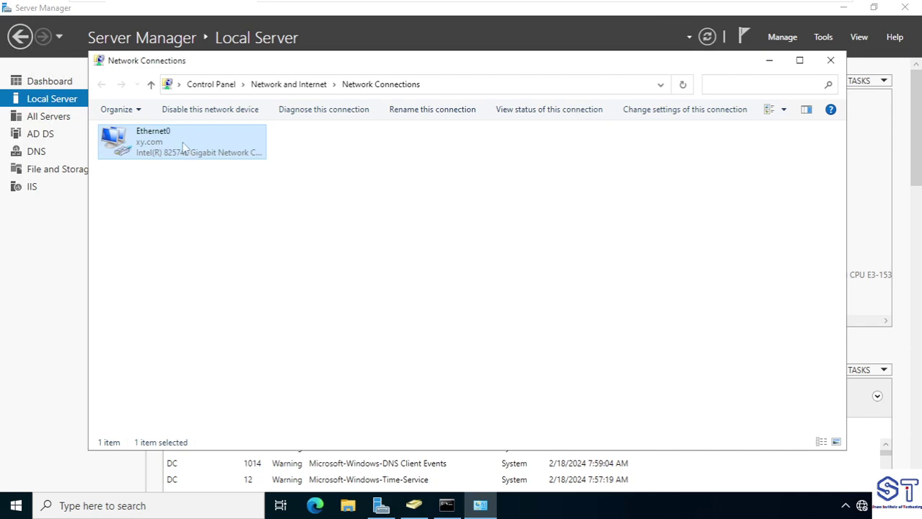
Rerun the ping to 192.168.10.1 in the DC's Command Prompt
click(446, 506)
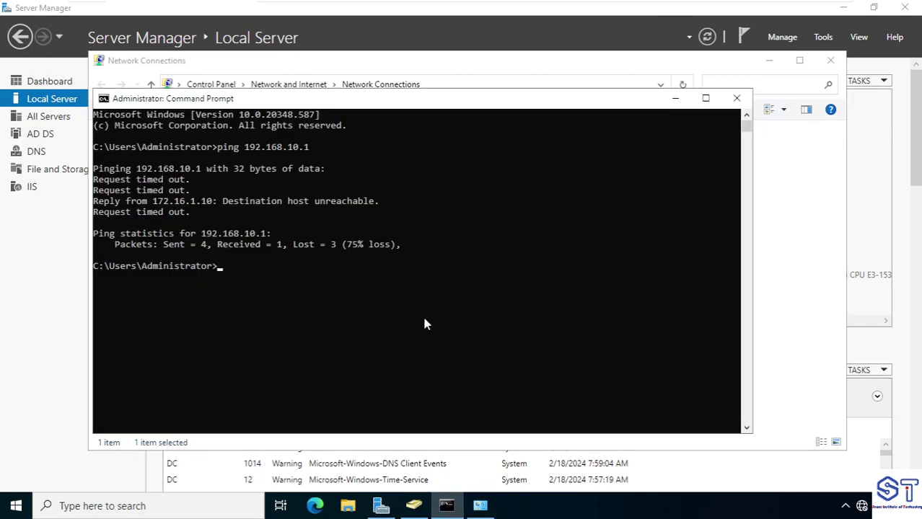
key(Up)
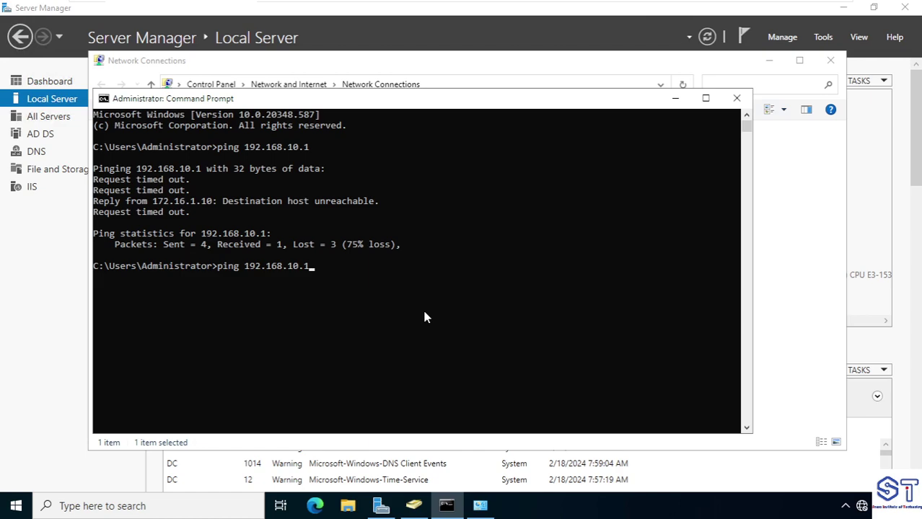
key(Return)
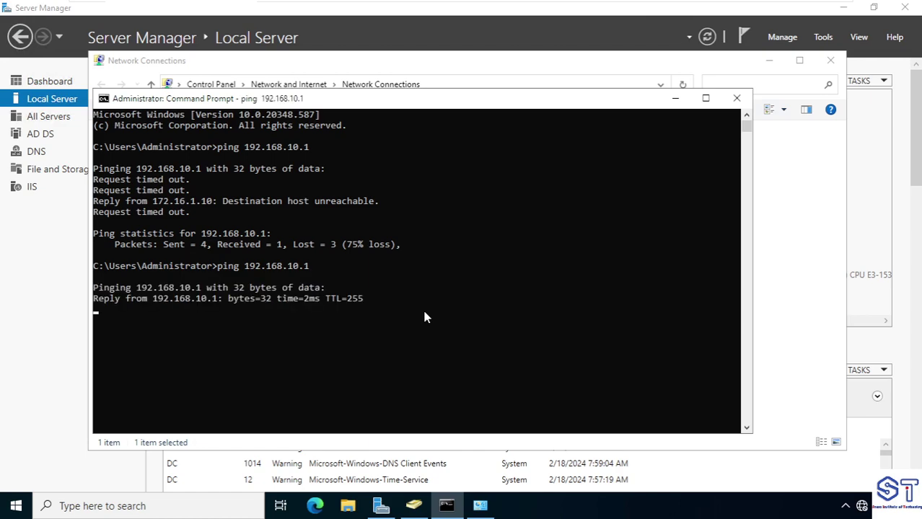
On PC1, rerun the ping to 192.168.10.10, then return to the DC session
mouse_move(494, 7)
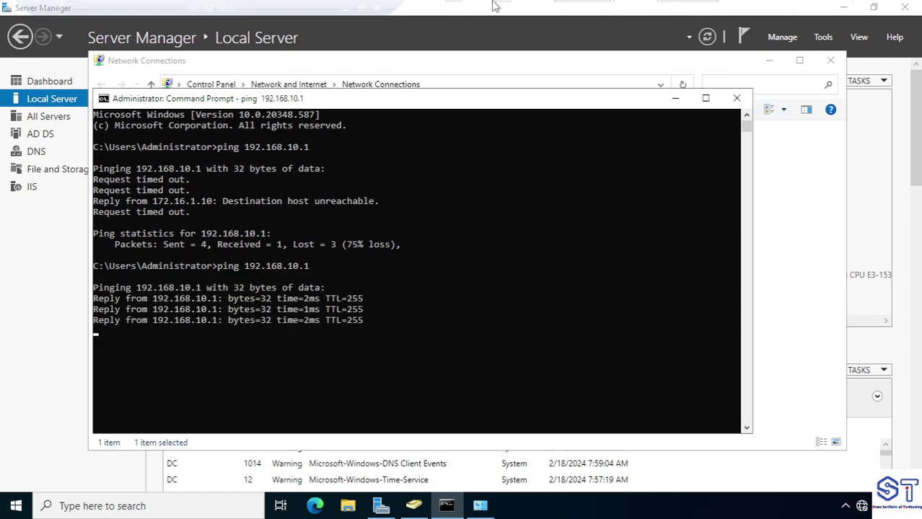
click(346, 9)
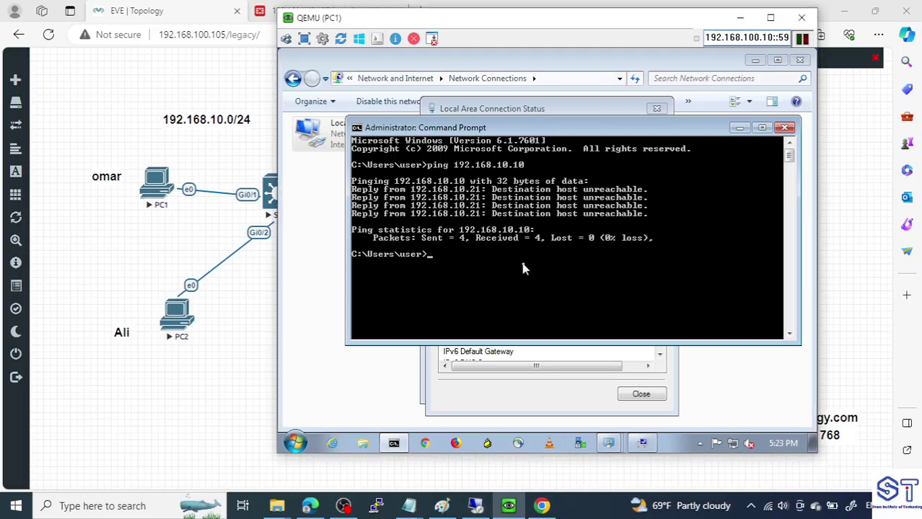
key(Up)
key(Return)
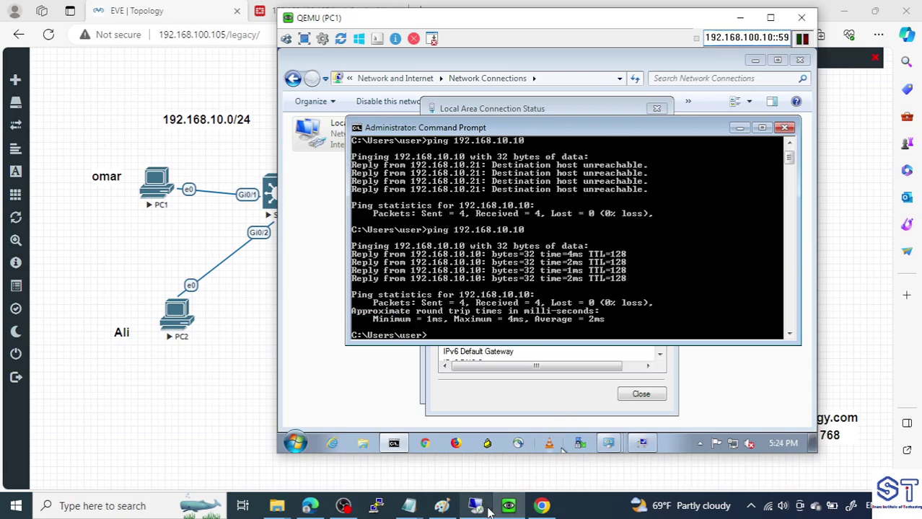
mouse_move(475, 505)
click(502, 445)
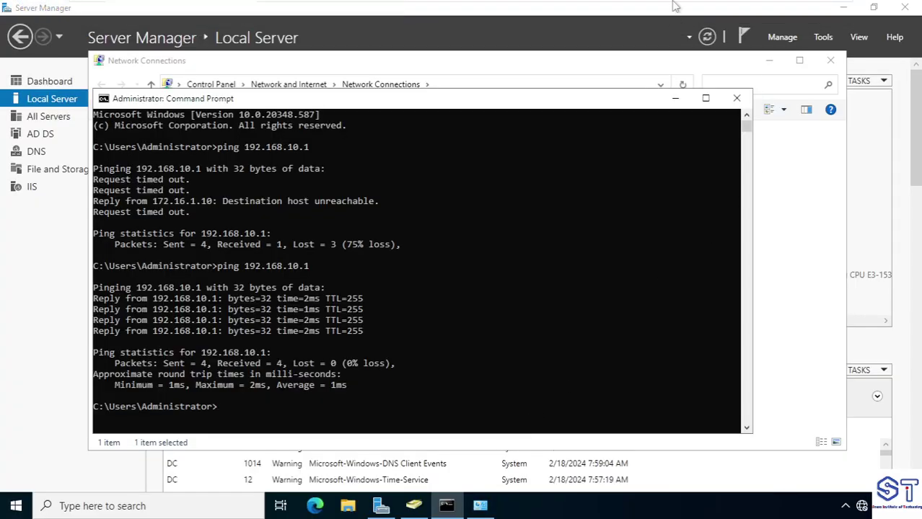
Check the DC VM's network adapter setting and close its settings without changes
right_click(629, 14)
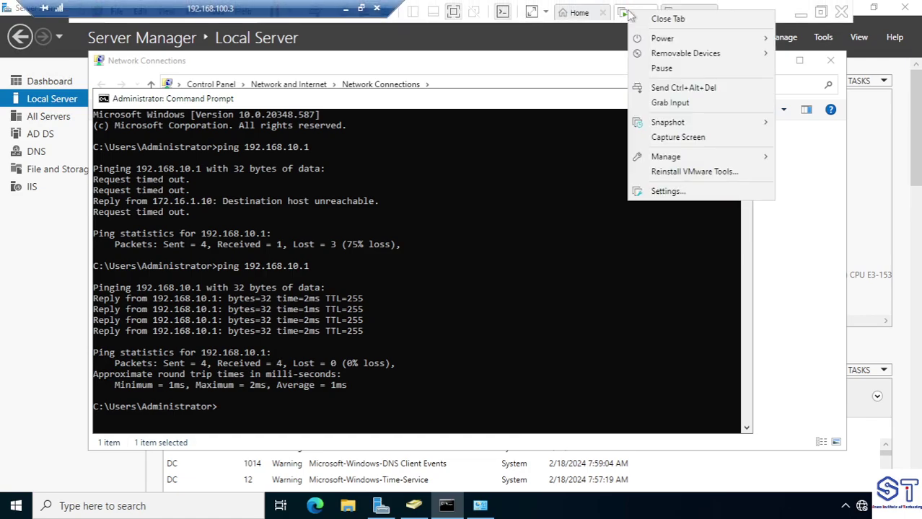
click(685, 197)
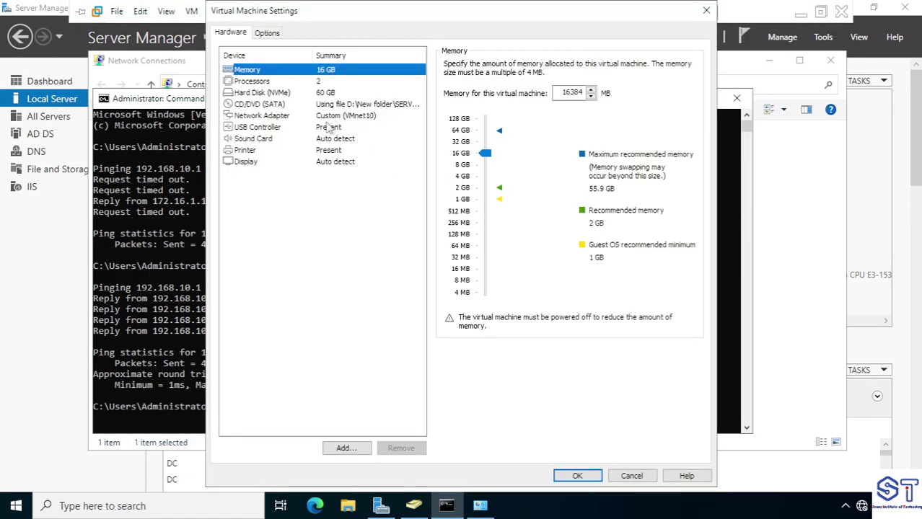
click(328, 117)
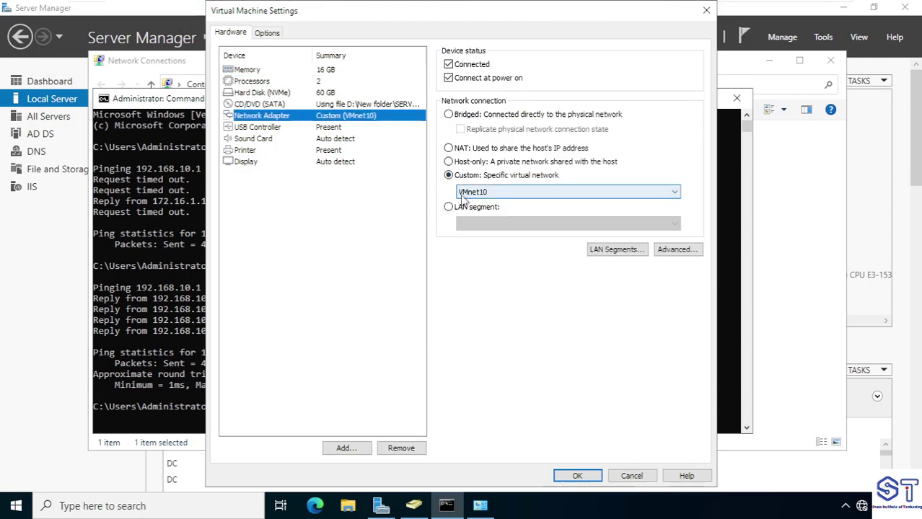
click(707, 11)
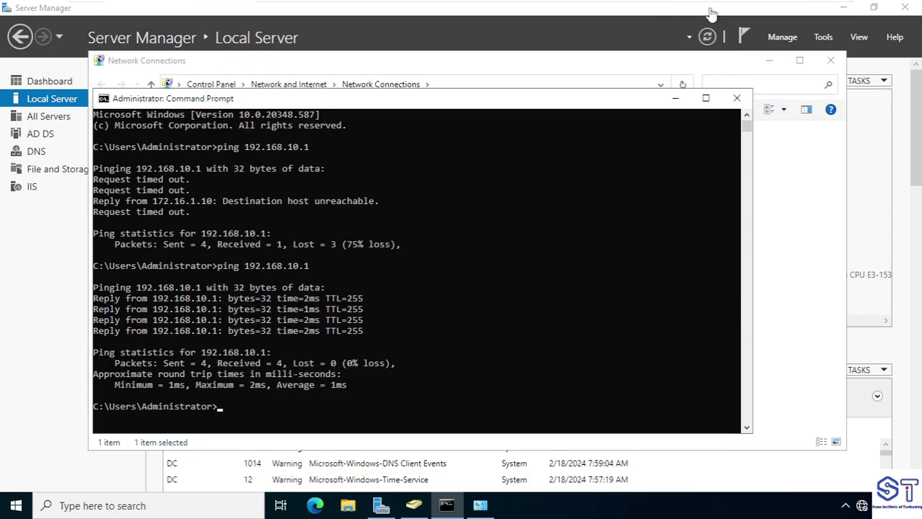
Review the Eve-NG VM's two network adapters, confirming the second is on VMnet10, then exit full screen
click(689, 14)
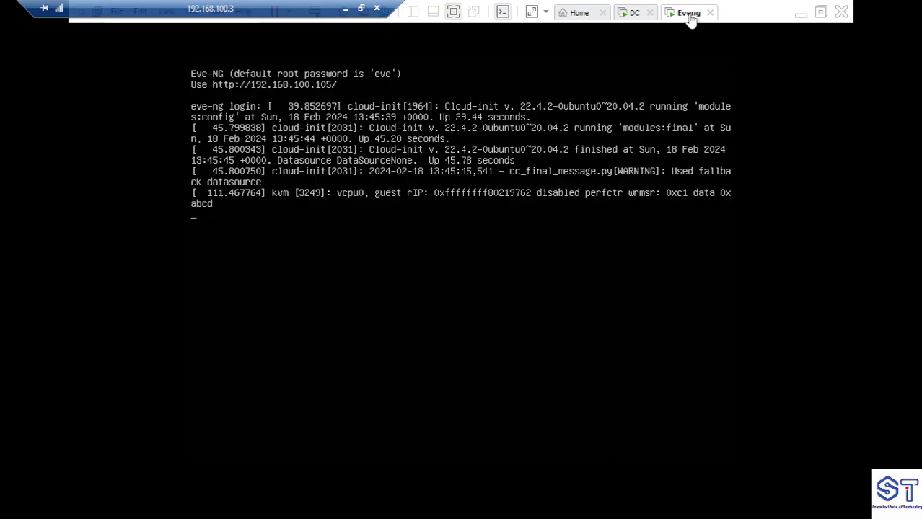
right_click(689, 16)
click(736, 211)
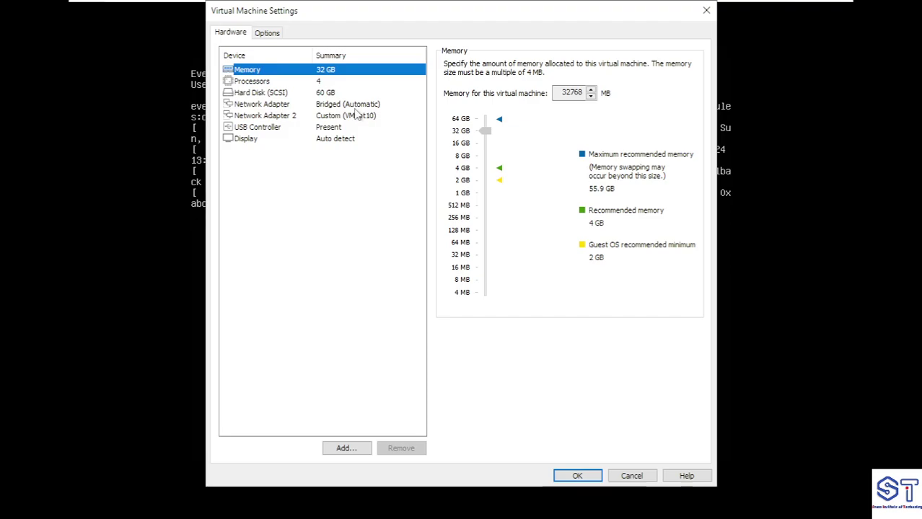
click(355, 108)
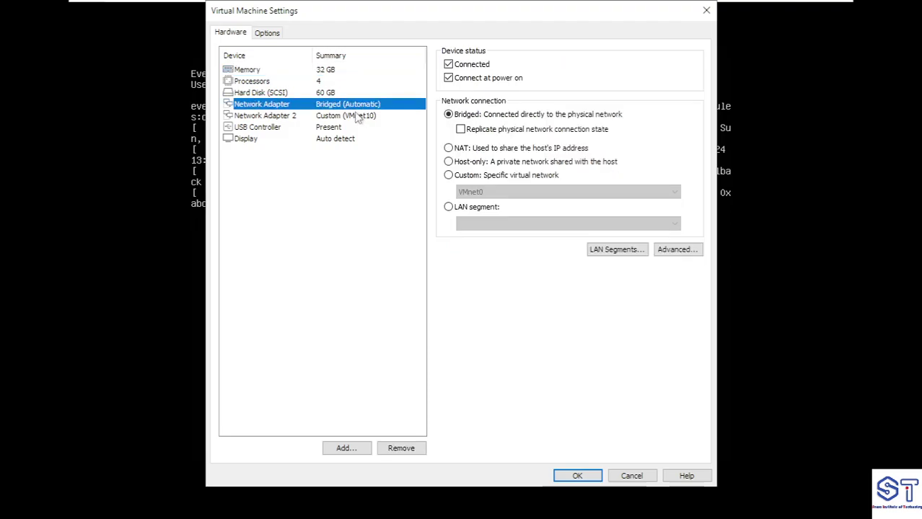
click(359, 116)
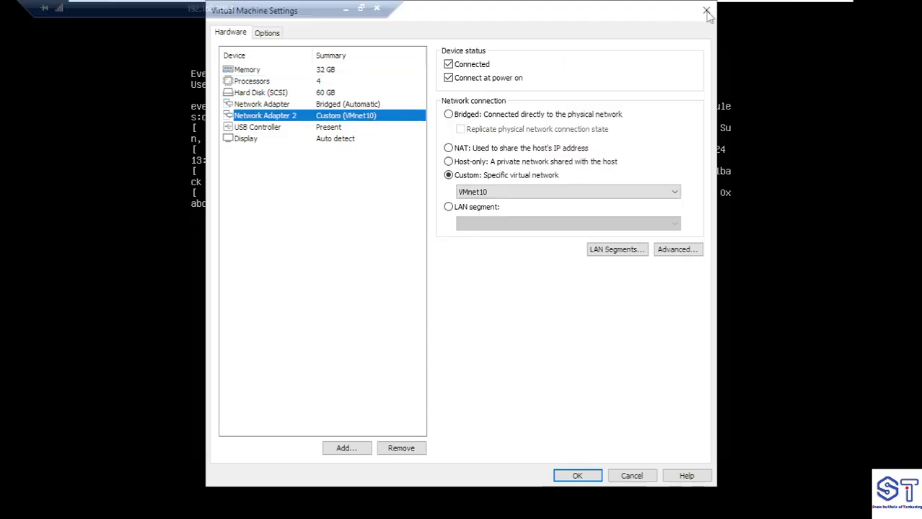
click(706, 10)
click(347, 10)
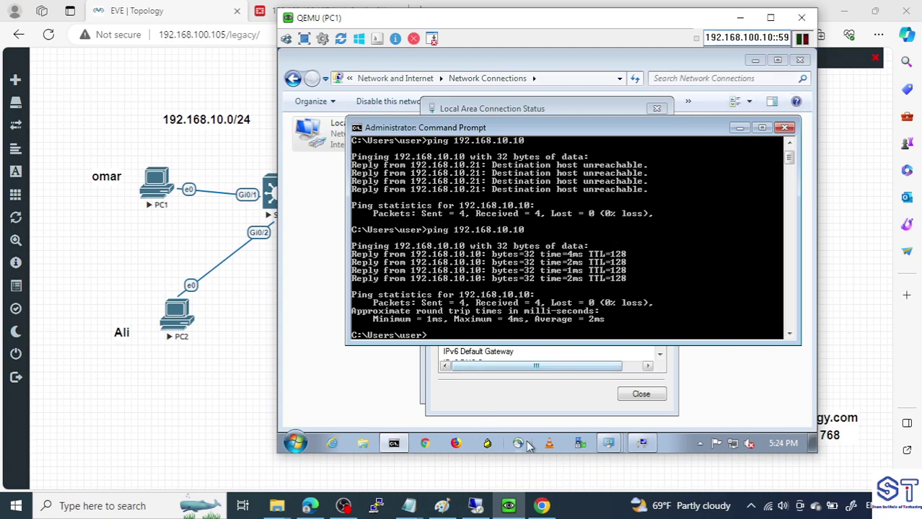
Join PC1 to xy.com with the domain admin credentials, acknowledge the notices, and restart now
click(641, 442)
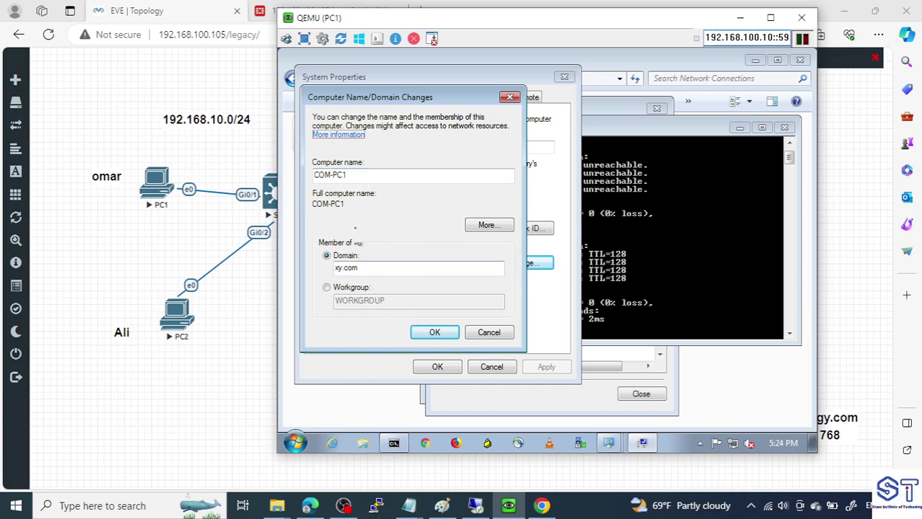
click(431, 332)
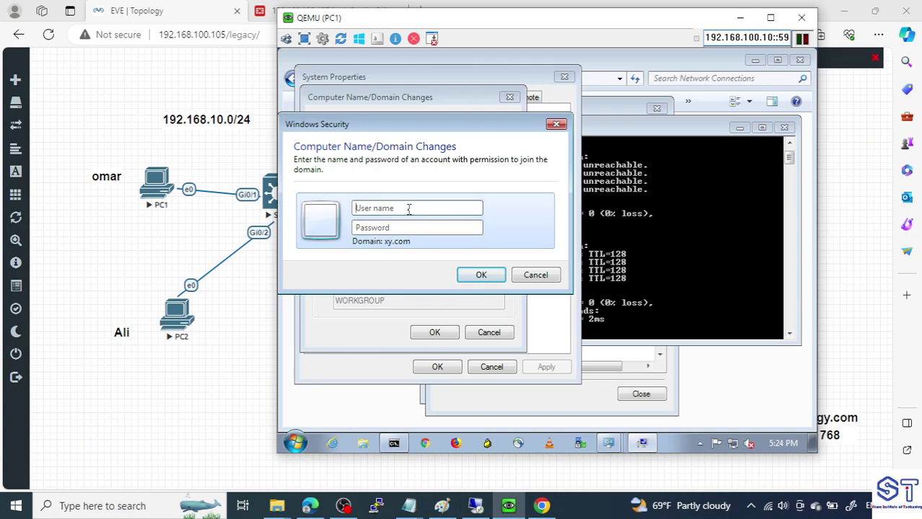
text(ahP@)
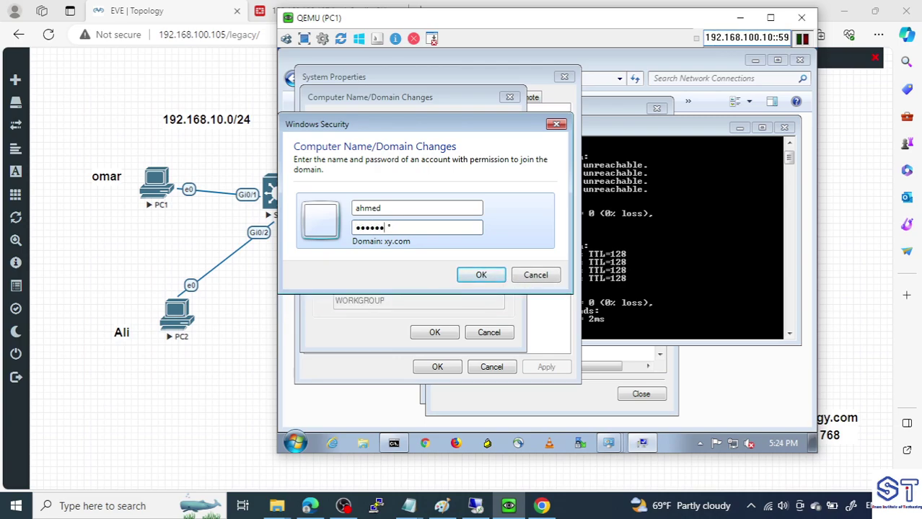
key(Return)
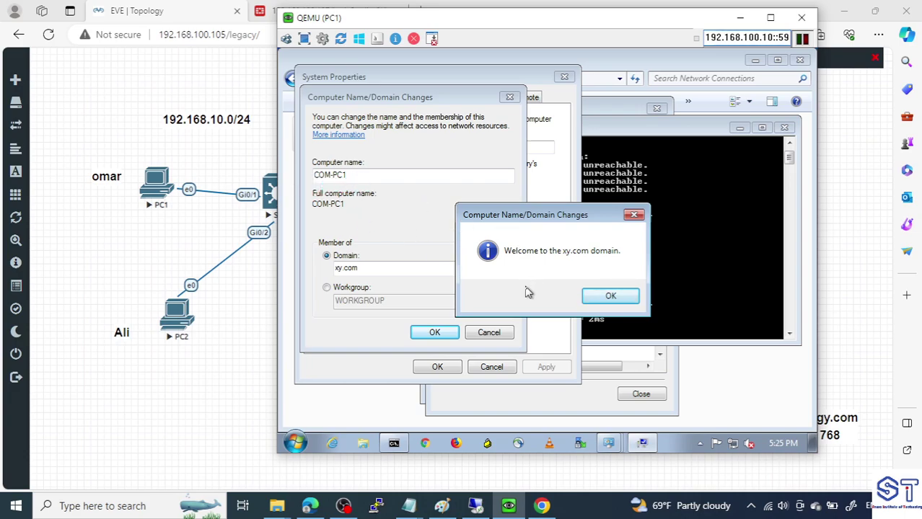
click(607, 296)
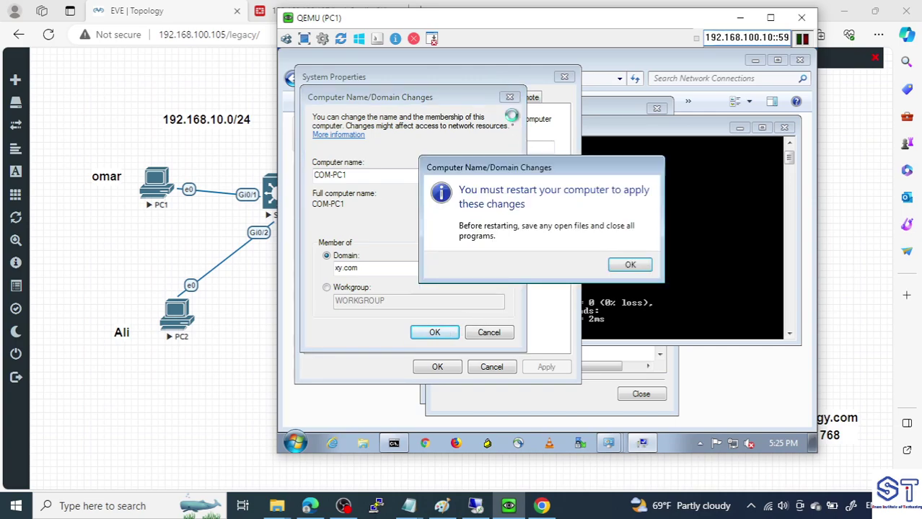
click(627, 268)
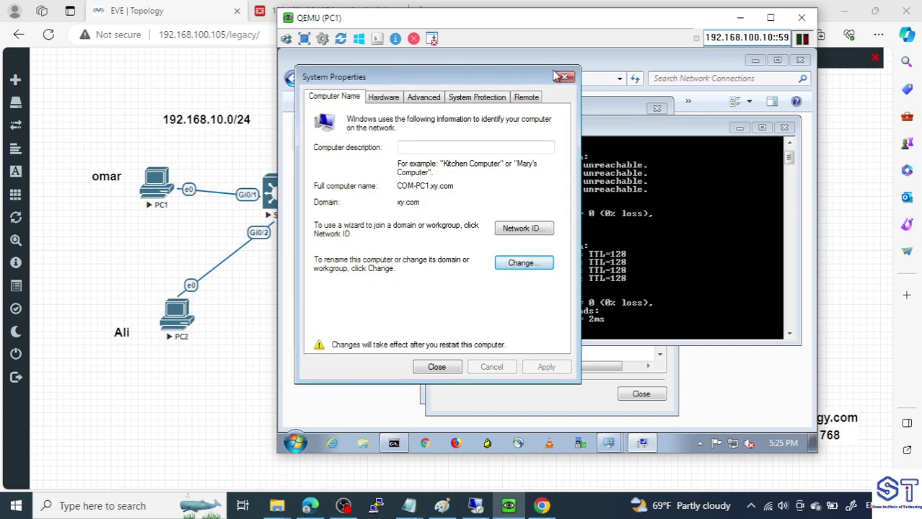
click(563, 77)
click(550, 261)
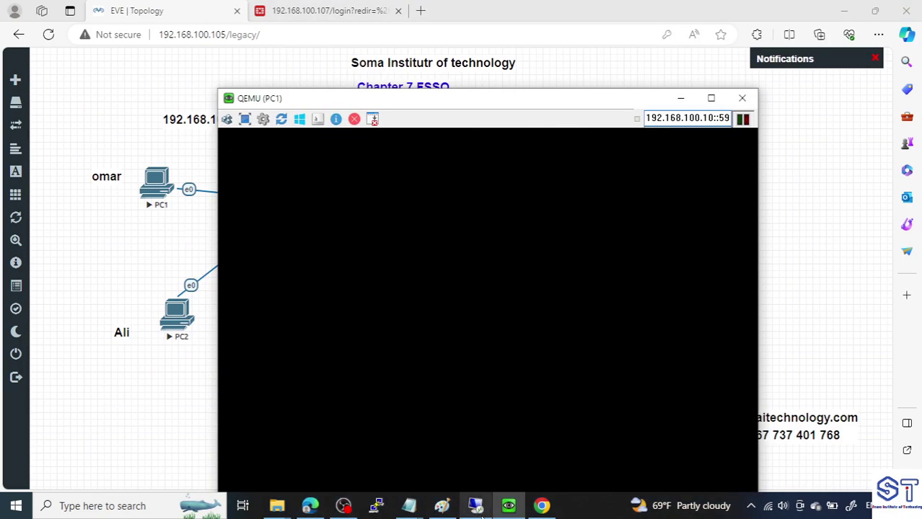
On the DC, open Active Directory Users and Computers and select COM-PC1 under Computers
click(481, 515)
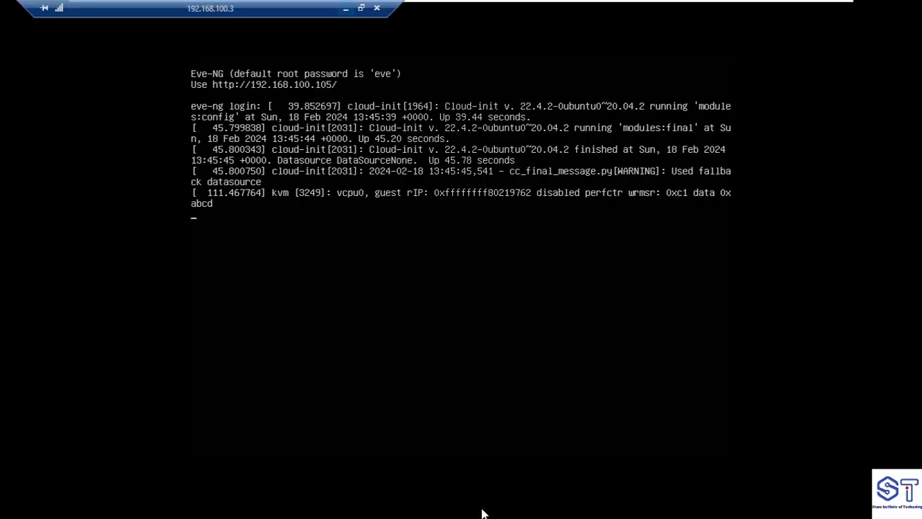
click(636, 9)
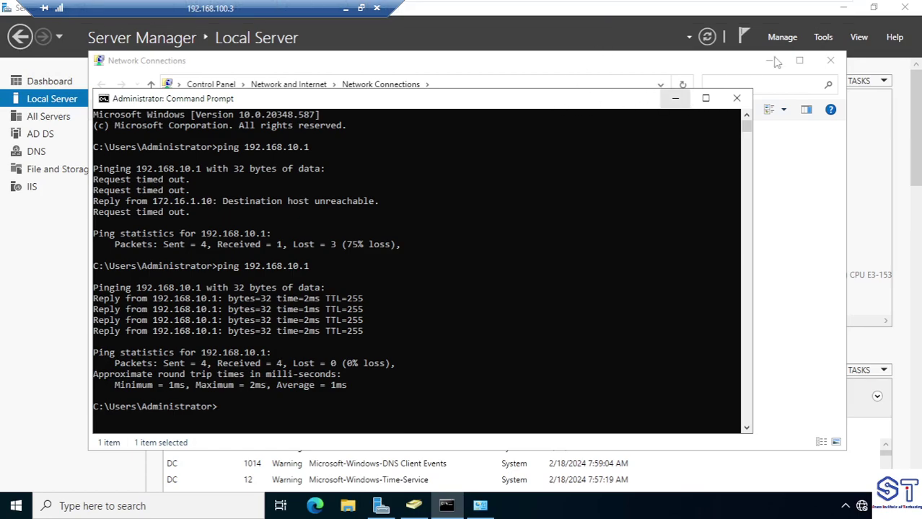
click(830, 60)
click(823, 37)
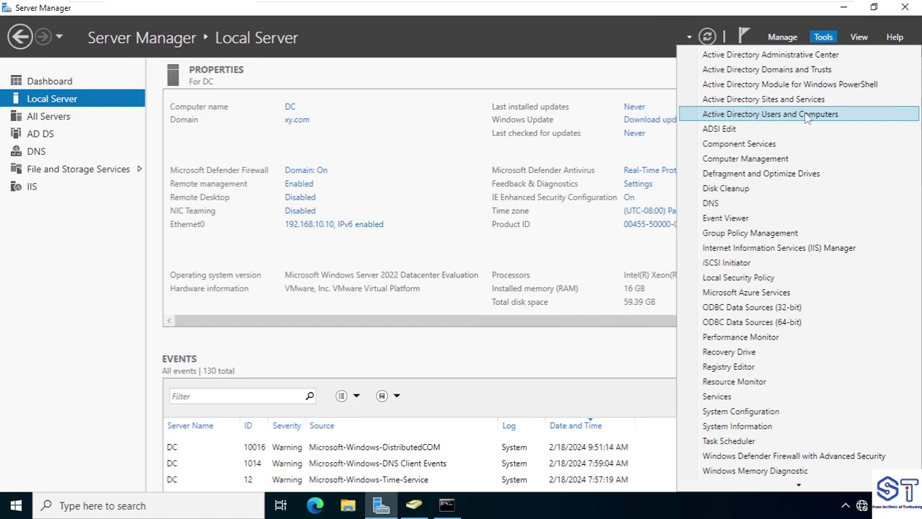
click(805, 115)
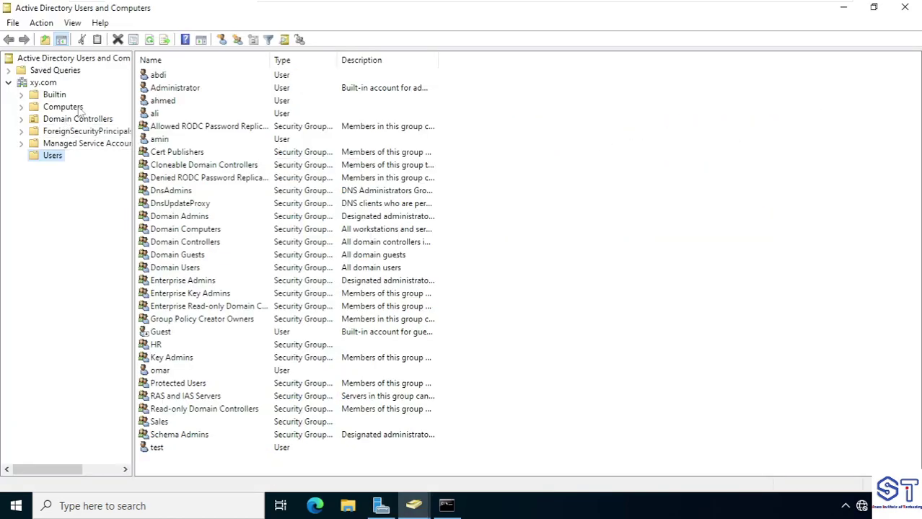
click(63, 108)
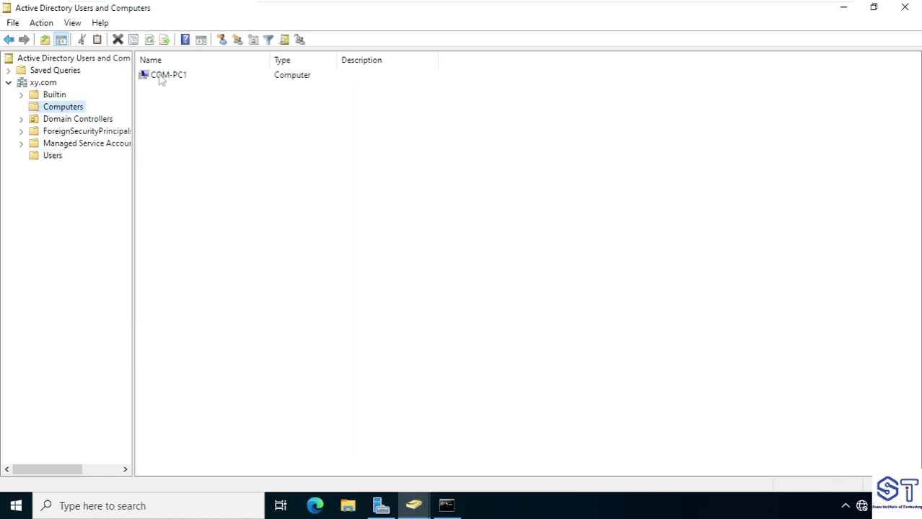
click(186, 76)
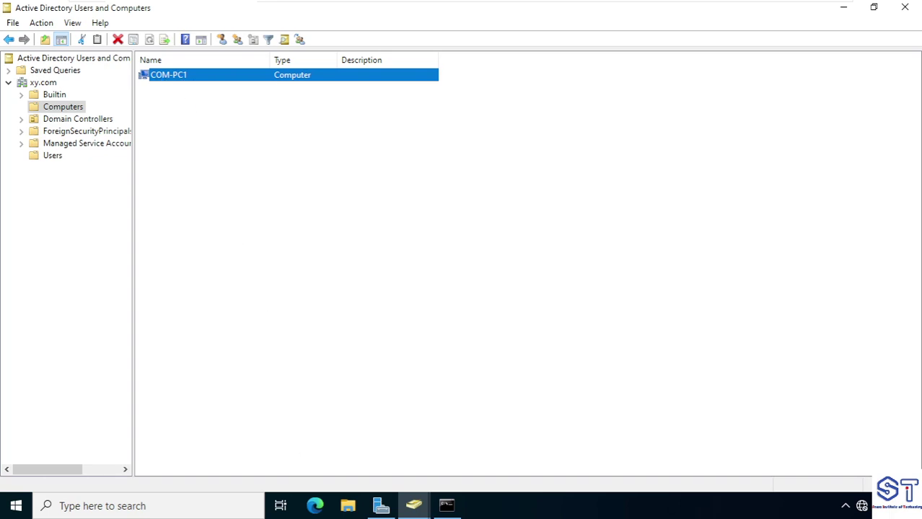
Open PC2's VNC console from the EVE topology and log in with its password
click(346, 12)
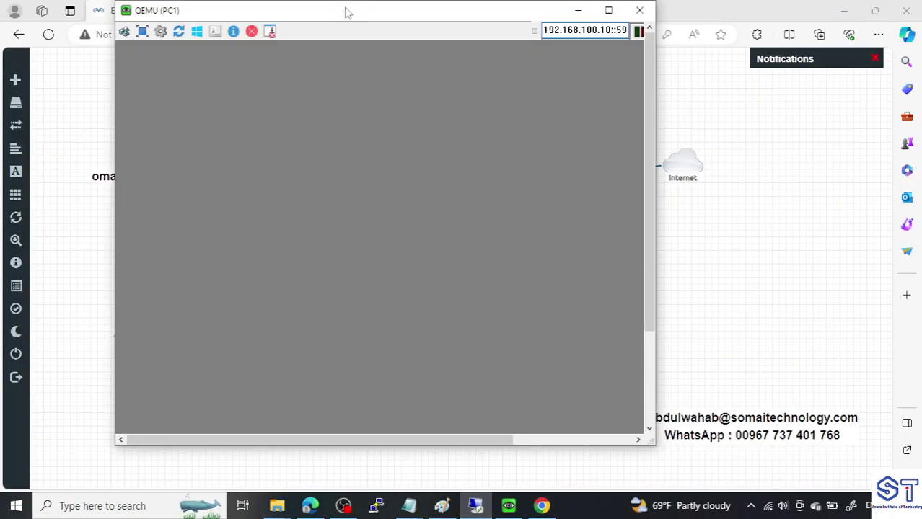
click(653, 30)
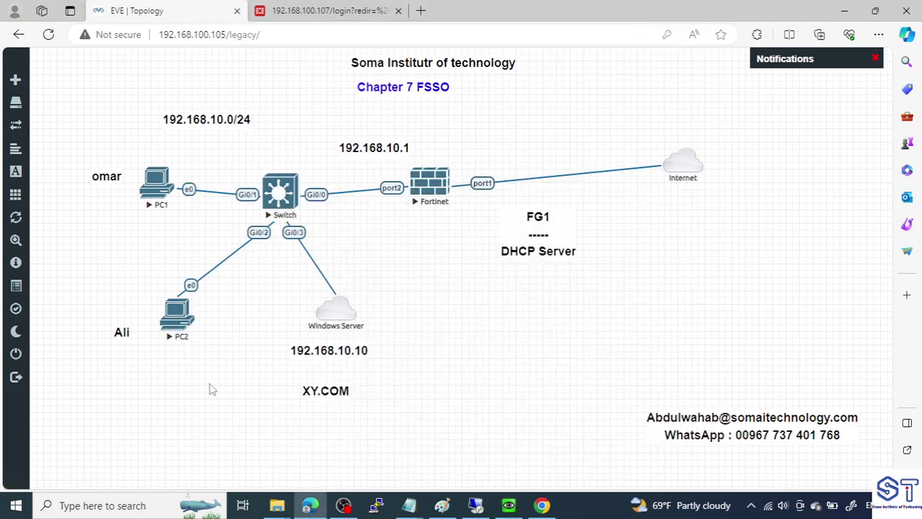
click(184, 336)
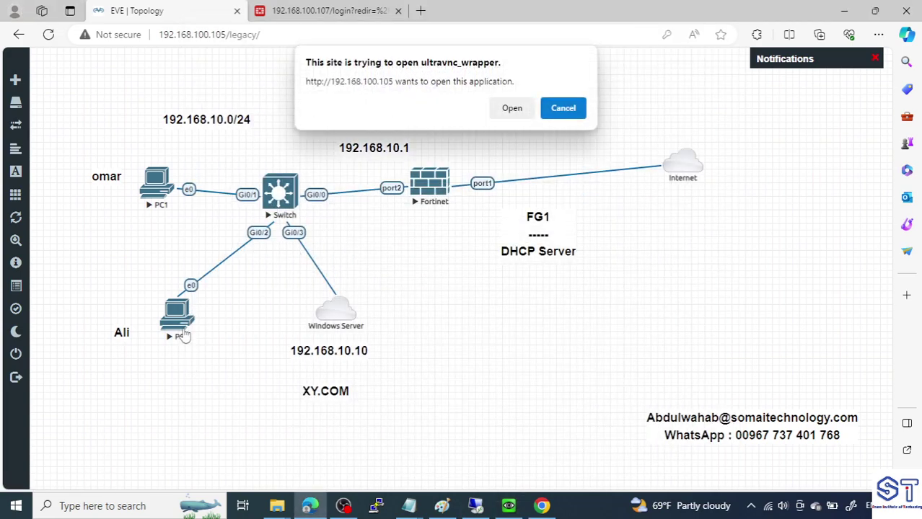
click(516, 115)
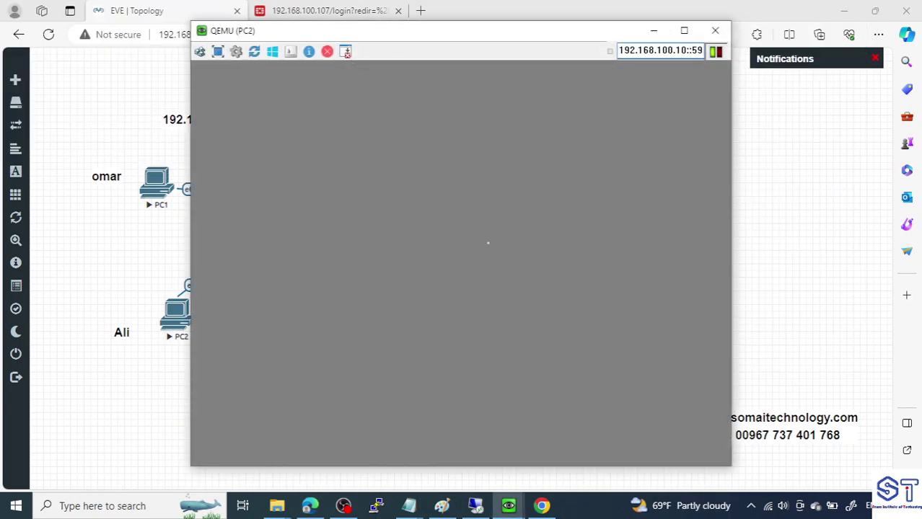
text(123)
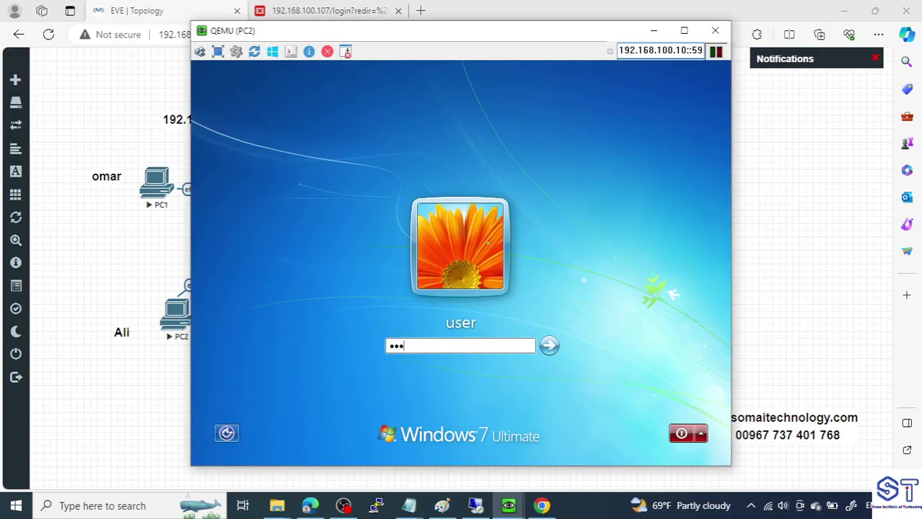
key(Return)
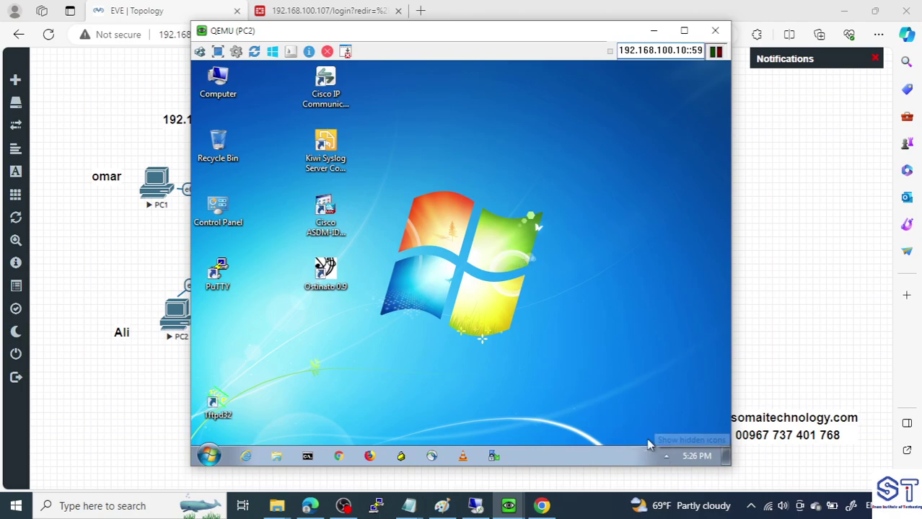
drag(541, 31, 625, 10)
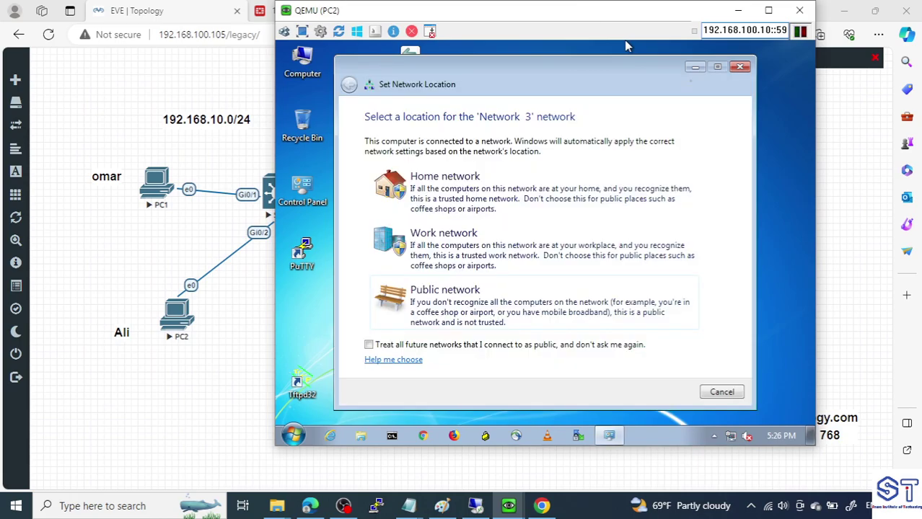
Open PC2's Local Area Connection properties and inspect the IPv6 settings without changes
click(729, 394)
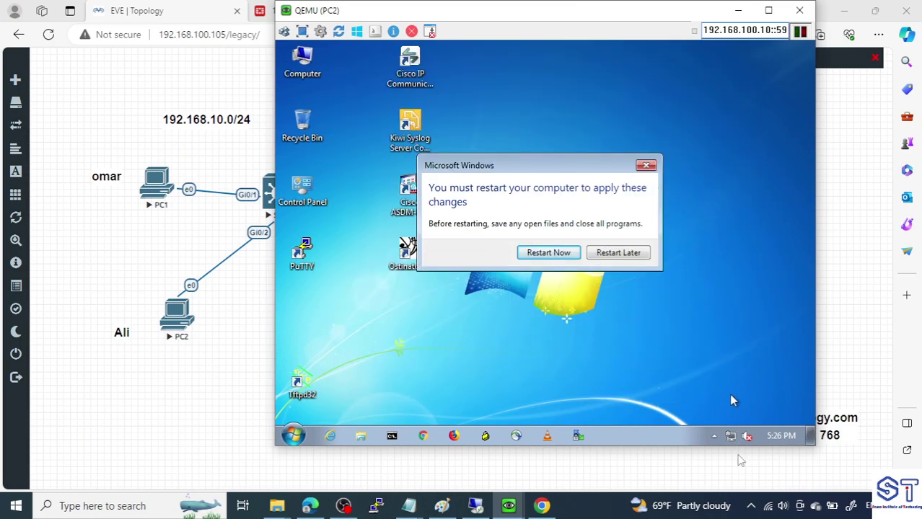
right_click(730, 437)
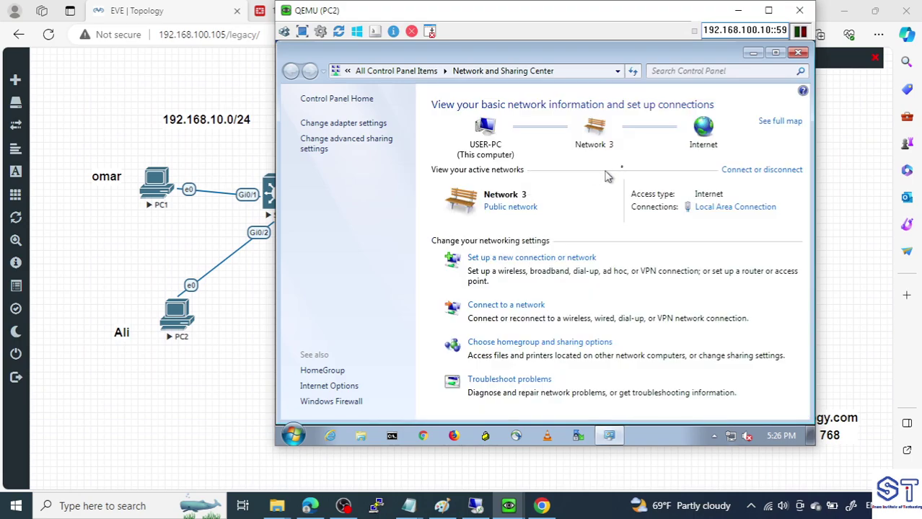
click(330, 125)
double_click(347, 126)
click(462, 347)
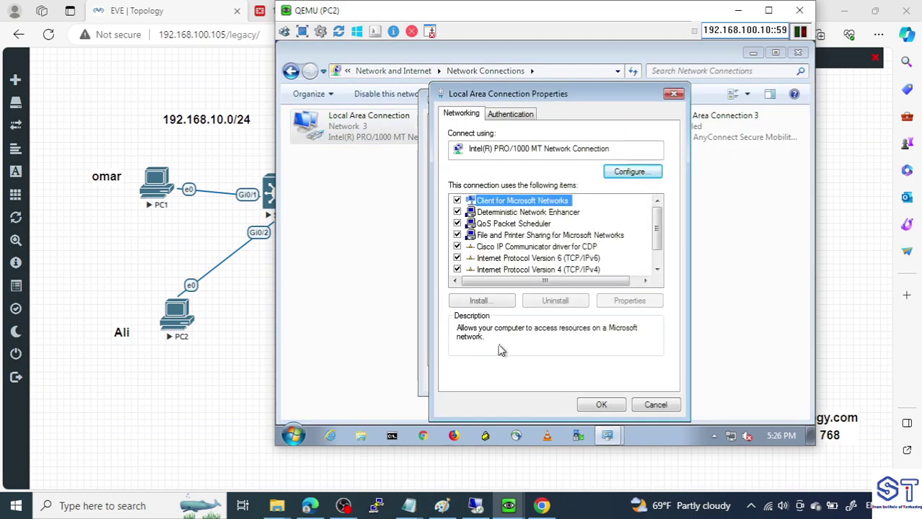
click(570, 261)
double_click(570, 261)
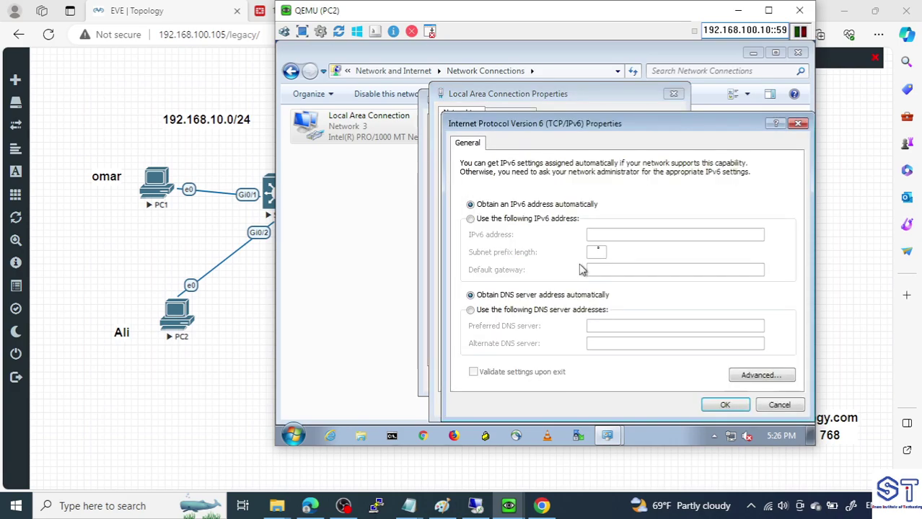
click(793, 124)
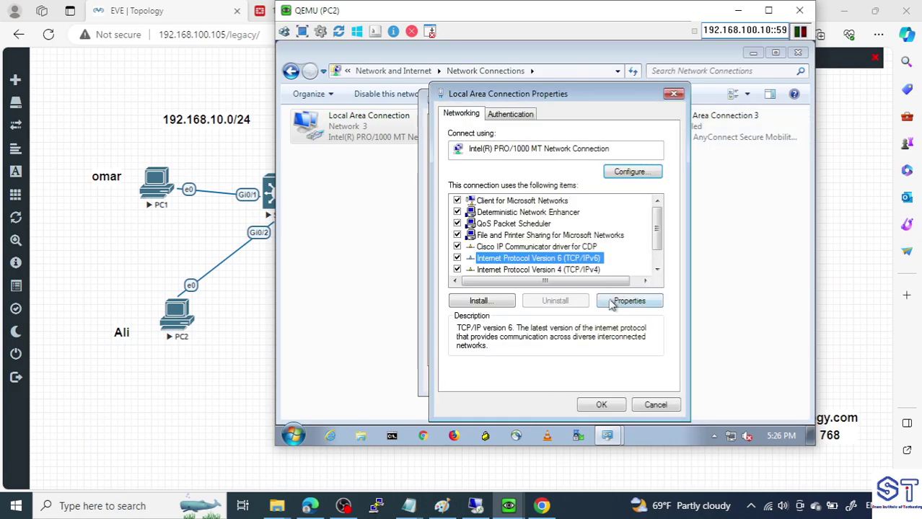
Set PC2's IPv4 DNS servers to 192.168.10.10 and 8.8.8.8, then close the network windows
double_click(553, 272)
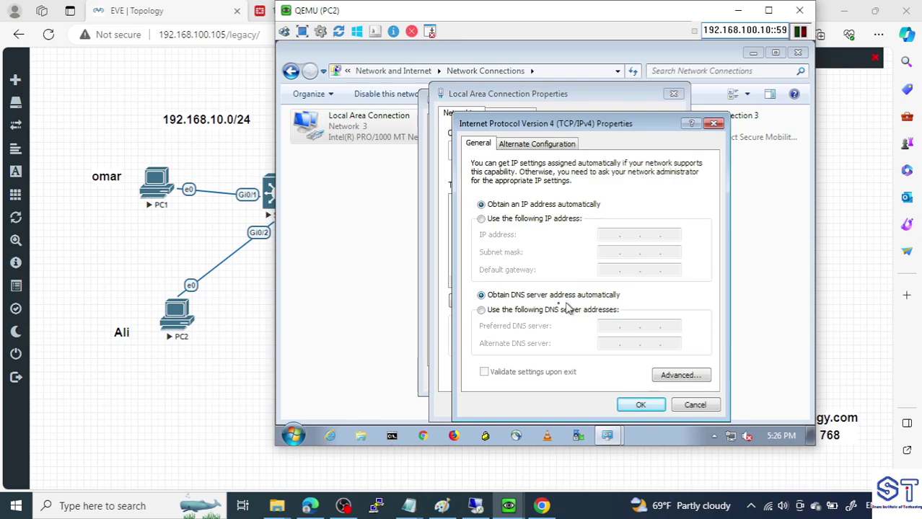
click(535, 310)
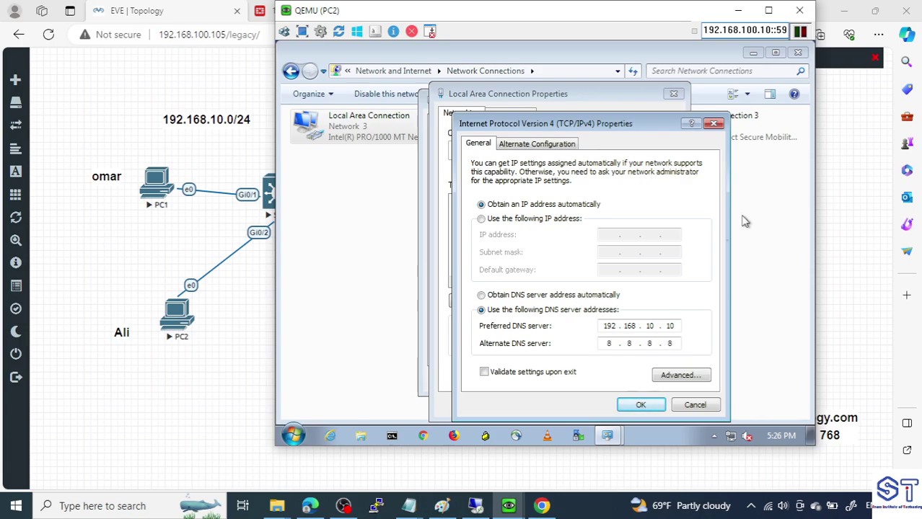
click(640, 405)
click(602, 406)
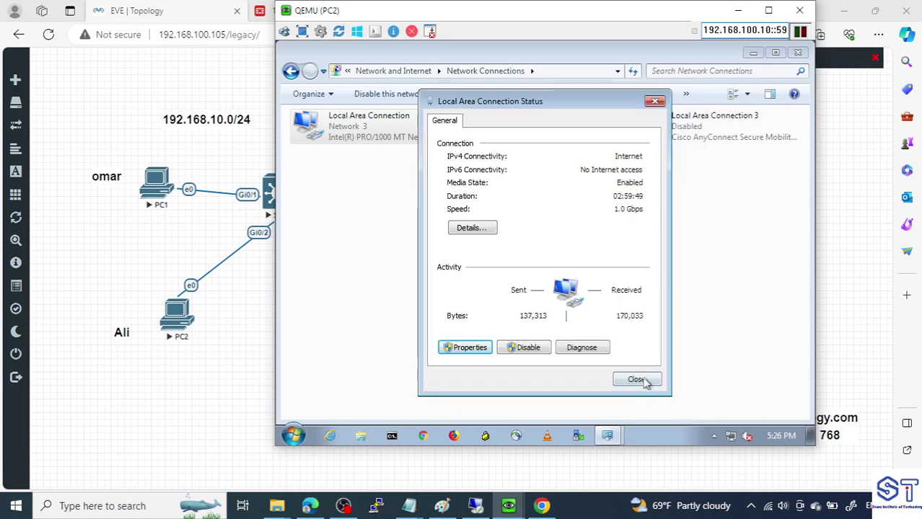
click(636, 380)
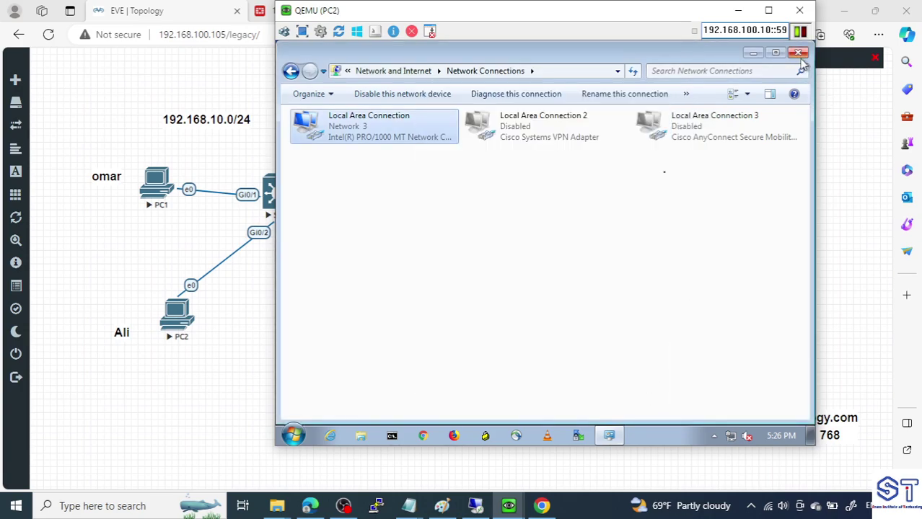
click(798, 53)
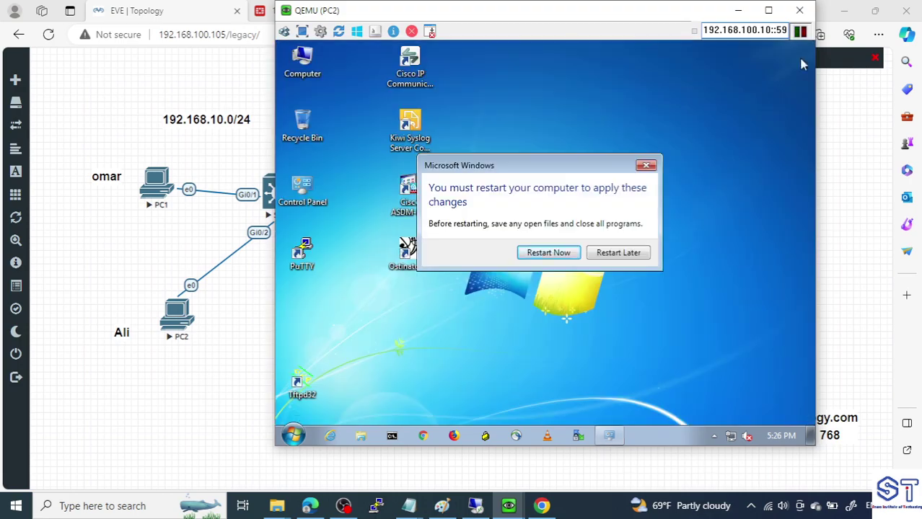
click(646, 166)
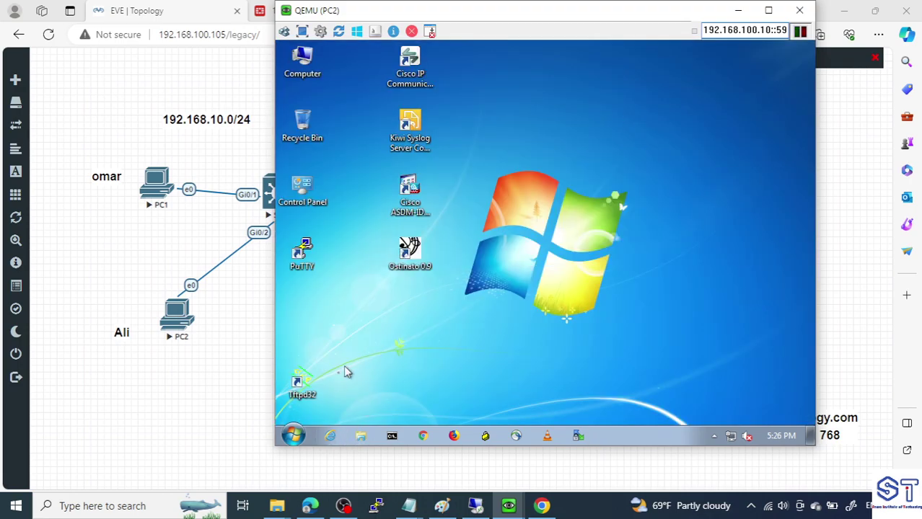
Rename the computer from user-PC to COM-PC2 and make it a member of domain xy.com
click(292, 435)
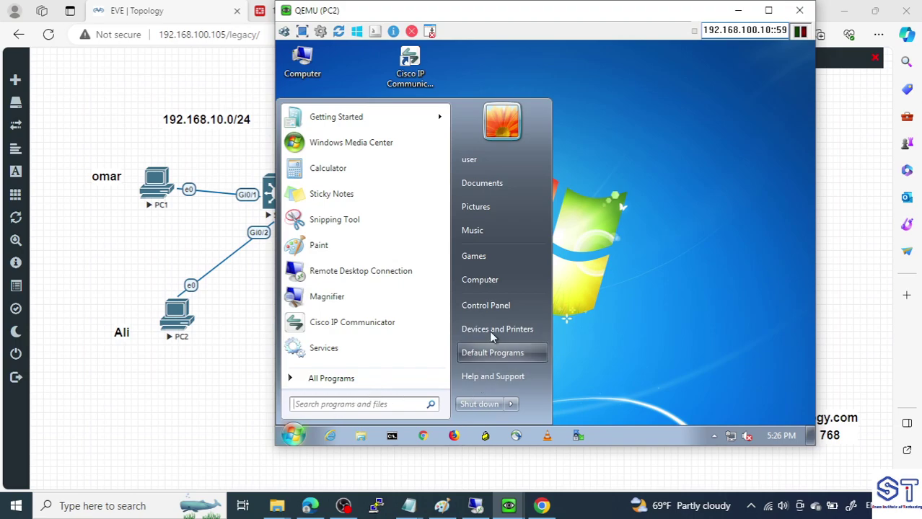
right_click(492, 280)
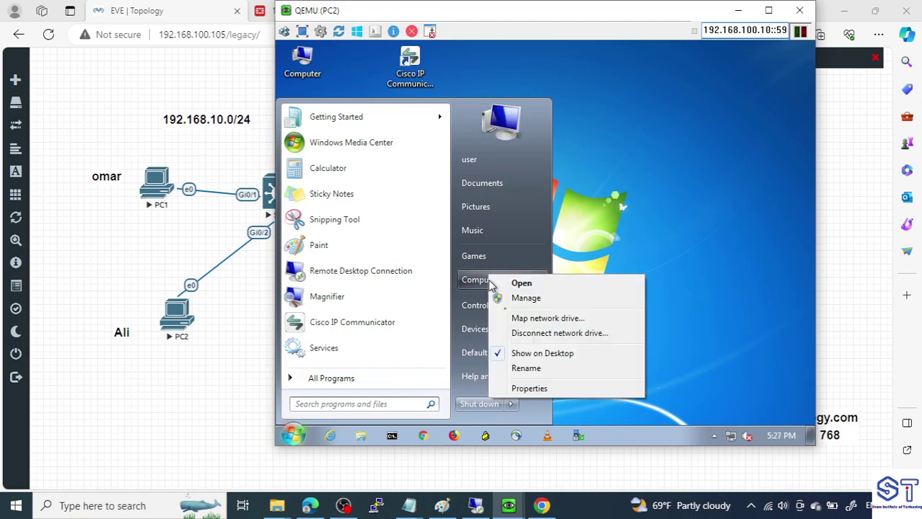
click(543, 389)
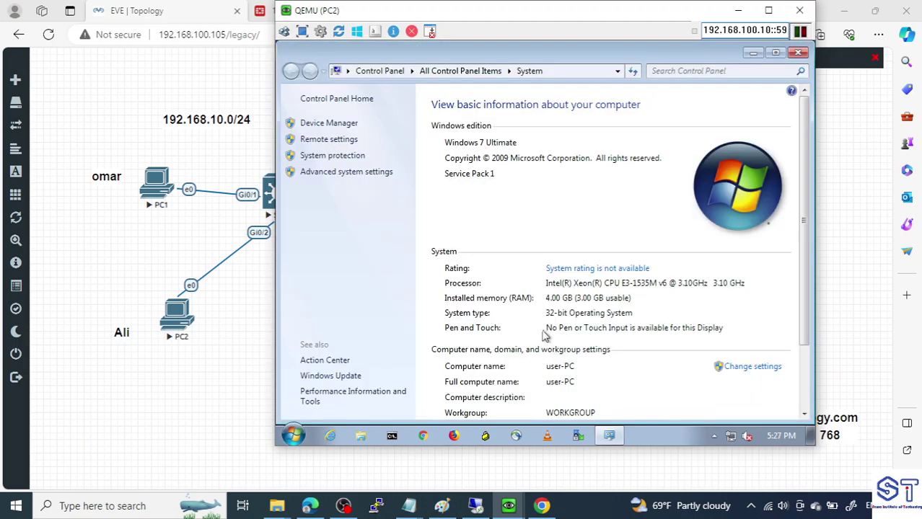
click(748, 370)
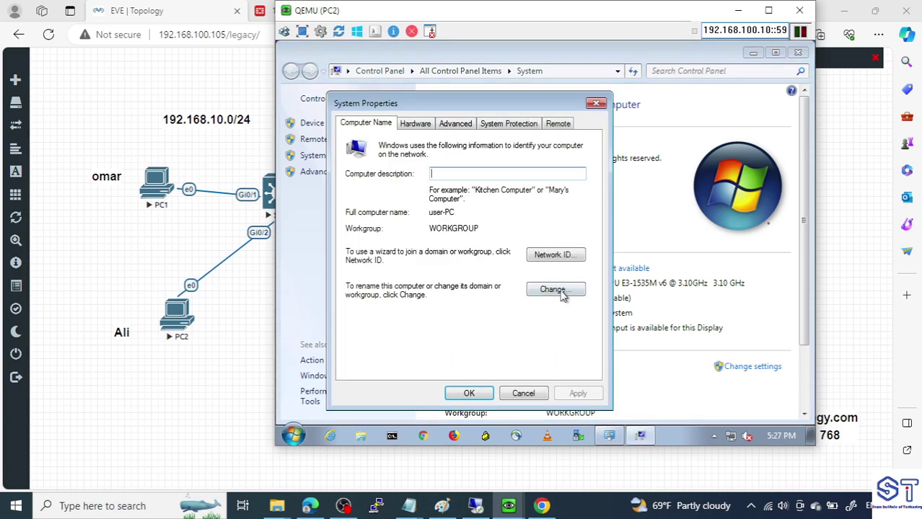
click(563, 293)
drag(430, 201, 312, 207)
text(COM-PC2)
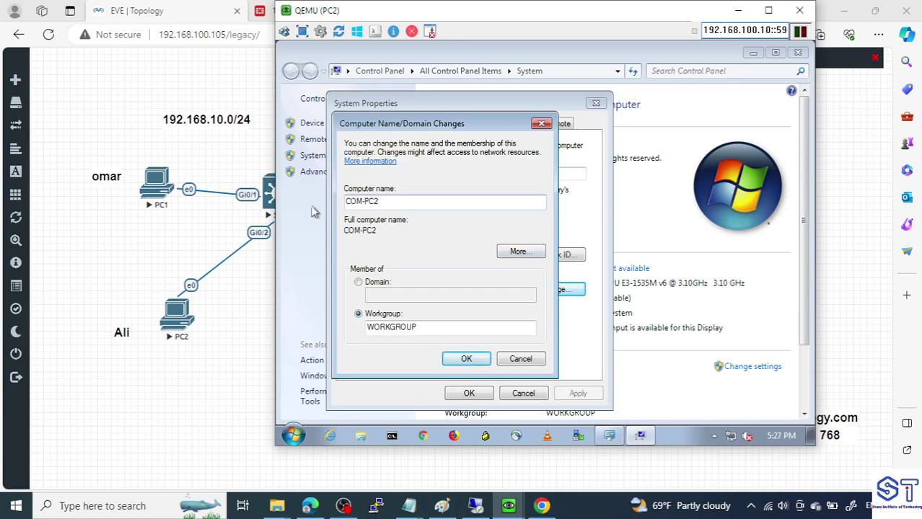
click(366, 282)
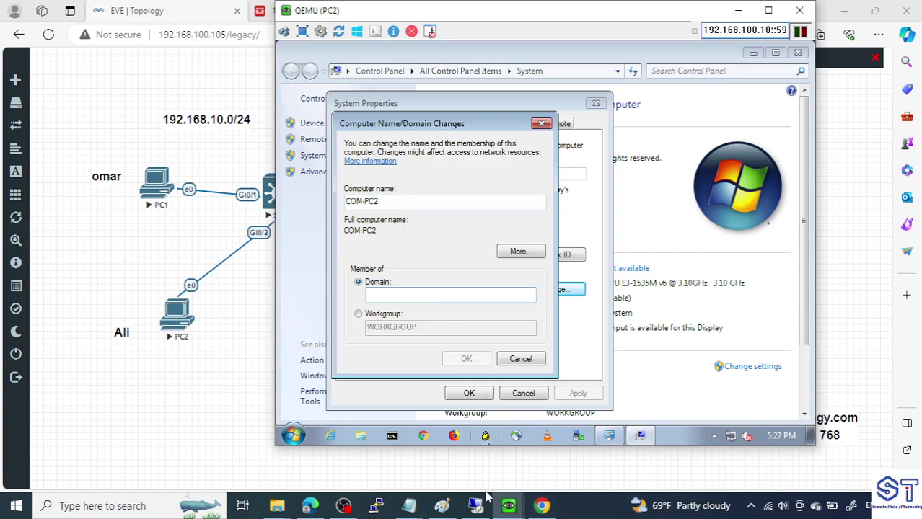
double_click(382, 201)
click(412, 294)
text(xy.com)
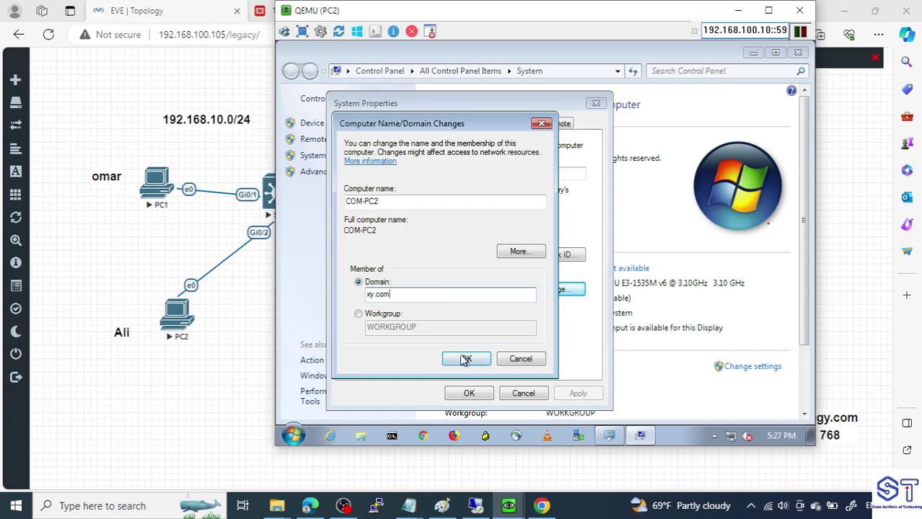
click(464, 357)
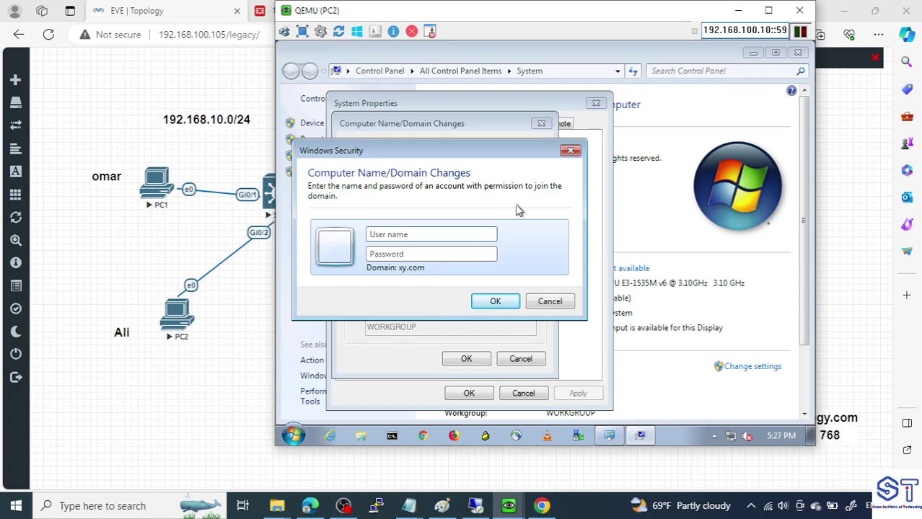
Enter the domain admin user name and password and acknowledge the welcome to xy.com
text(ali)
key(Tab)
key(Caps_Lock)
text(12)
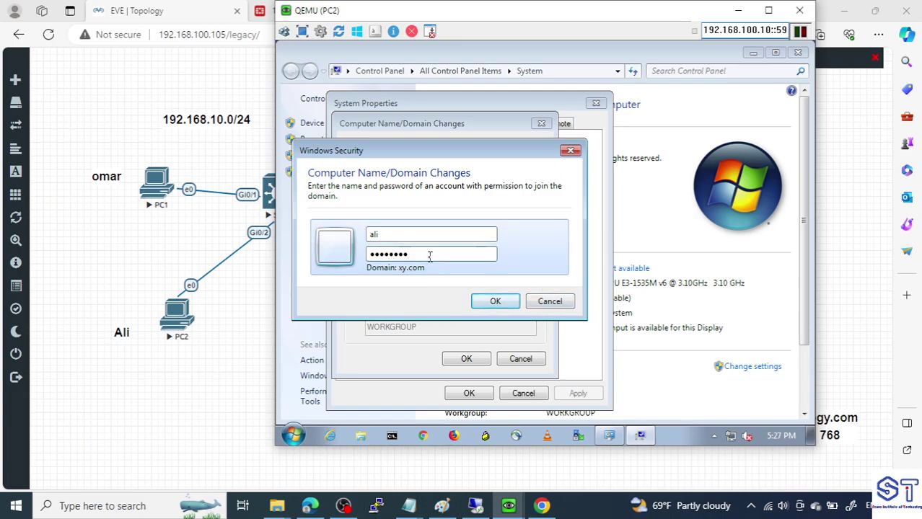
click(503, 302)
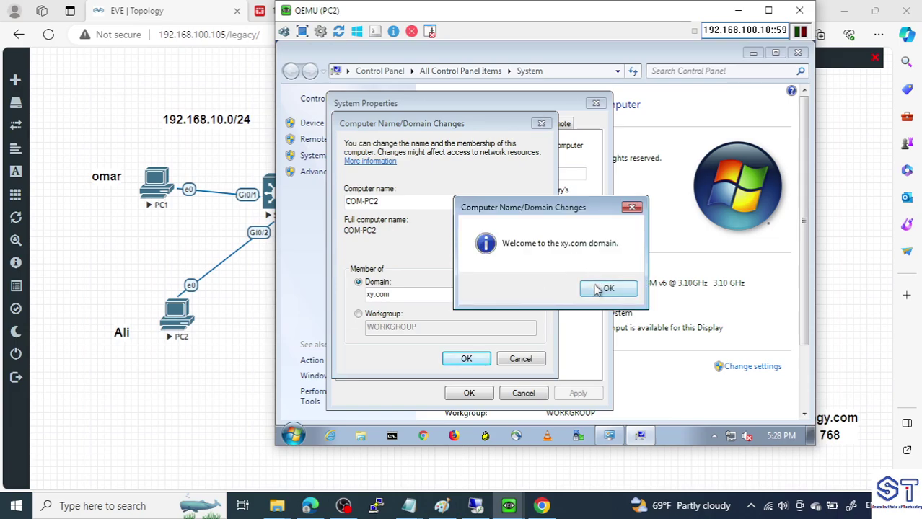
click(605, 288)
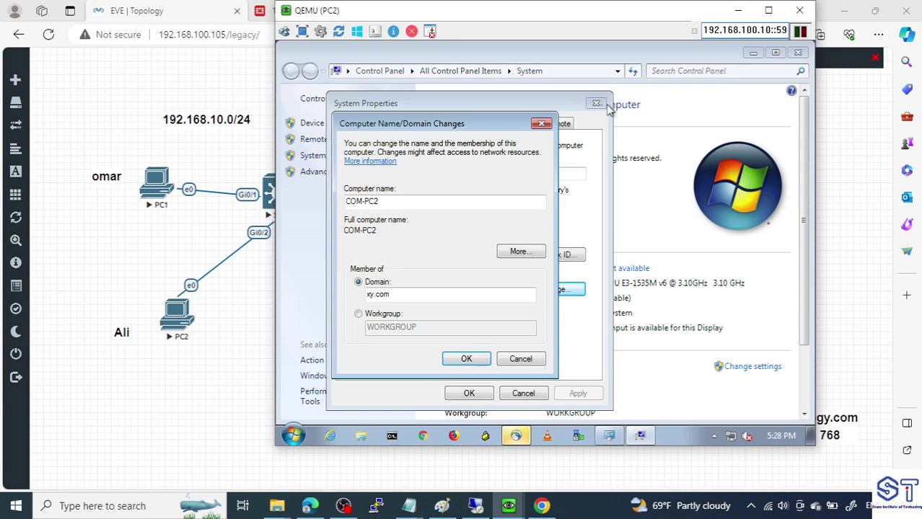
Close the AnyConnect and system windows, then restart PC2 now to finish joining
click(516, 436)
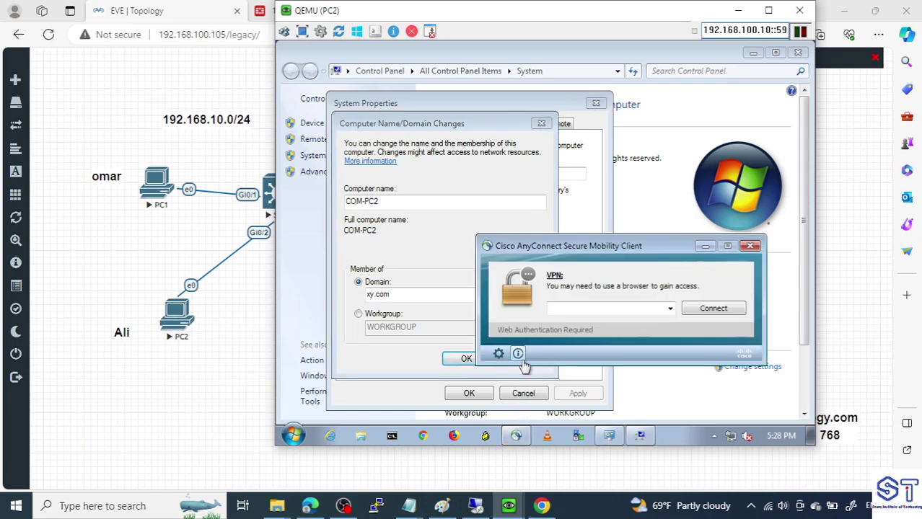
click(750, 247)
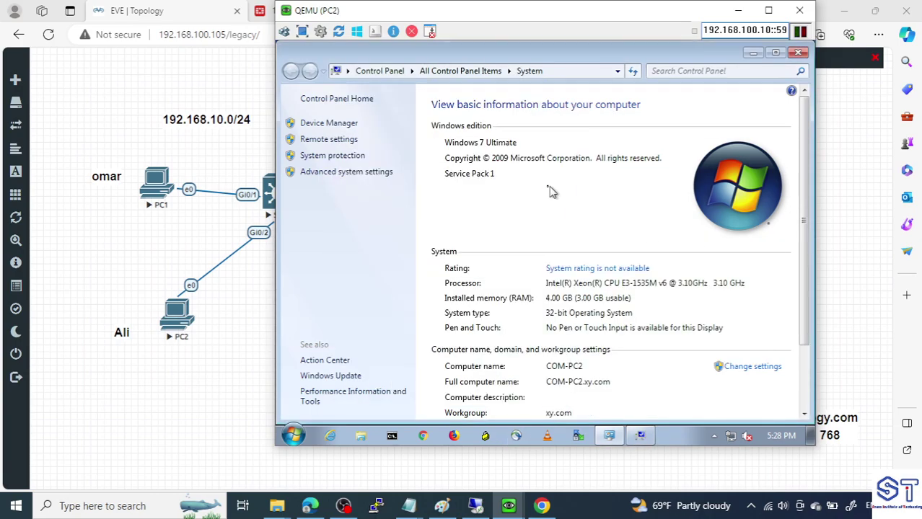
click(797, 52)
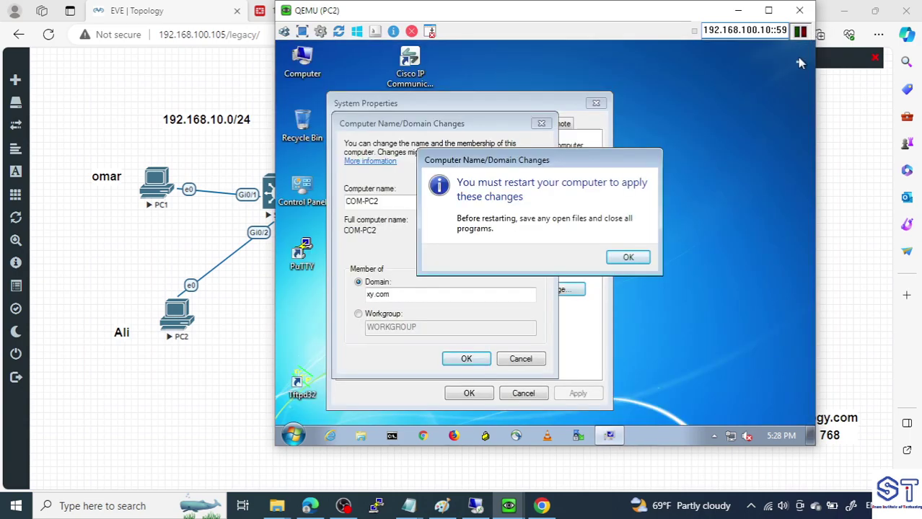
click(629, 257)
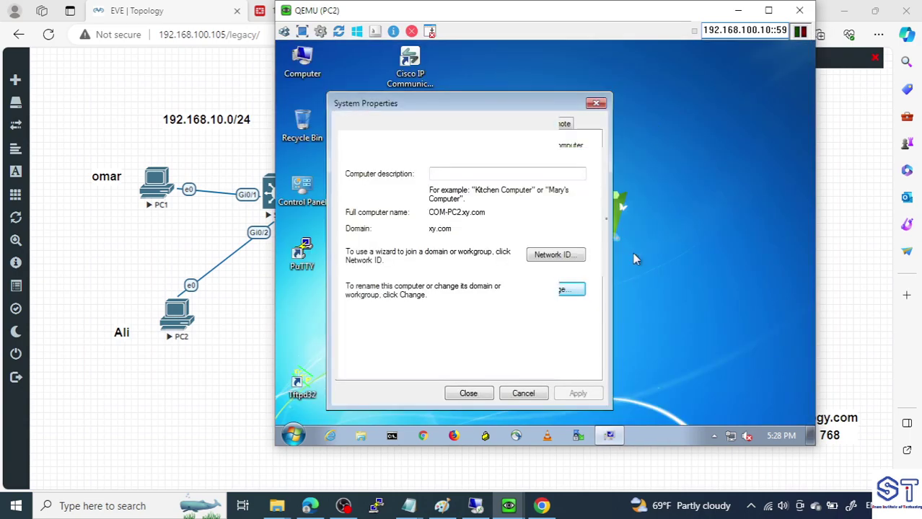
click(595, 105)
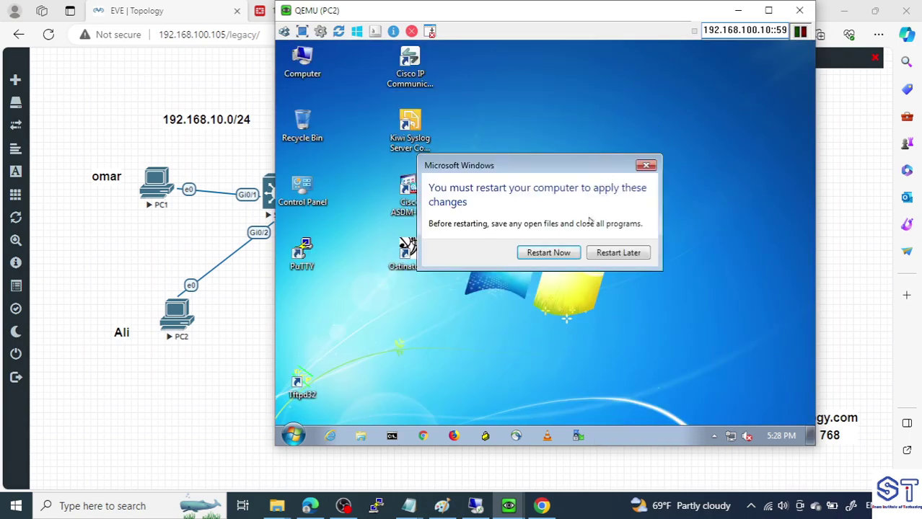
click(554, 256)
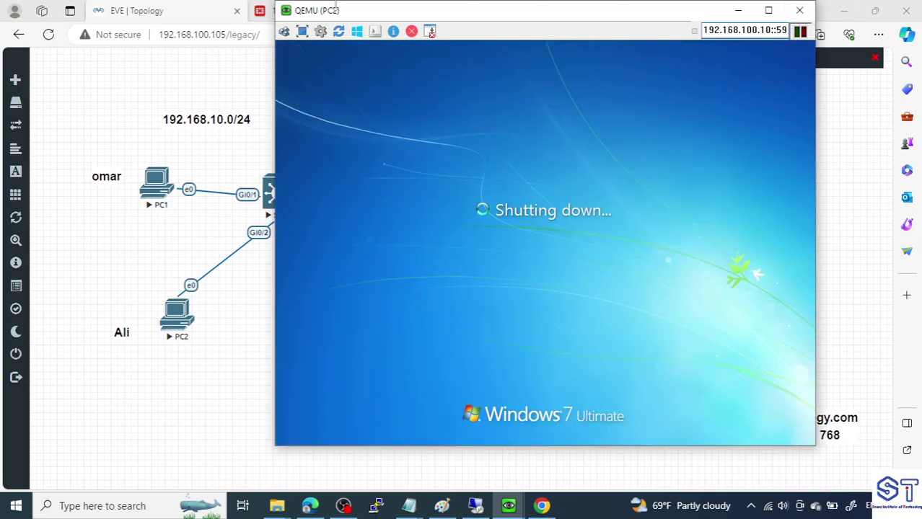
drag(335, 5, 342, 44)
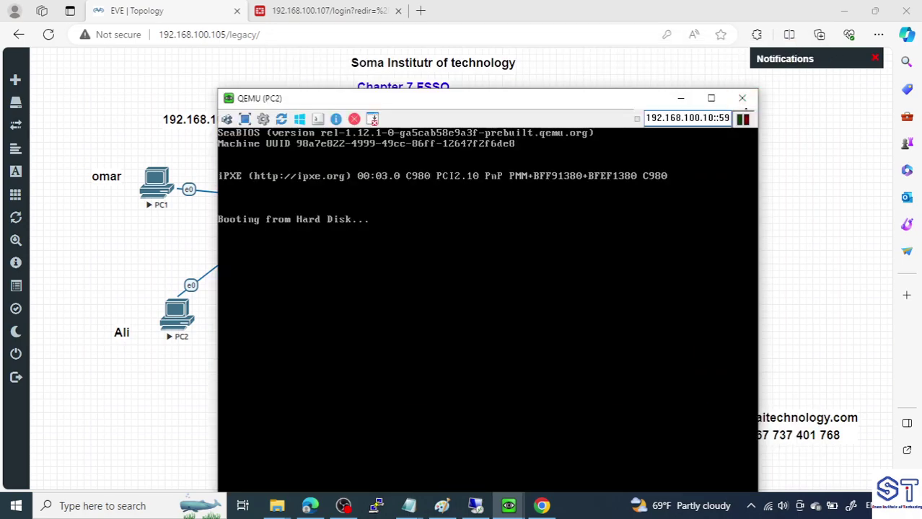
Close PC2's console and reopen PC1's console through the VNC viewer launch prompt
click(742, 98)
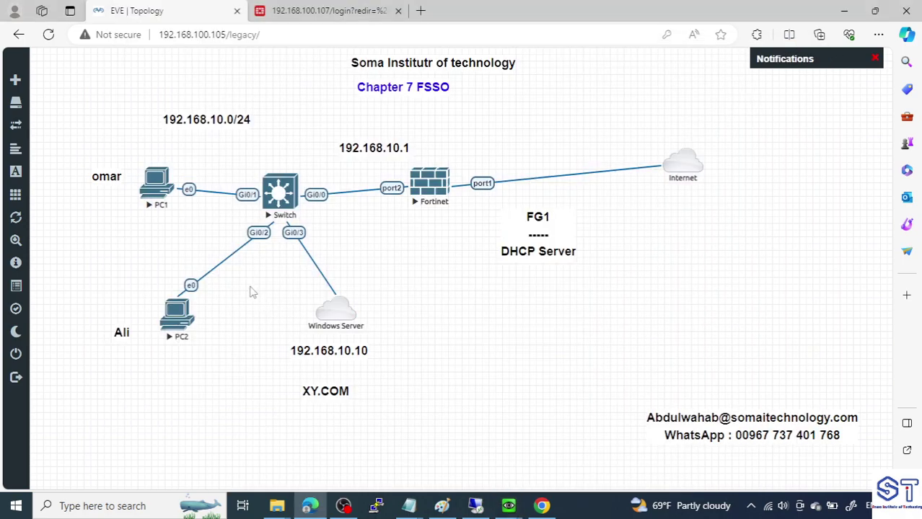
mouse_move(509, 506)
click(471, 431)
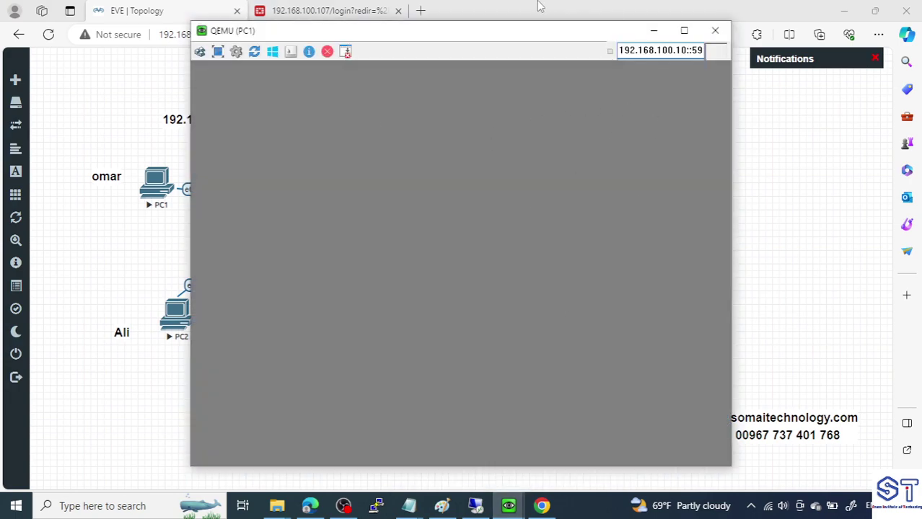
drag(510, 36, 575, 34)
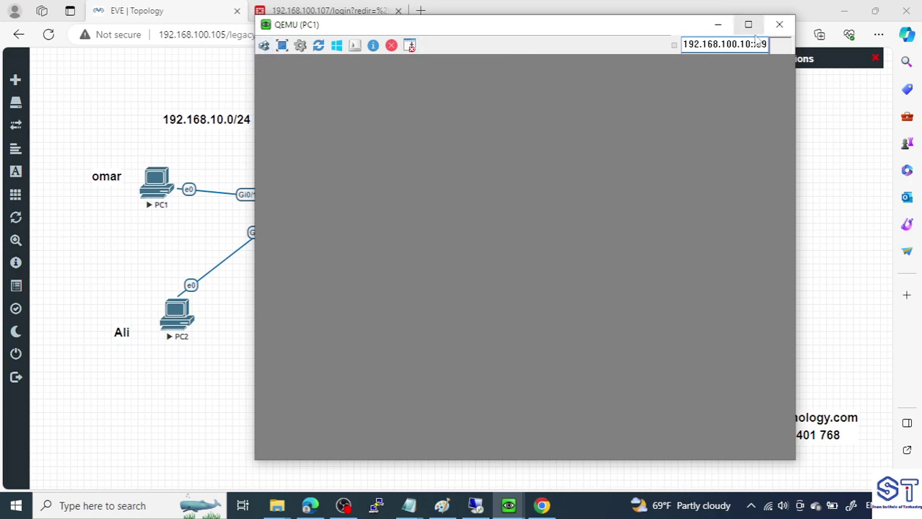
click(779, 25)
click(161, 193)
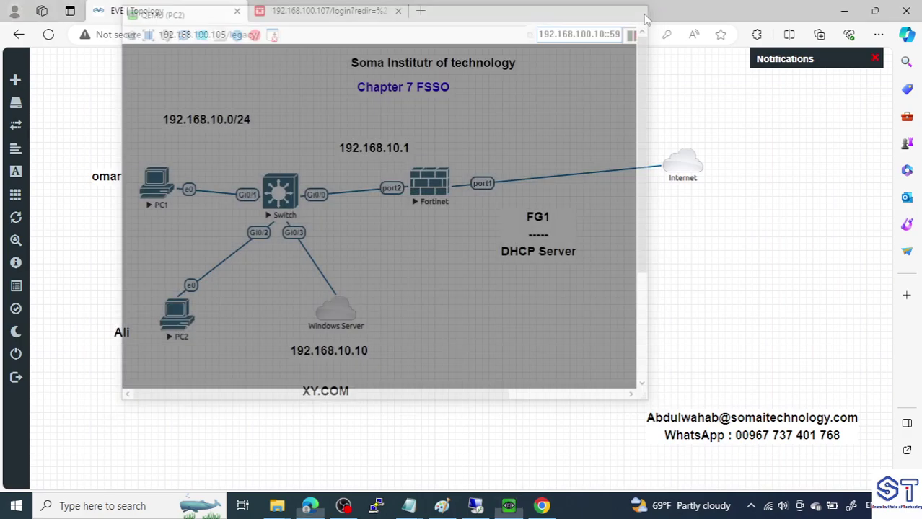
click(639, 10)
click(155, 186)
click(524, 107)
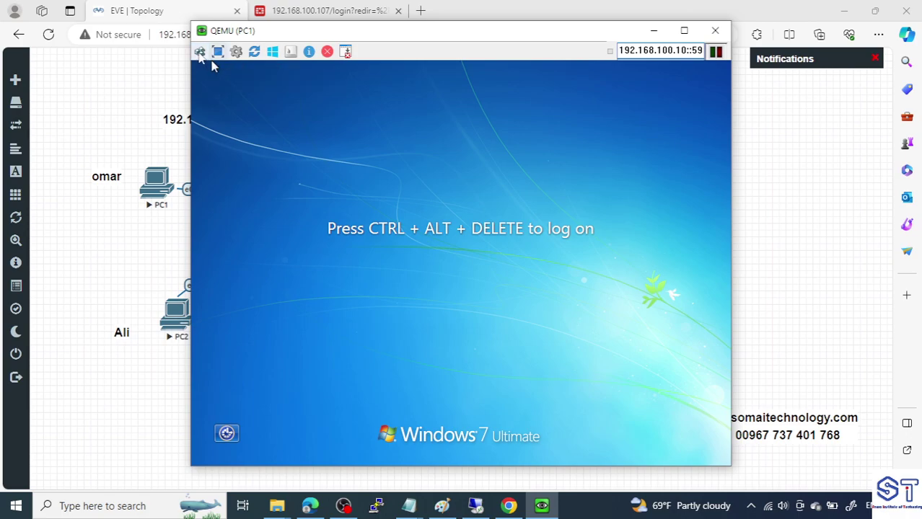
Send Ctrl+Alt+Del on PC1 and choose Other User to reach the domain sign-in prompt
click(199, 55)
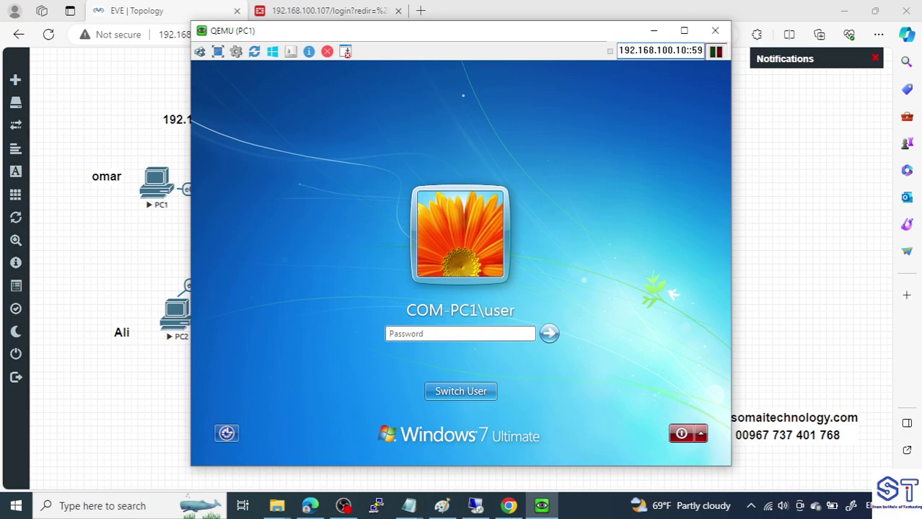
drag(416, 32, 534, 36)
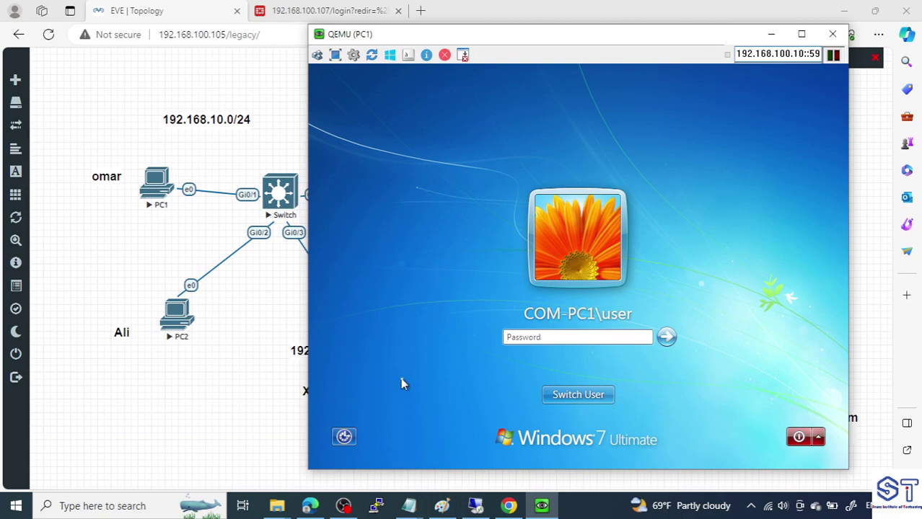
click(588, 399)
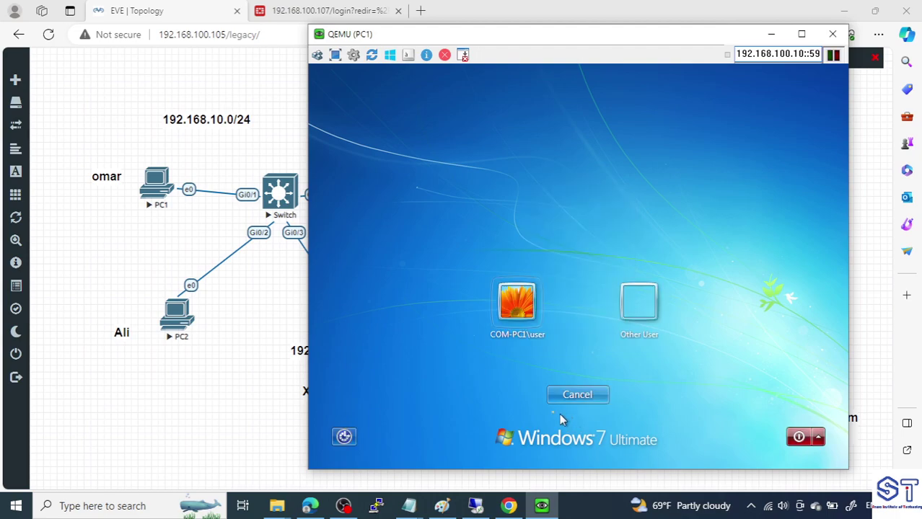
click(642, 311)
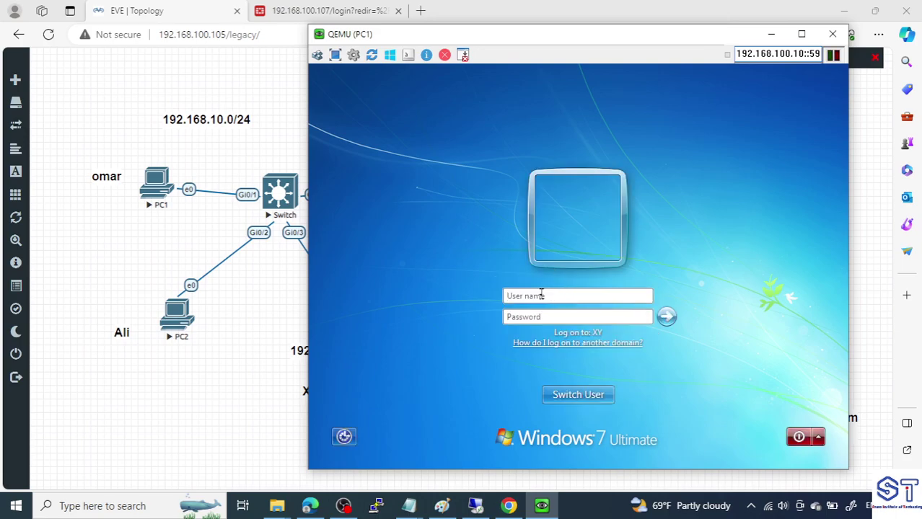
click(552, 319)
Move between the user name and password fields, then minimize the PC1 console
drag(537, 34, 328, 11)
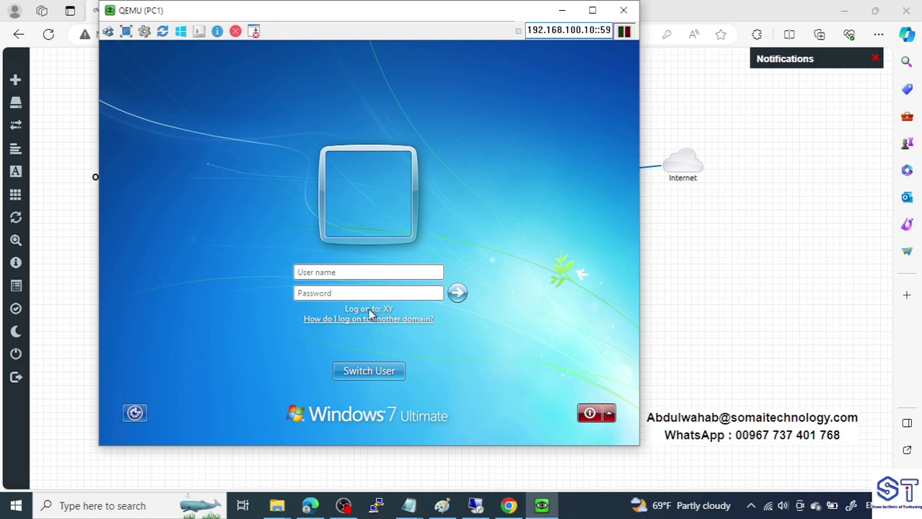
click(330, 273)
click(334, 291)
click(343, 274)
click(351, 293)
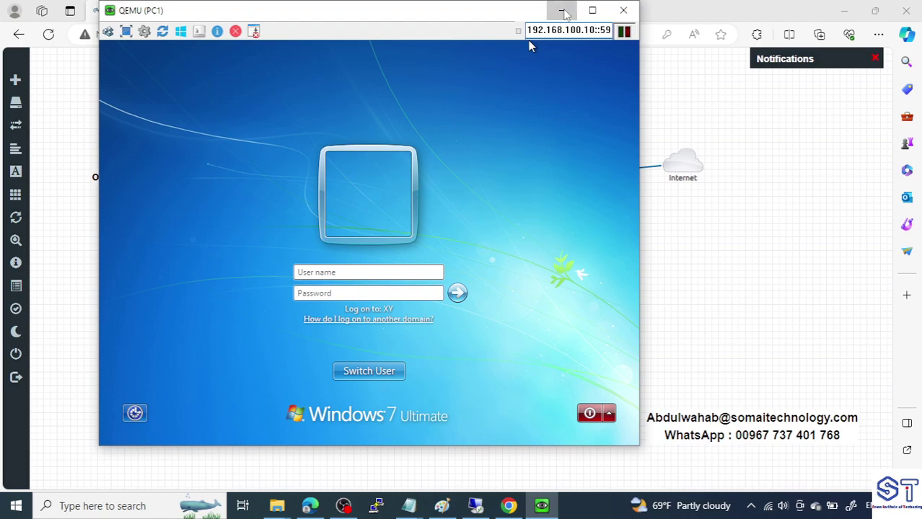
click(562, 11)
In the Notepad notes, add 'FSSO' after the dashes and a '2-DC Agent' line below '1-Join'
mouse_move(422, 507)
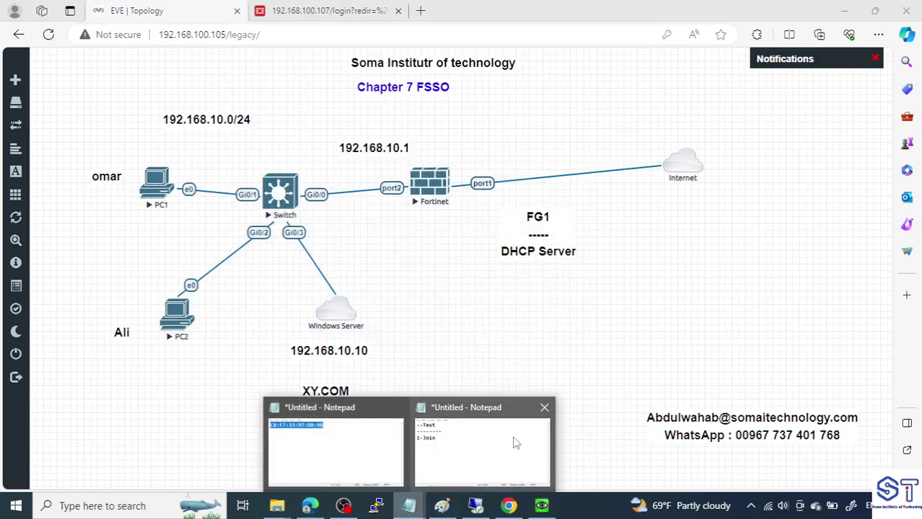
click(514, 442)
drag(549, 206, 565, 160)
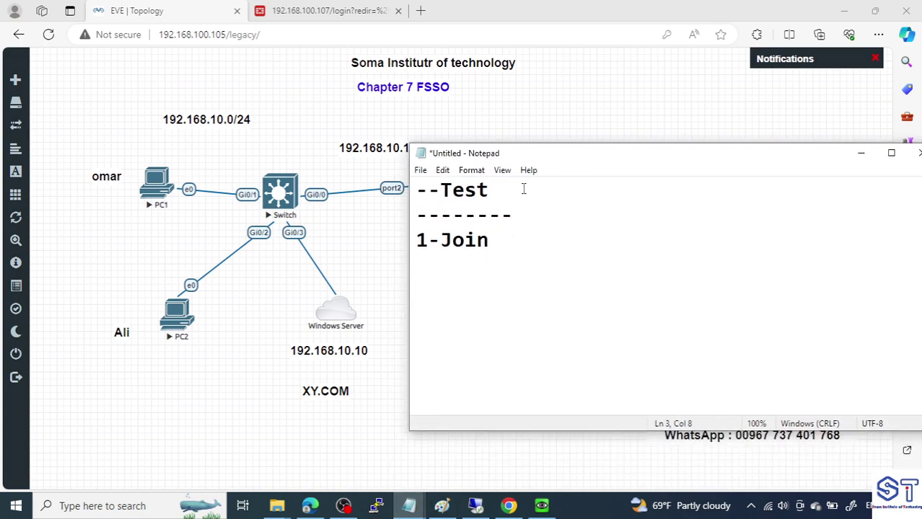
drag(522, 191, 417, 194)
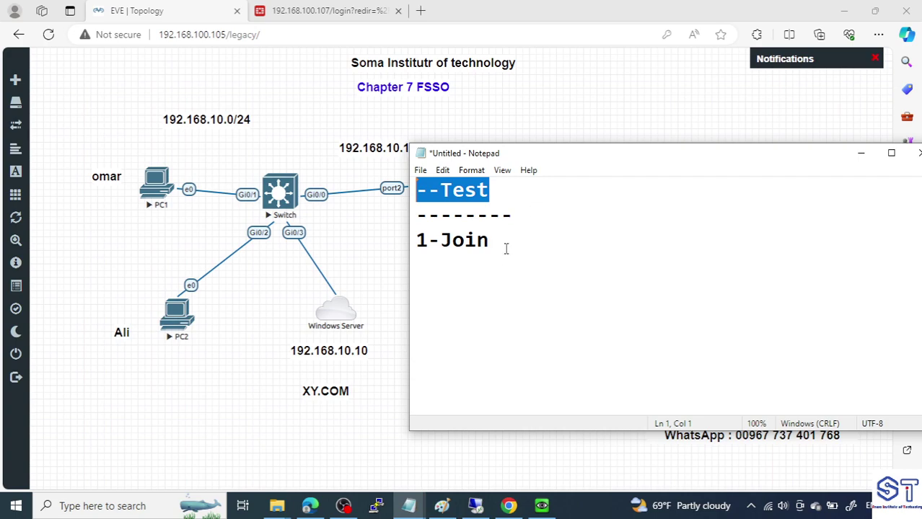
click(525, 215)
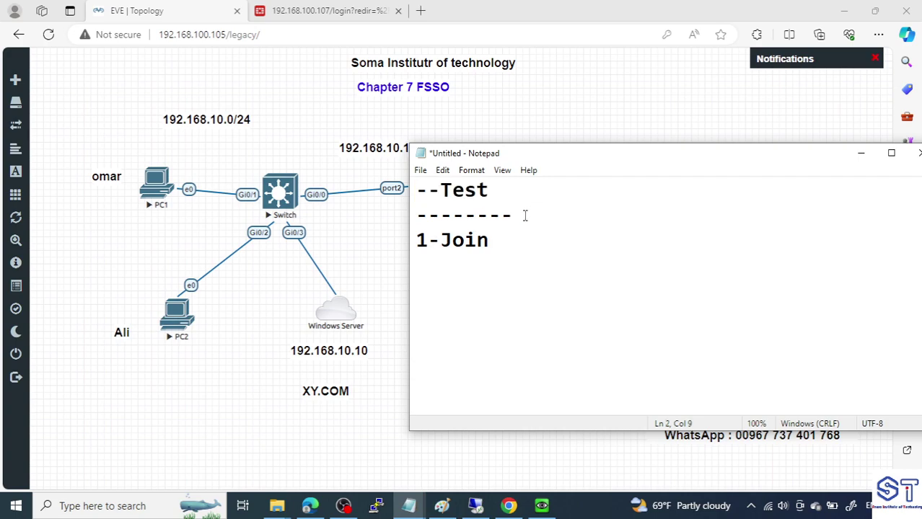
text(FSSO)
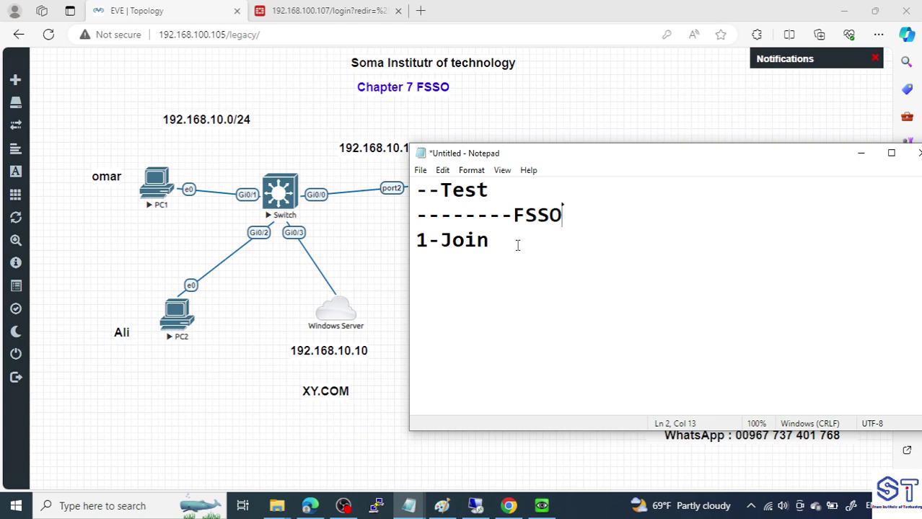
drag(516, 243, 412, 245)
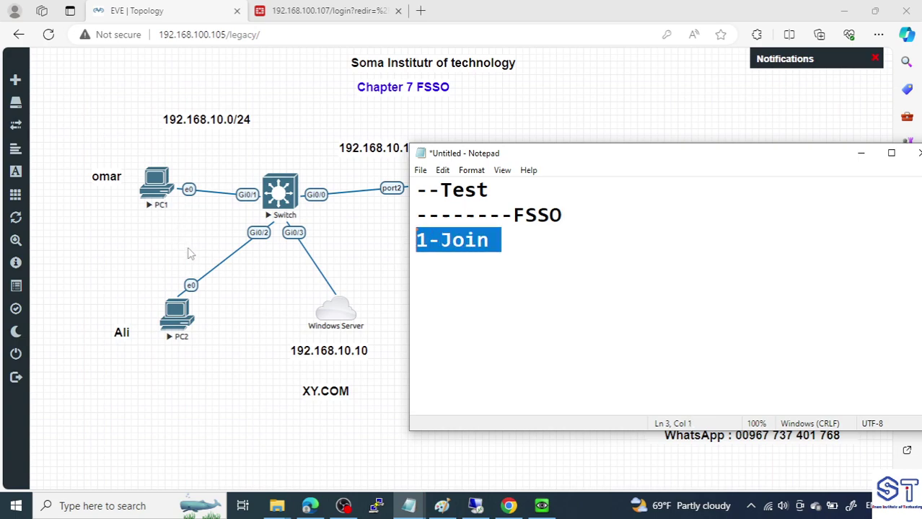
click(525, 248)
key(Return)
key(Return)
text(2)
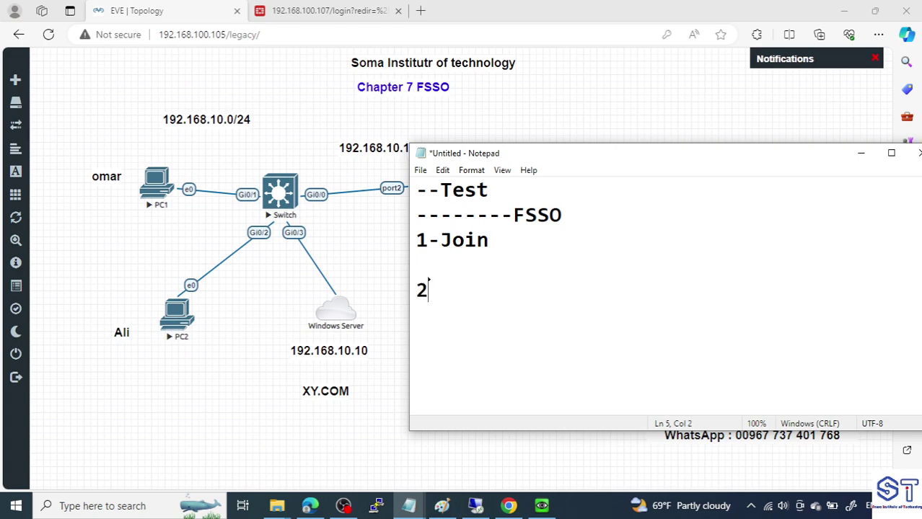
text(-DC Agent)
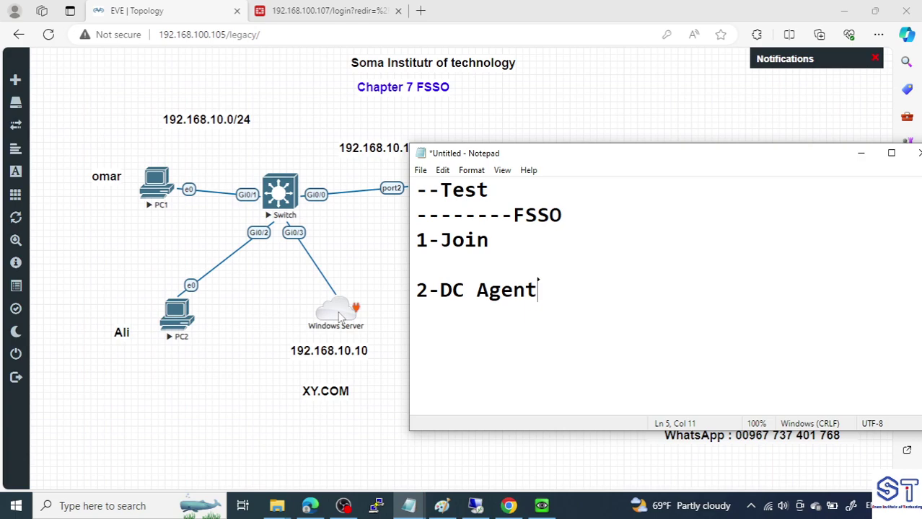
Bring EVE-NG forward, then switch to the DC Remote Desktop session
click(388, 270)
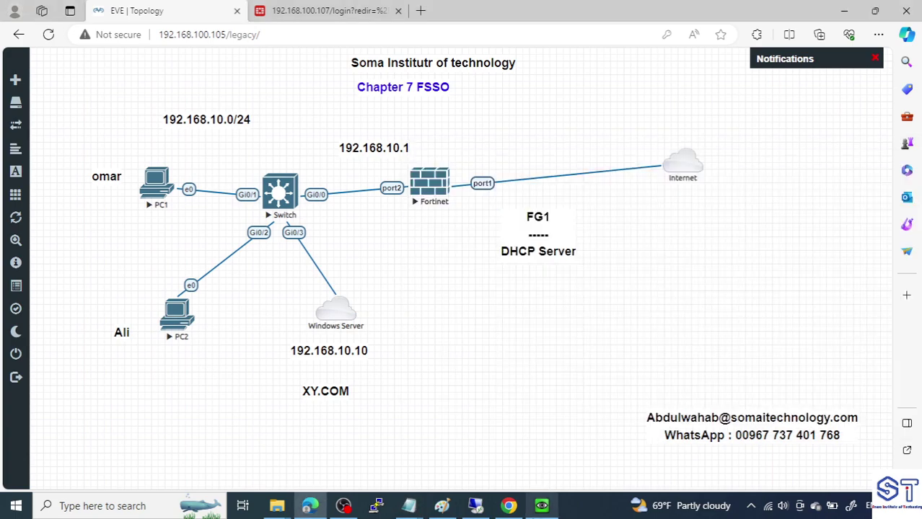
mouse_move(486, 512)
click(499, 452)
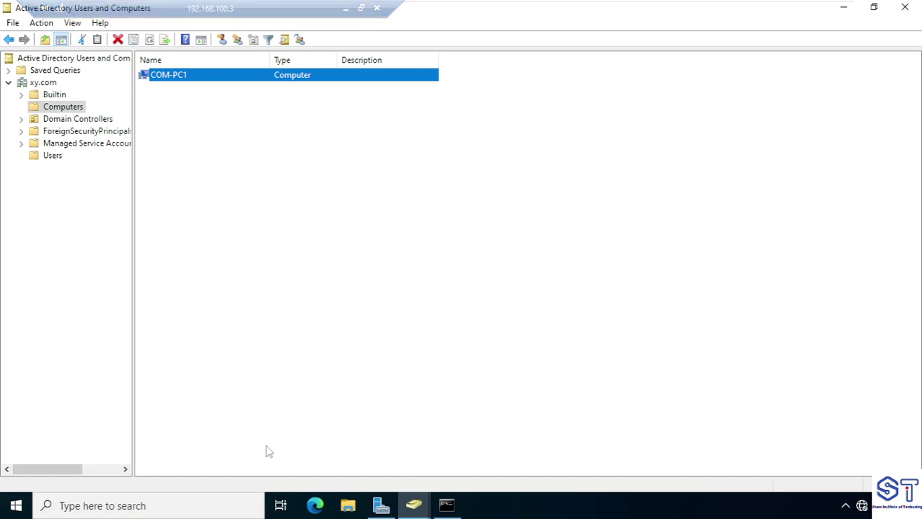
Copy the FSSO 7.0.9 folder from the host desktop
mouse_move(678, 14)
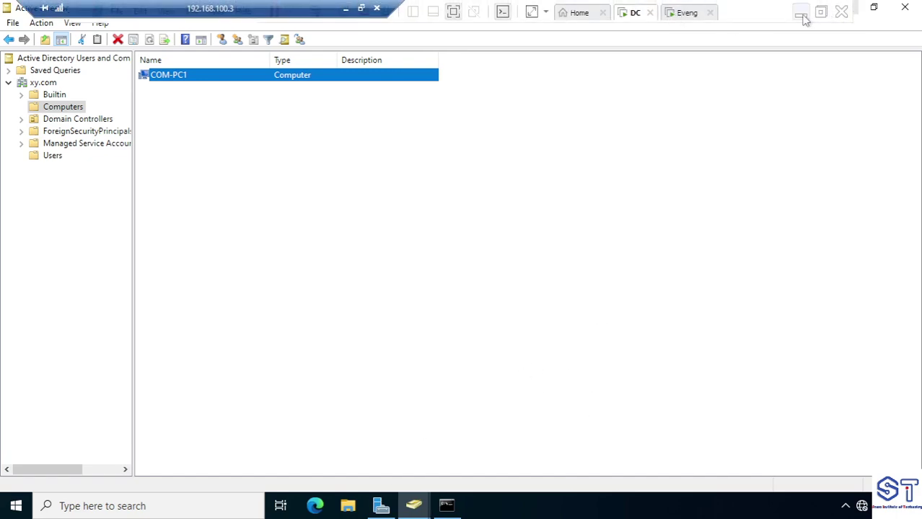
click(802, 16)
drag(692, 115, 758, 223)
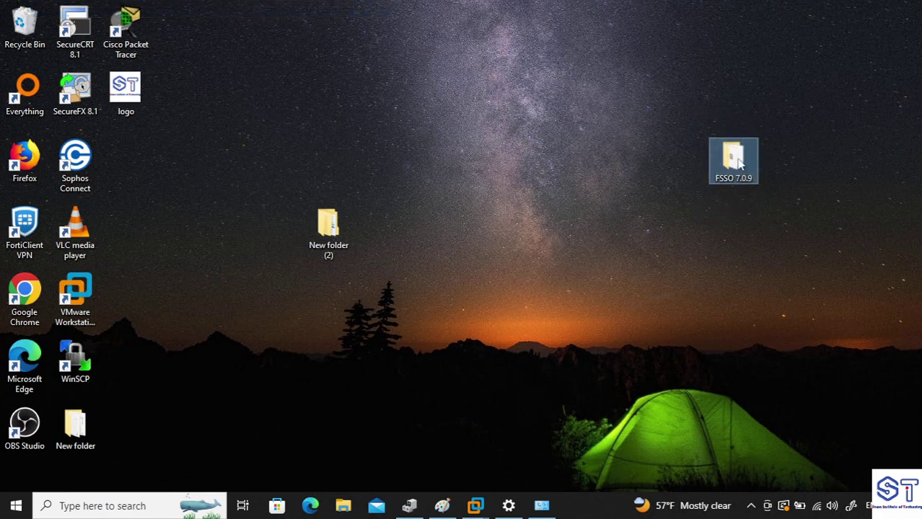
right_click(734, 160)
click(747, 398)
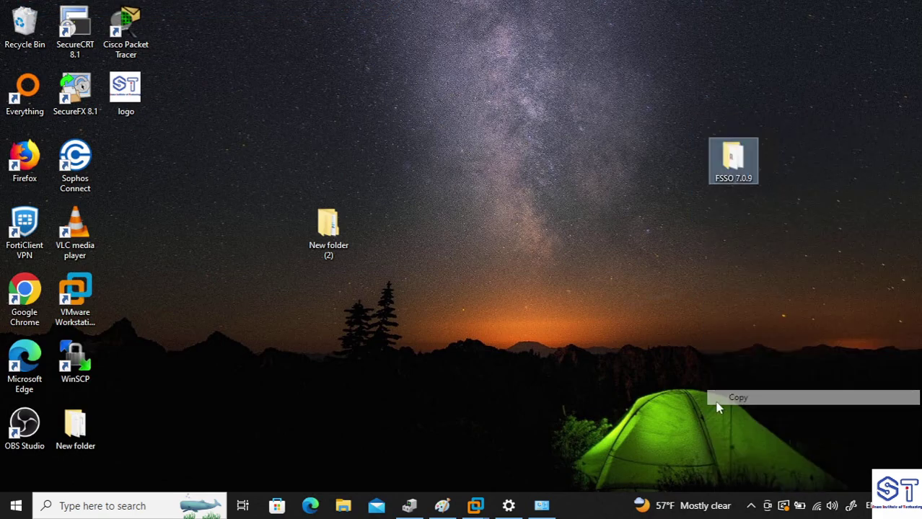
On the DC, clear the open windows and paste the FSSO 7.0.9 folder onto the desktop
mouse_move(478, 508)
click(470, 440)
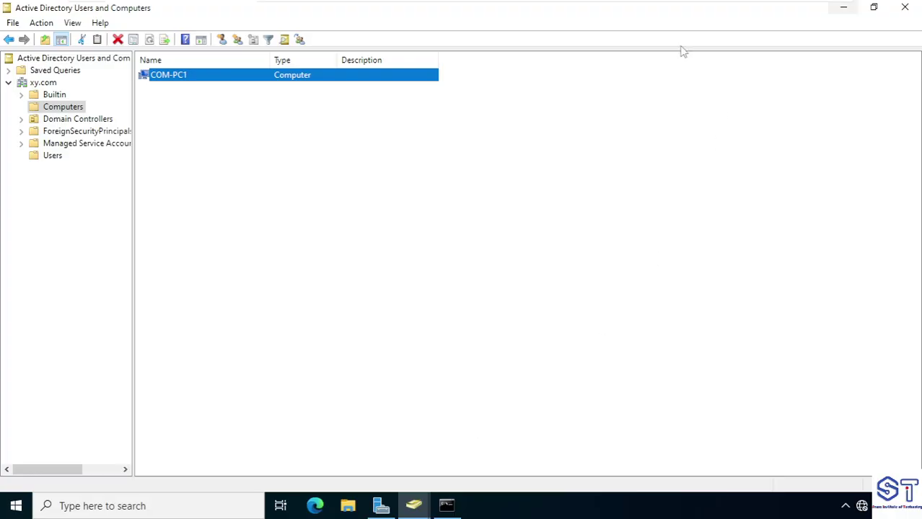
click(850, 15)
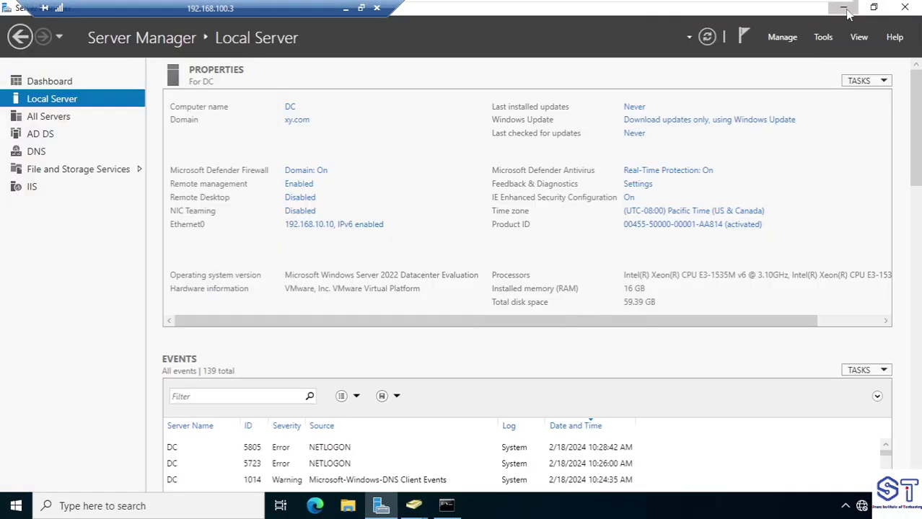
click(850, 15)
click(850, 15)
click(736, 98)
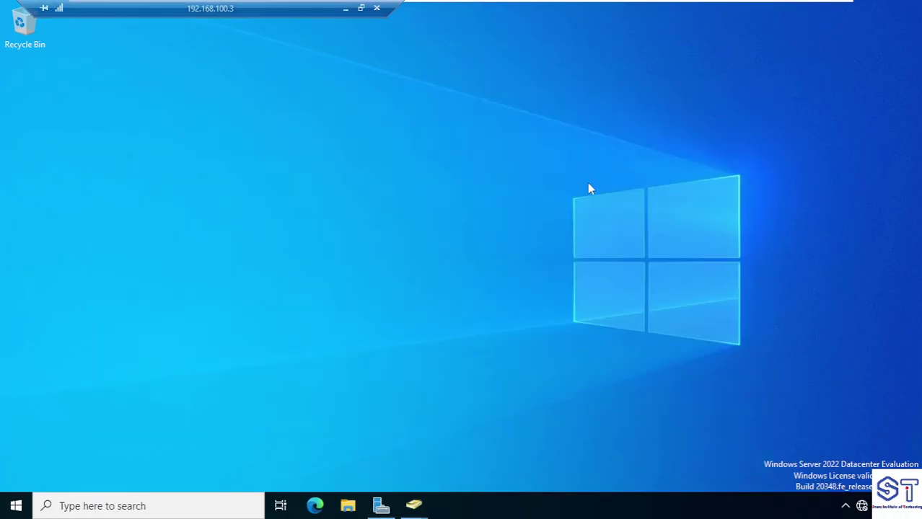
right_click(346, 136)
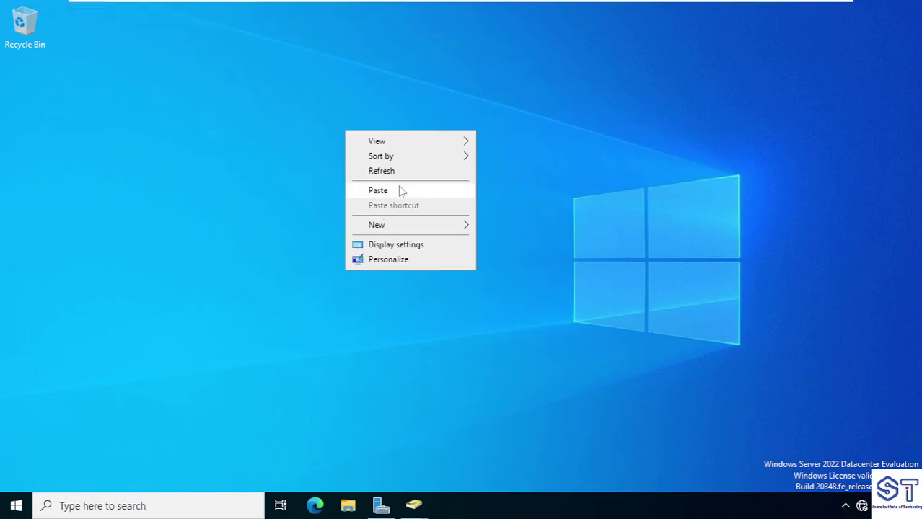
click(389, 191)
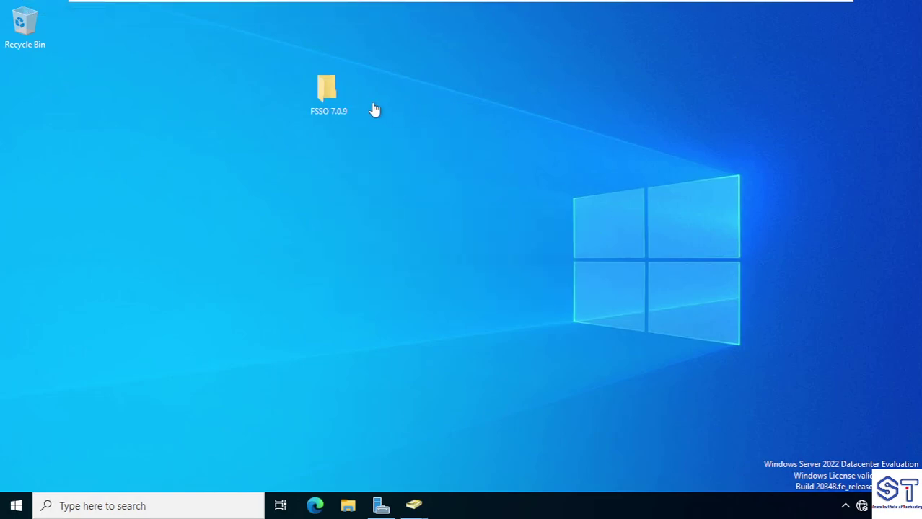
Run FSSO_Setup_5.0.0308_x64 from the FSSO 7.0.9 folder, accept the license, keep the default destination
double_click(333, 93)
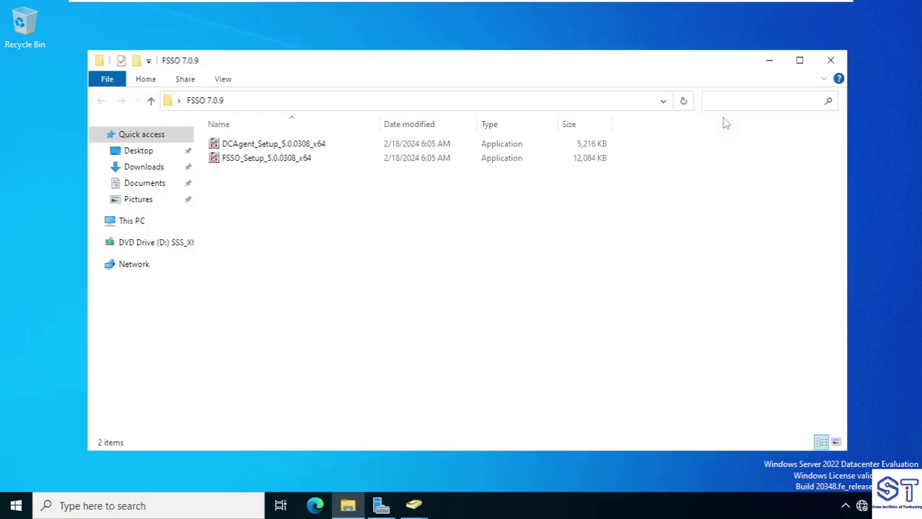
click(799, 60)
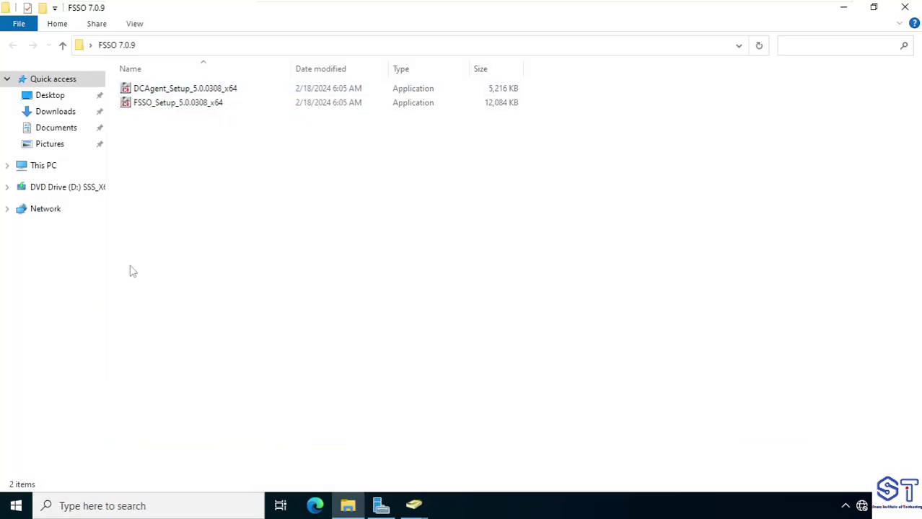
click(148, 108)
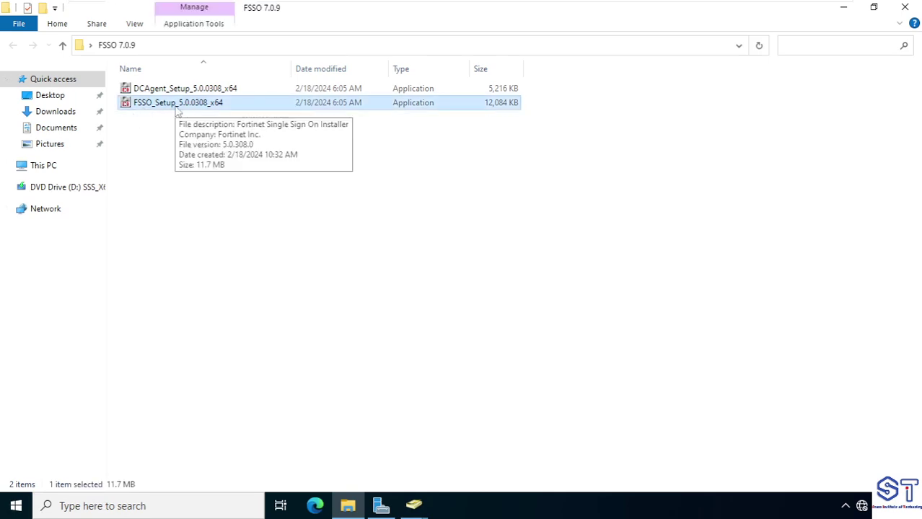
double_click(178, 109)
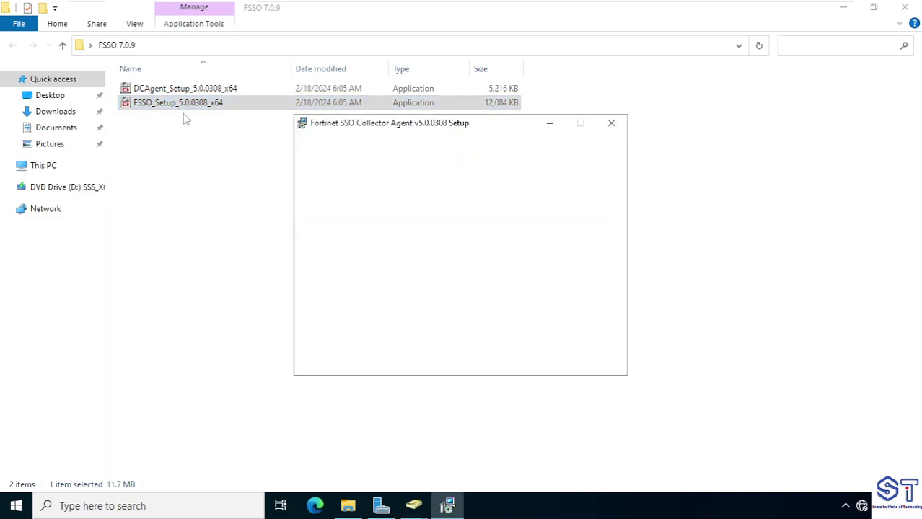
click(530, 356)
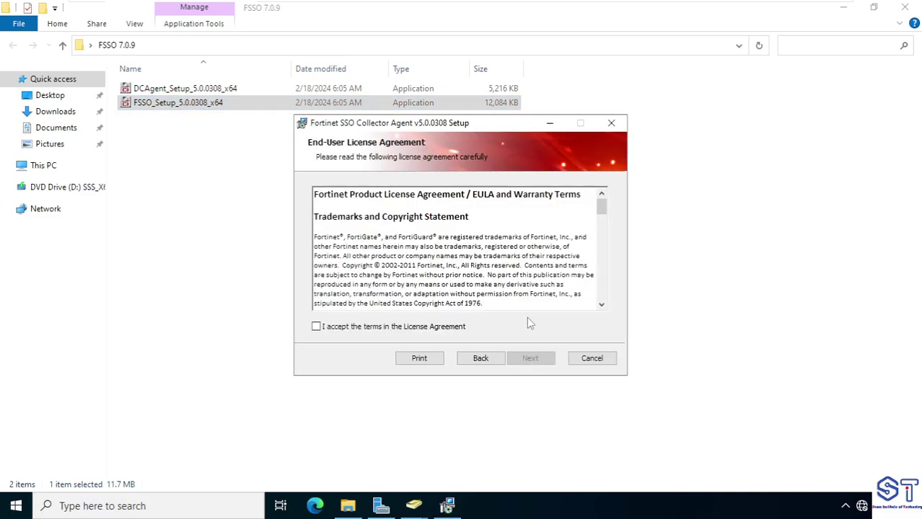
drag(461, 127, 315, 110)
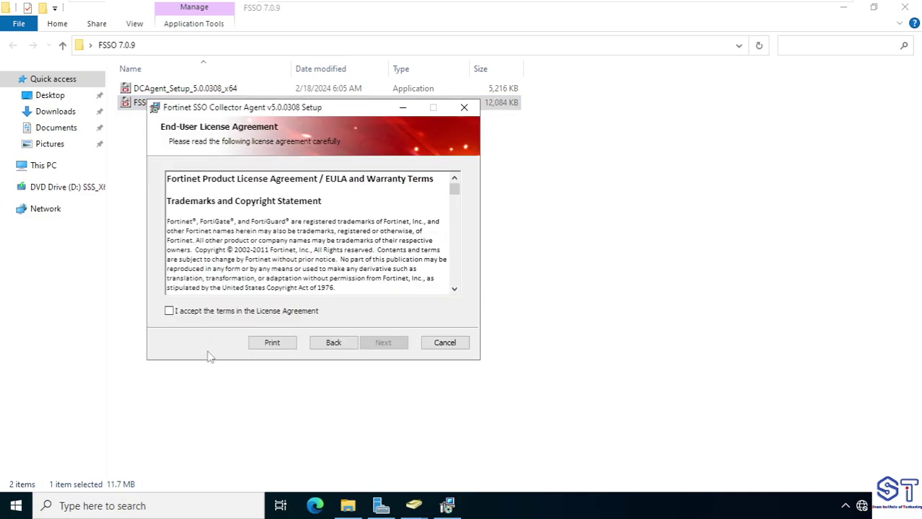
click(192, 314)
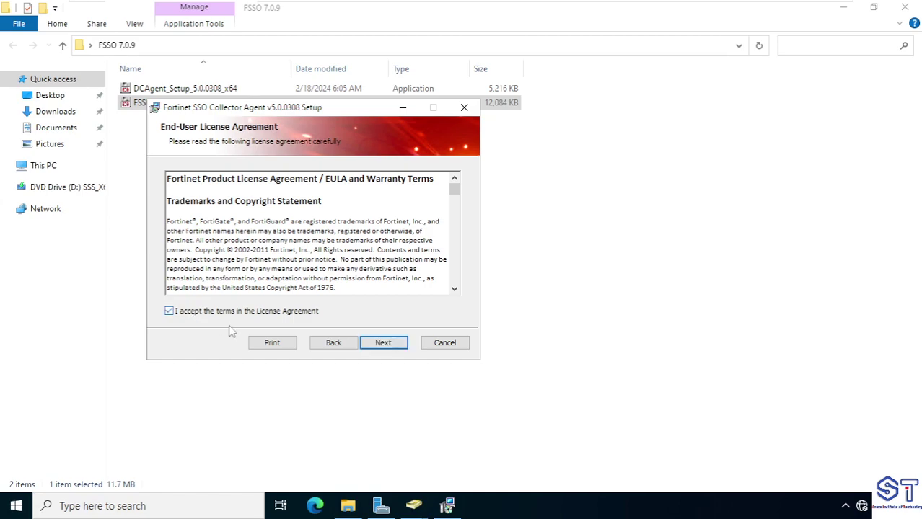
click(385, 344)
click(382, 345)
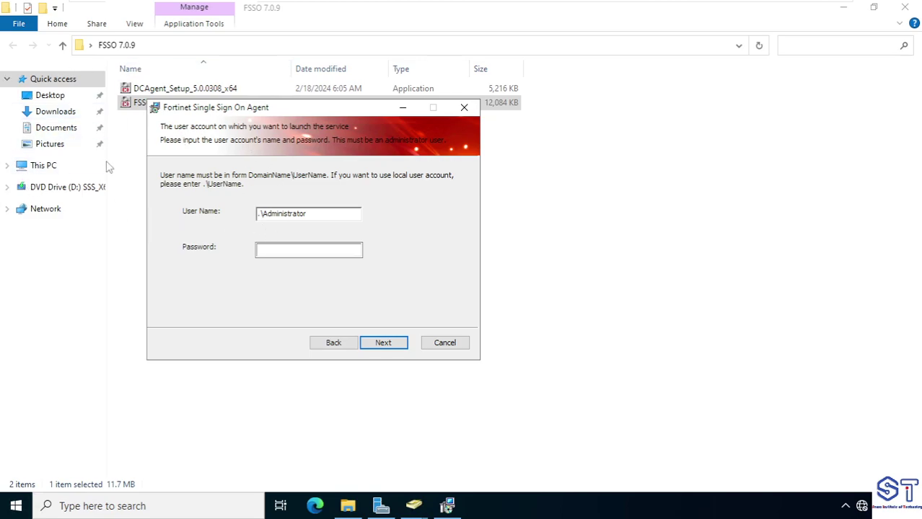
Enter the administrator service account password and keep the default Standard install options
click(285, 250)
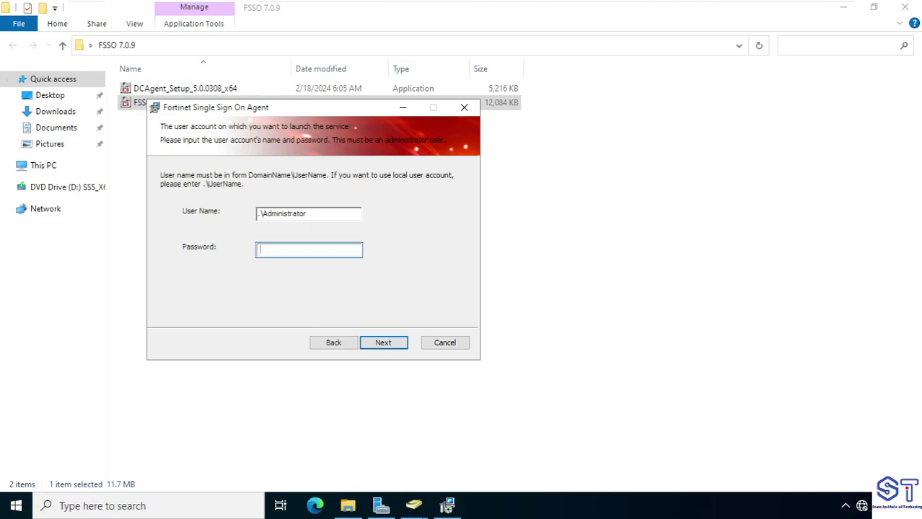
text(P)
click(384, 345)
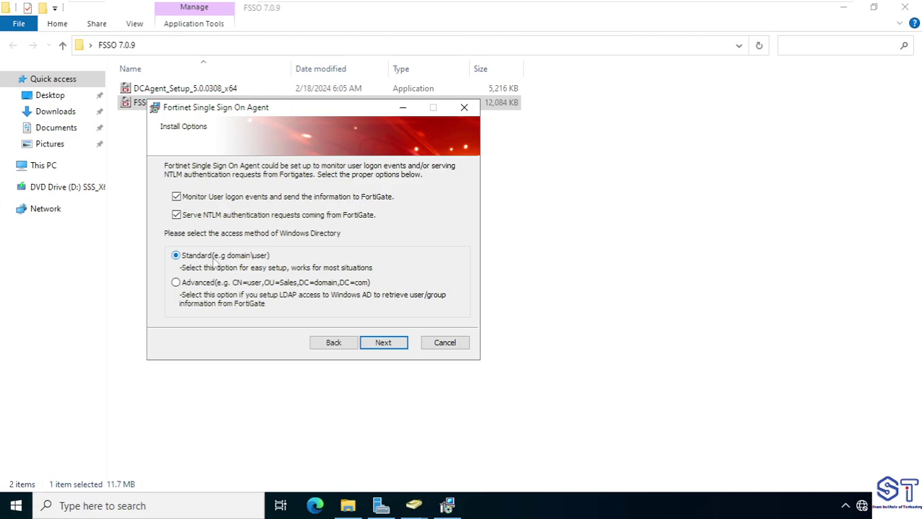
click(383, 344)
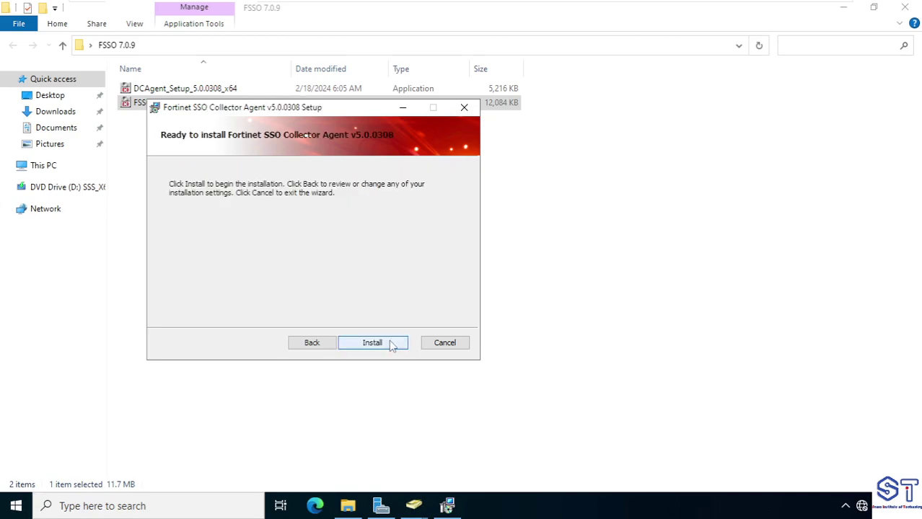
Start the Collector Agent install and reopen the FSSO 7.0.9 folder from the refreshed desktop
click(391, 345)
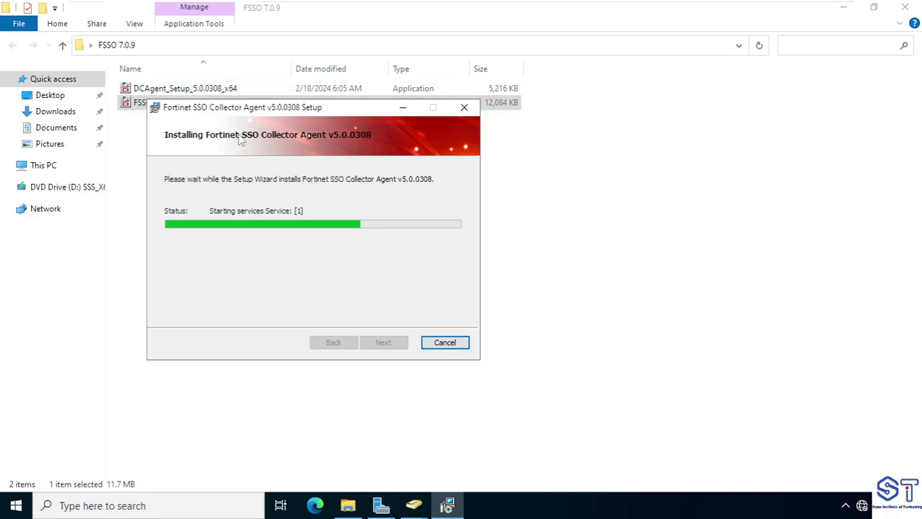
click(844, 9)
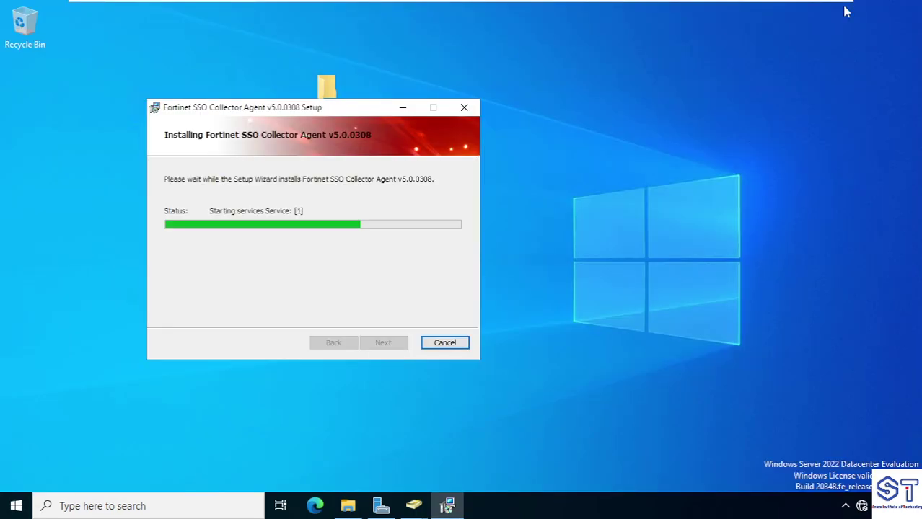
right_click(682, 172)
click(710, 210)
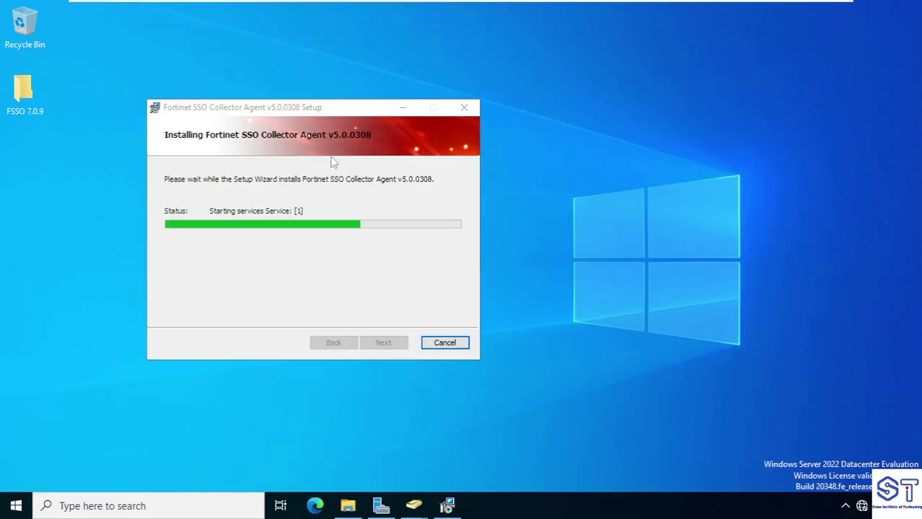
drag(281, 107, 665, 91)
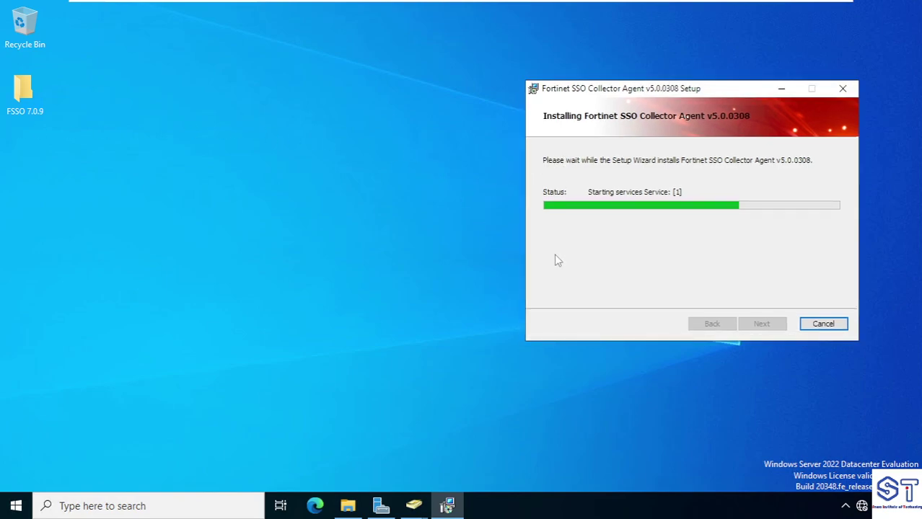
double_click(25, 97)
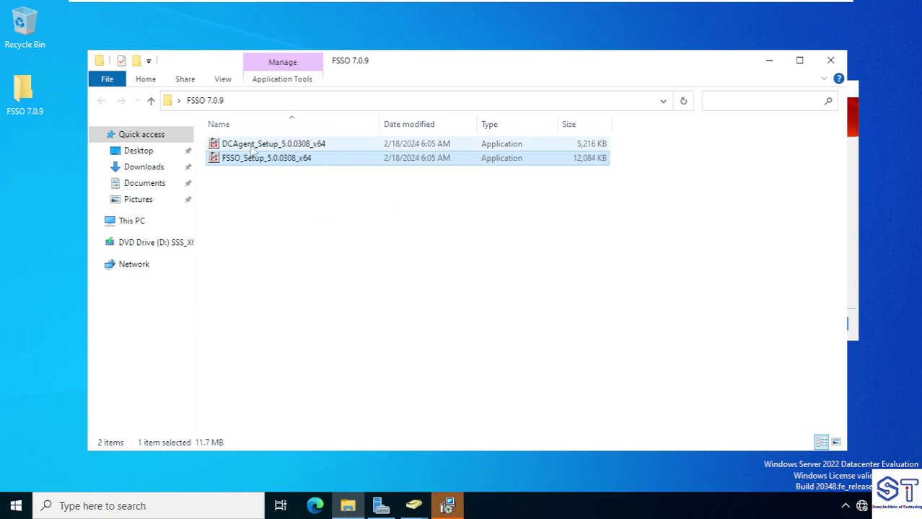
click(768, 60)
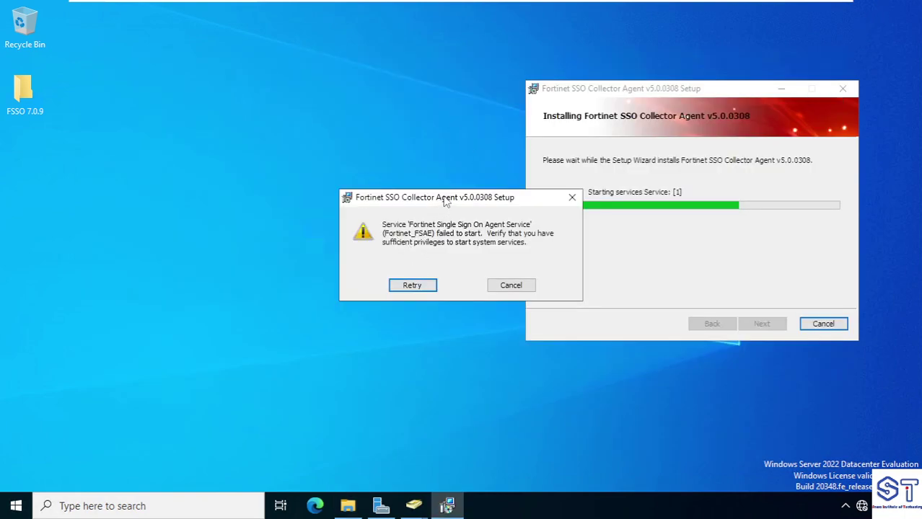
Retry the failed Fortinet service start, then cancel the installation and confirm
click(350, 174)
drag(475, 202, 251, 170)
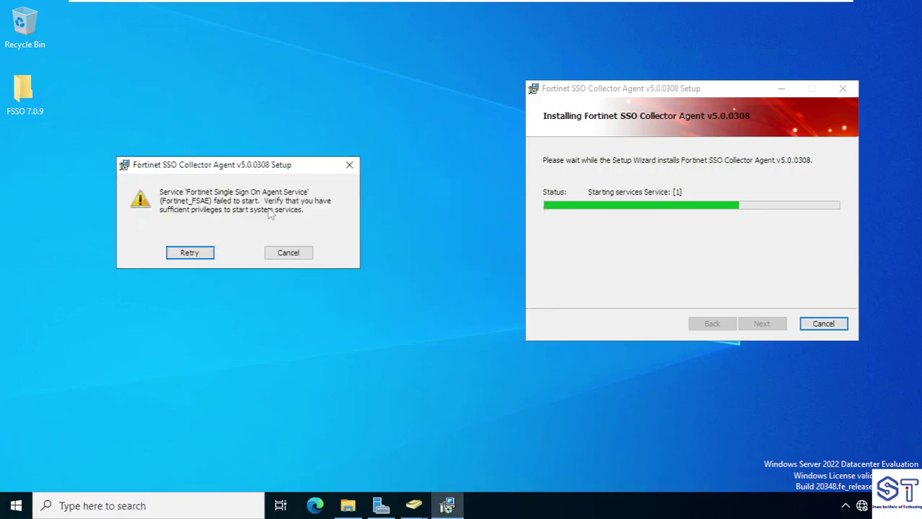
click(206, 252)
click(822, 323)
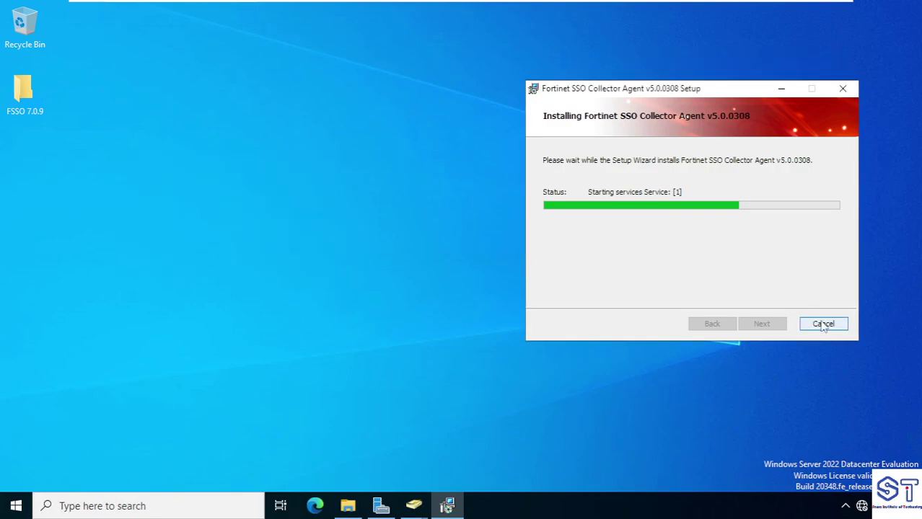
click(435, 277)
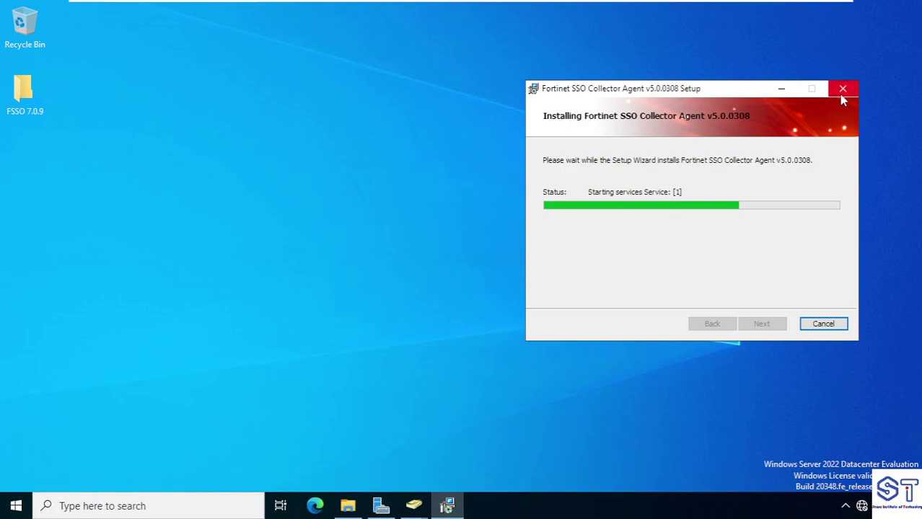
End the stuck installer process in Task Manager and reopen the FSSO 7.0.9 folder
click(126, 507)
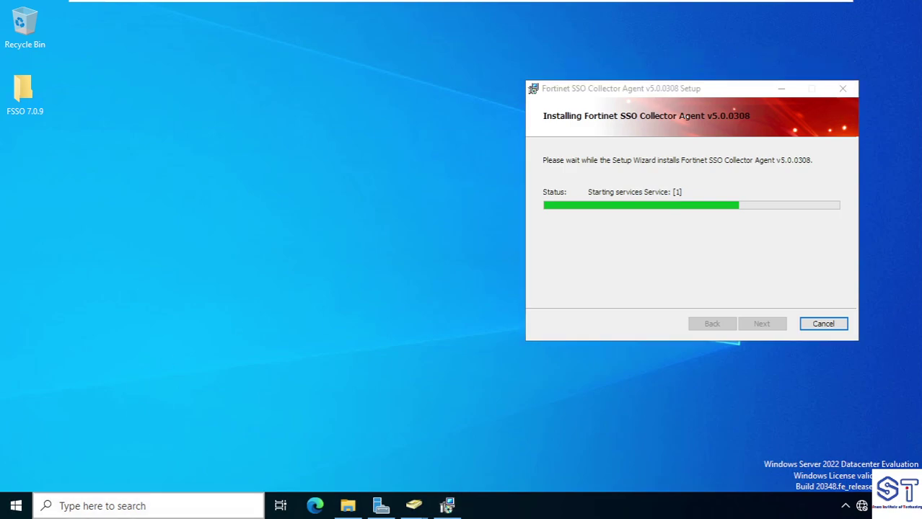
text(tas)
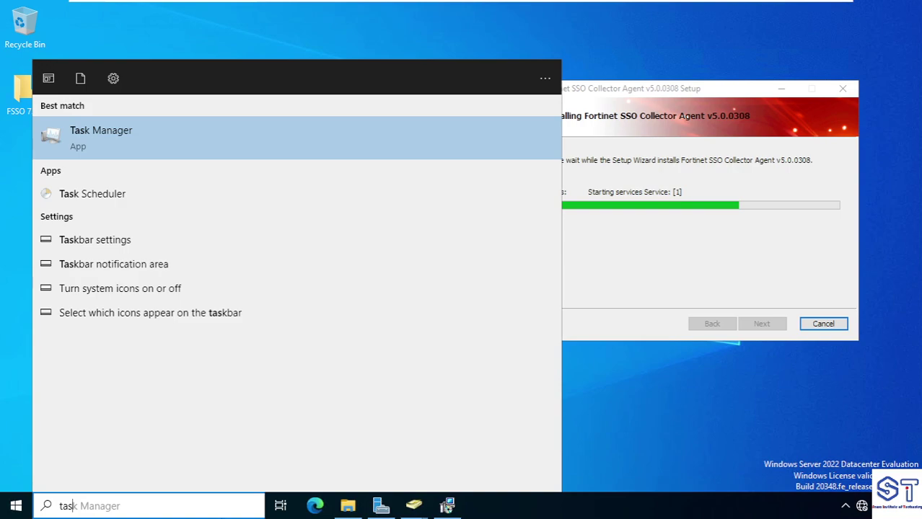
key(Return)
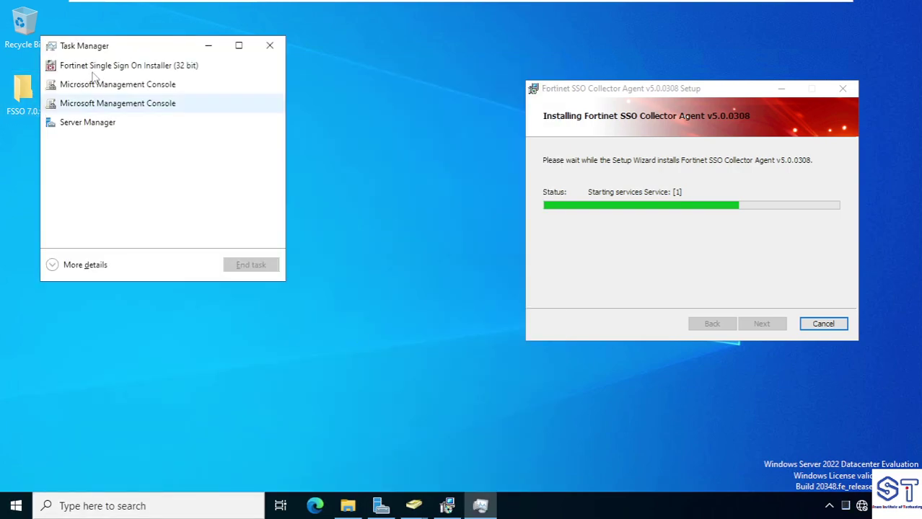
click(261, 267)
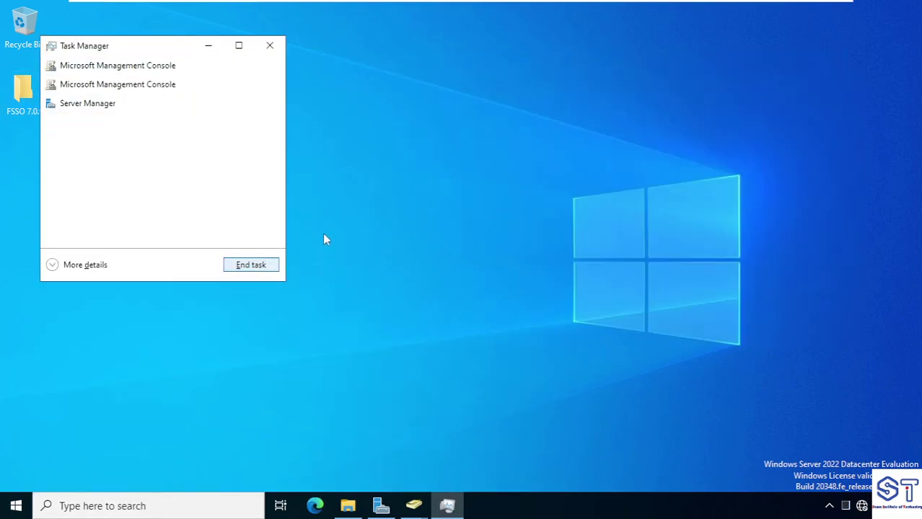
click(269, 45)
double_click(22, 92)
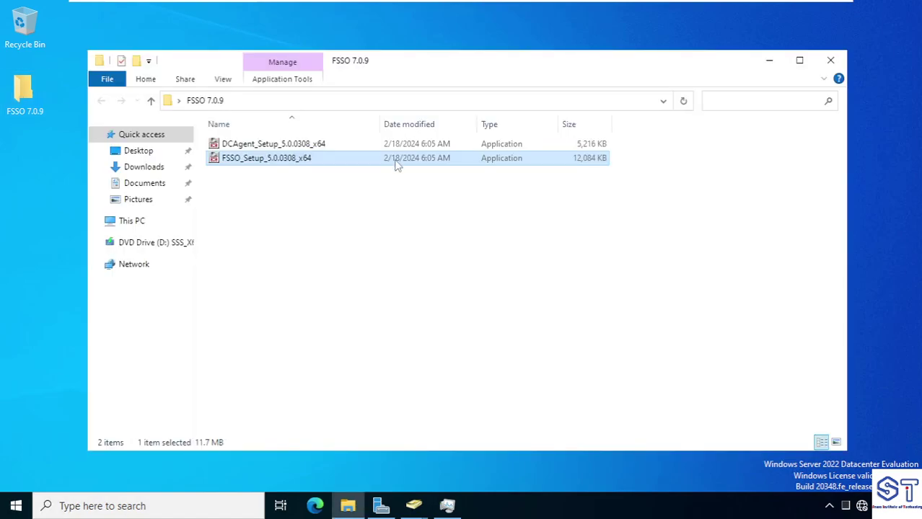
Rerun FSSO_Setup_5.0.0308_x64, accepting the license and the default destination folder
double_click(285, 162)
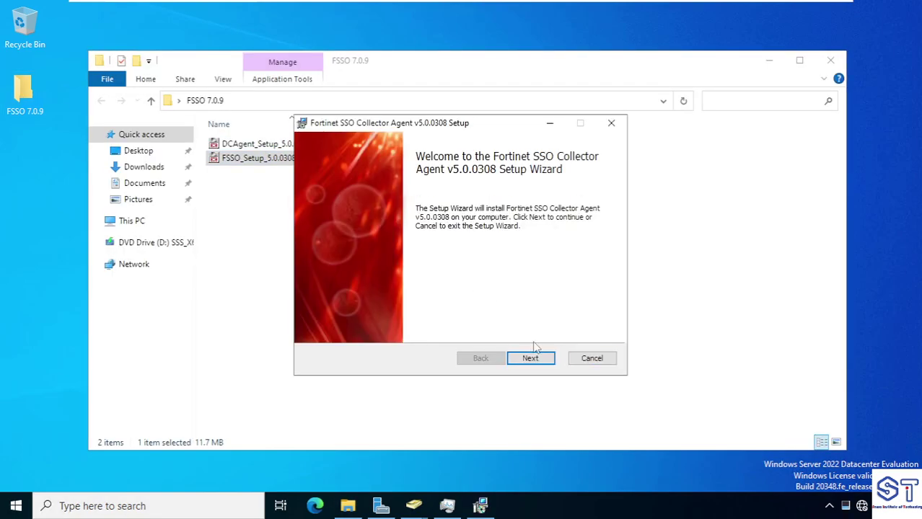
click(530, 357)
click(406, 328)
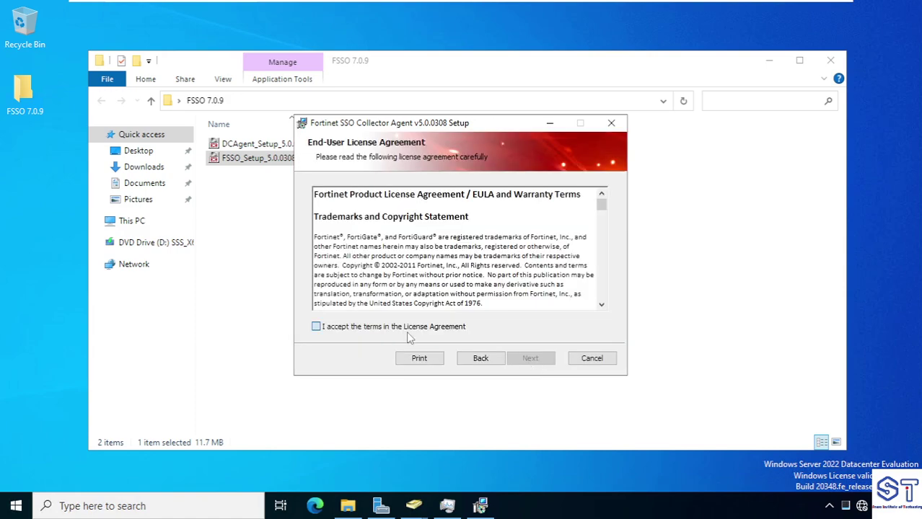
click(535, 359)
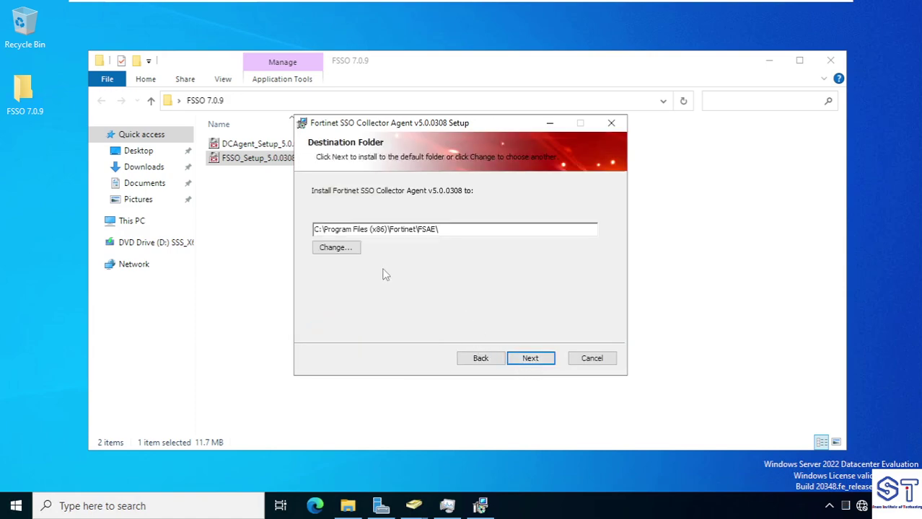
click(538, 357)
Enter the service account password, keep the default options, and install the Collector Agent
click(433, 266)
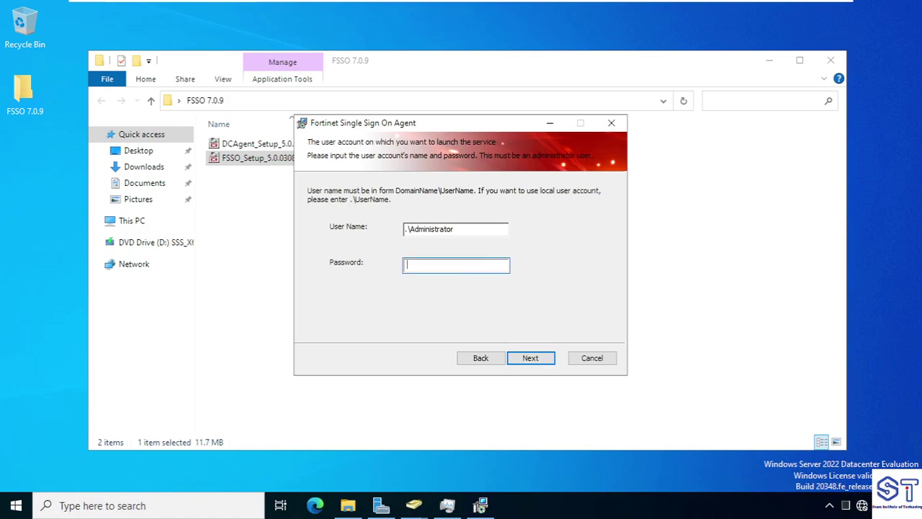
text(P@ssw0)
click(521, 364)
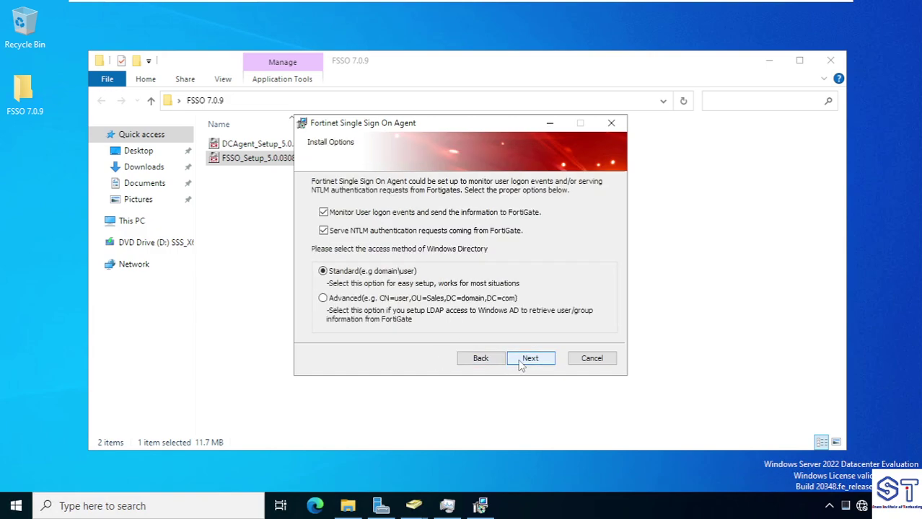
click(521, 364)
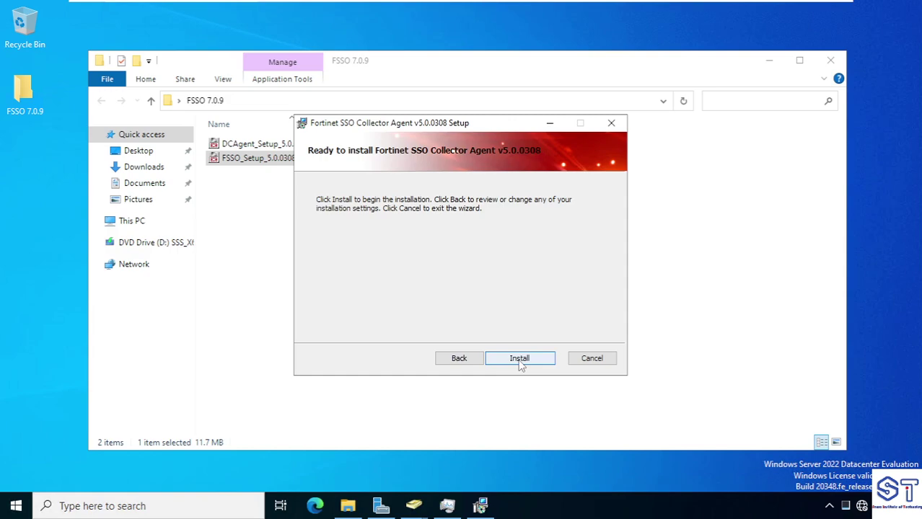
click(519, 361)
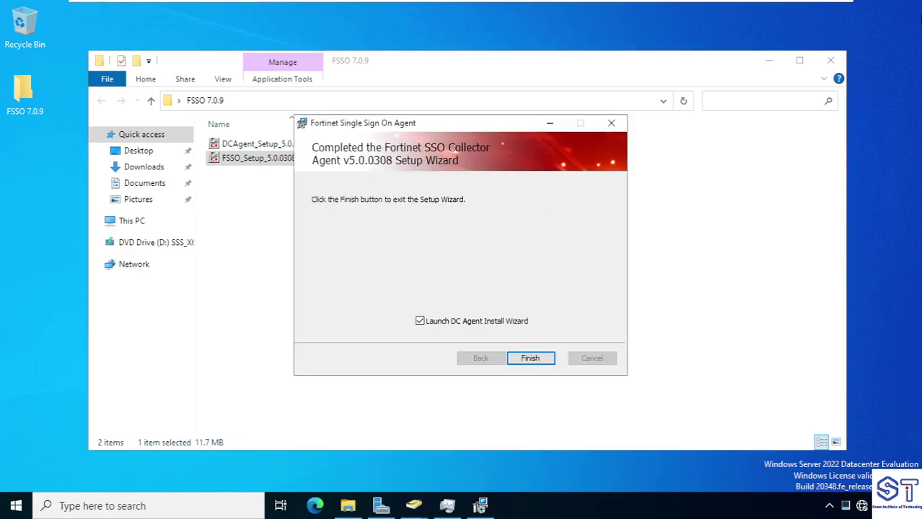
click(769, 60)
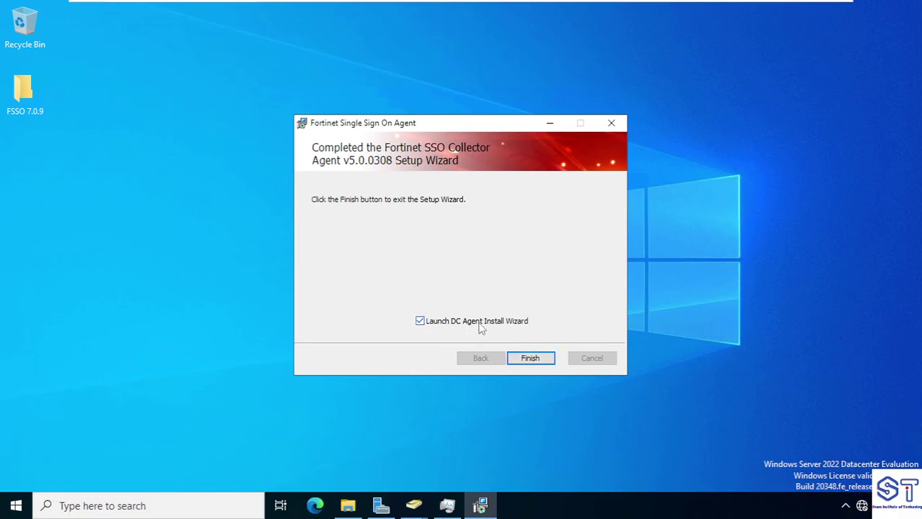
Finish setup to launch the DC Agent wizard and move it to the upper left
click(529, 357)
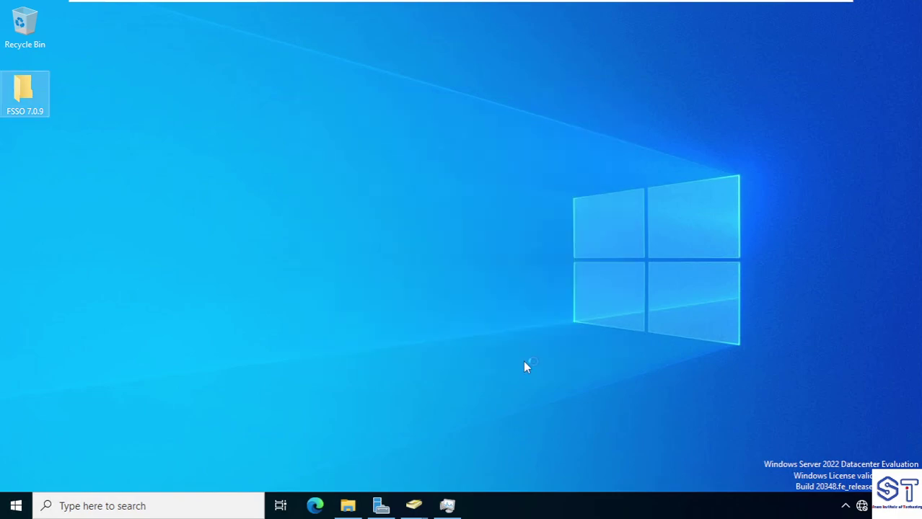
drag(464, 122, 351, 81)
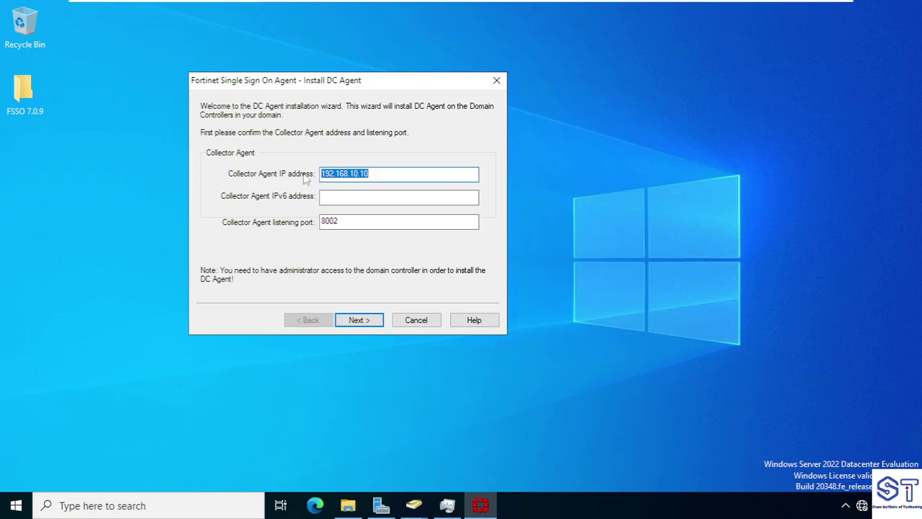
Keep Collector Agent 192.168.10.10:8002, select domain XY:xy.com, and exclude no users
click(369, 174)
key(ctrl+a)
click(354, 322)
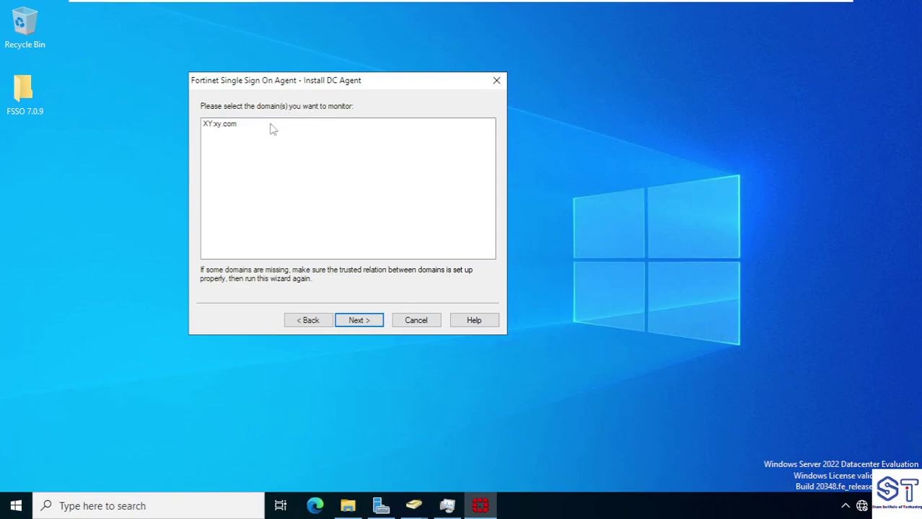
click(226, 128)
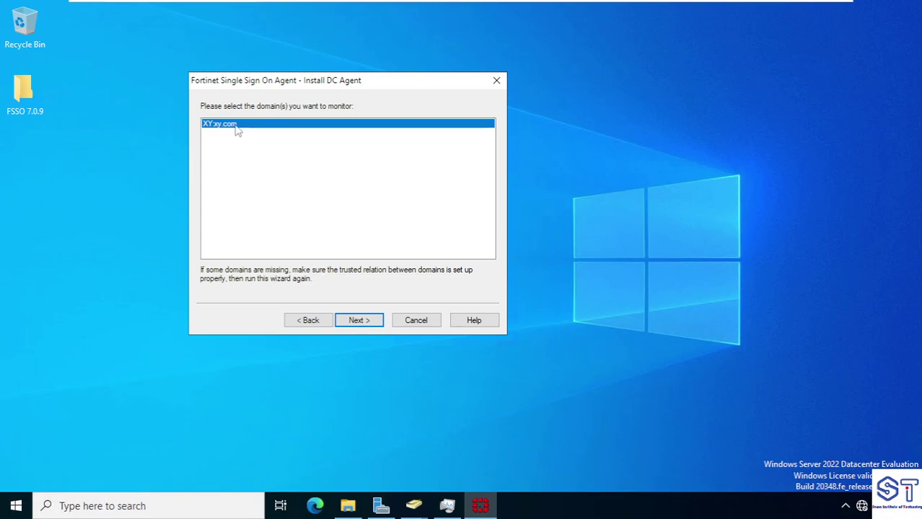
click(368, 323)
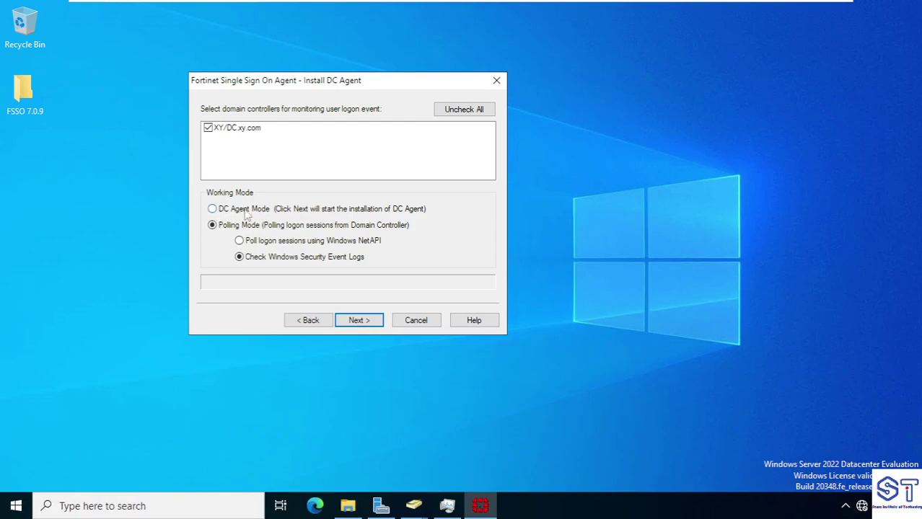
Install the agent on DC.xy.com in DC Agent Mode, agreeing to reboot, and close the wizard
click(212, 209)
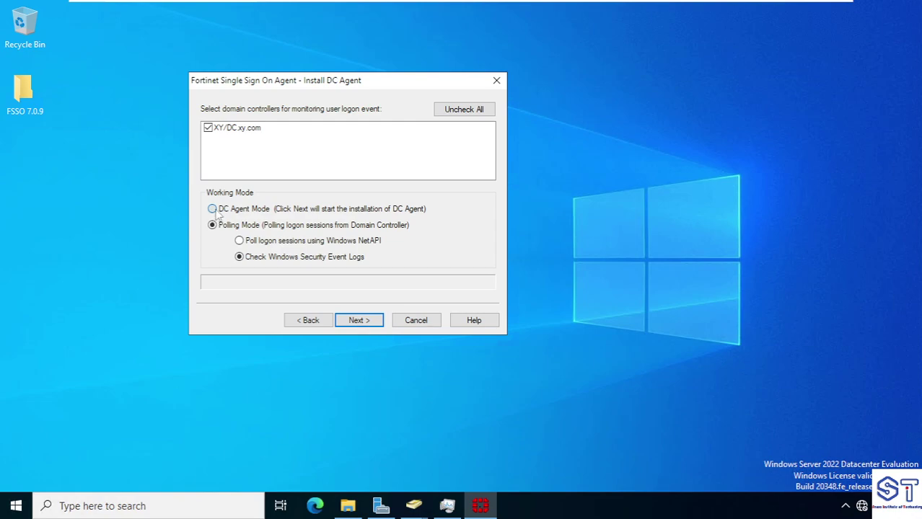
click(367, 322)
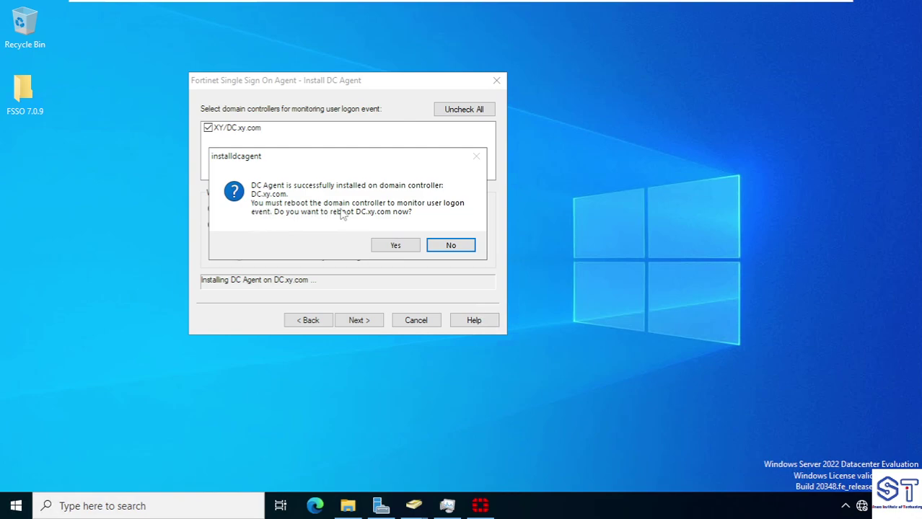
click(398, 243)
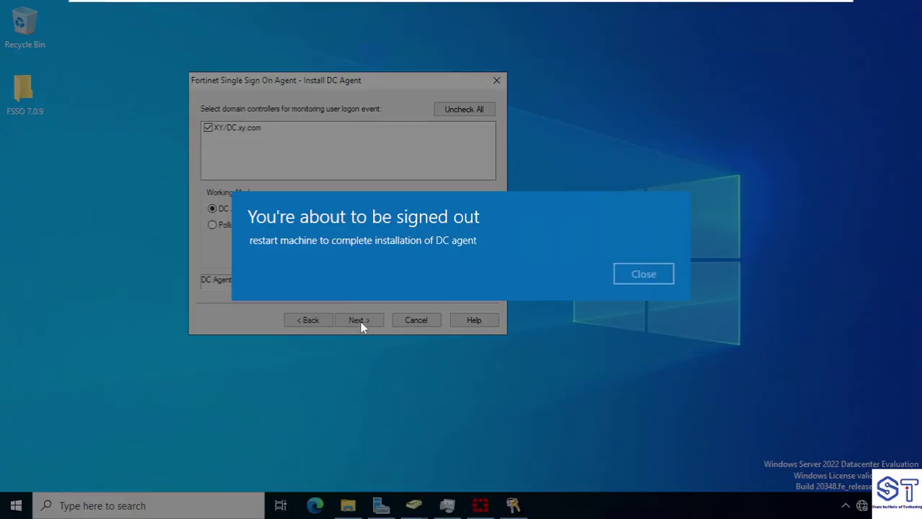
click(632, 280)
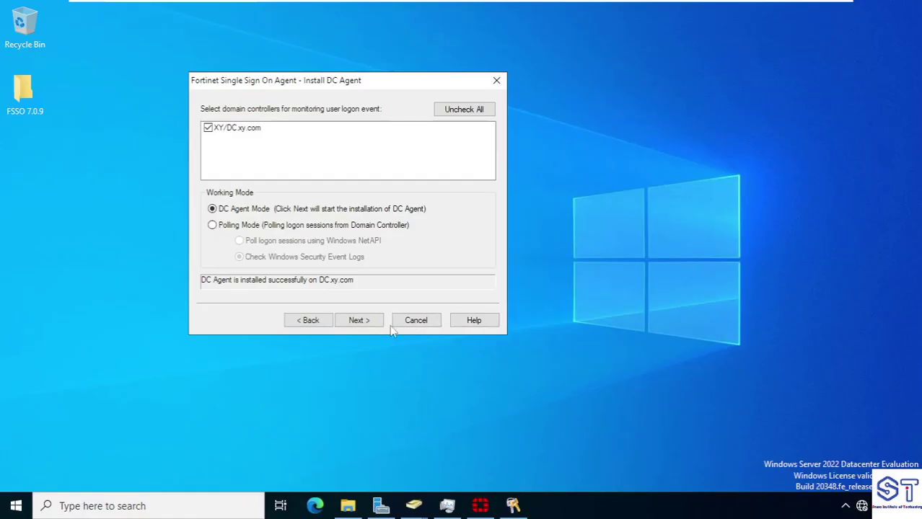
click(358, 320)
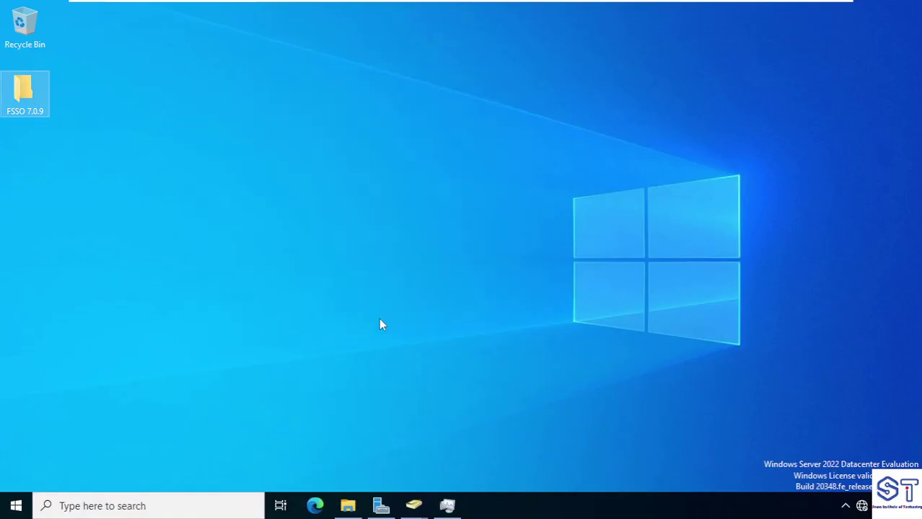
Refresh the server desktop and close Task Manager
right_click(391, 163)
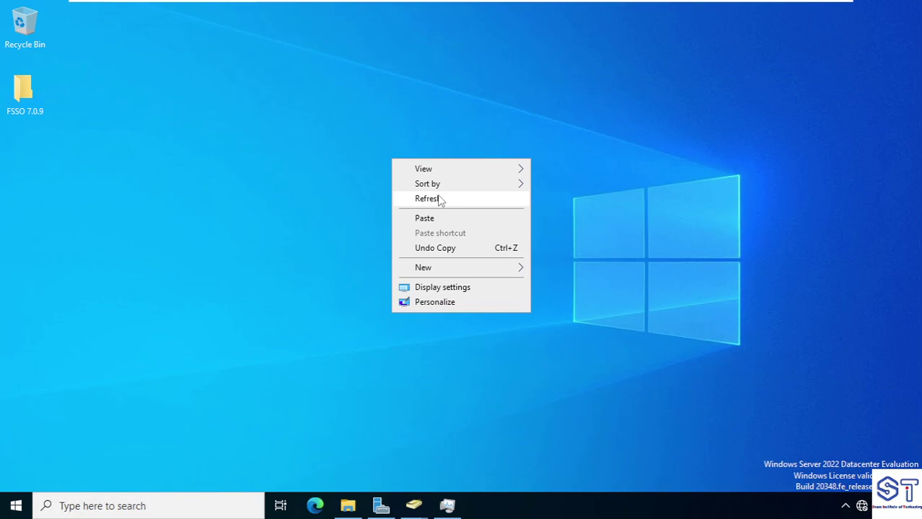
click(439, 198)
click(448, 504)
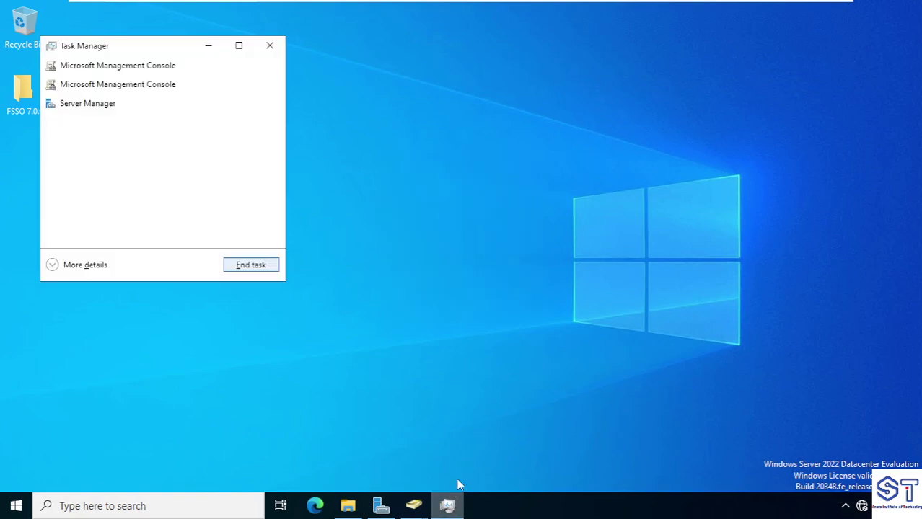
click(270, 46)
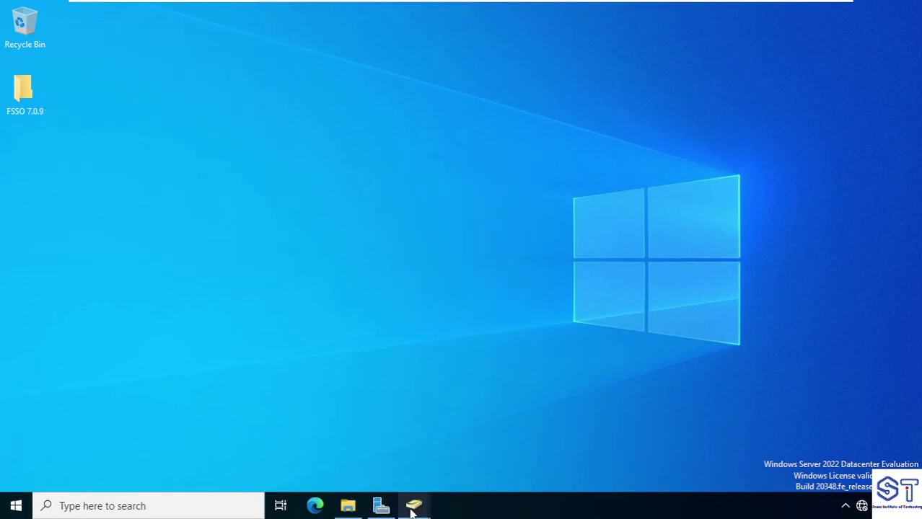
Restart the server from the power-user menu, confirming the default reason
mouse_move(413, 505)
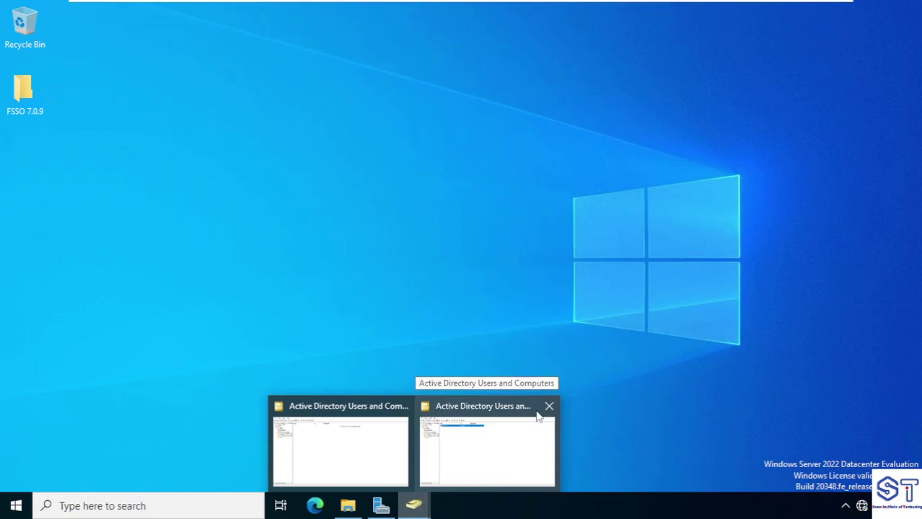
click(3, 509)
right_click(3, 509)
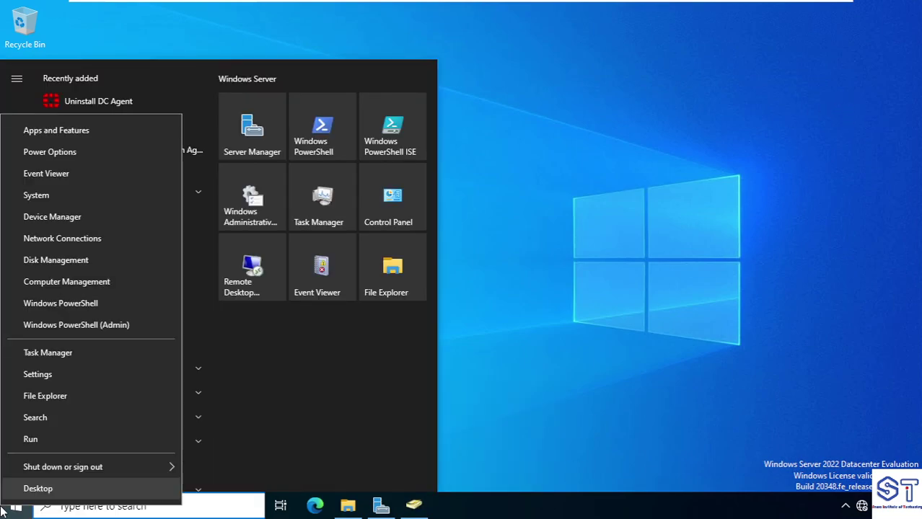
mouse_move(127, 466)
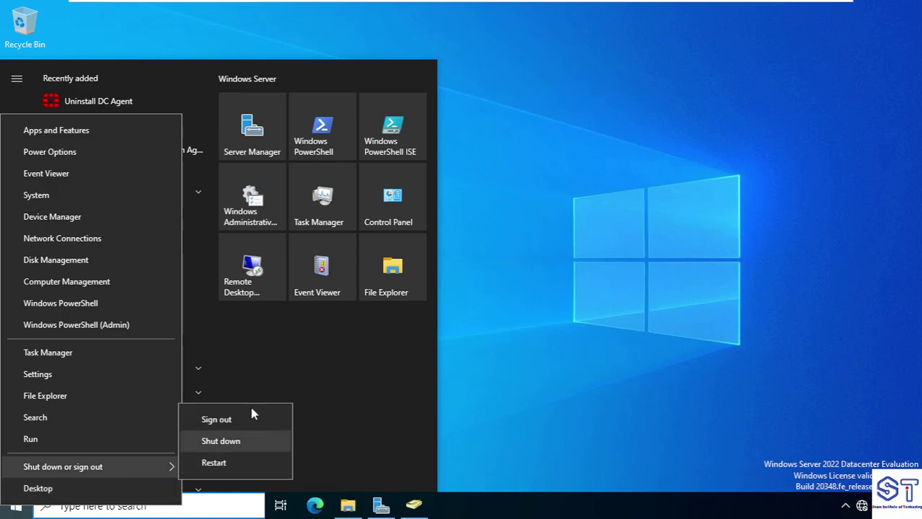
click(256, 466)
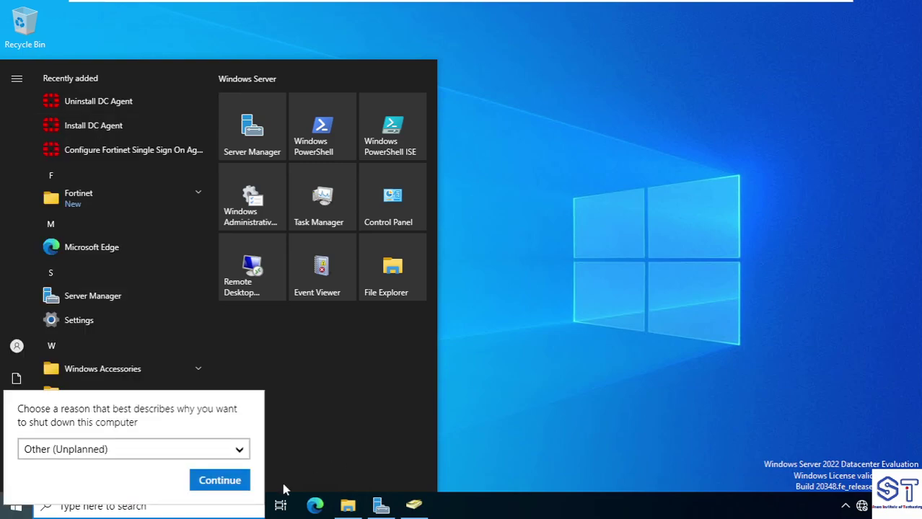
click(229, 481)
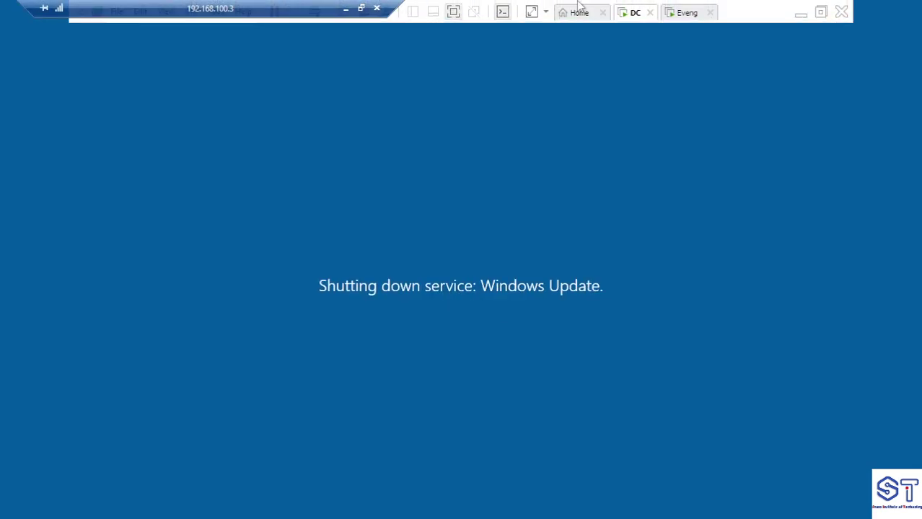
Minimize the remote session and bring the Notepad step notes to the front
click(345, 9)
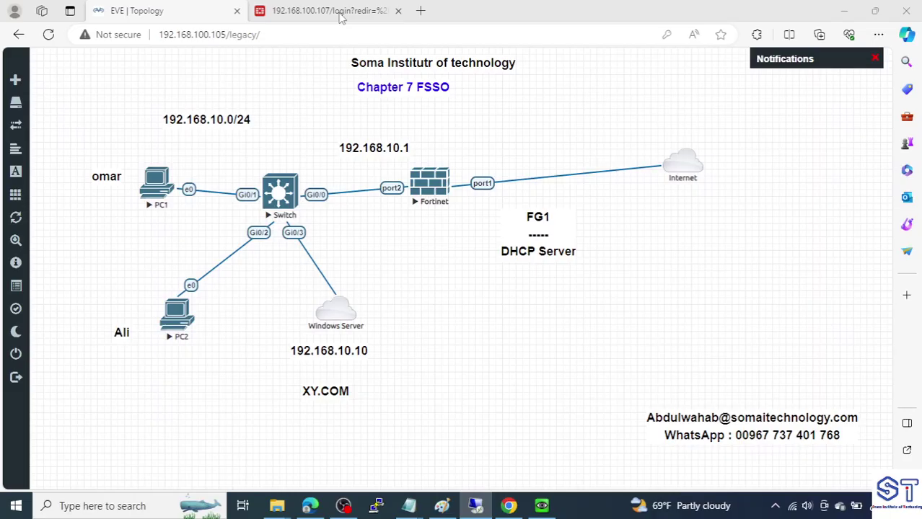
click(441, 506)
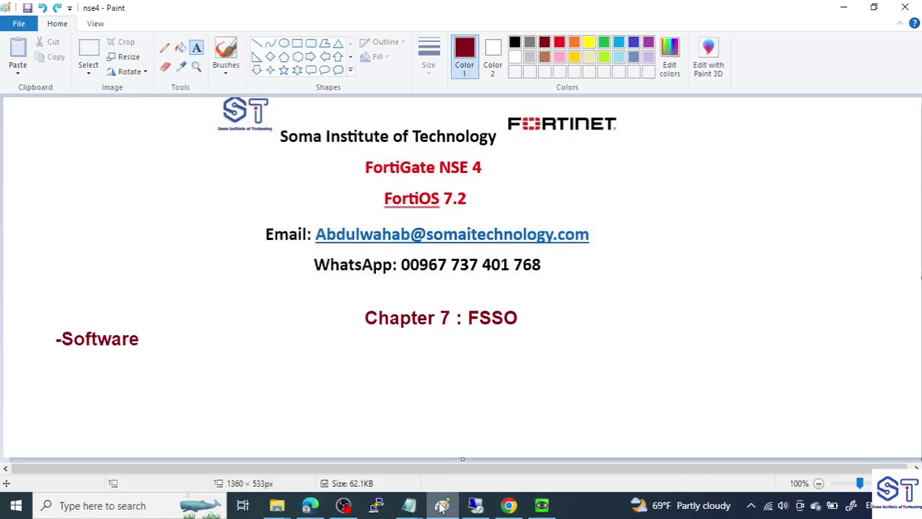
click(418, 506)
mouse_move(422, 510)
click(493, 457)
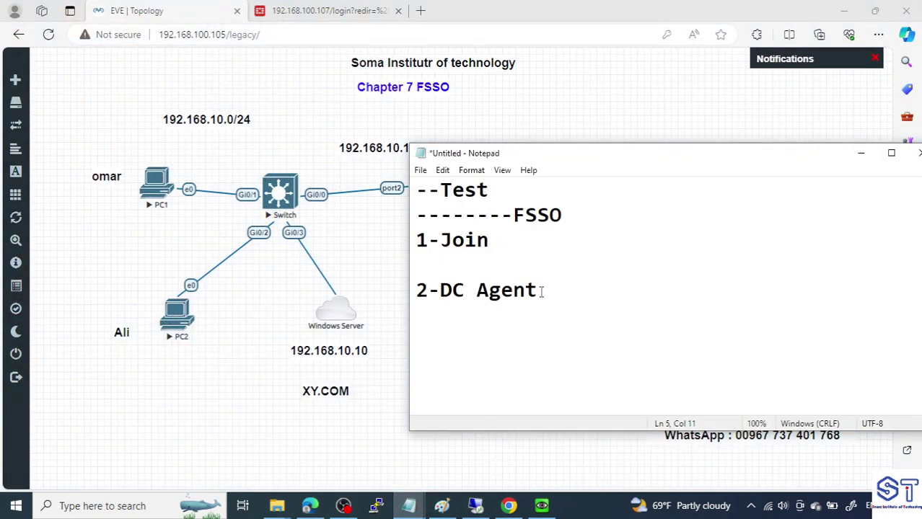
Add the line '-3-FSSO' below '2-DC Agent' and return to the remote session
drag(539, 291, 415, 292)
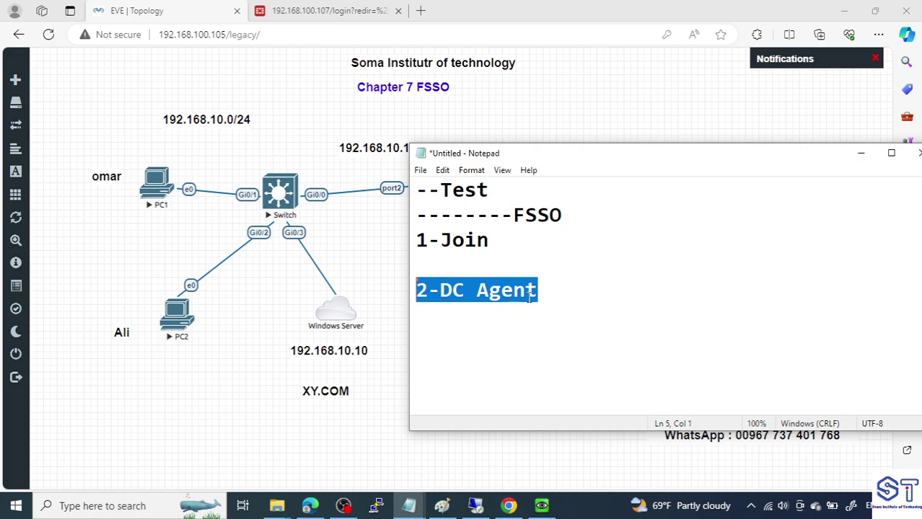
click(555, 291)
key(Return)
key(Return)
text(-)
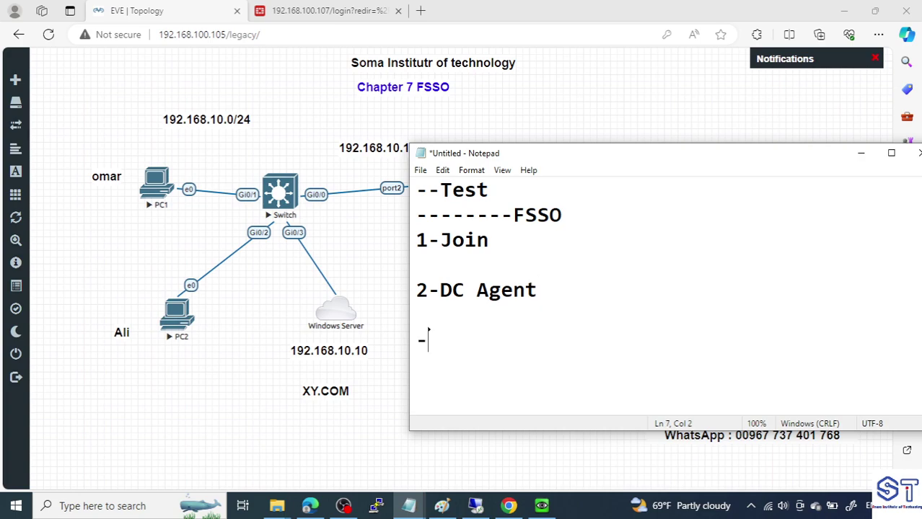
text(3-)
text(SS)
key(BackSpace)
key(BackSpace)
text(FF)
key(BackSpace)
text(SSO)
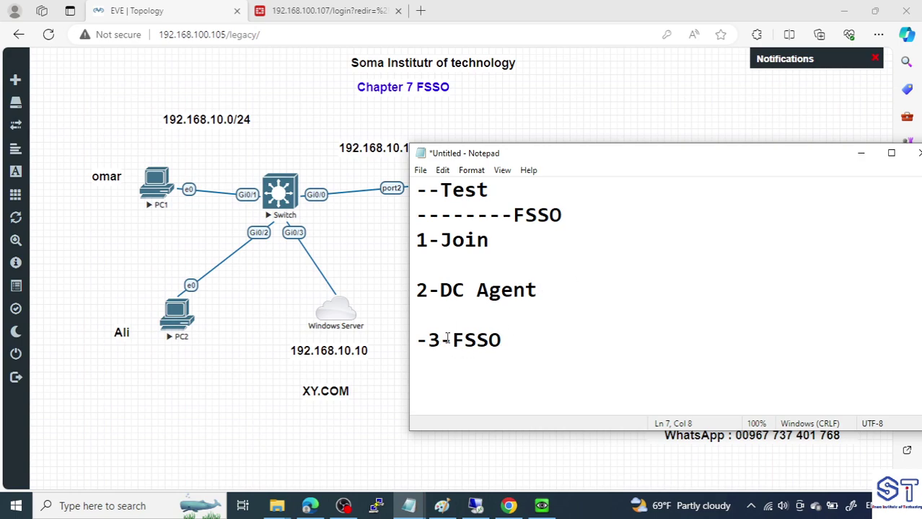
drag(509, 340, 440, 340)
drag(548, 291, 433, 290)
click(474, 506)
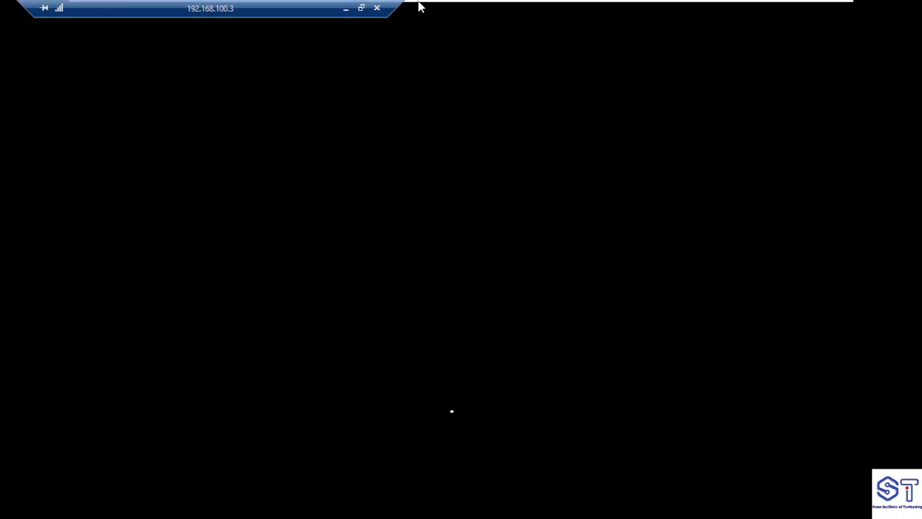
Add step '4- FG - LINK' below '-3-FSSO' in the Notepad notes
click(346, 8)
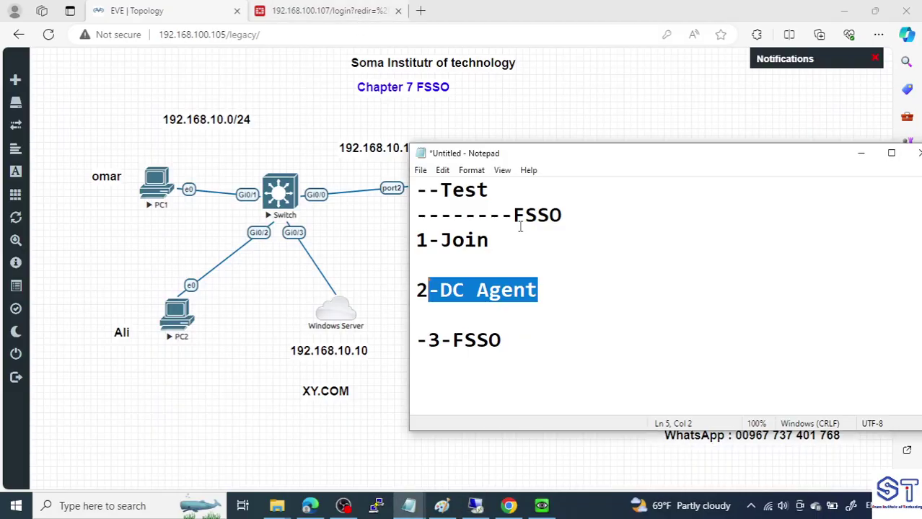
click(566, 354)
key(Return)
key(Return)
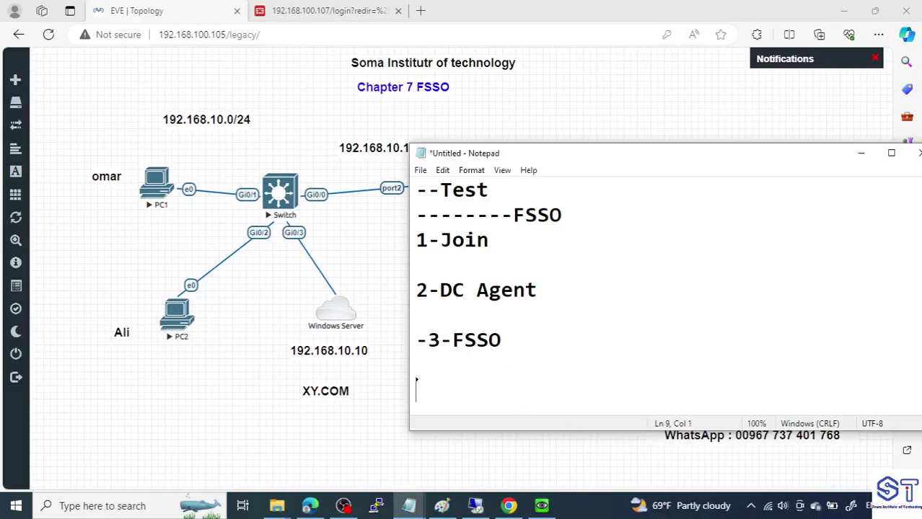
text(4- FG)
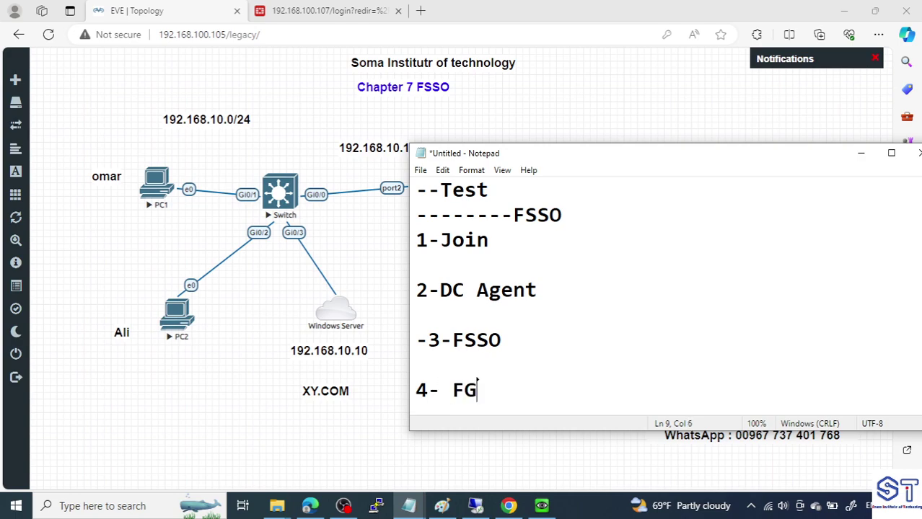
text( - LINK )
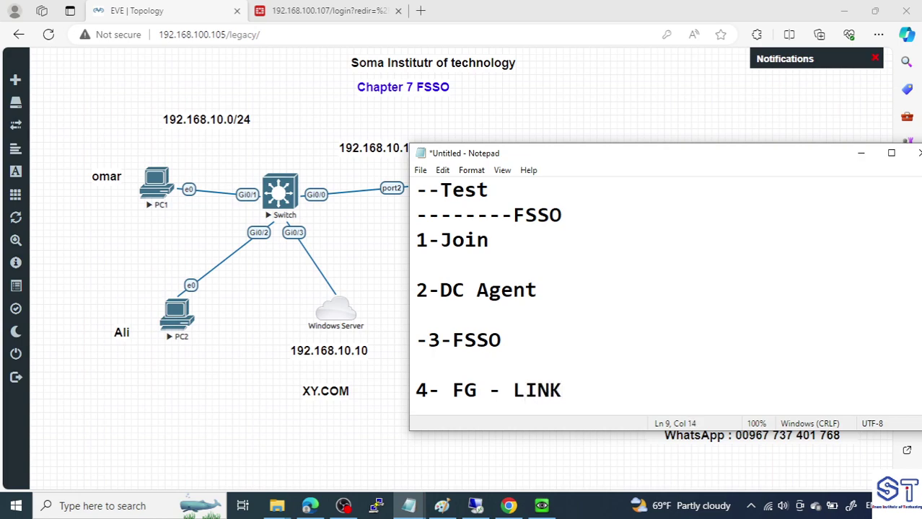
text(DC)
key(BackSpace)
key(BackSpace)
key(BackSpace)
drag(448, 394, 480, 390)
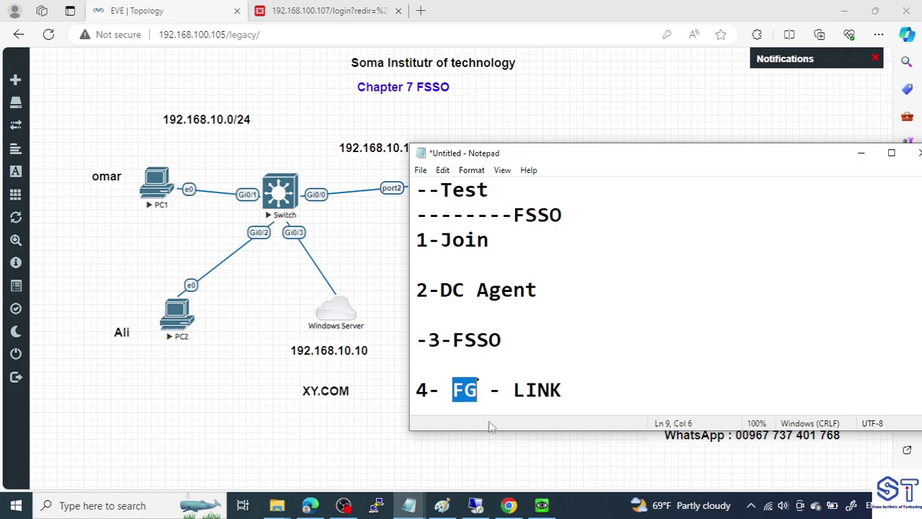
click(475, 505)
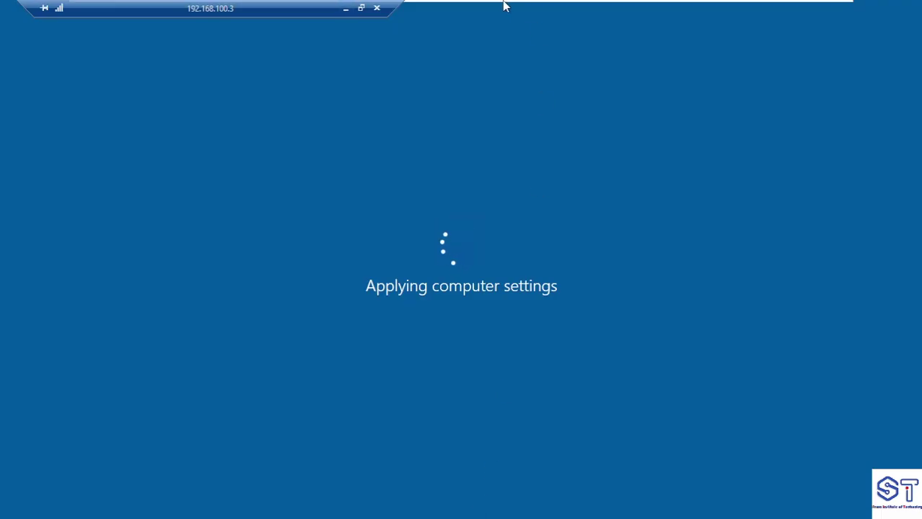
mouse_move(505, 6)
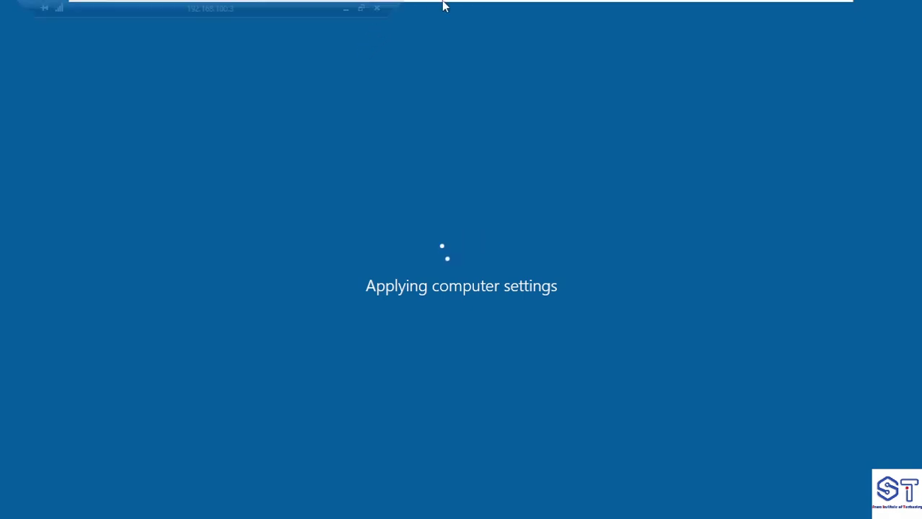
Add step '5 - Creat - GROUP - FSSO' with an indented '----HR' sub-line under step 4
click(348, 11)
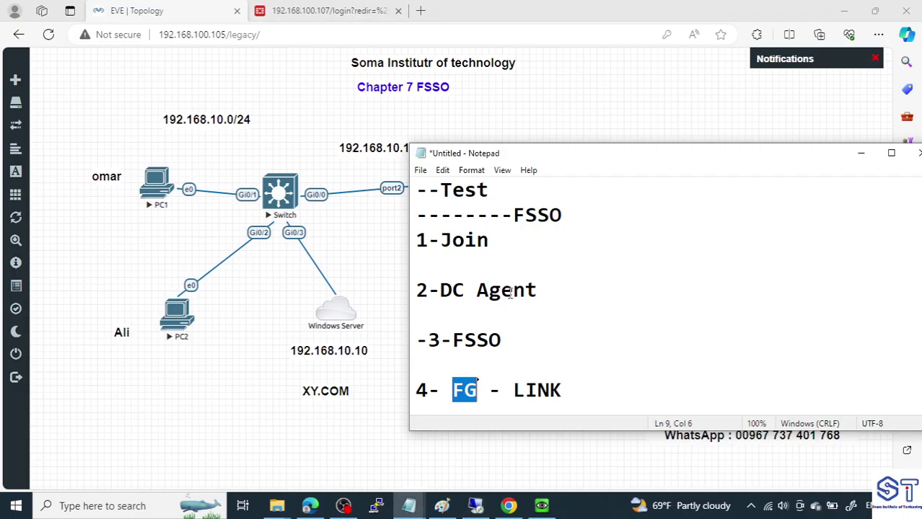
click(593, 365)
drag(417, 238, 453, 389)
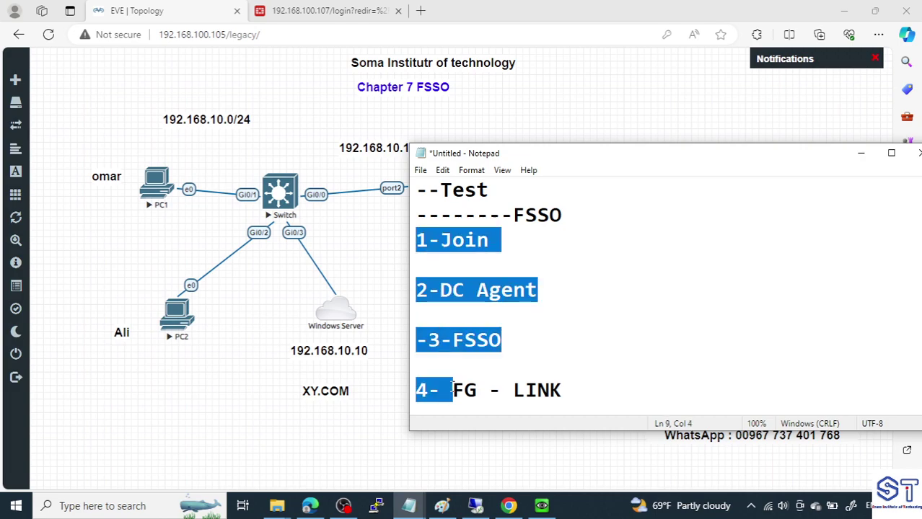
click(605, 387)
key(Return)
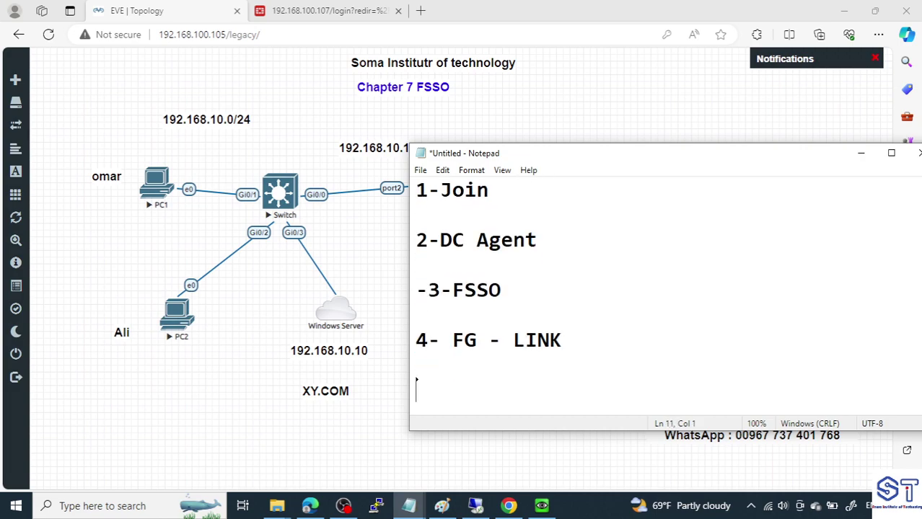
text(5)
text( - Fi)
text(rew)
key(BackSpace)
key(BackSpace)
key(BackSpace)
key(BackSpace)
key(BackSpace)
text(Creat -)
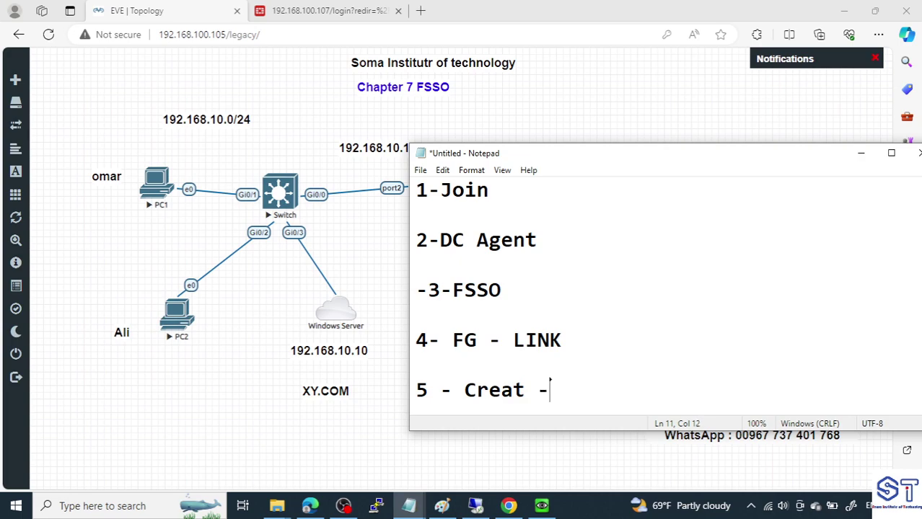
text( GROUP - )
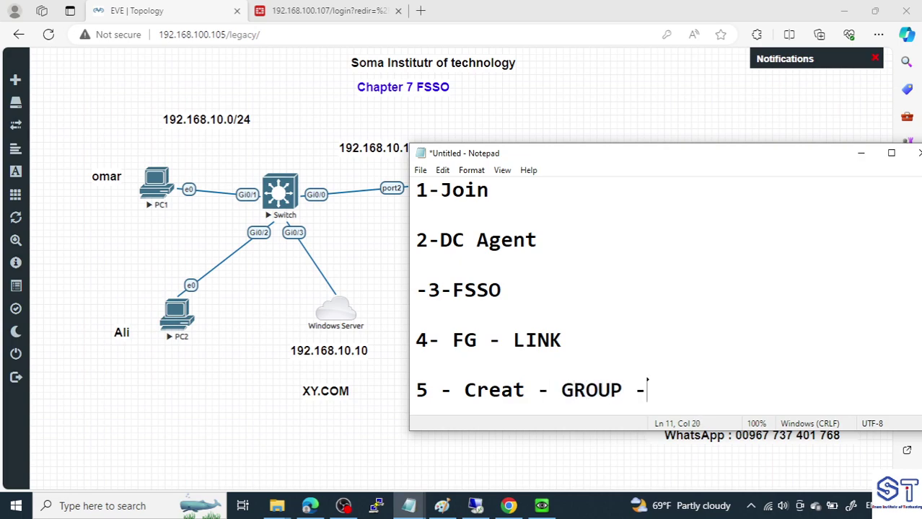
text(FSSO)
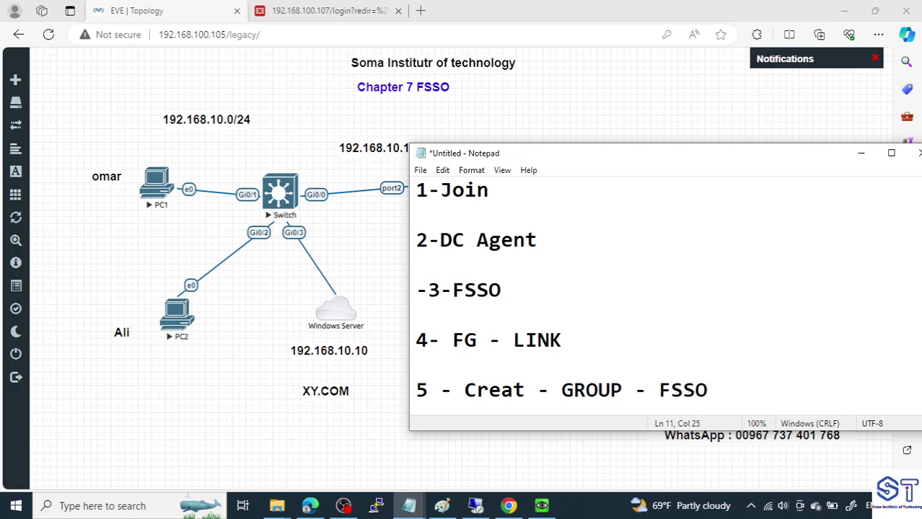
key(Return)
text(--)
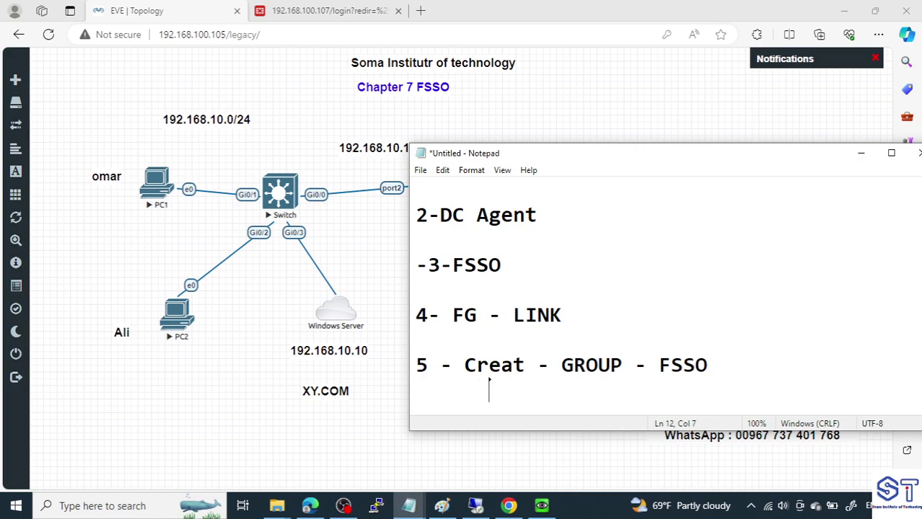
text(--HR)
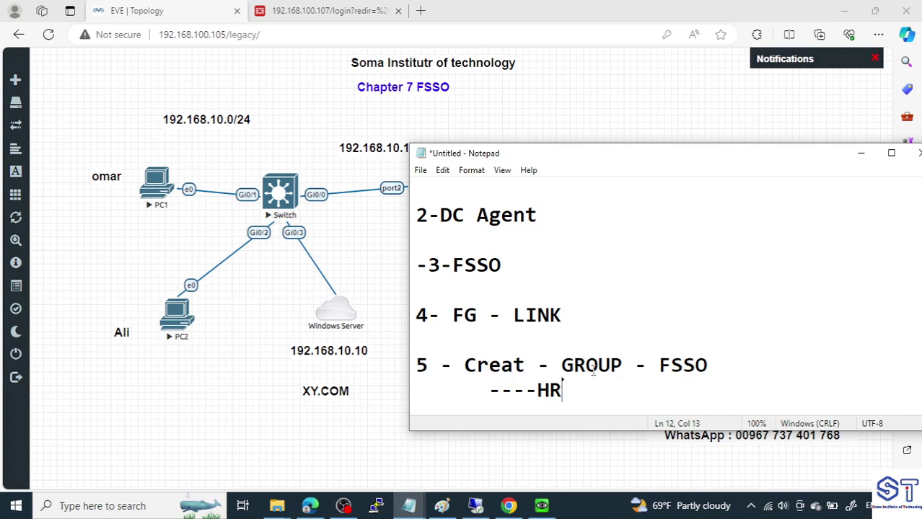
Add step '6- Firewall policy' below the HR sub-item
drag(537, 389, 562, 389)
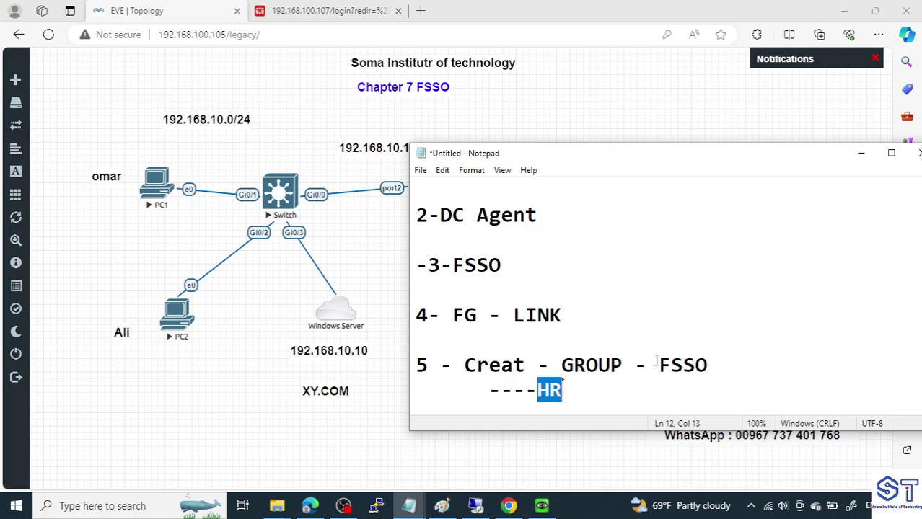
drag(561, 364, 713, 363)
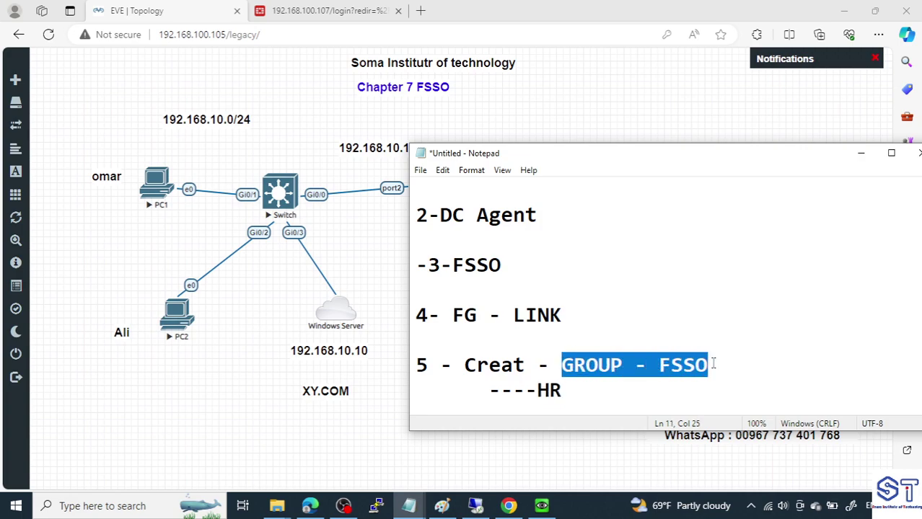
drag(536, 390, 562, 389)
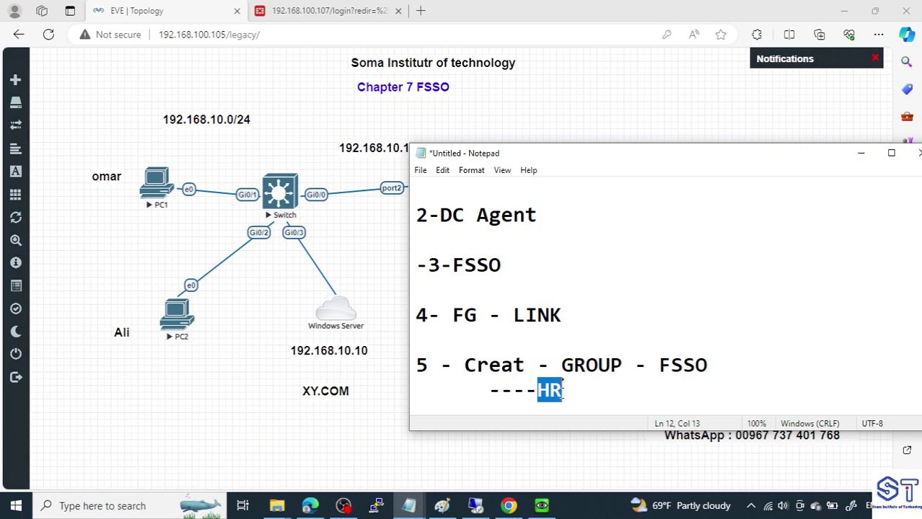
drag(563, 390, 568, 360)
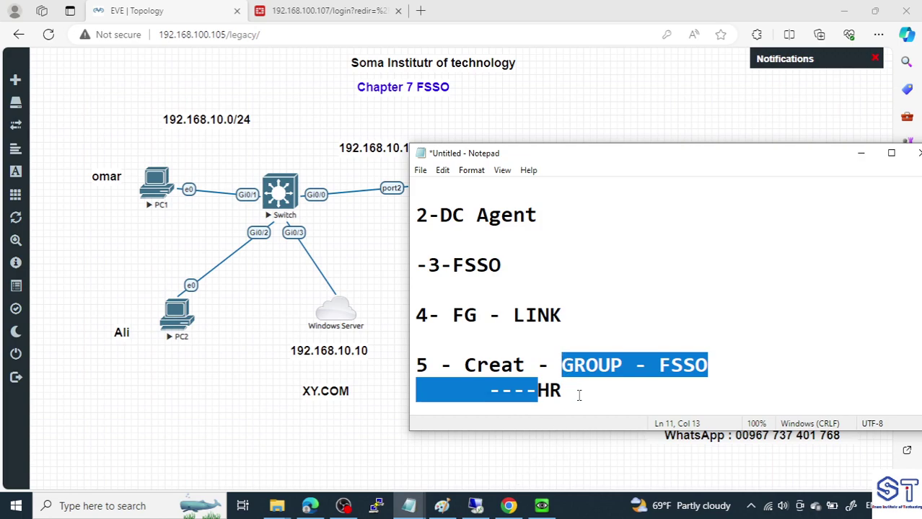
click(582, 390)
key(Return)
key(Return)
text(6- F)
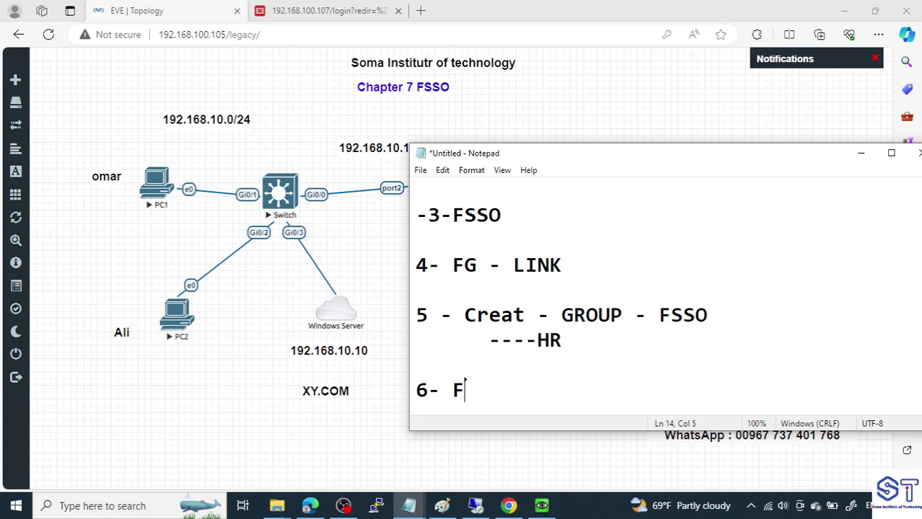
text(irewa)
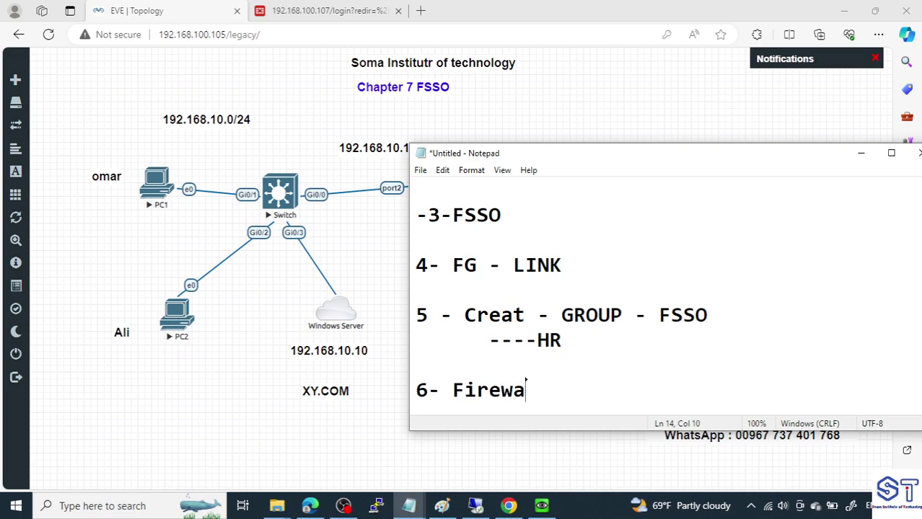
text(ll policy)
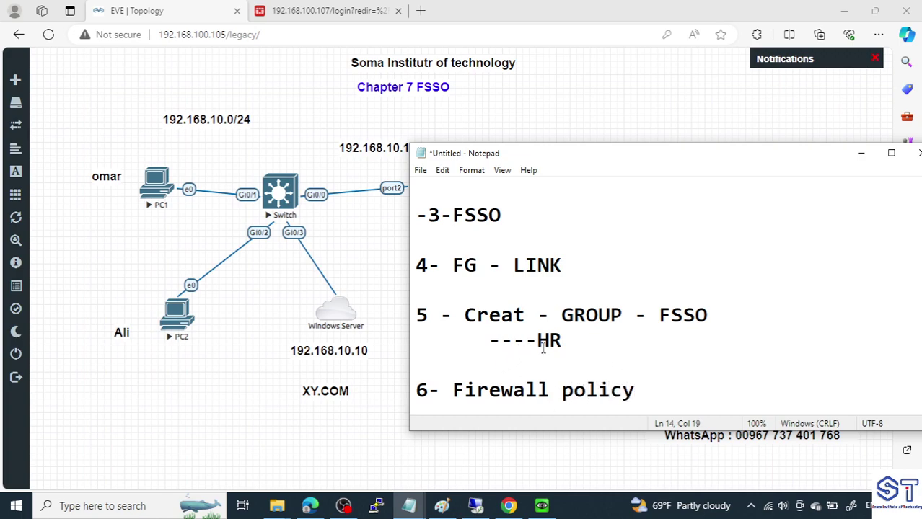
drag(724, 314, 647, 315)
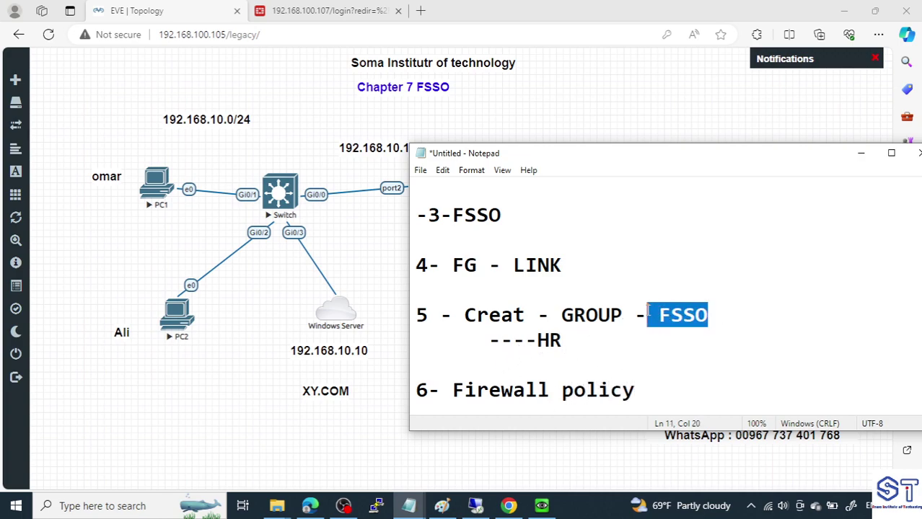
click(414, 315)
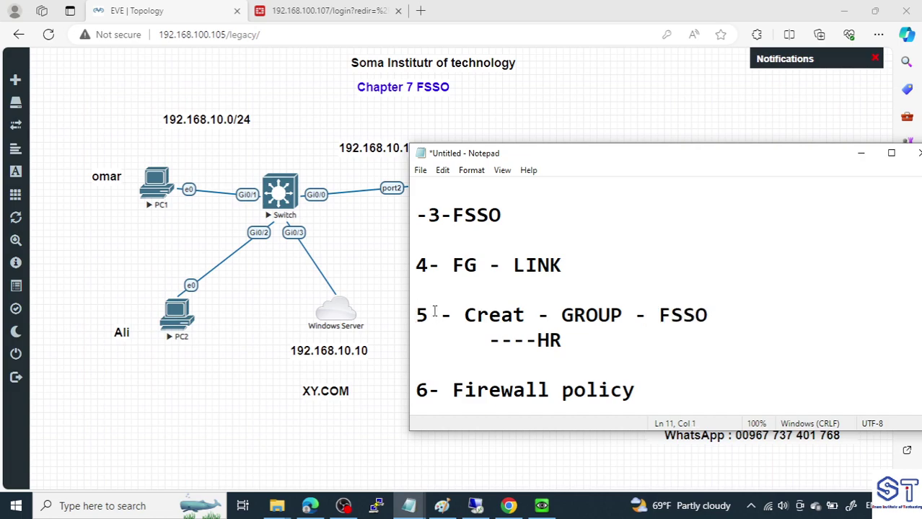
scroll(447, 305, up, 1)
scroll(463, 325, down, 1)
Sign in to the rebooted server as domain administrator, retrying after an incorrect password
mouse_move(485, 509)
click(485, 455)
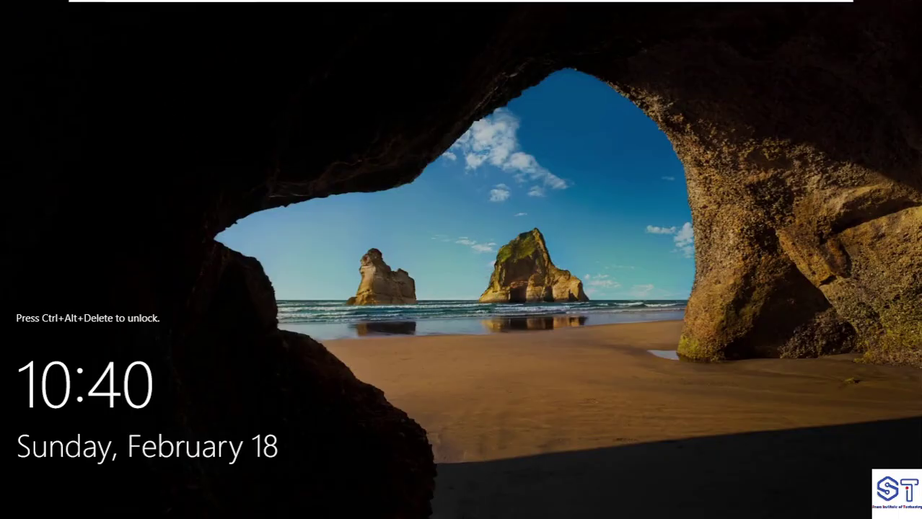
mouse_move(270, 5)
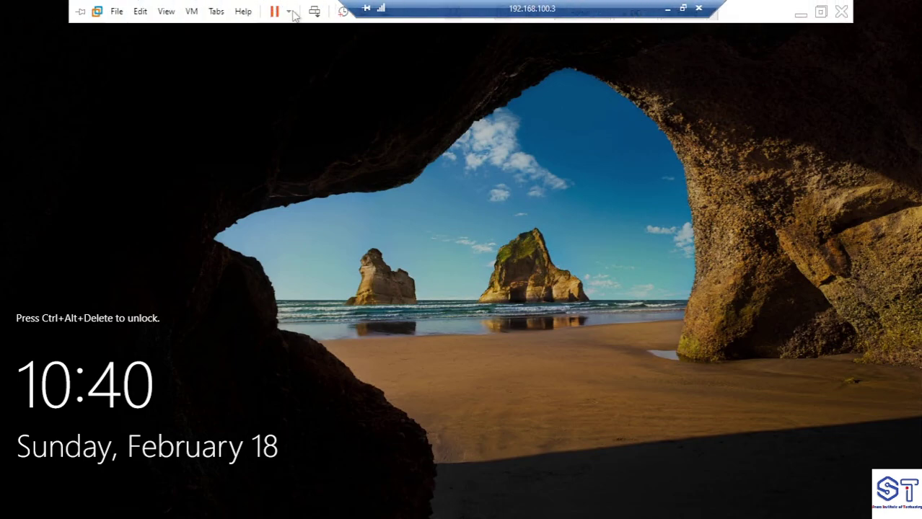
click(315, 11)
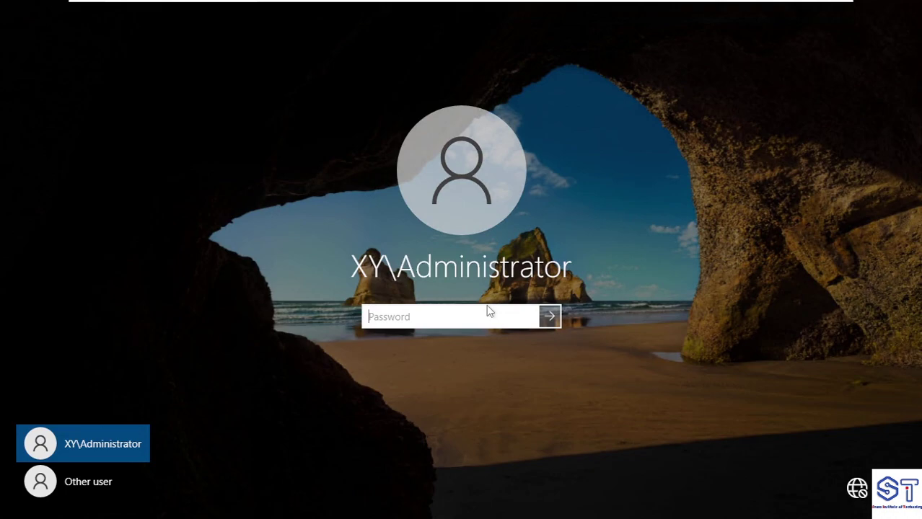
text(********)
key(Return)
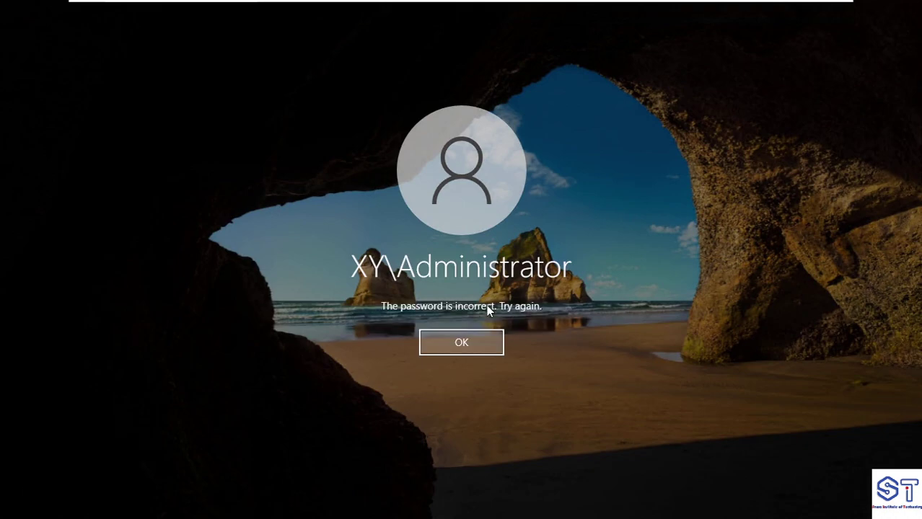
key(Return)
text(********)
key(Return)
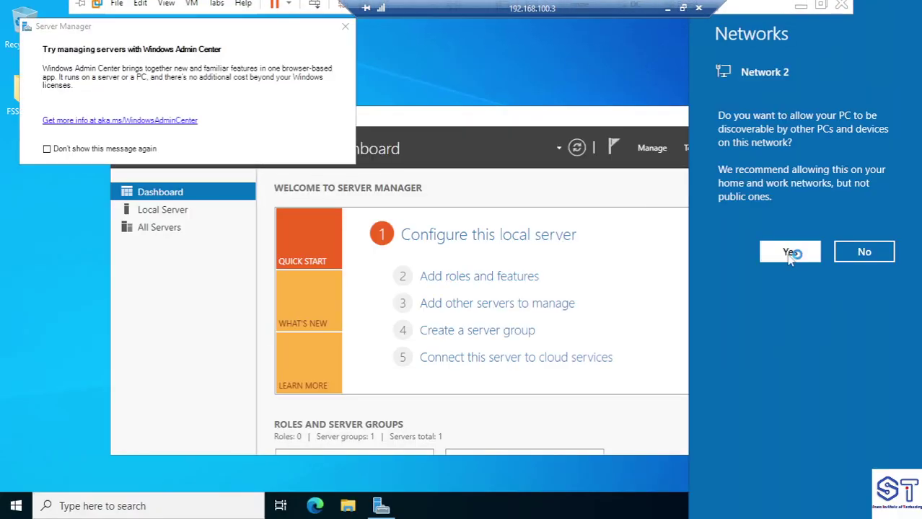
Allow network discovery and open the Fortinet Single Sign On Agent configuration
click(791, 252)
click(744, 116)
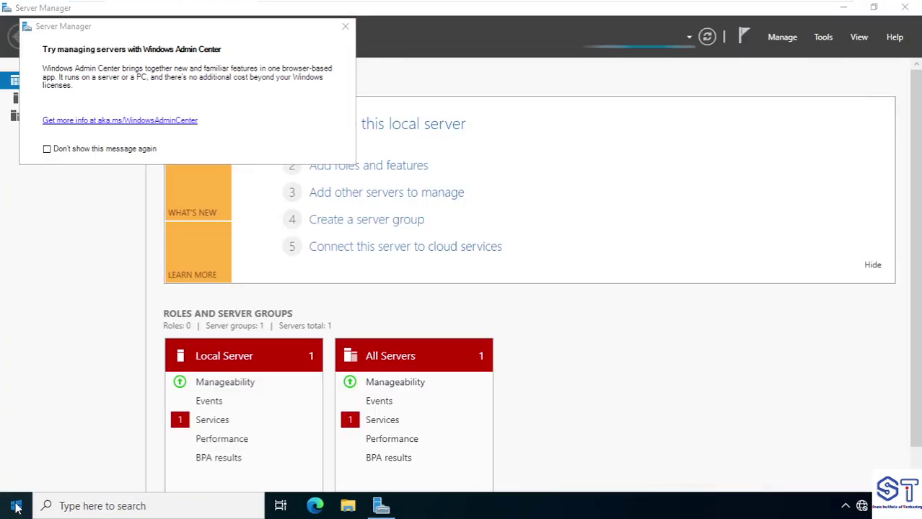
click(16, 506)
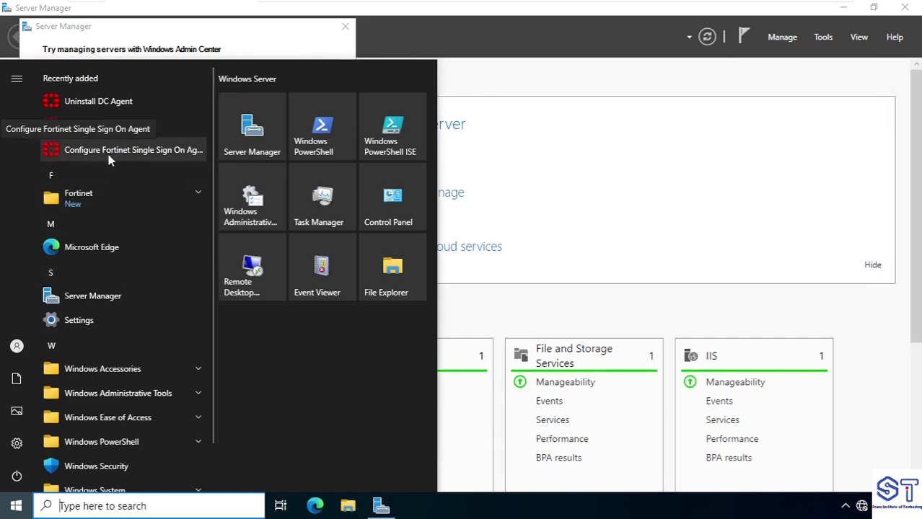
click(108, 155)
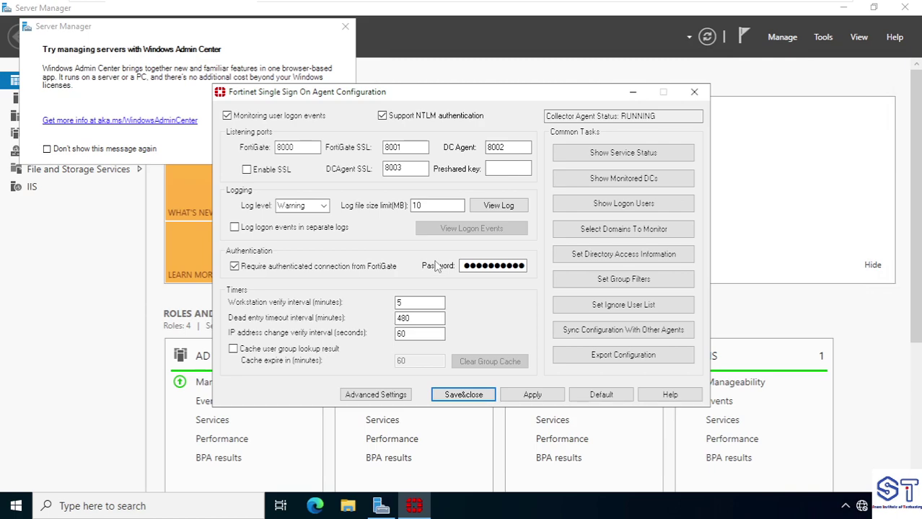
Replace the FortiGate connection password, apply it, and close Server Manager
click(482, 265)
double_click(482, 265)
key(BackSpace)
text(f)
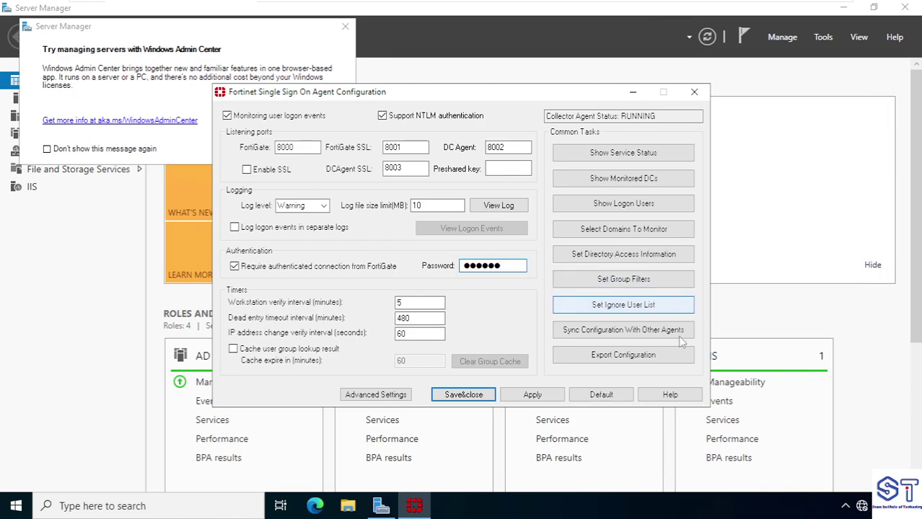
click(535, 397)
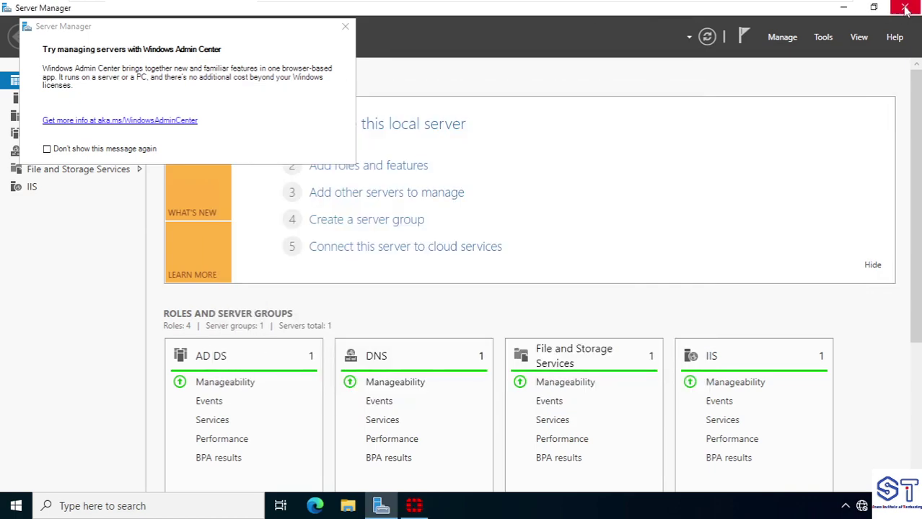
click(906, 8)
drag(459, 91, 387, 81)
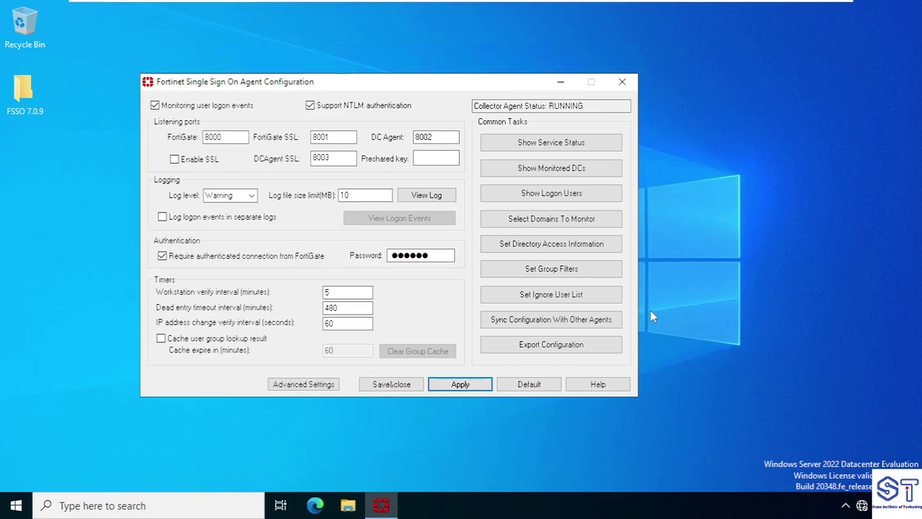
Show the FSSO service status: version 5.0.0308, RUNNING, 0 connected FortiGates
click(574, 145)
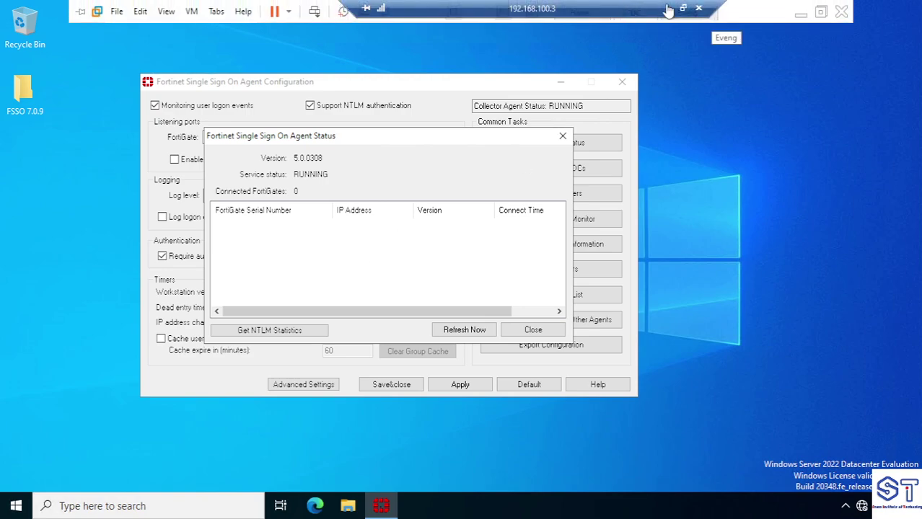
click(669, 10)
Append 'windows server' to the '-3-FSSO' line and return to the server VM
scroll(514, 318, up, 2)
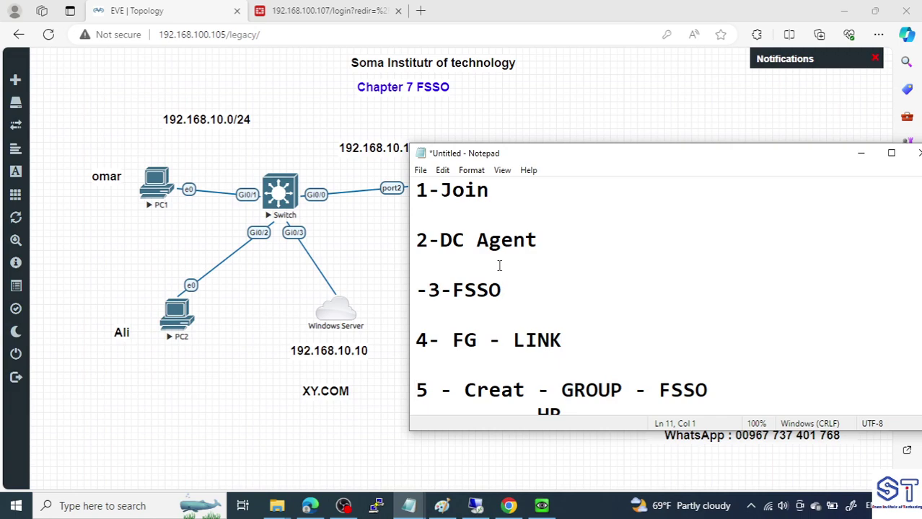
scroll(495, 269, up, 1)
scroll(511, 290, down, 2)
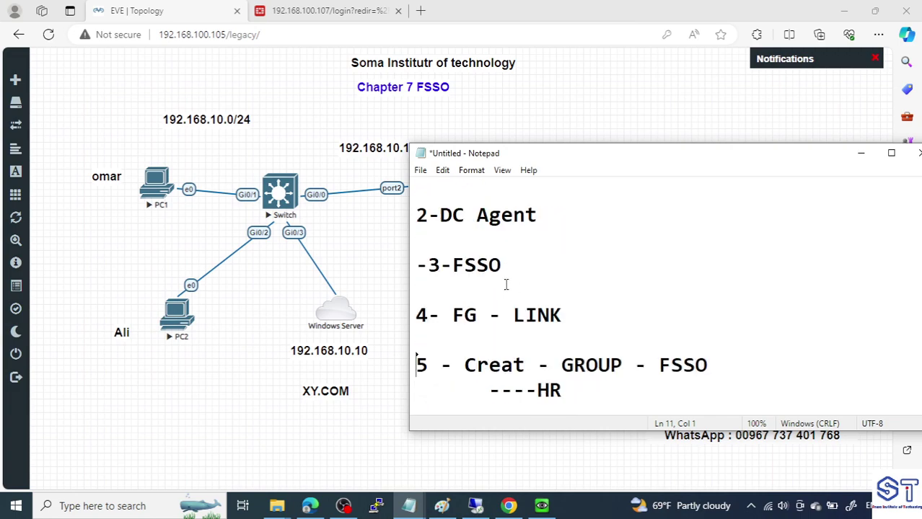
drag(440, 215, 550, 212)
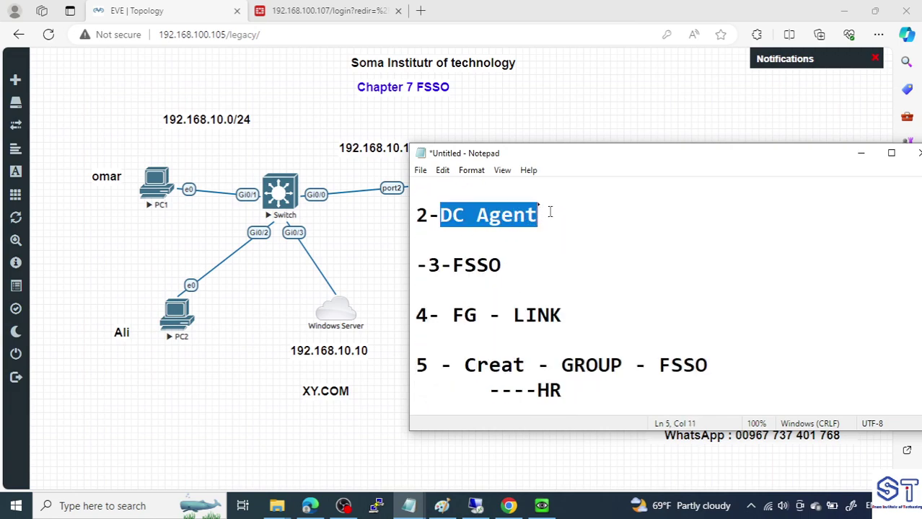
click(512, 264)
text(windows )
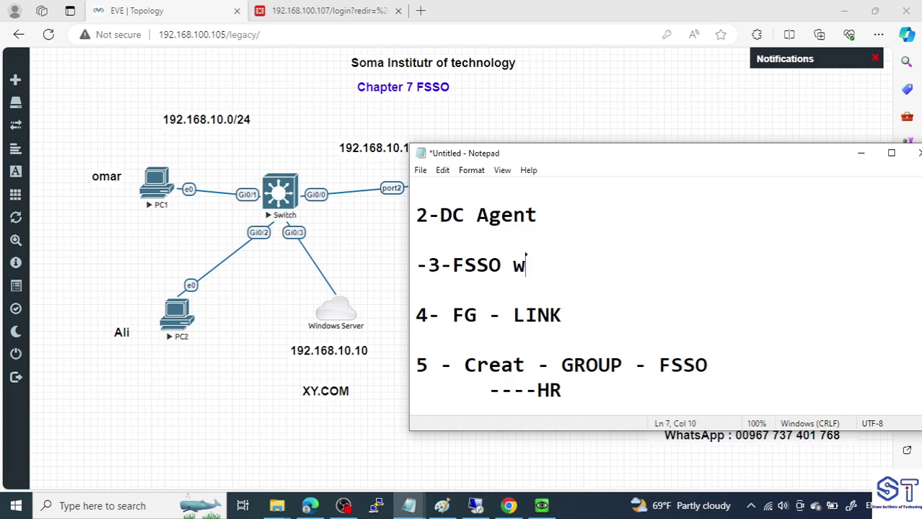
text(server)
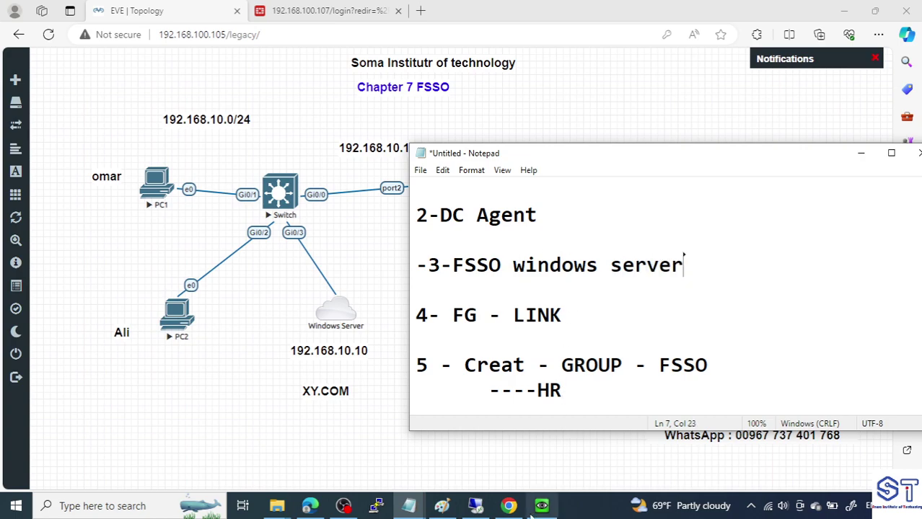
click(475, 505)
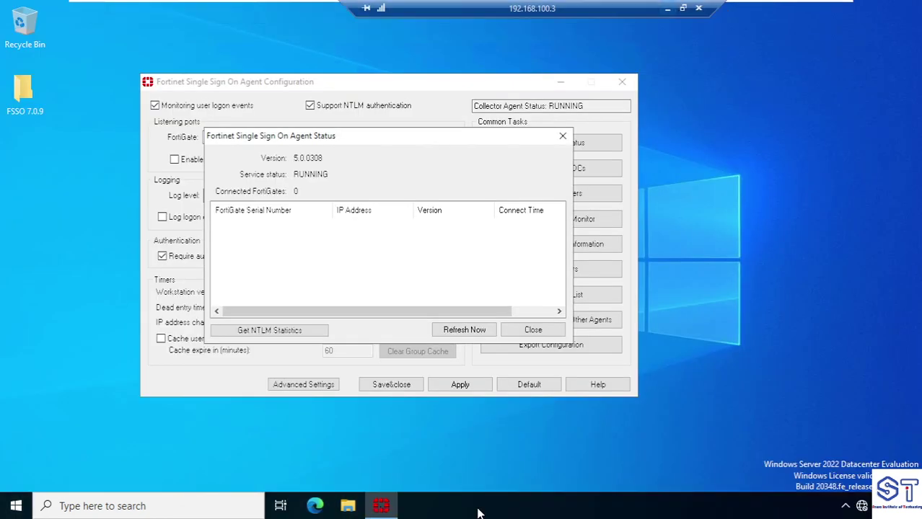
Close the FSSO Agent Status dialog and minimise the server session back to the host desktop
click(16, 506)
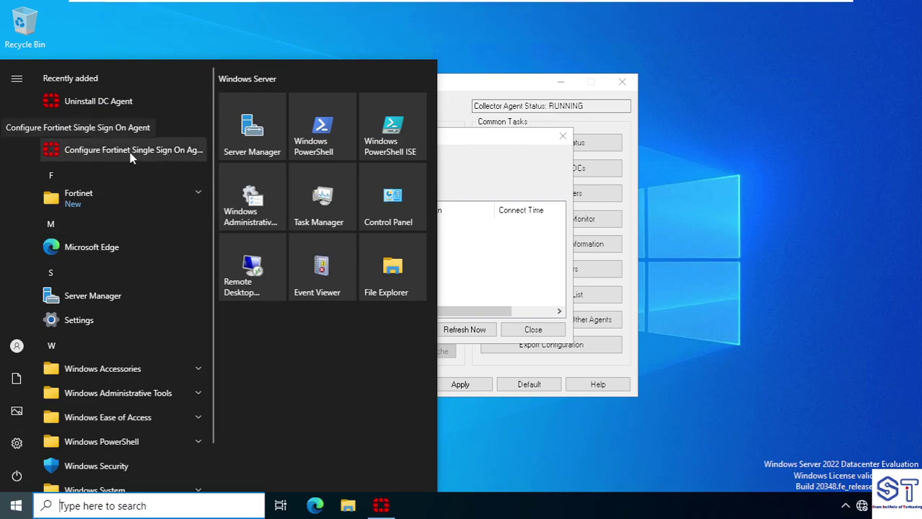
click(598, 146)
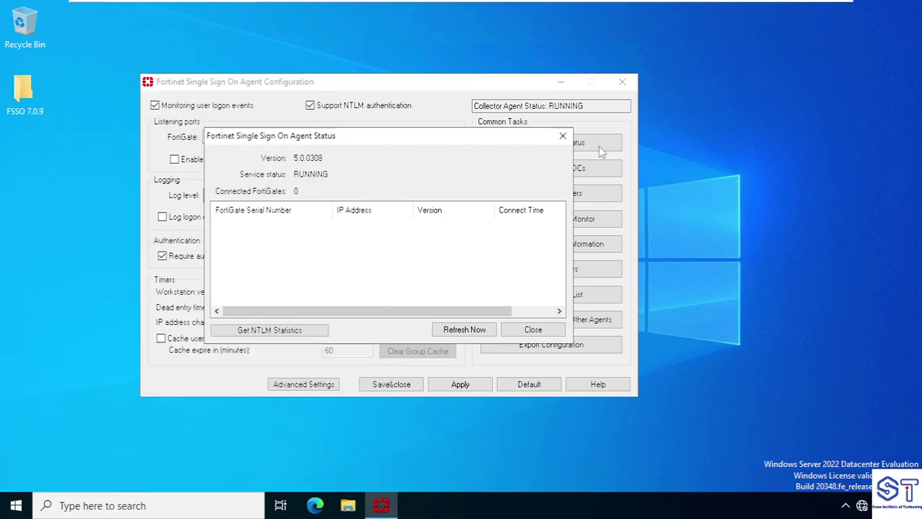
click(562, 136)
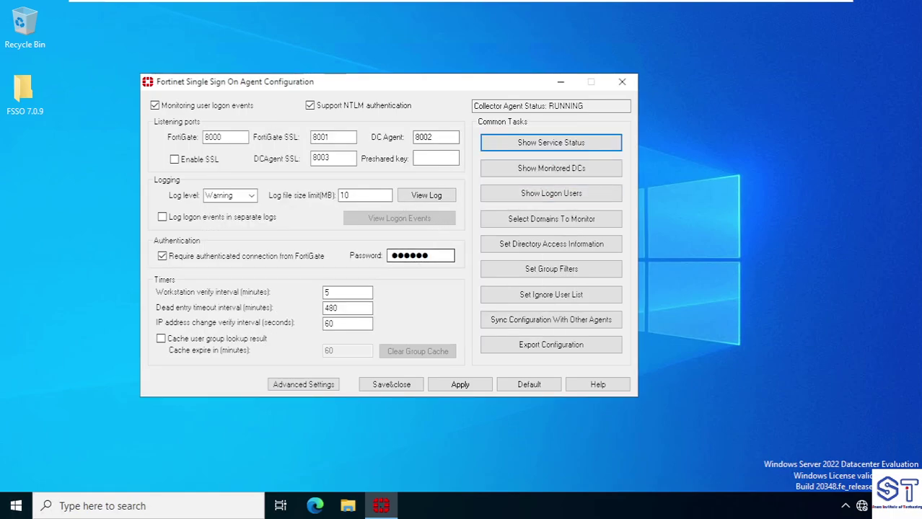
click(420, 255)
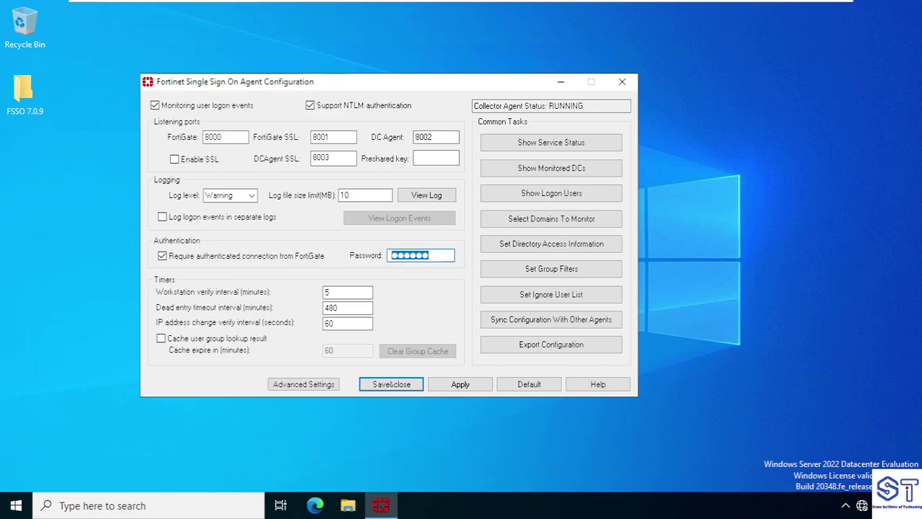
mouse_move(569, 4)
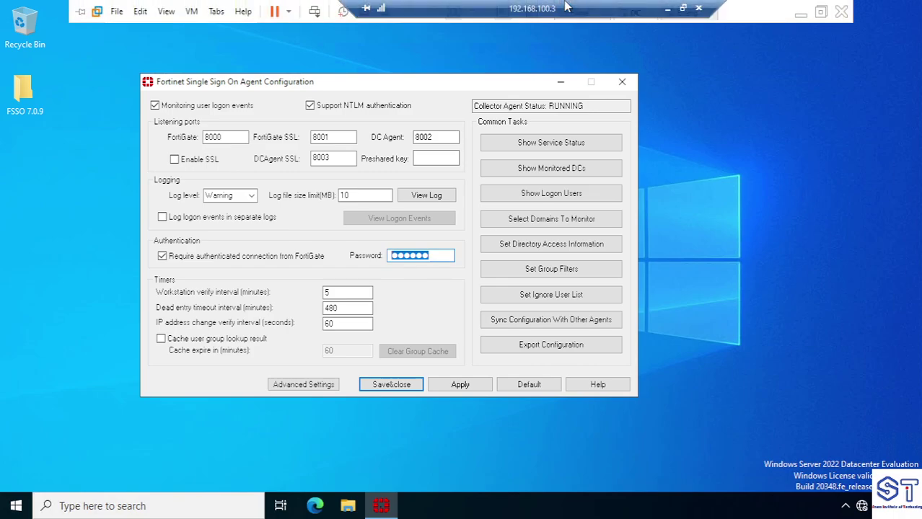
click(668, 9)
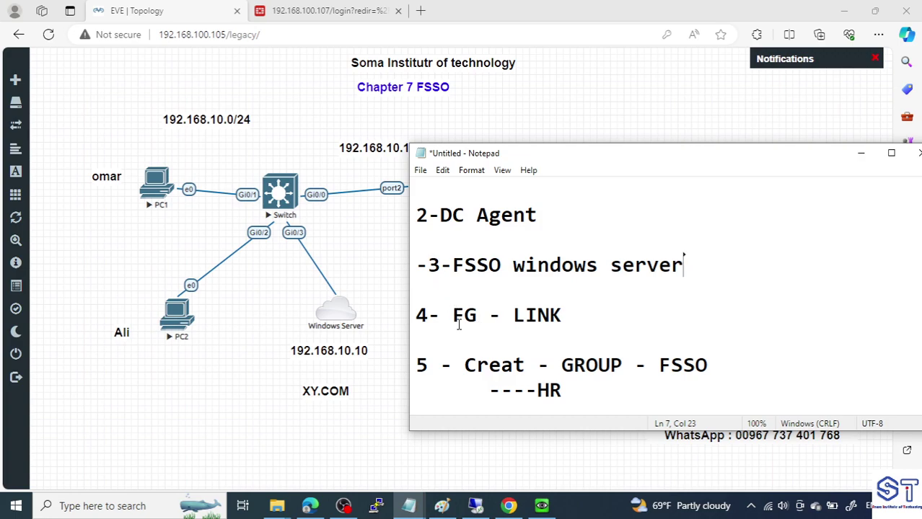
Sign in to the FortiGate FG1 web console as admin
click(411, 264)
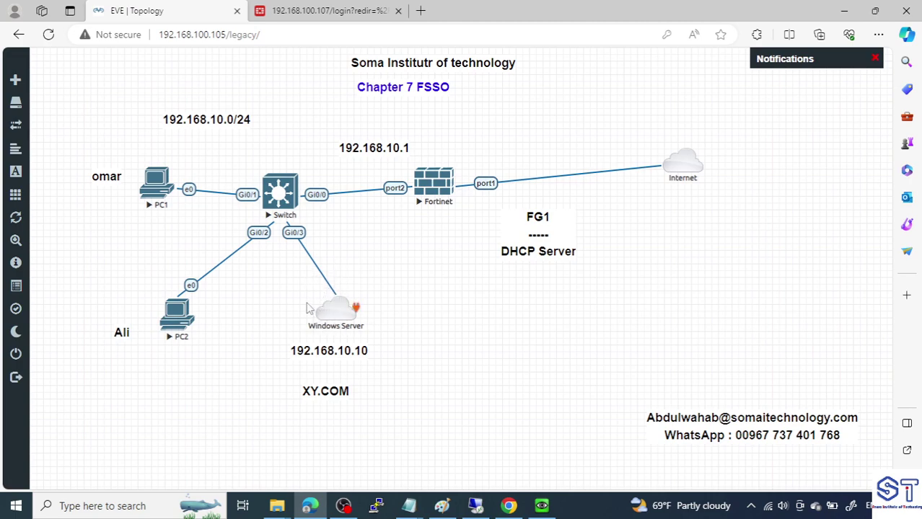
key(ctrl+Tab)
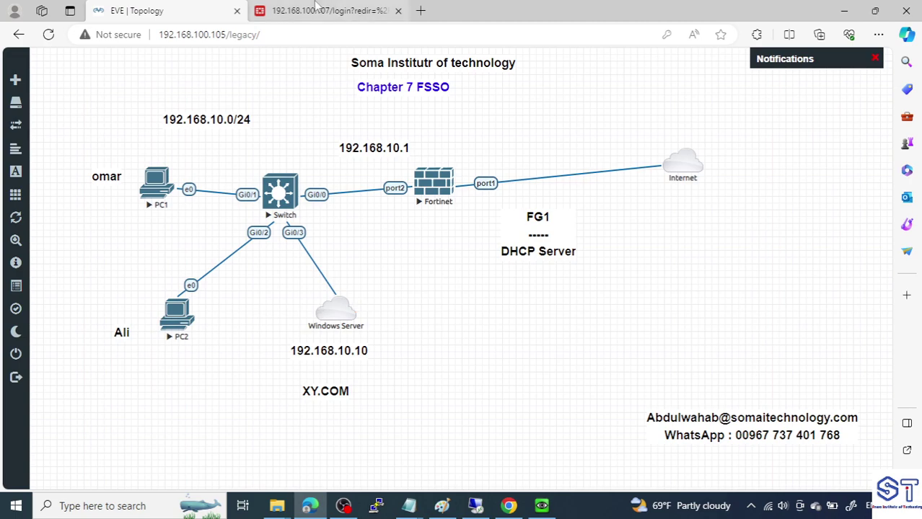
text(ad)
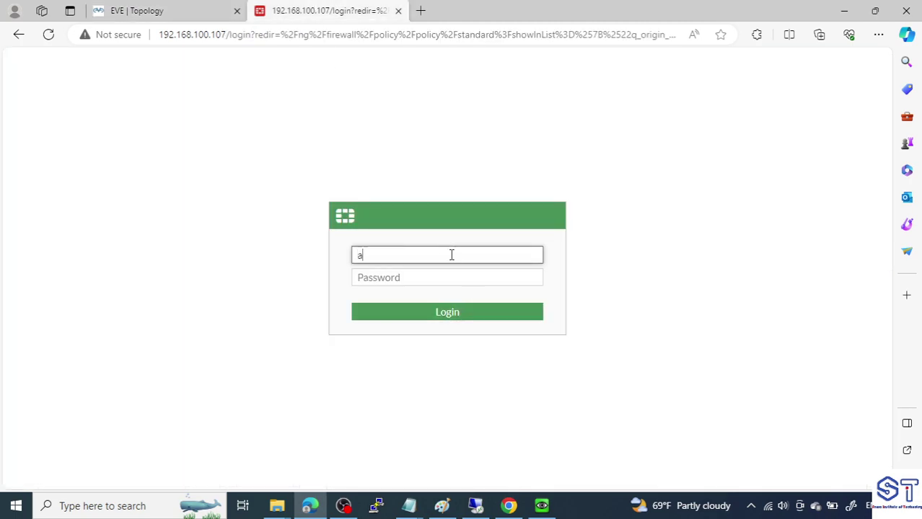
text(min)
key(Tab)
text(a)
key(Return)
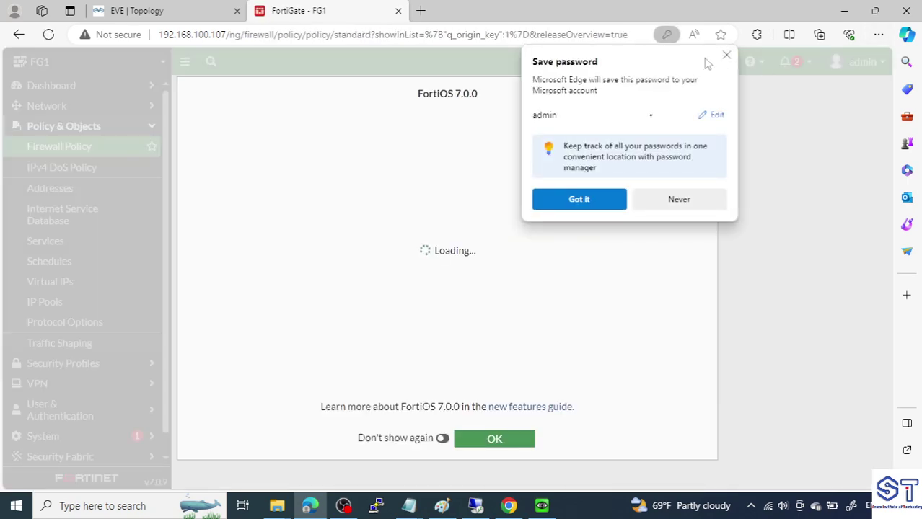
Dismiss the save-password and FortiOS 7.0.0 welcome popups, then expand Security Fabric
click(726, 55)
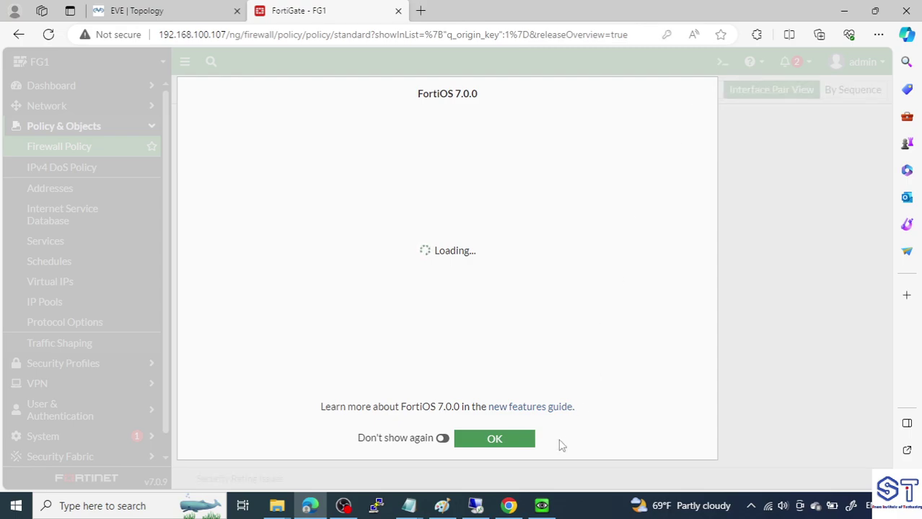
click(494, 439)
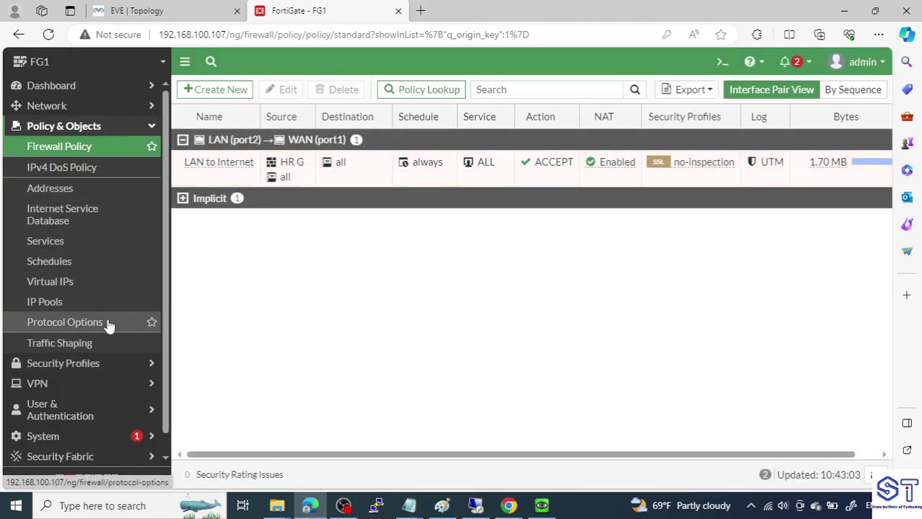
scroll(106, 321, down, 1)
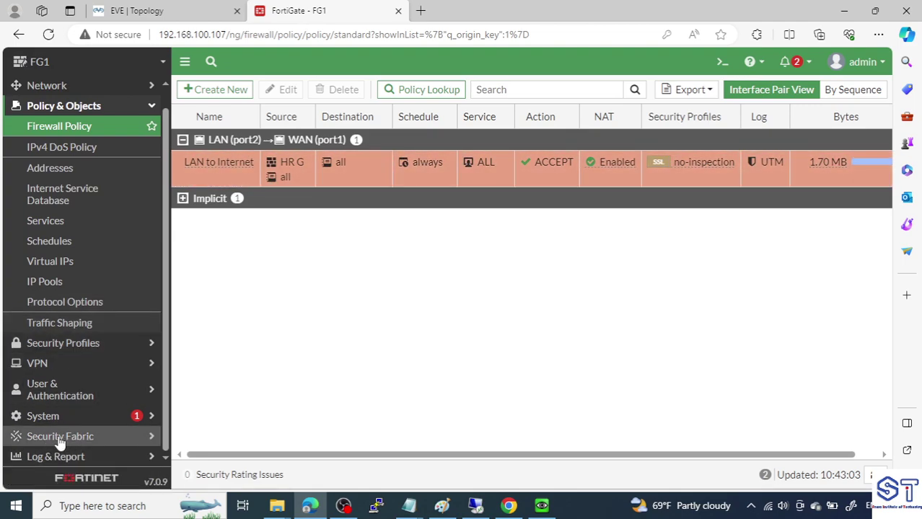
click(85, 437)
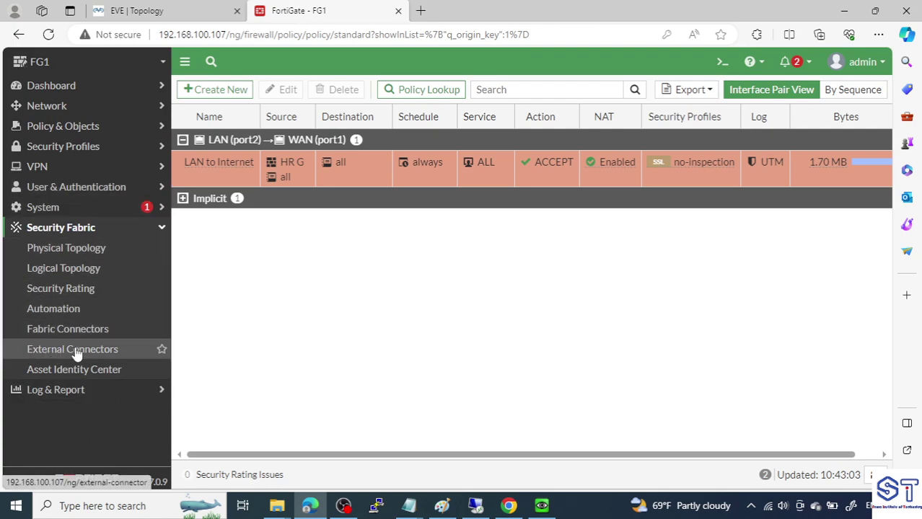
Create a new External Connector of type FSSO Agent on Windows AD
click(104, 352)
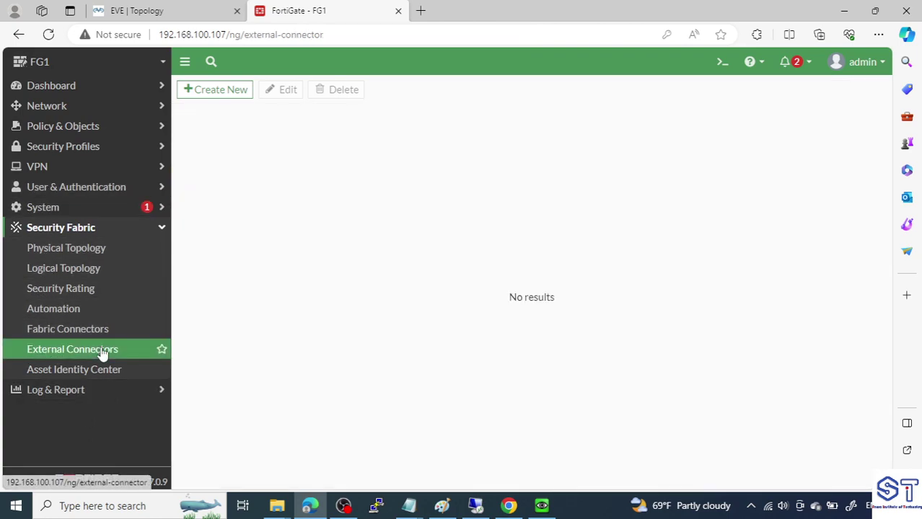
click(210, 95)
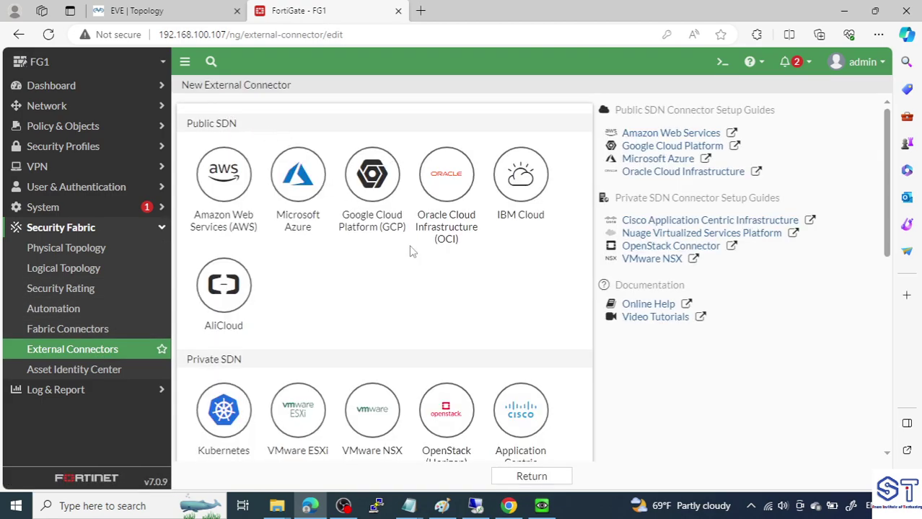
scroll(421, 304, down, 5)
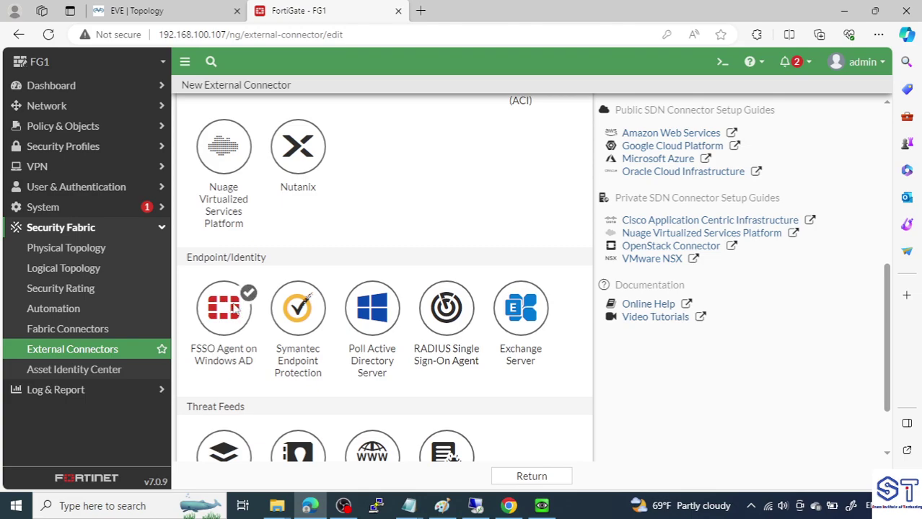
click(237, 312)
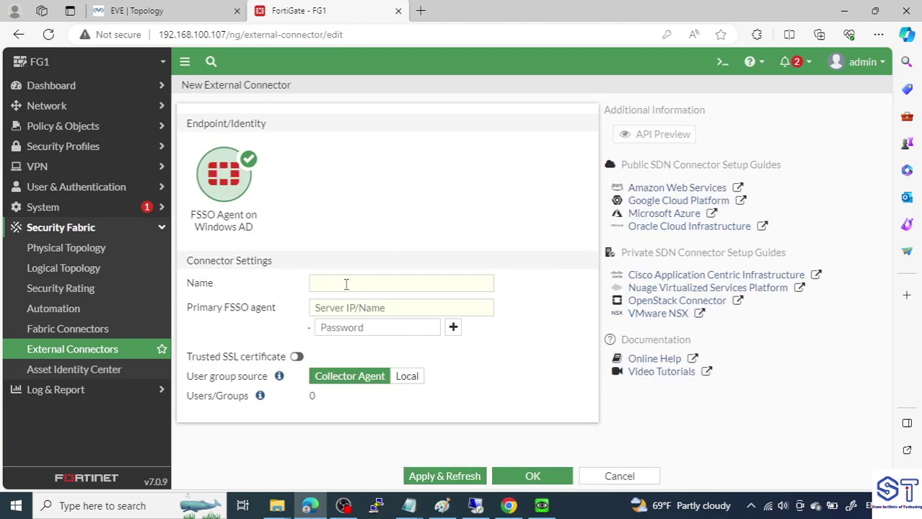
Name the connector FSSO-WINDOWS-Server
click(410, 284)
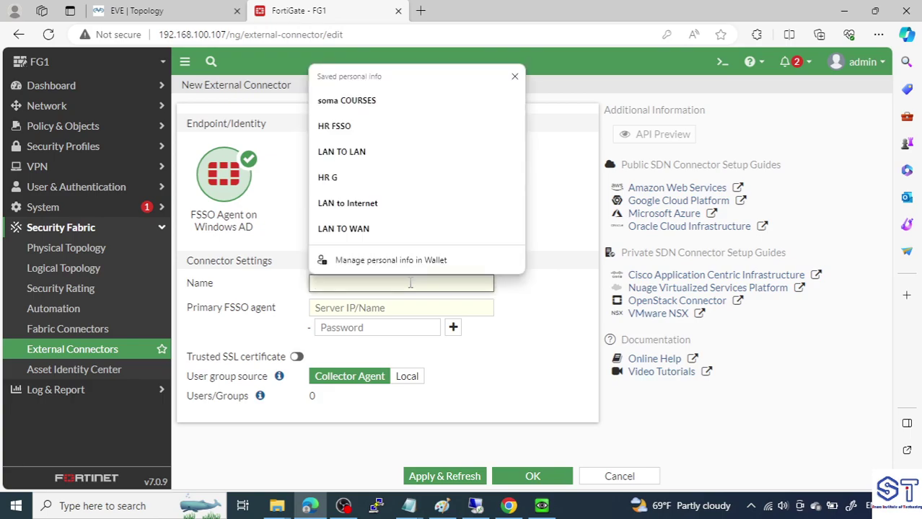
text(FSS)
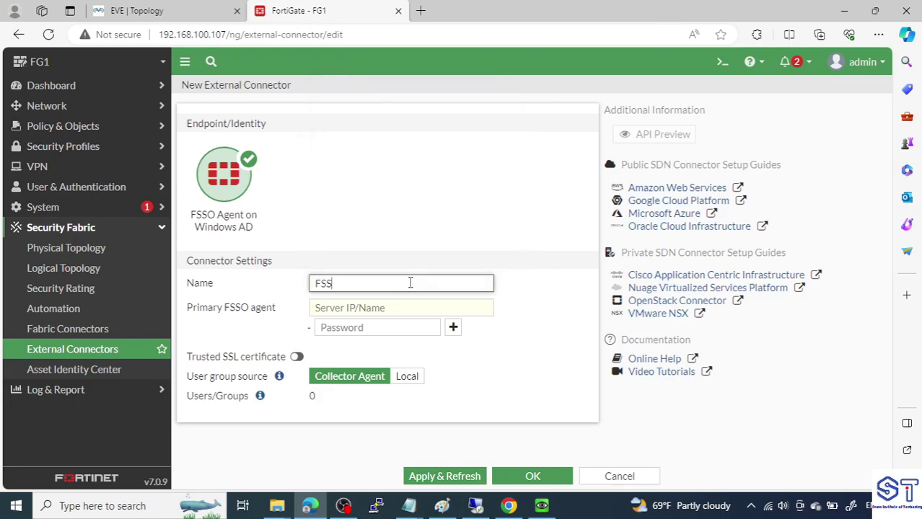
text(O-WINDOWS-Server)
drag(448, 287, 278, 297)
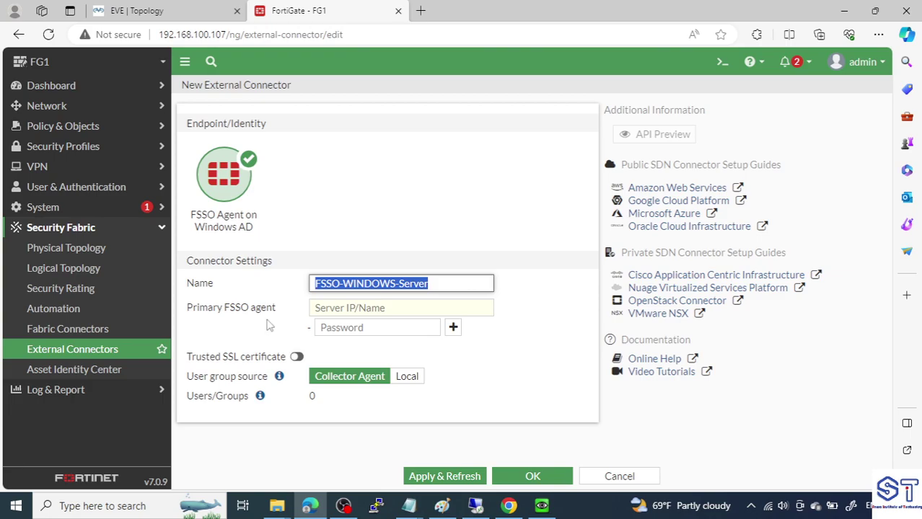
Set primary FSSO agent 192.168.10.10 with its password, revealing it to verify
click(336, 311)
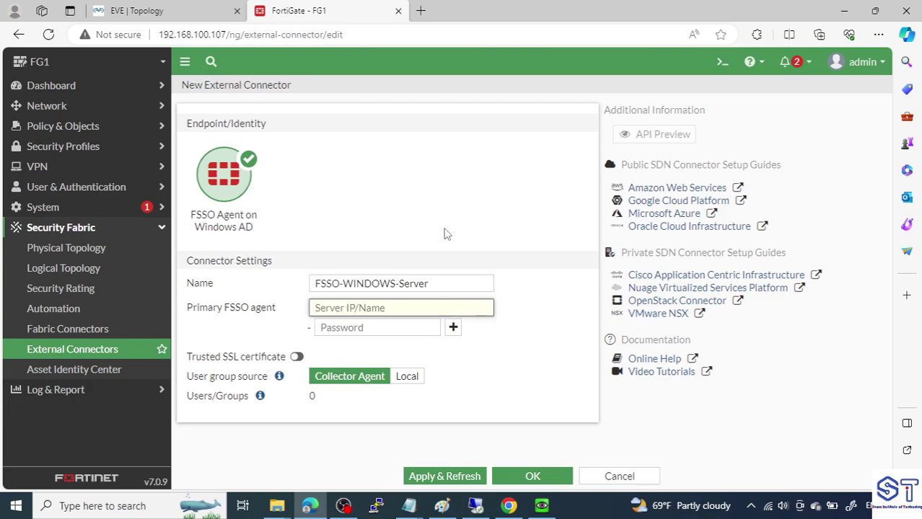
text(192.1)
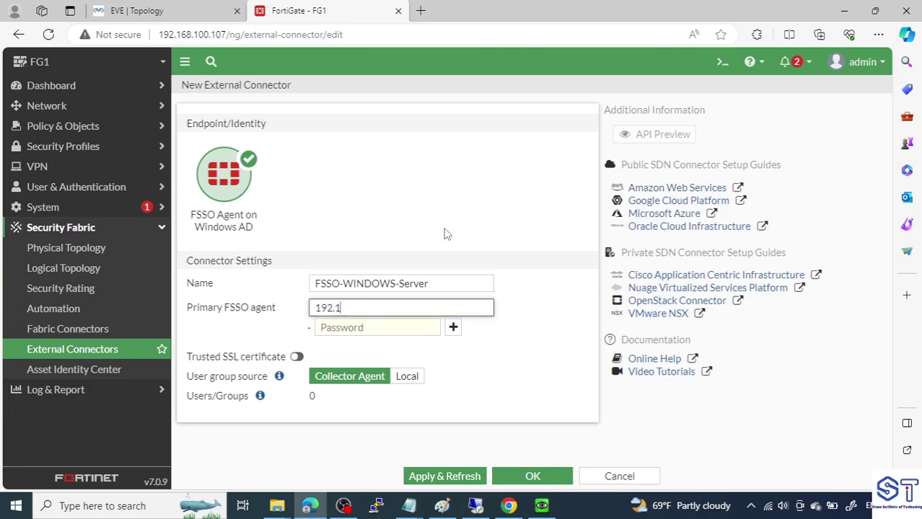
text(68.10.10)
click(388, 329)
text(F)
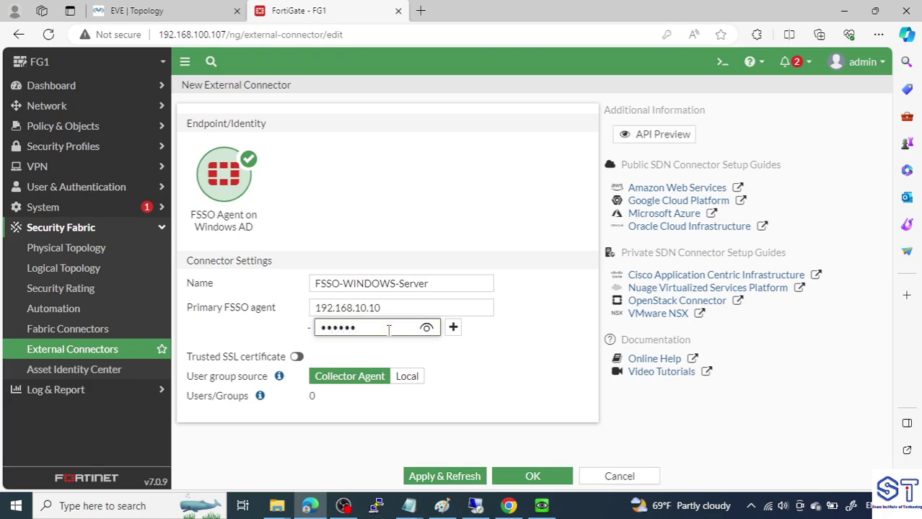
click(426, 330)
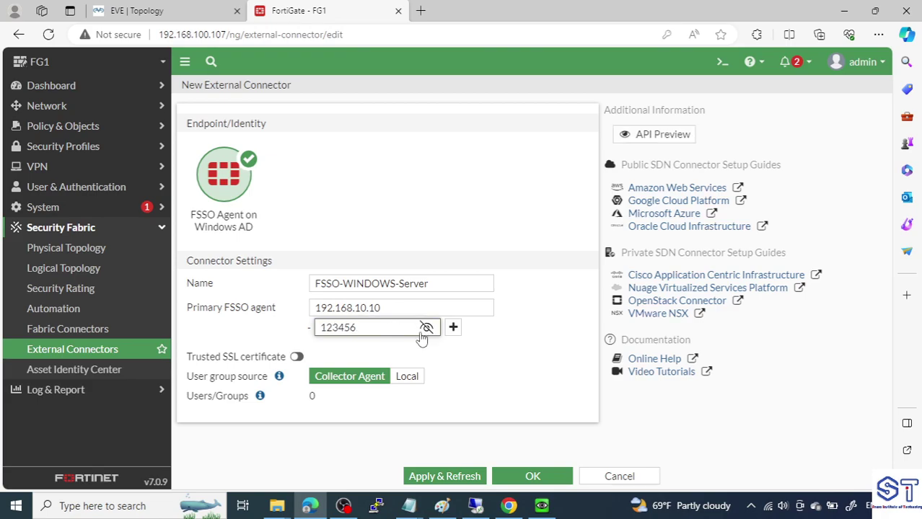
Check the FSSO agent settings on the remote server, then return to the connector form
click(474, 505)
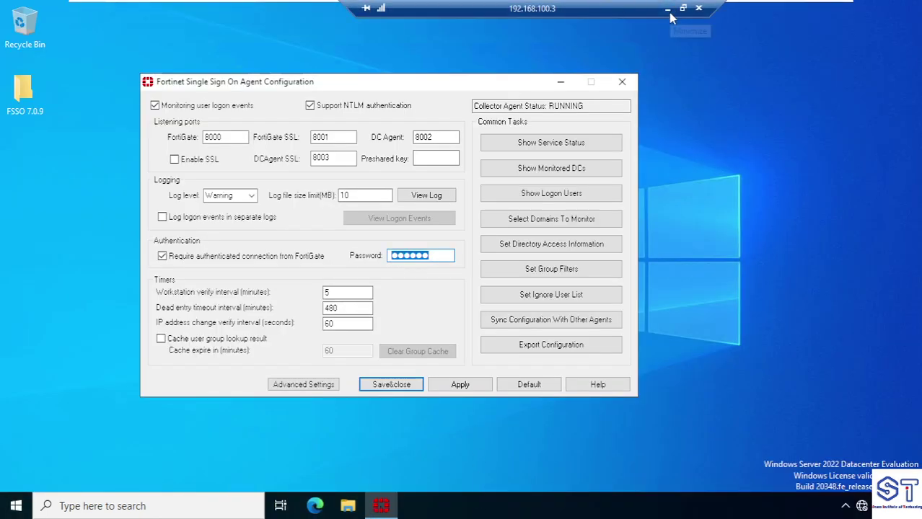
click(668, 8)
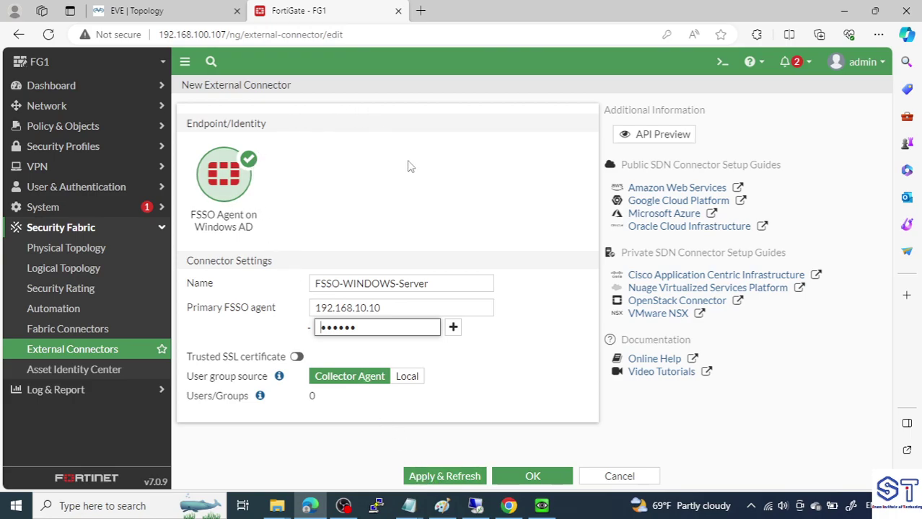
drag(187, 397, 249, 404)
click(312, 397)
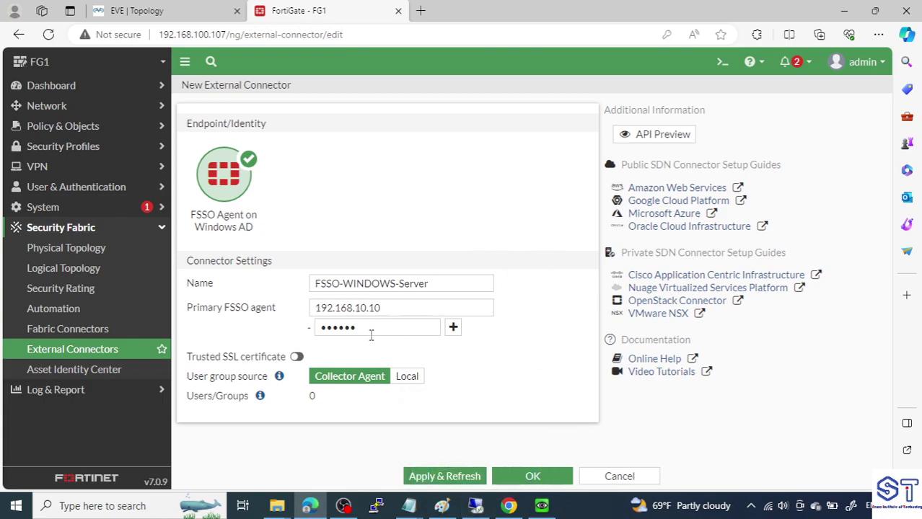
Apply & Refresh the connector and browse its retrieved AD groups, such as XY/SALES
click(448, 479)
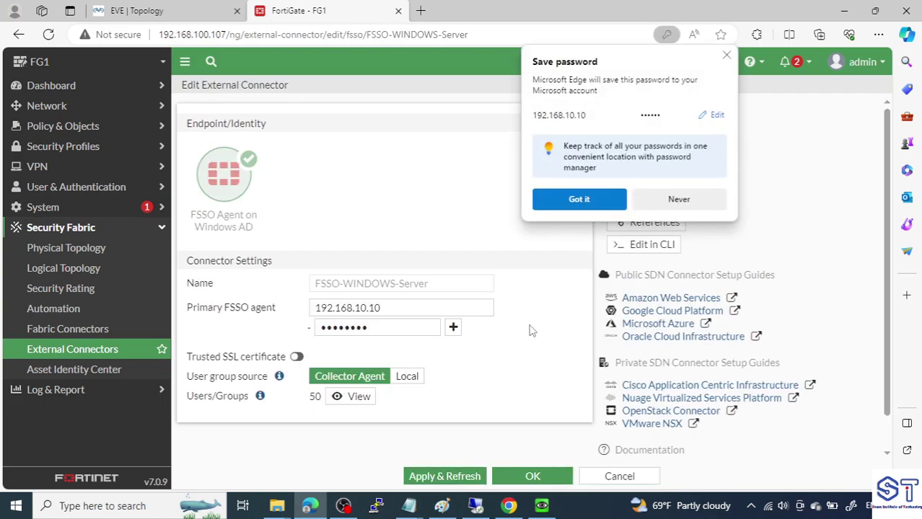
click(726, 54)
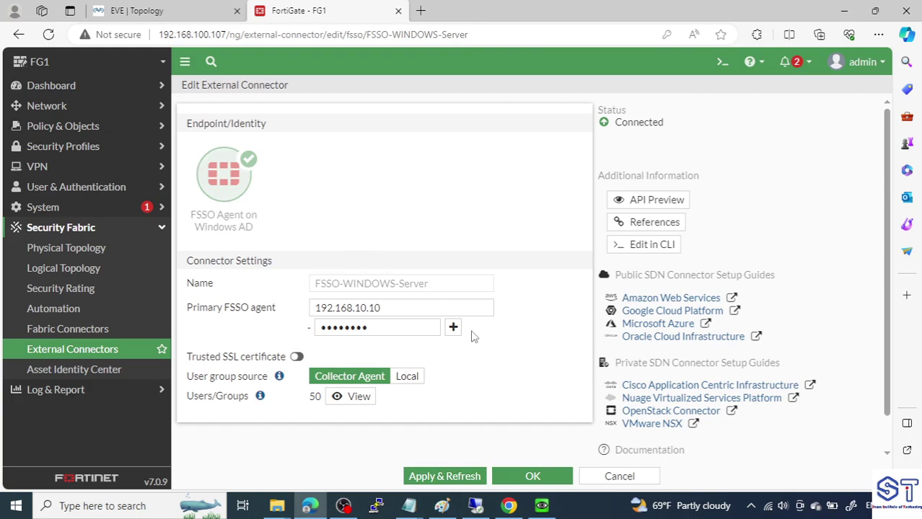
click(364, 404)
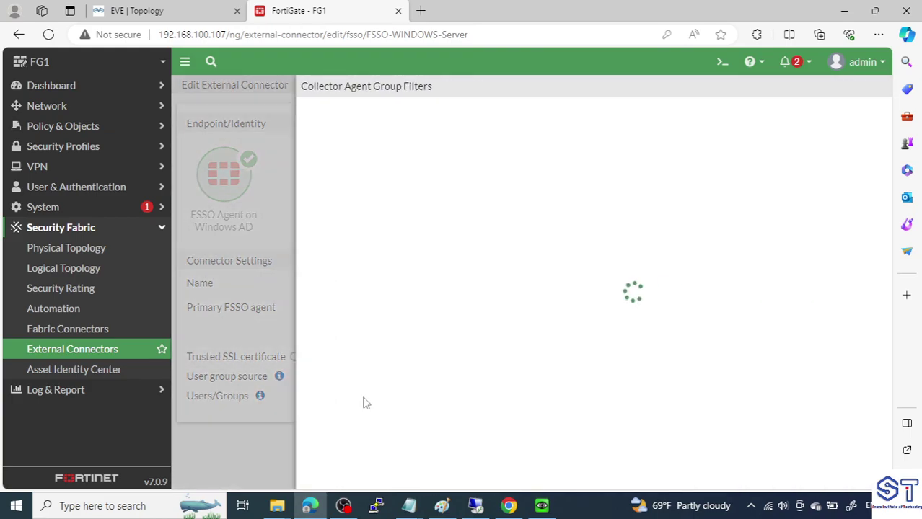
scroll(415, 330, down, 10)
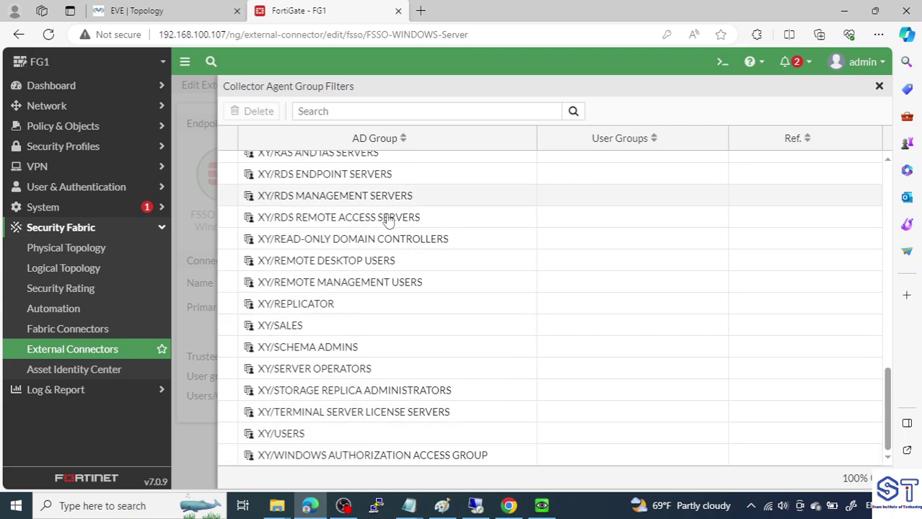
click(281, 326)
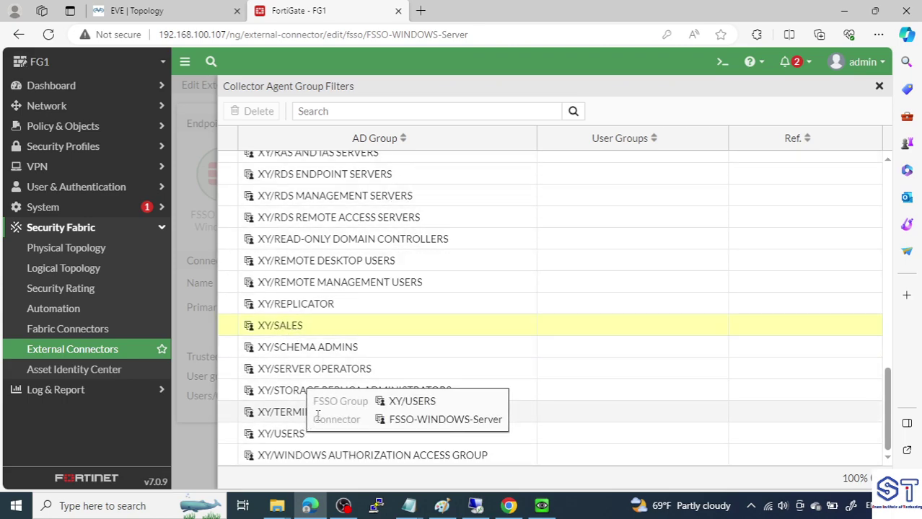
Locate the XY/HR group, close the group list, and save the connector with OK
scroll(346, 374, up, 2)
scroll(346, 373, up, 2)
click(287, 198)
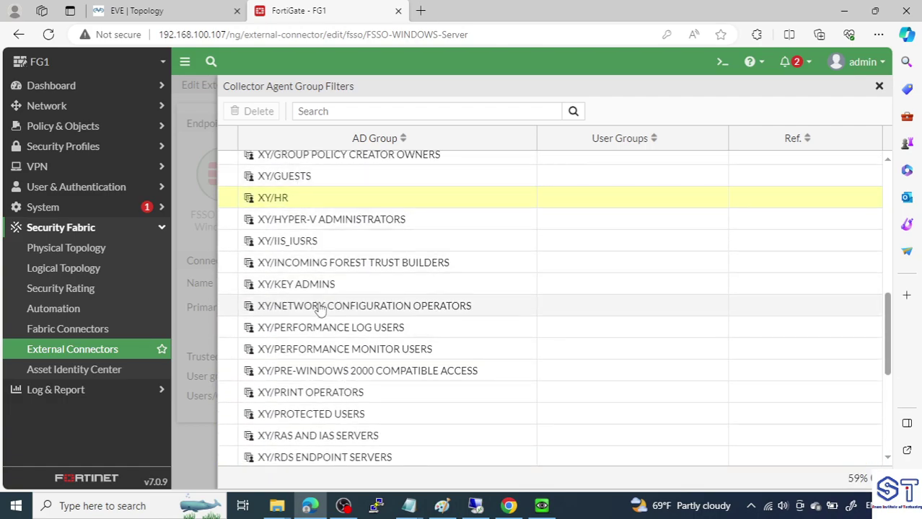
scroll(321, 309, down, 4)
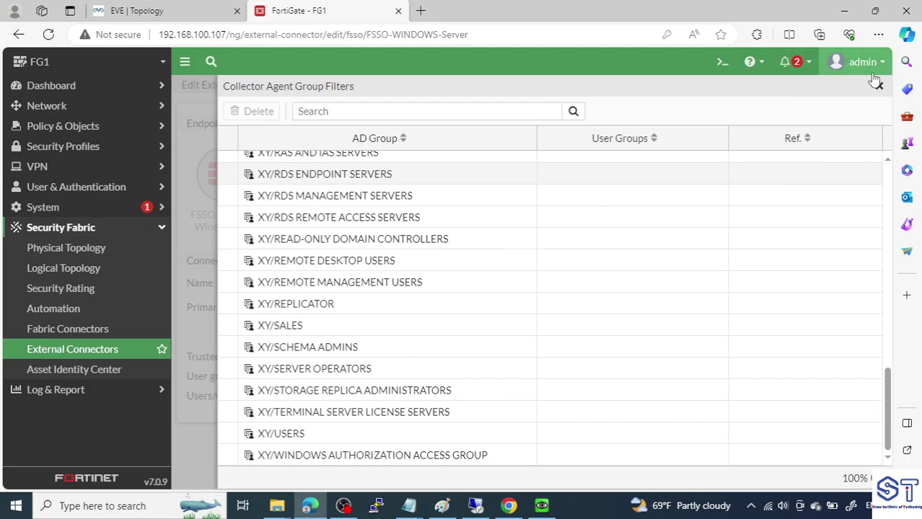
click(878, 88)
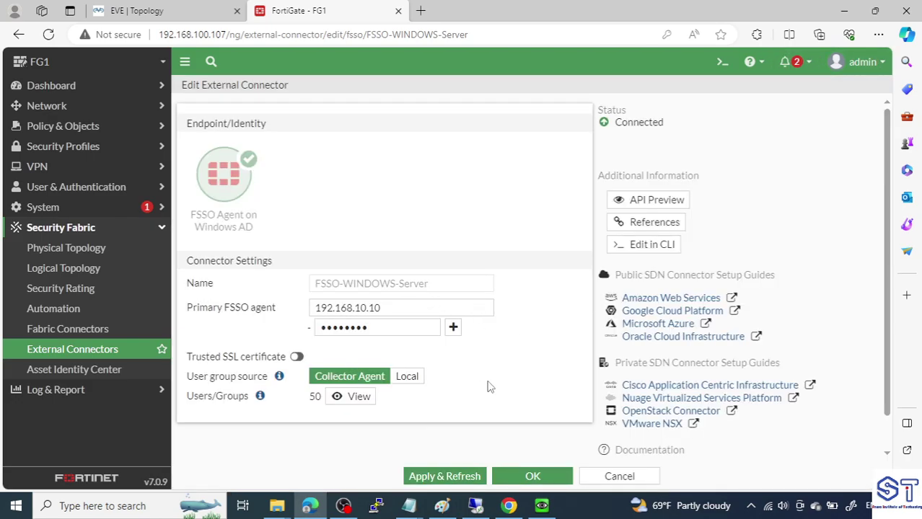
click(532, 476)
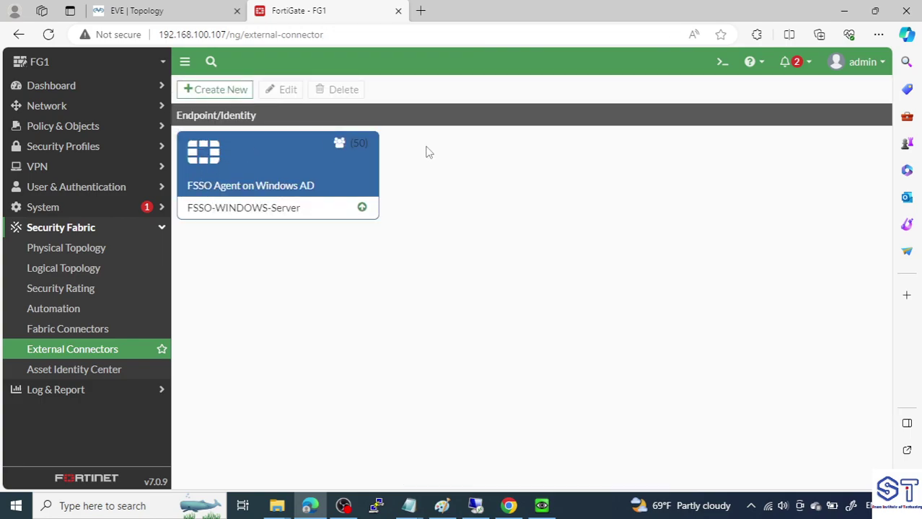
mouse_move(363, 209)
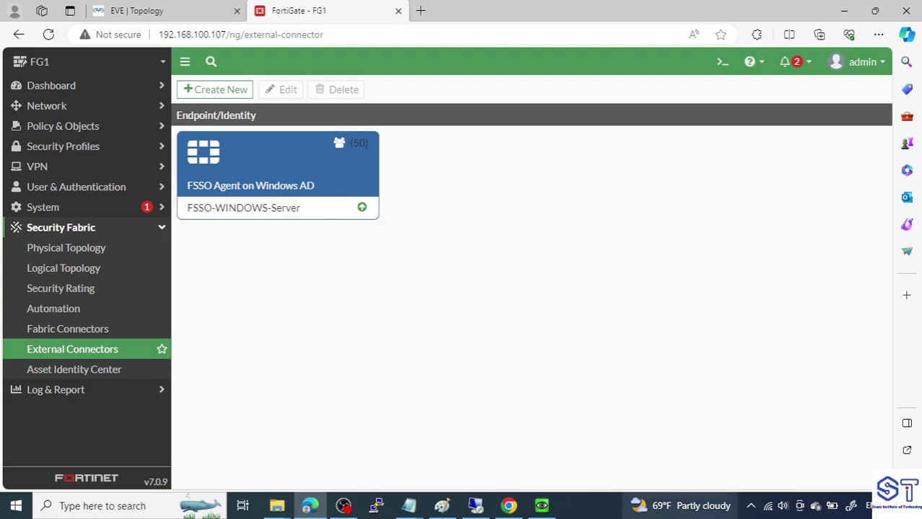
Confirm in the agent's service status that FortiGate 192.168.10.1 is connected, then close it
mouse_move(475, 506)
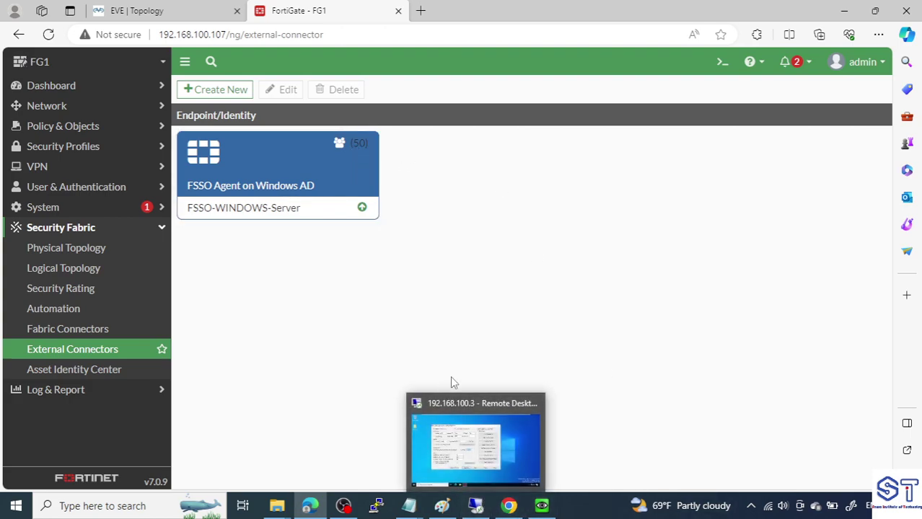
click(469, 443)
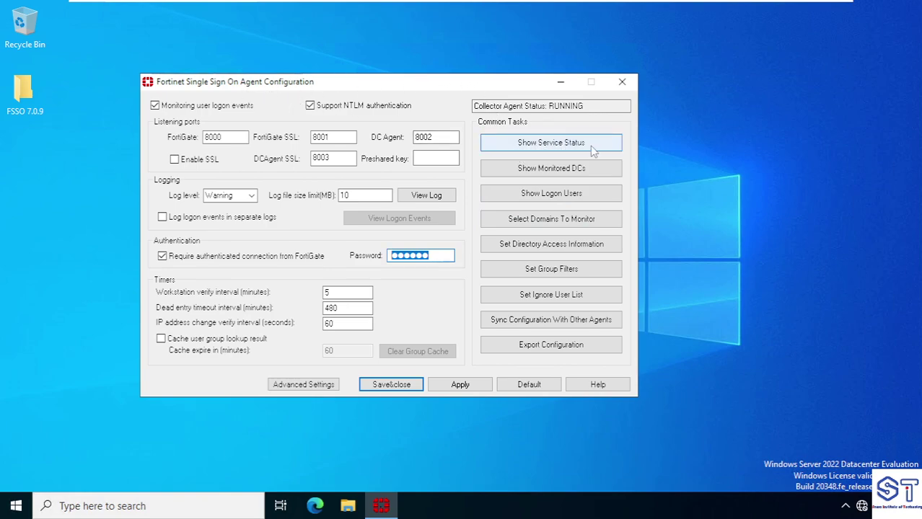
click(573, 147)
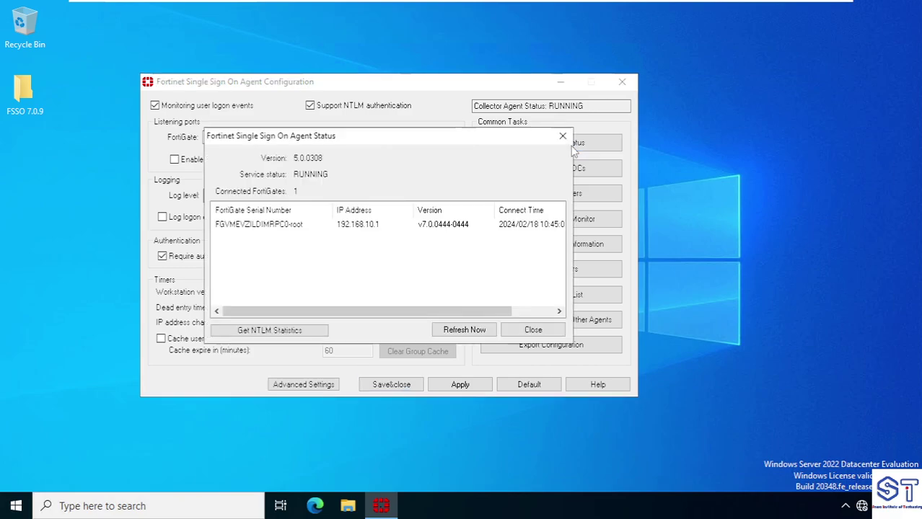
drag(439, 136, 388, 117)
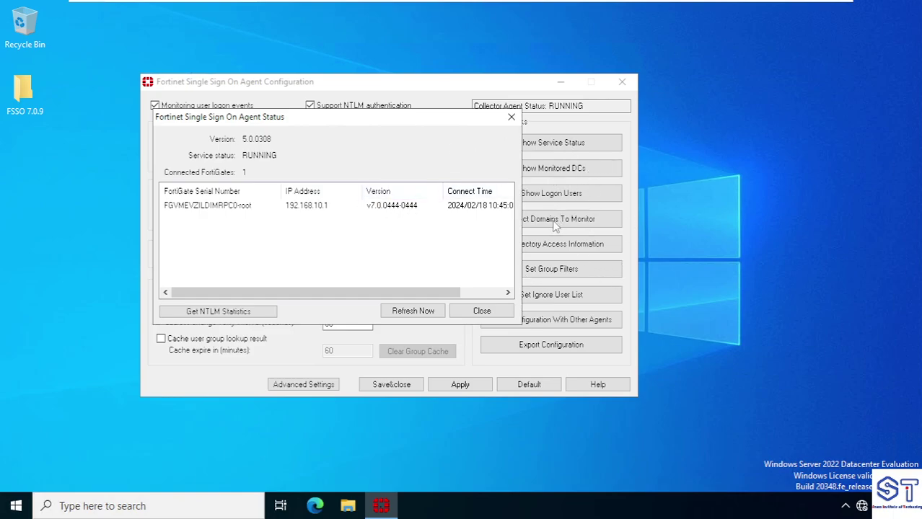
click(214, 209)
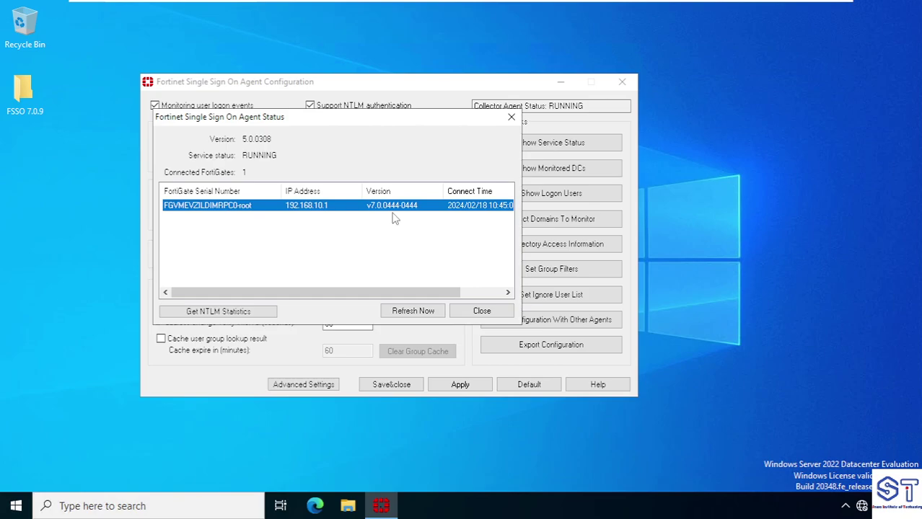
click(512, 116)
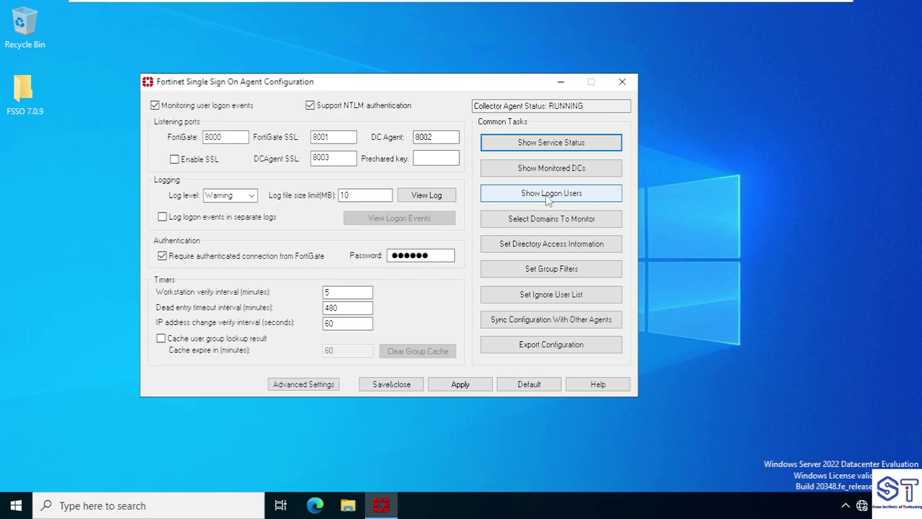
Review the logged-on user at 192.168.10.10 in Show Logon Users, then close the list
click(547, 201)
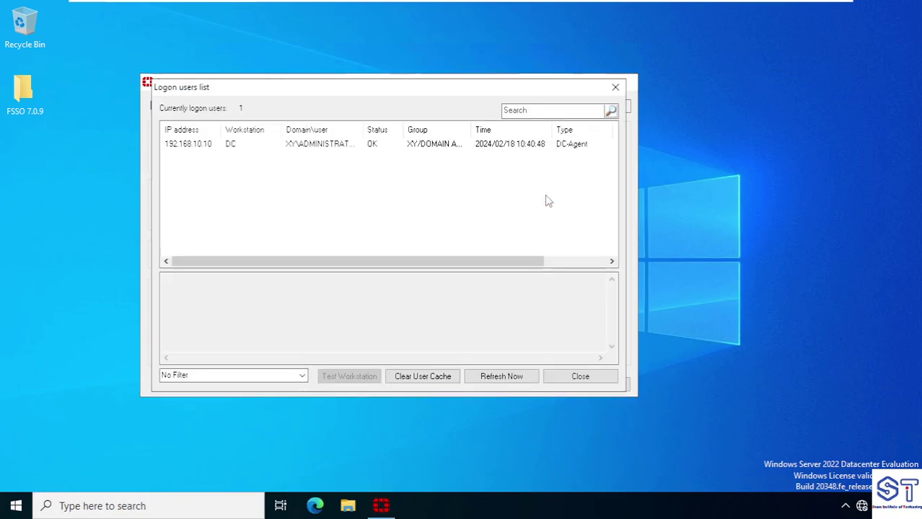
click(318, 148)
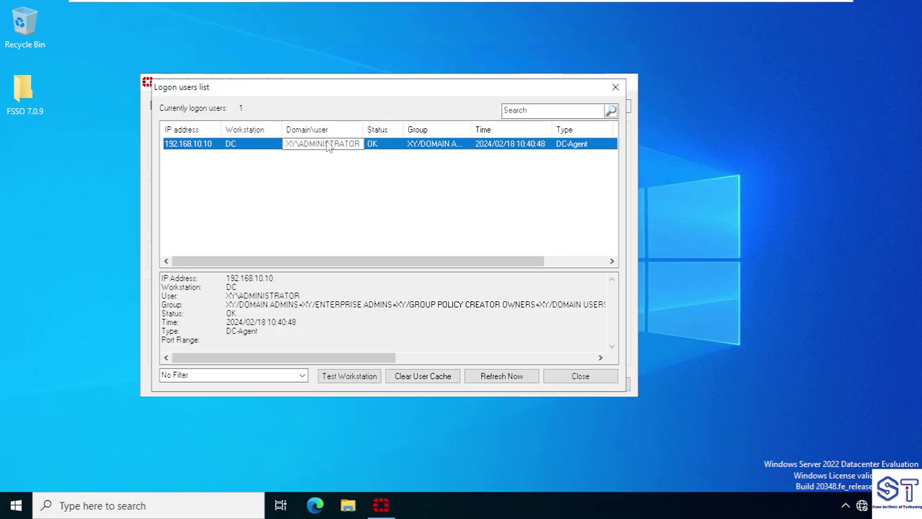
click(15, 506)
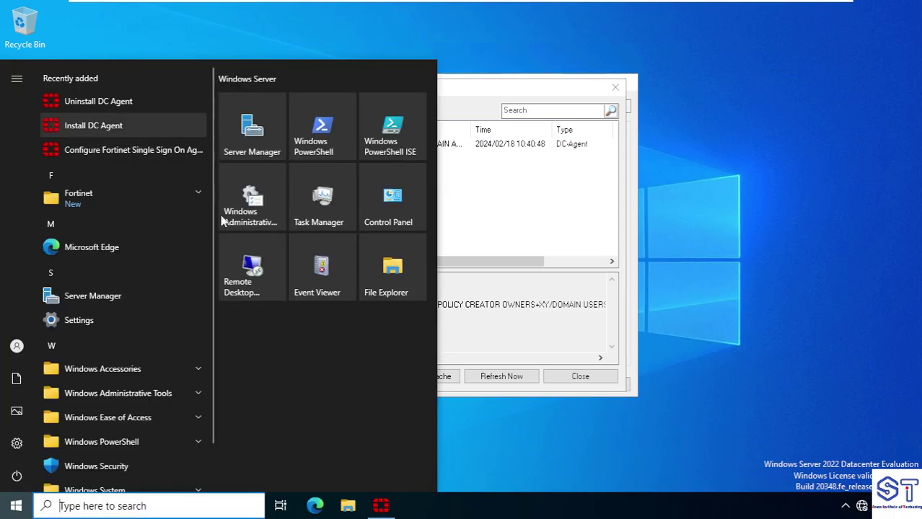
click(469, 225)
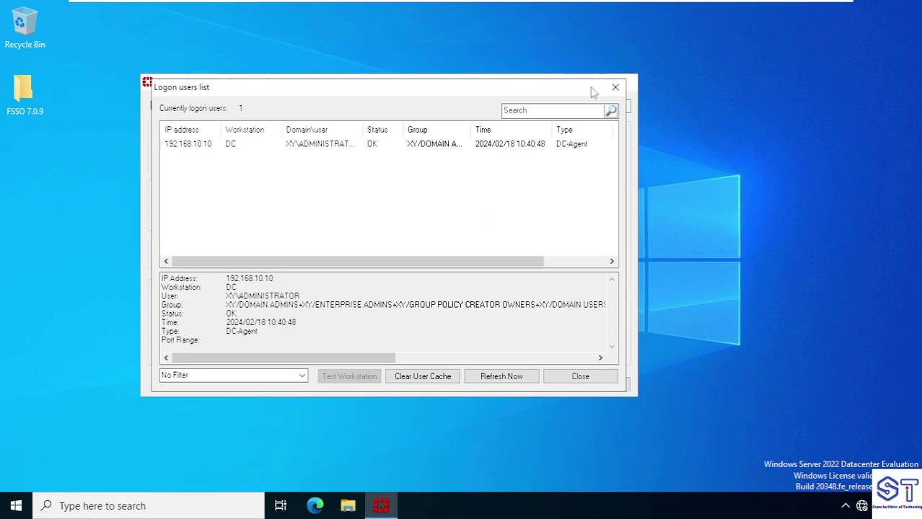
click(616, 88)
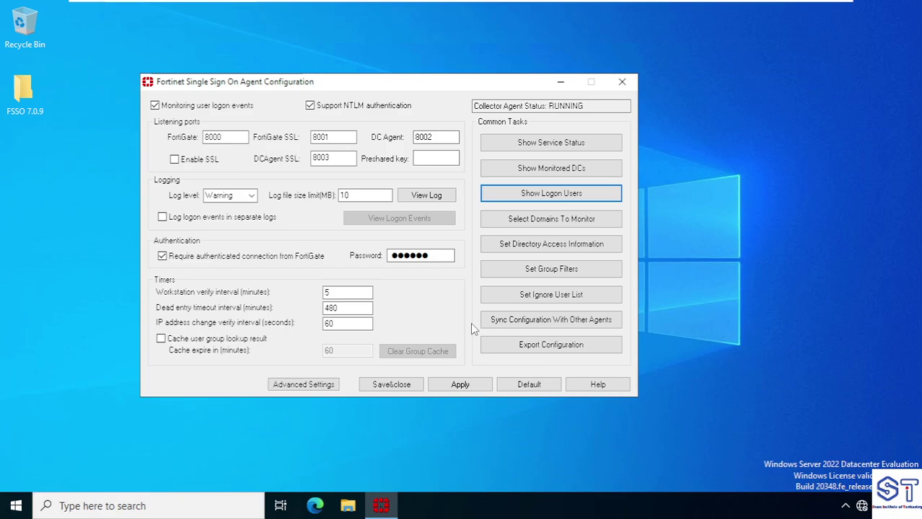
Minimise the server console, open PC1 from the lab topology, and recheck the logon users
click(662, 14)
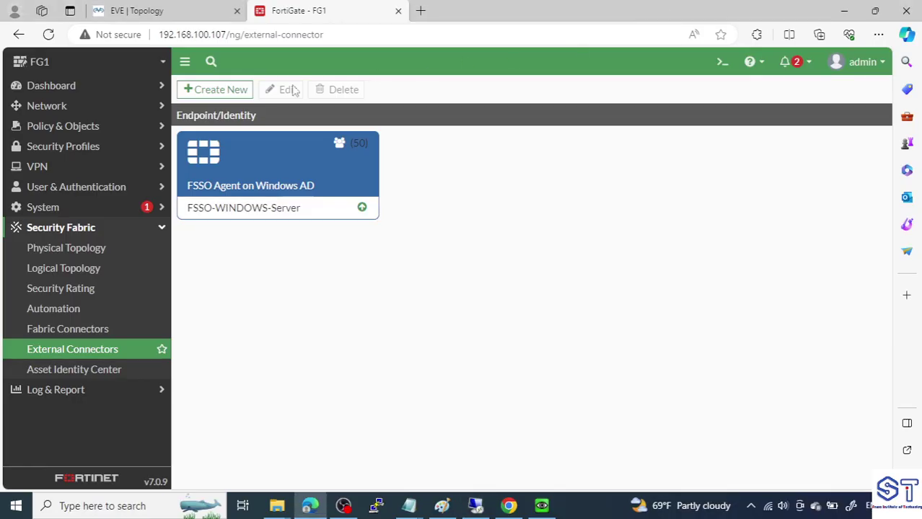
click(160, 13)
drag(158, 184, 155, 176)
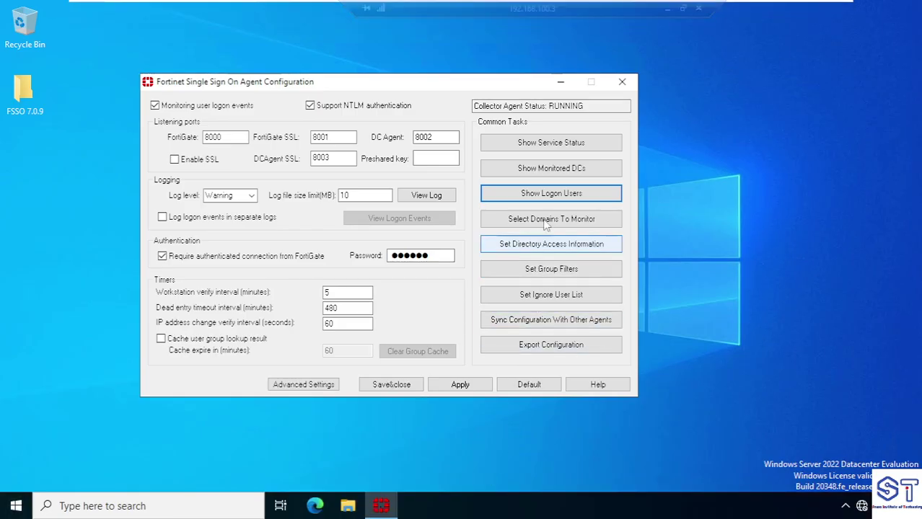
click(552, 196)
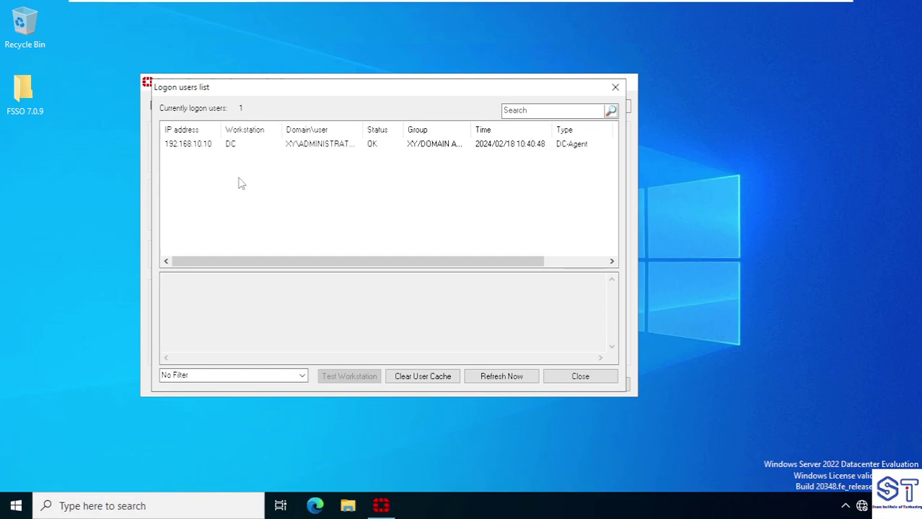
click(615, 87)
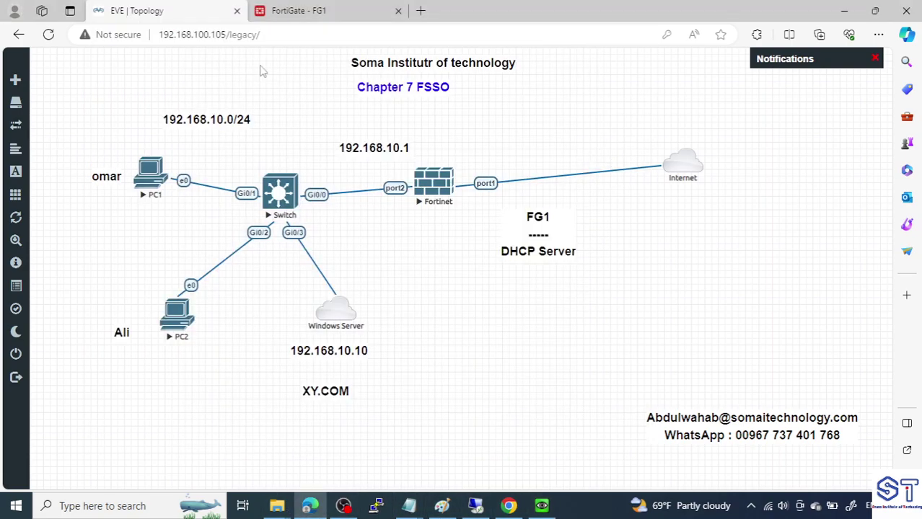
Refresh Dashboard > Firewall User Monitor to show the FSSO user at 192.168.10.10
click(292, 12)
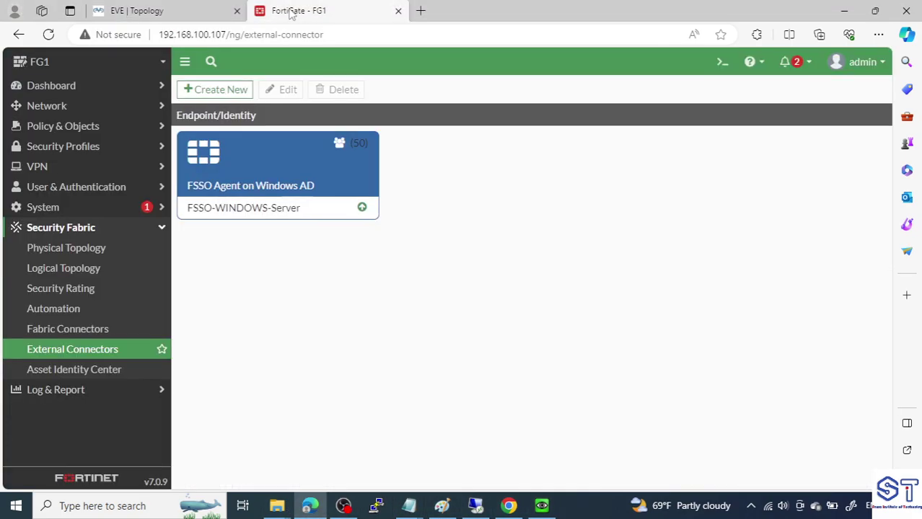
click(80, 91)
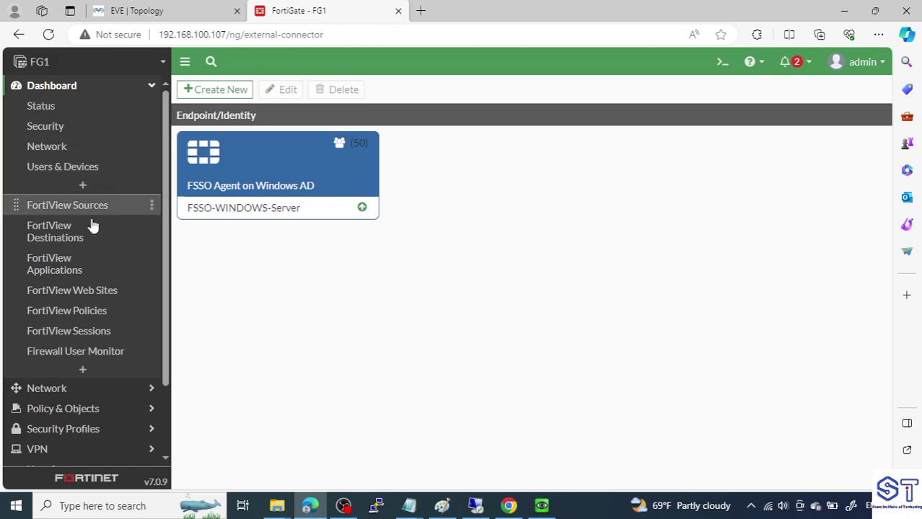
click(114, 353)
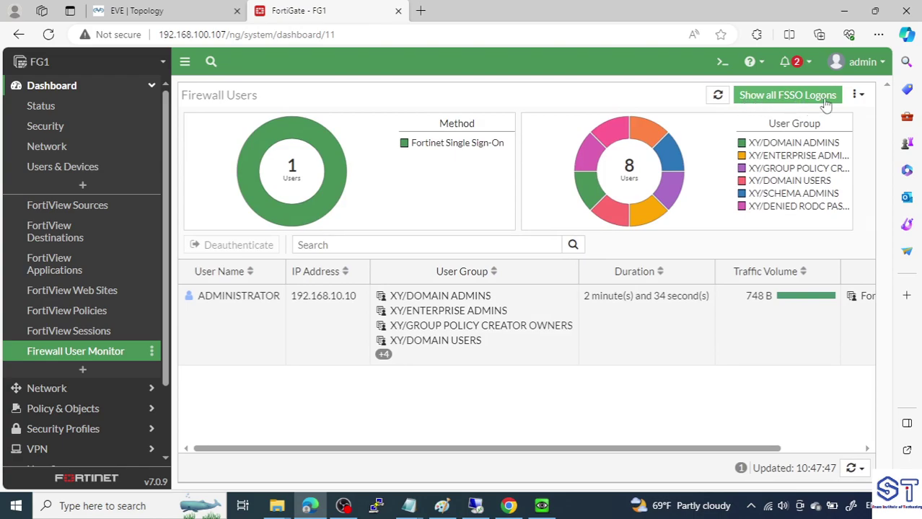
click(826, 104)
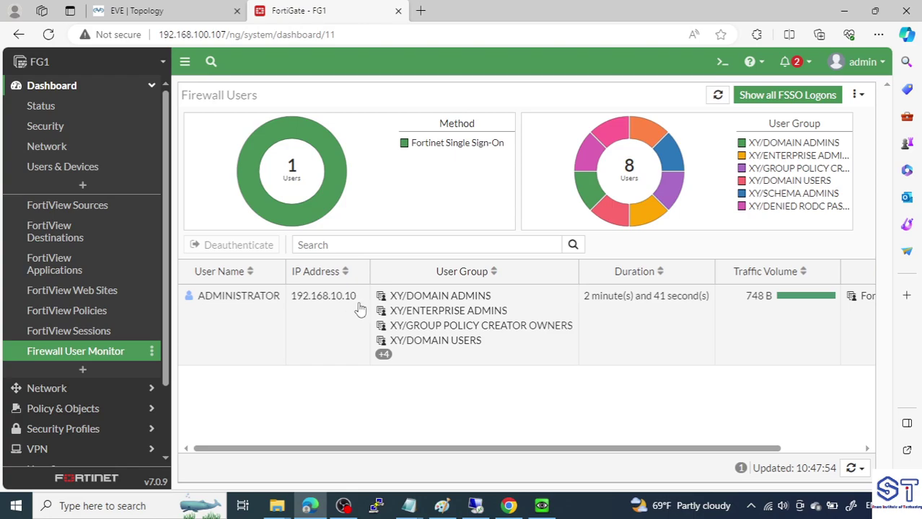
click(193, 7)
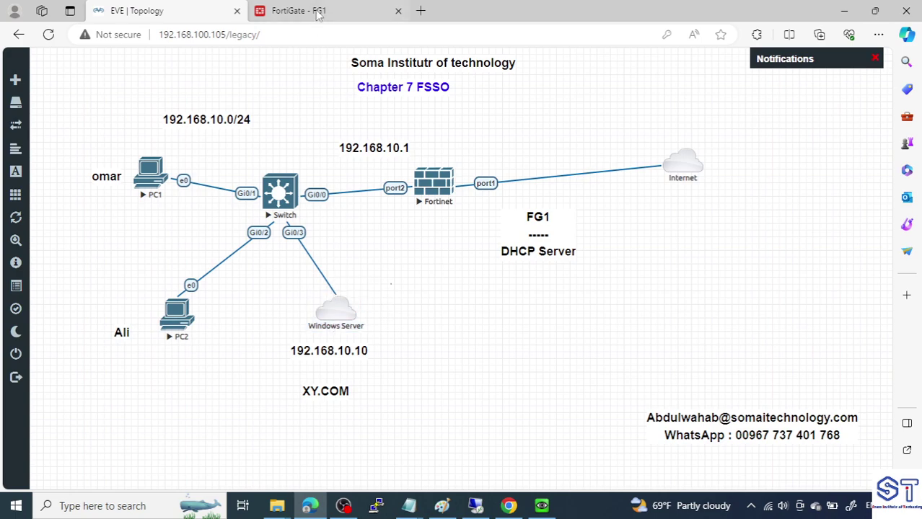
click(310, 11)
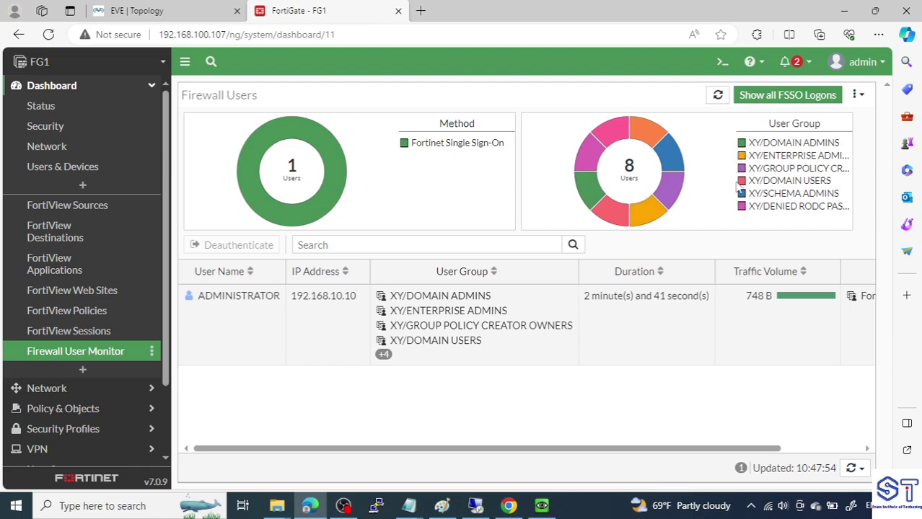
View the EVE lab topology with PC1, PC2, the switch, FortiGate and Windows Server
click(137, 11)
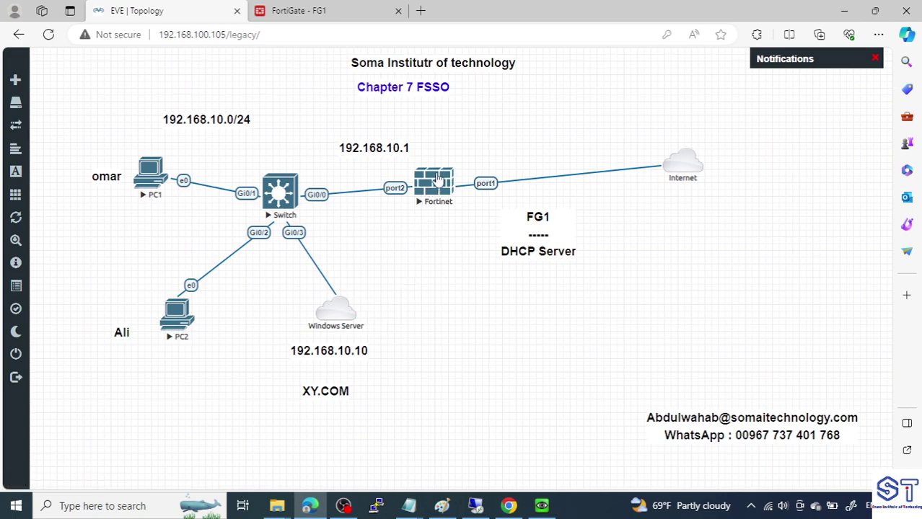
mouse_move(325, 304)
mouse_move(319, 324)
mouse_move(409, 506)
click(505, 462)
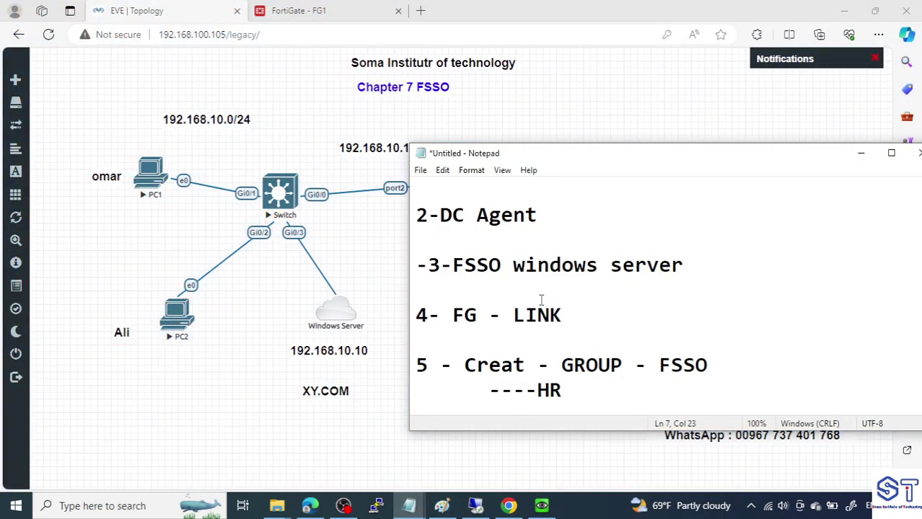
drag(570, 316, 408, 318)
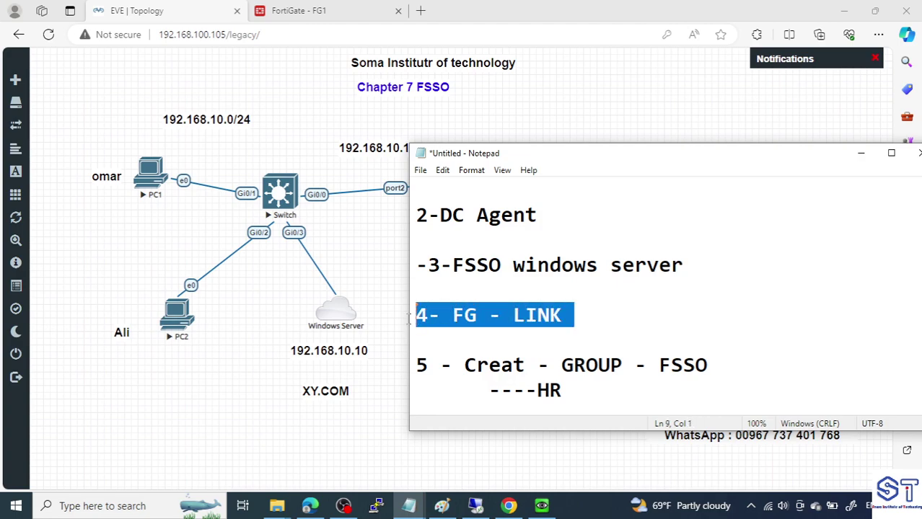
scroll(536, 335, down, 1)
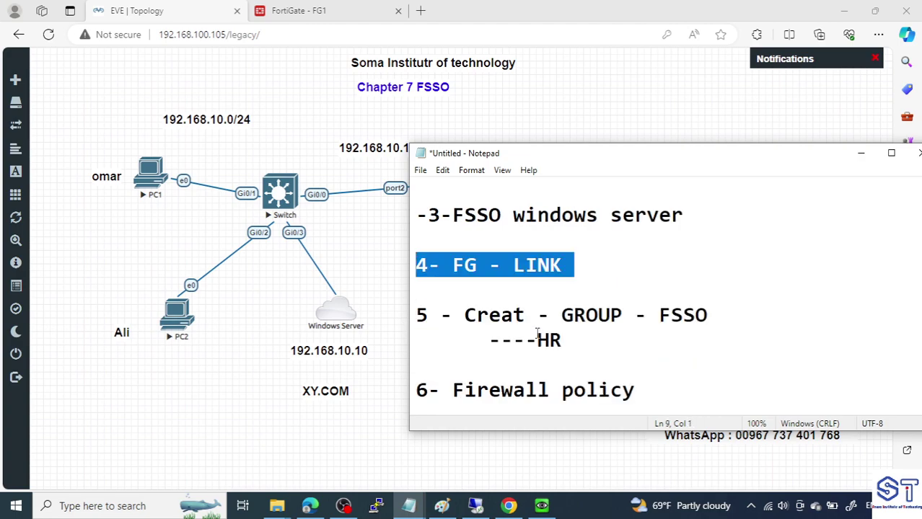
drag(527, 320, 452, 318)
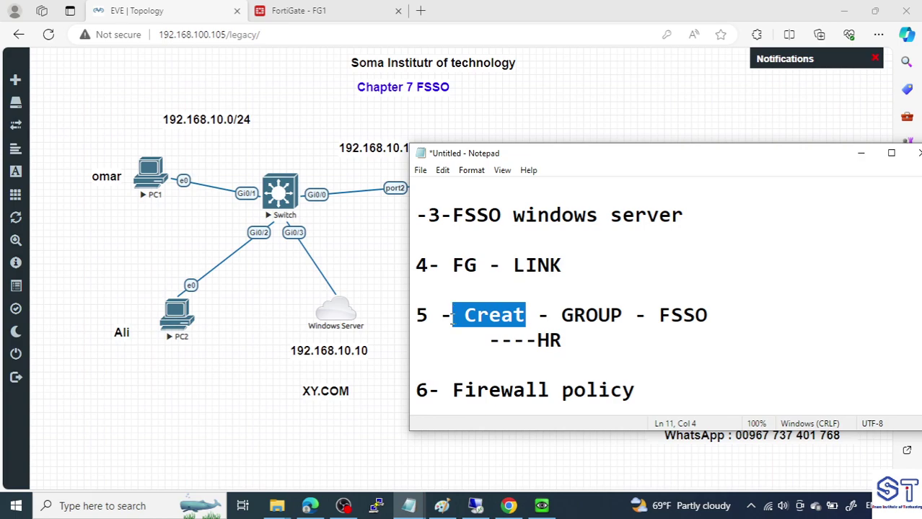
drag(659, 319, 711, 319)
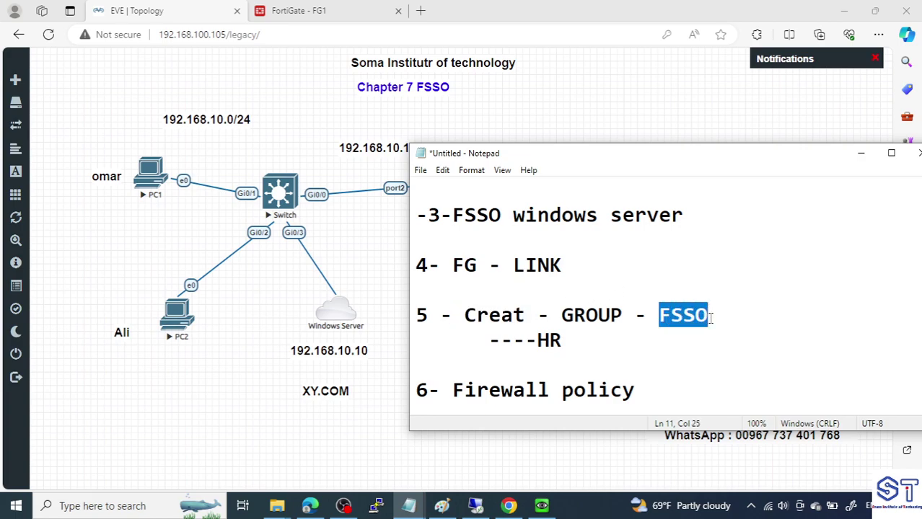
click(299, 10)
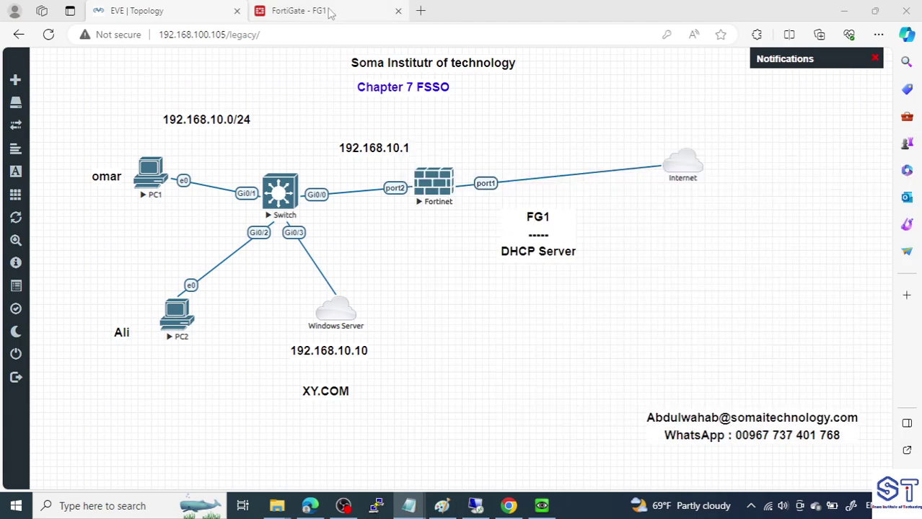
Start a new group under User & Authentication > User Groups
scroll(94, 384, down, 3)
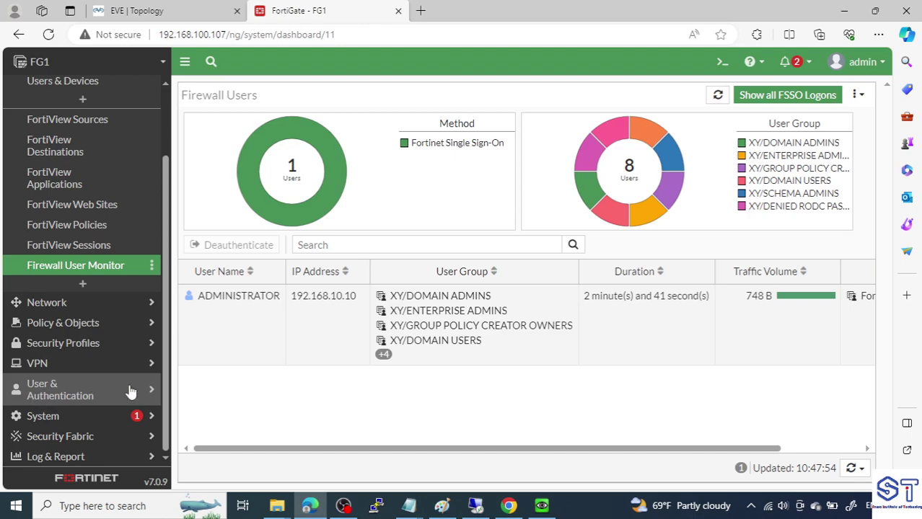
click(100, 391)
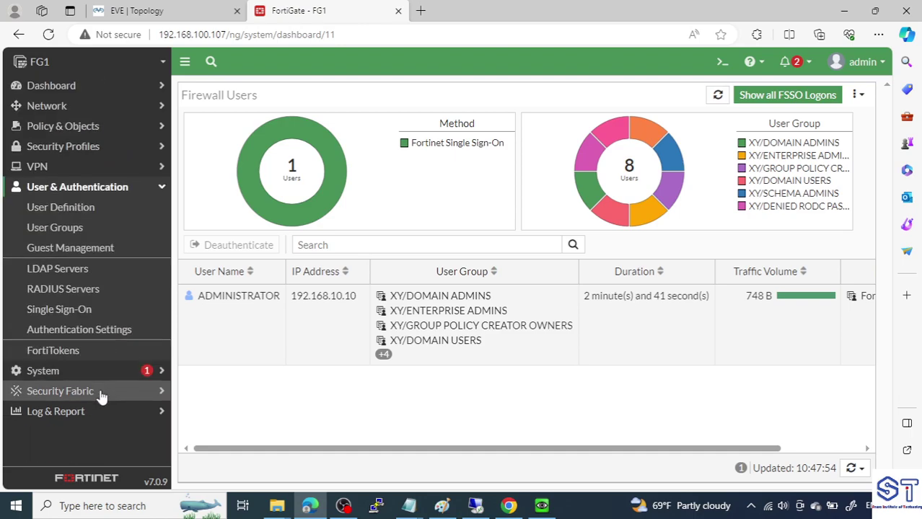
click(67, 229)
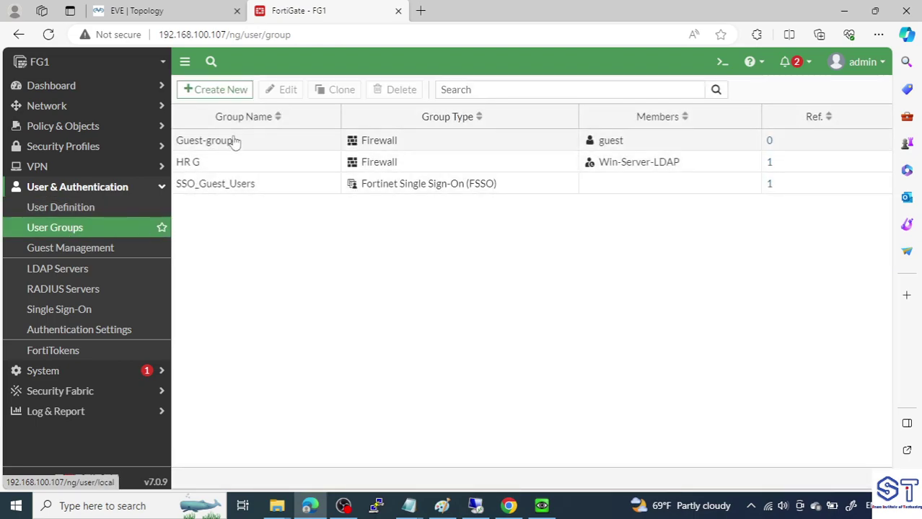
click(231, 94)
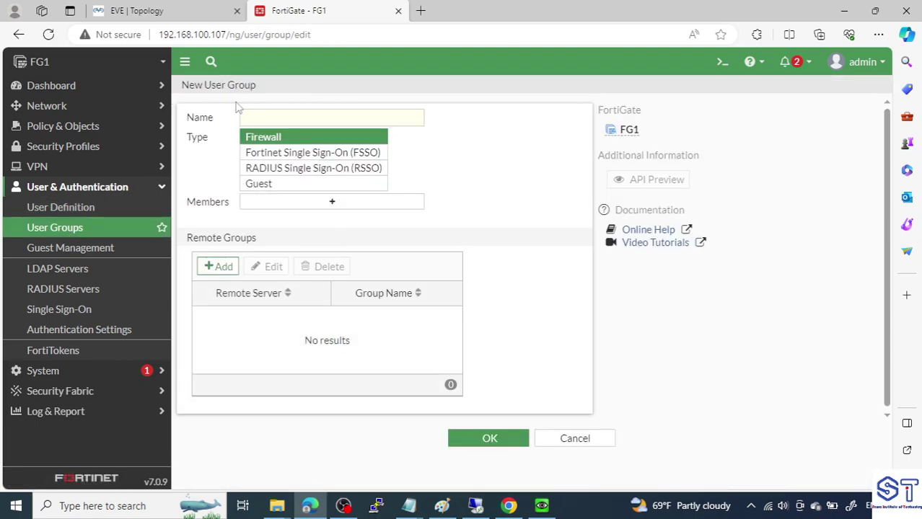
Enter HR FSSO as the new user group's name
click(289, 117)
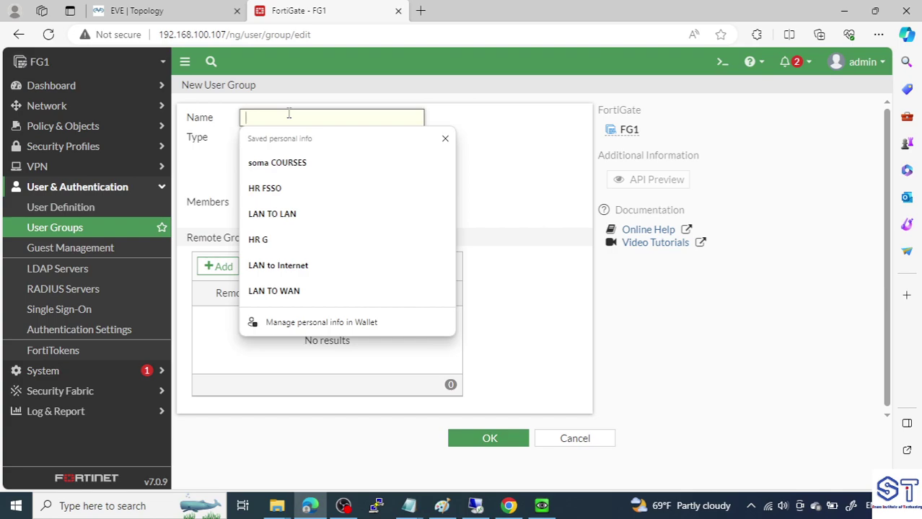
text(HR FSSO)
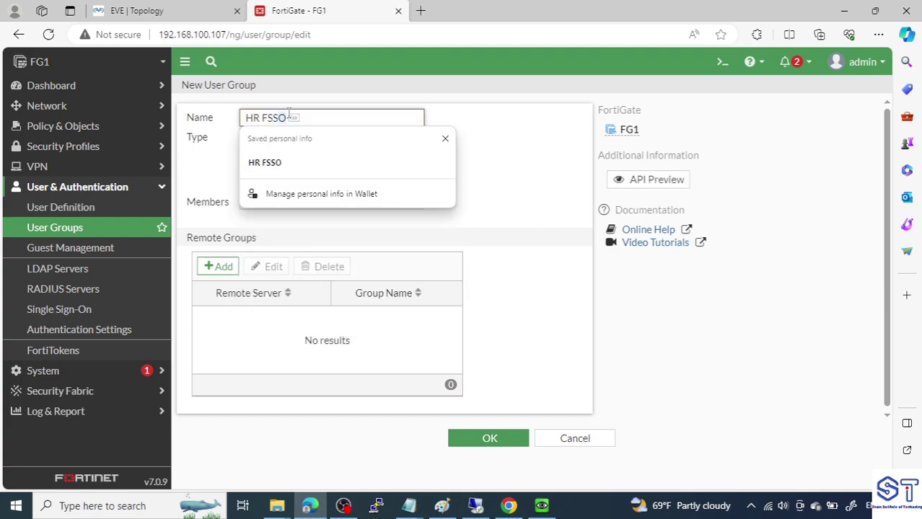
text(SSS)
click(548, 198)
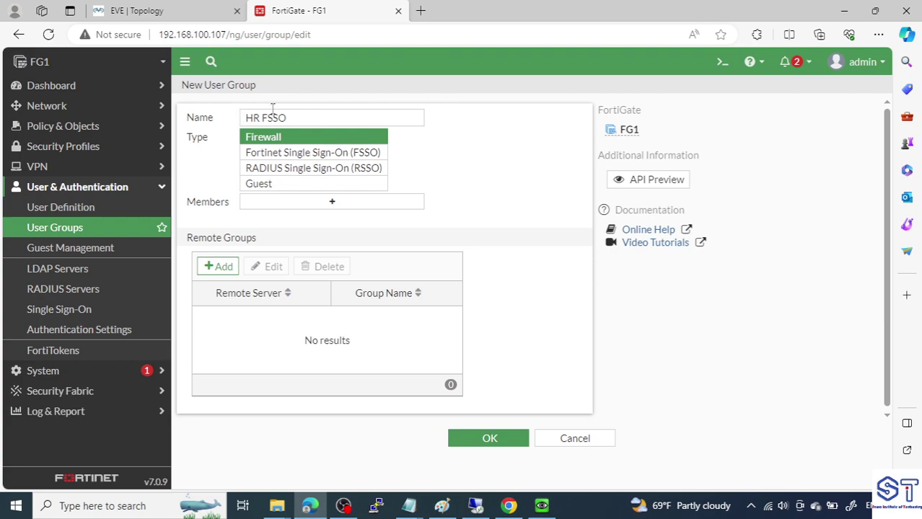
drag(260, 116, 243, 117)
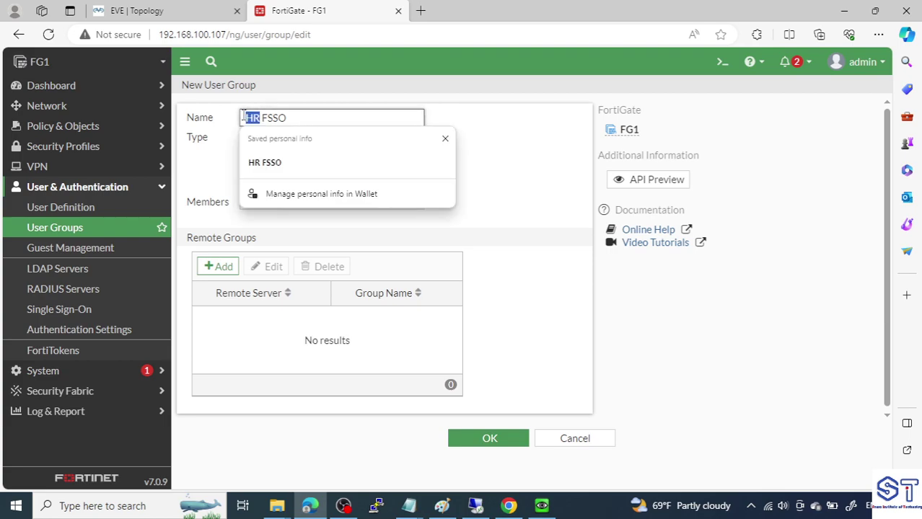
click(144, 11)
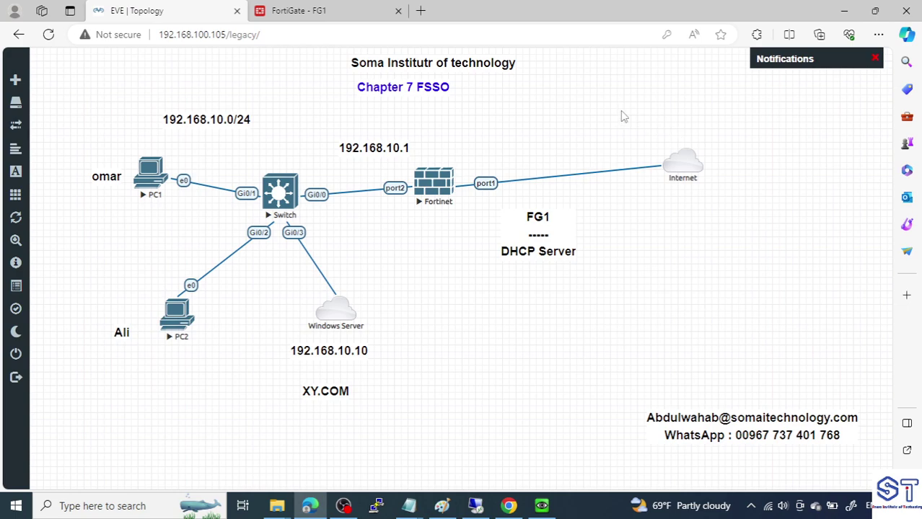
click(285, 10)
Keep the group name HR FSSO and set its type to Fortinet Single Sign-On (FSSO)
triple_click(313, 113)
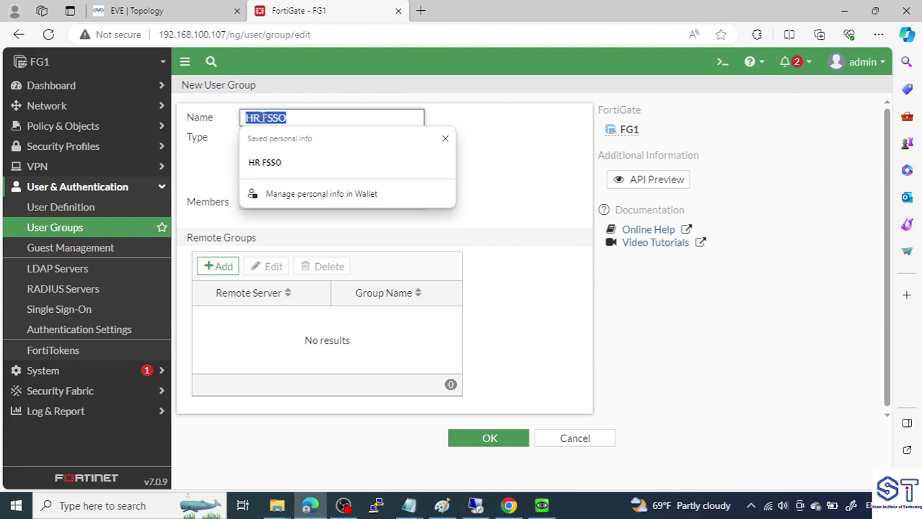
click(511, 117)
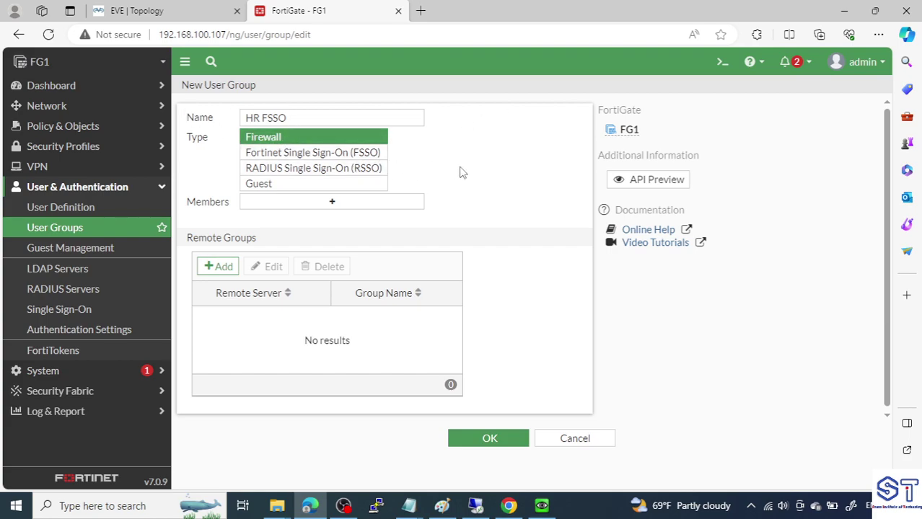
drag(297, 121, 198, 123)
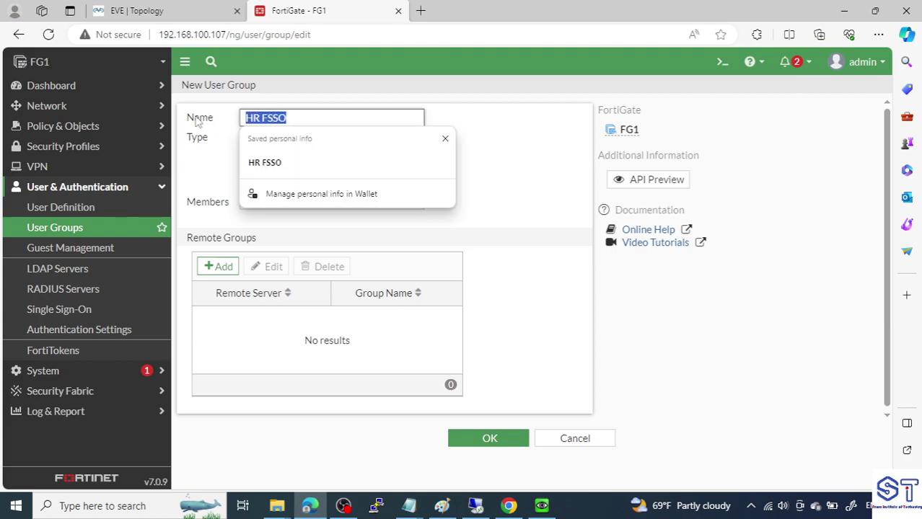
click(580, 143)
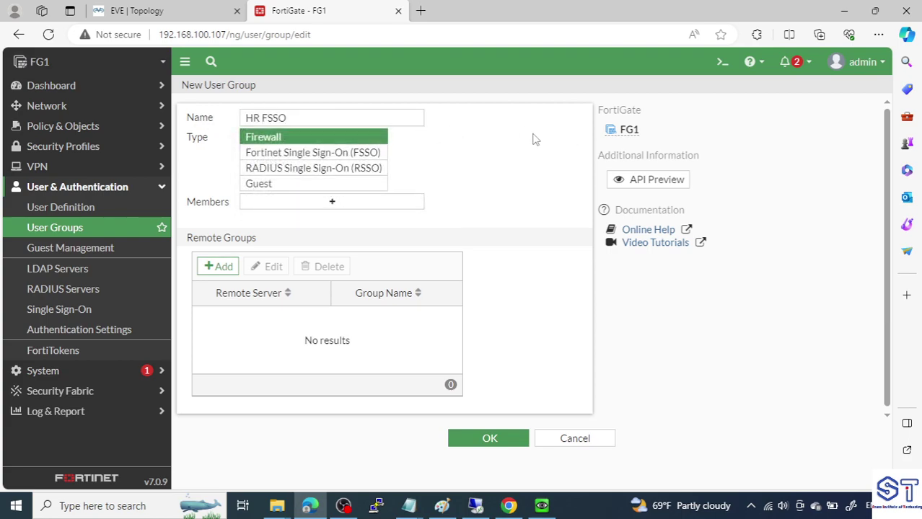
click(347, 153)
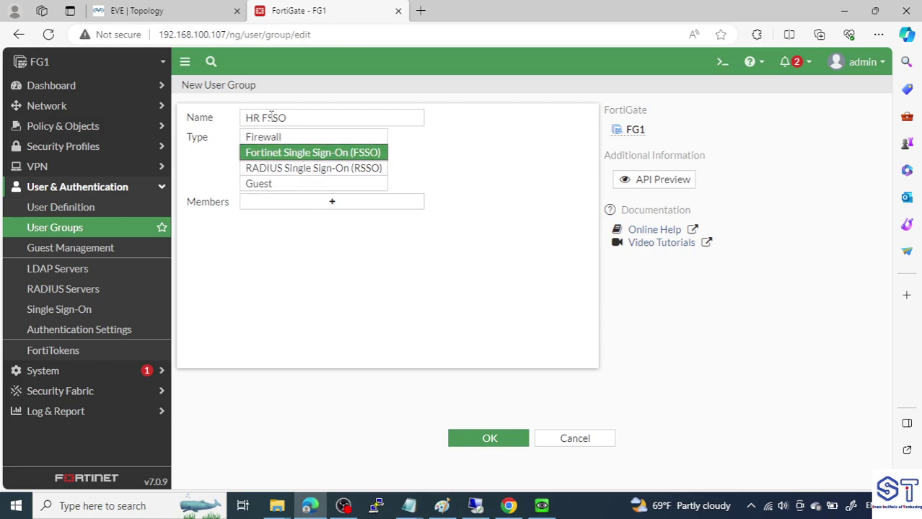
click(352, 209)
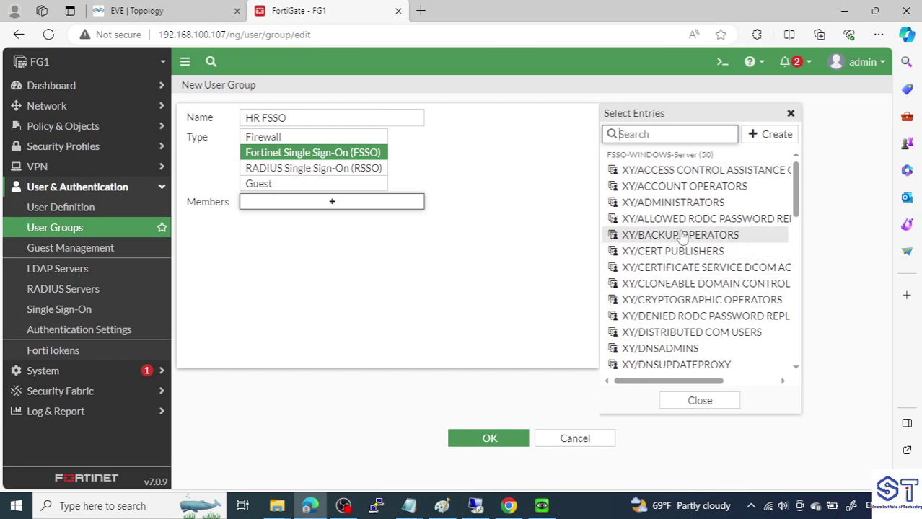
Filter the FSSO group list for HR and add XY/HR as a member
scroll(697, 321, down, 5)
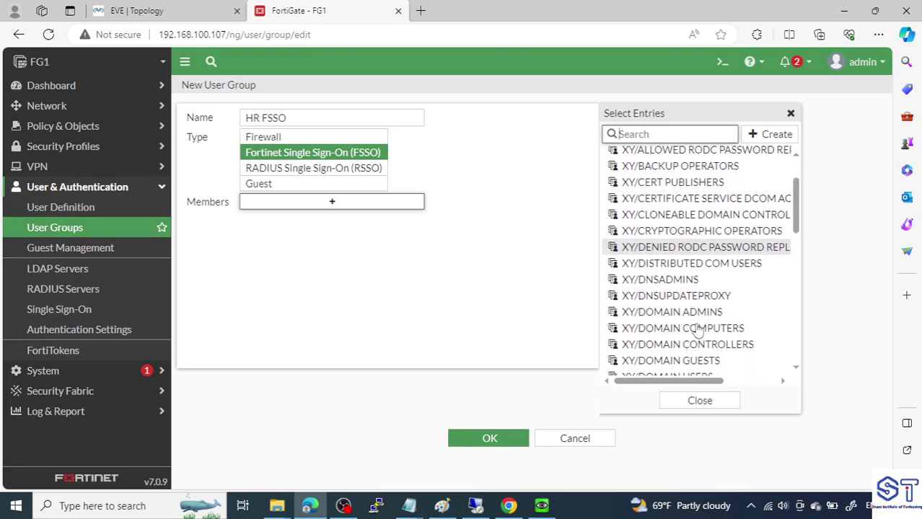
scroll(698, 330, down, 10)
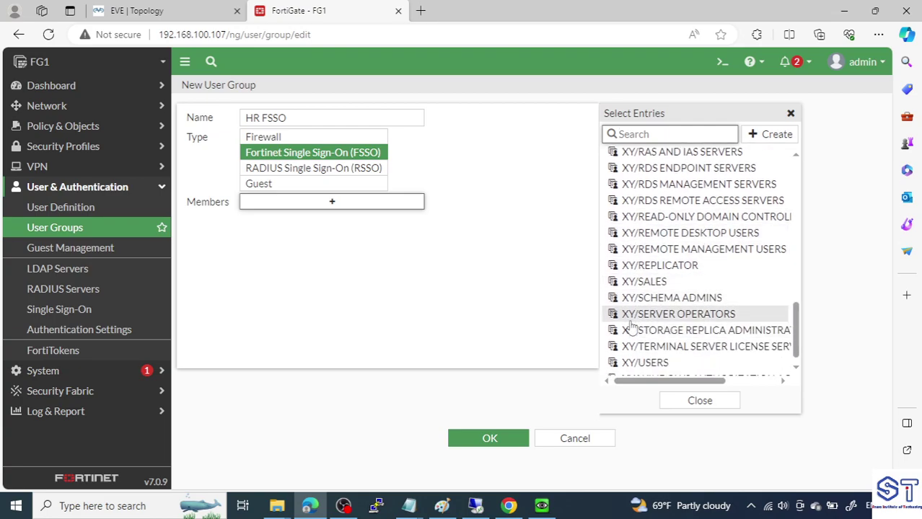
scroll(630, 326, up, 1)
scroll(630, 326, up, 2)
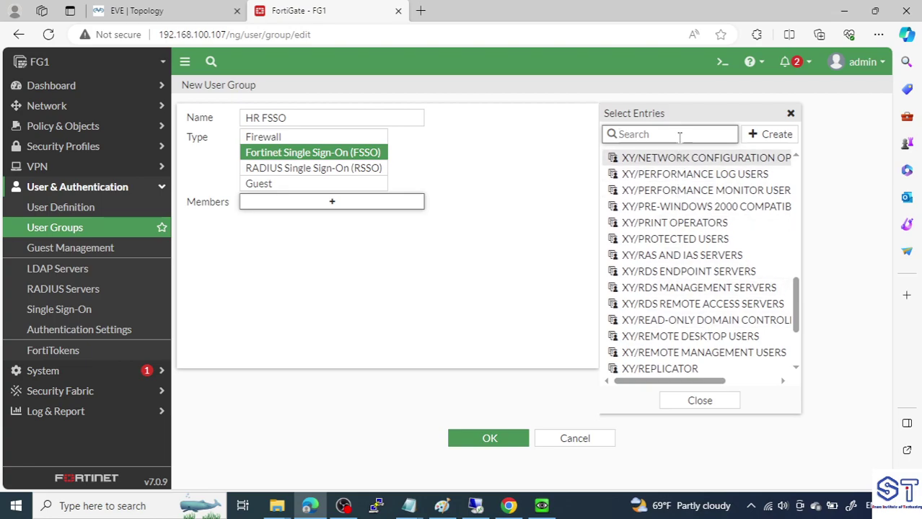
mouse_move(685, 227)
text(HR)
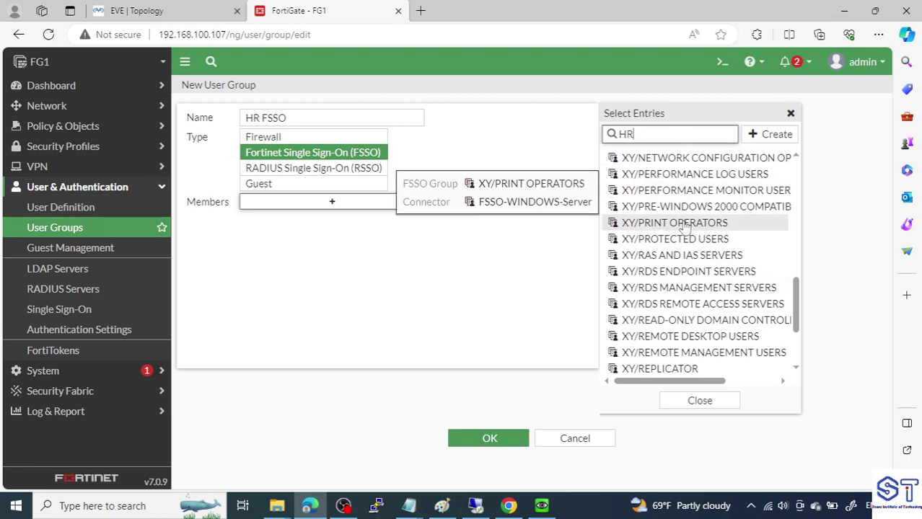
key(Return)
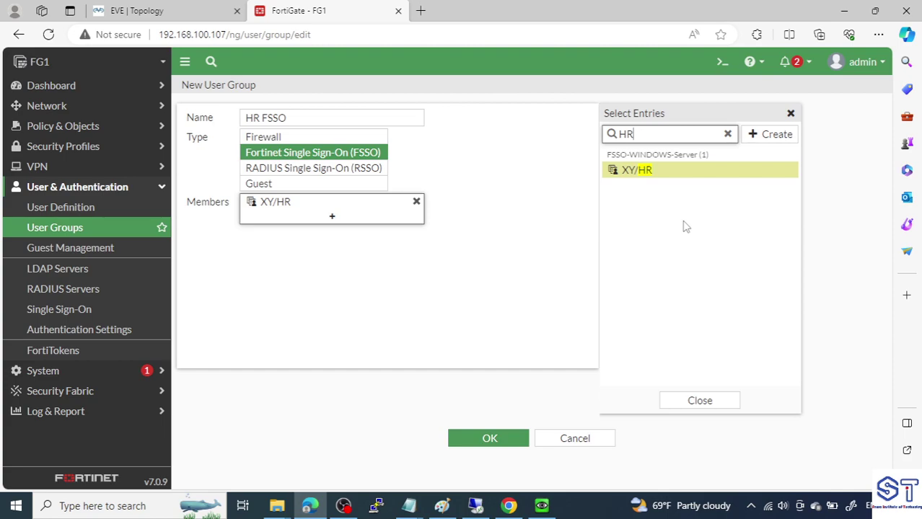
mouse_move(338, 203)
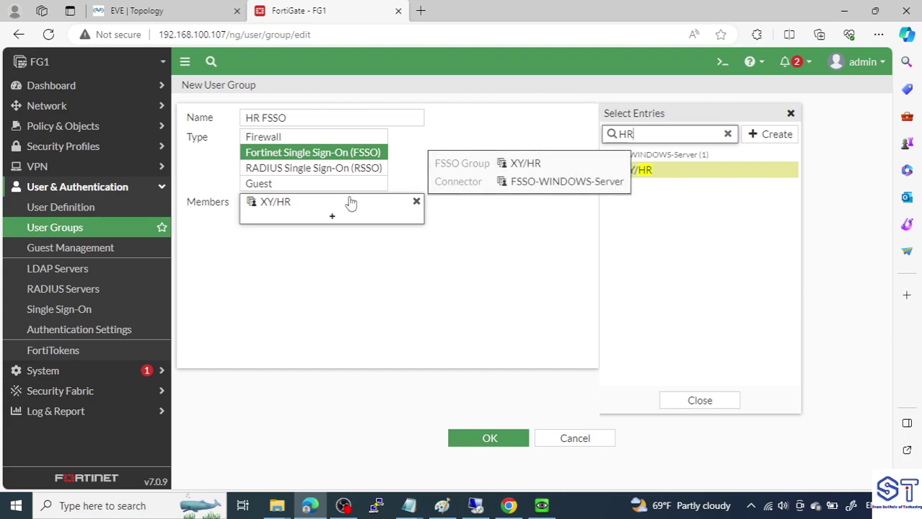
click(508, 262)
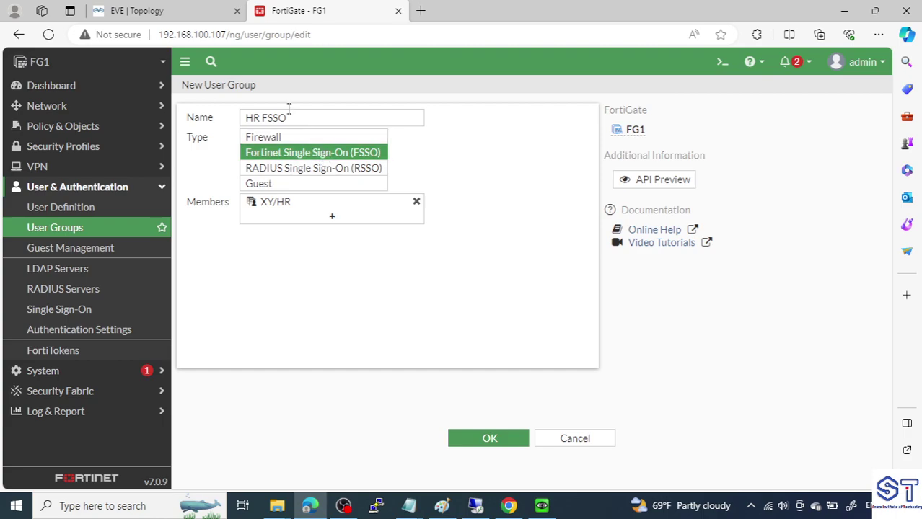
Save the HR FSSO user group and bring the Notepad checklist forward
drag(293, 118, 246, 118)
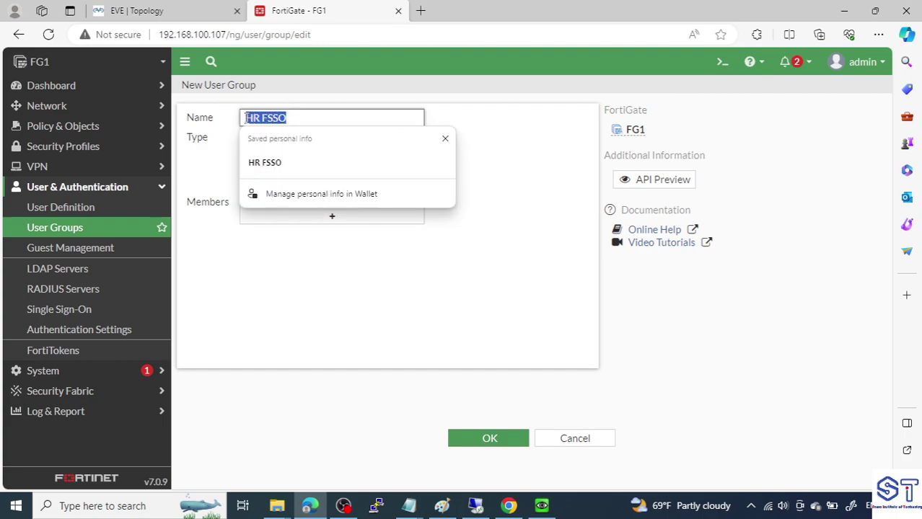
click(516, 127)
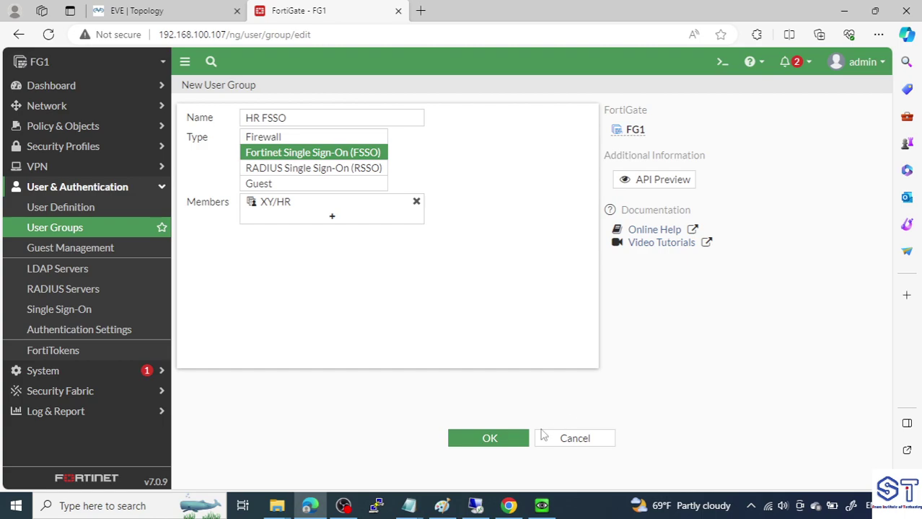
click(489, 437)
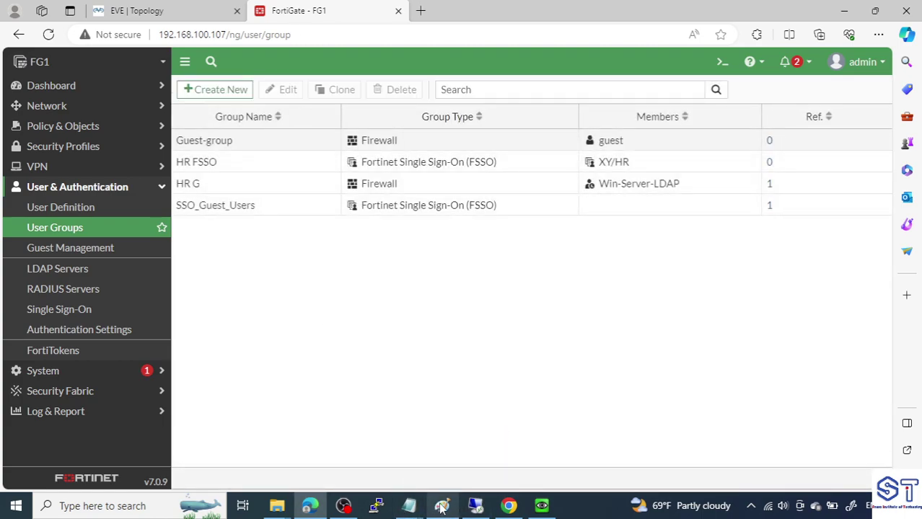
mouse_move(408, 506)
click(530, 443)
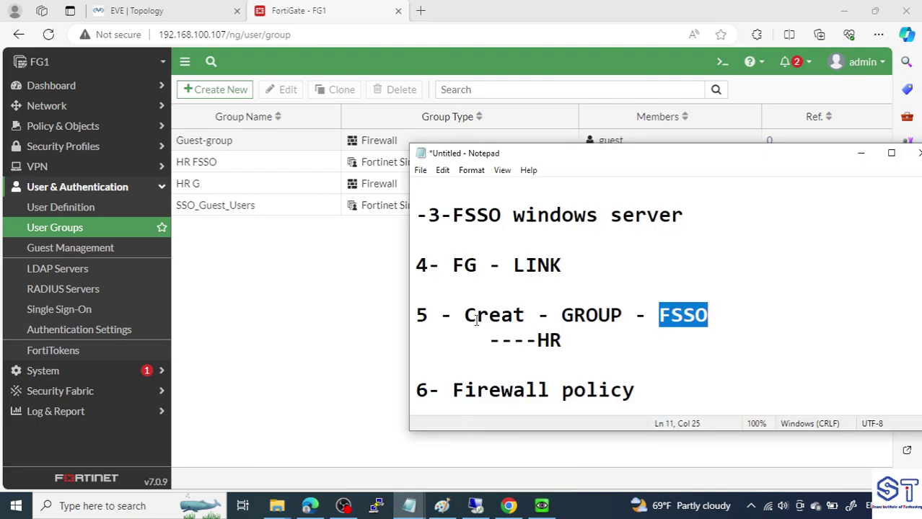
Highlight the HR and FSSO words under step 5 in the notes, then show the EVE topology
drag(444, 318, 715, 314)
drag(538, 349, 567, 340)
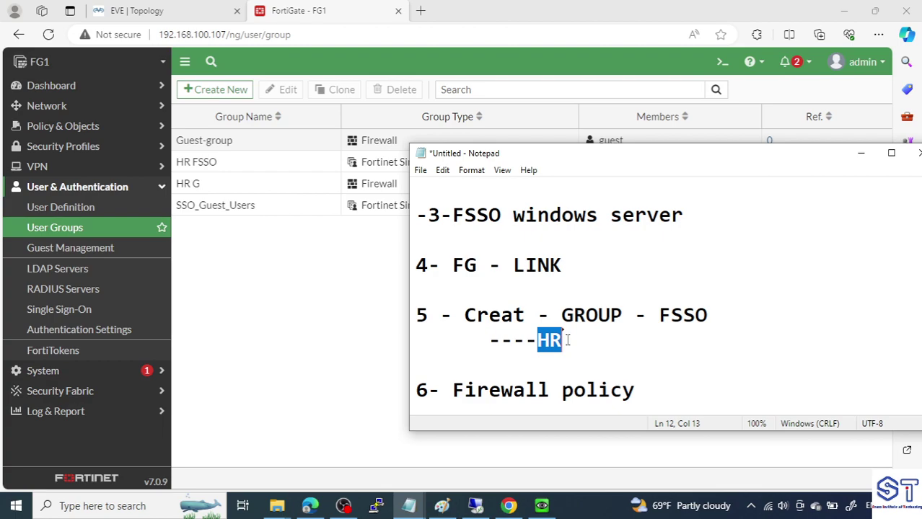
drag(657, 318, 713, 312)
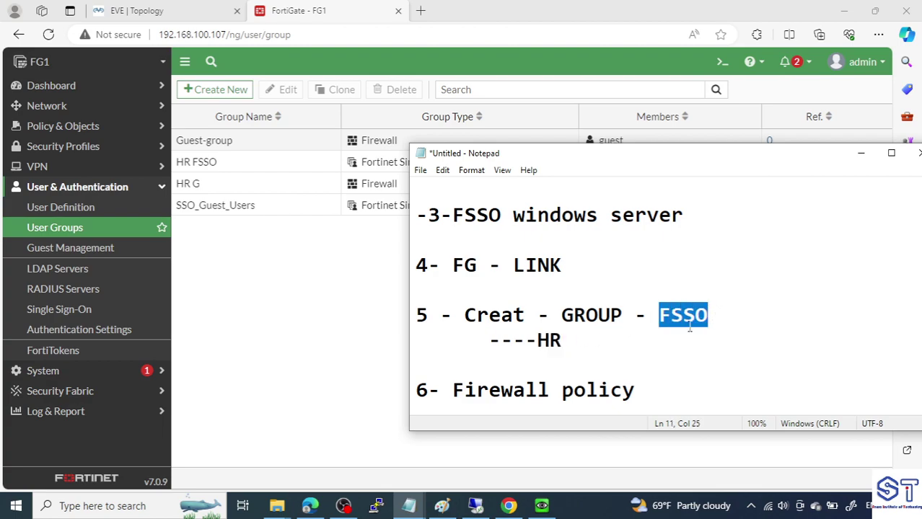
click(560, 353)
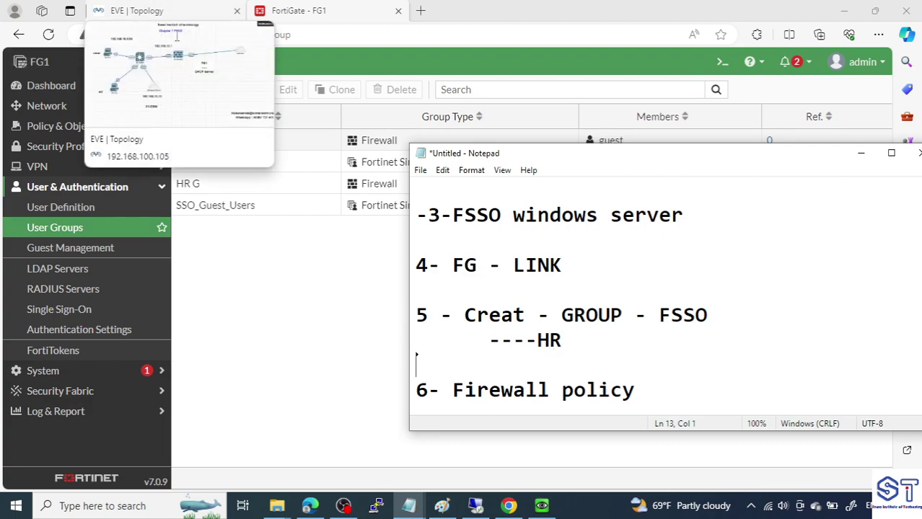
drag(538, 341, 564, 340)
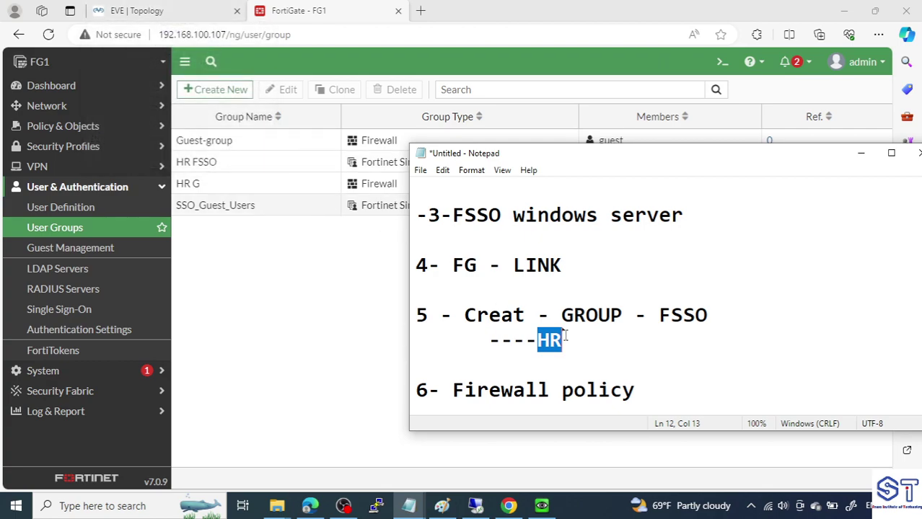
drag(655, 306, 711, 308)
click(154, 8)
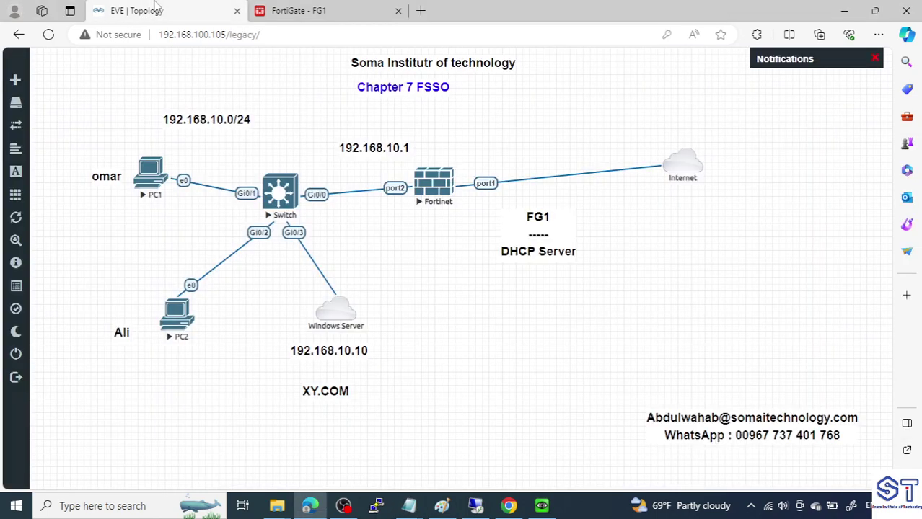
Select PC2 on the topology, review steps 5 and 6 in the notes, then return to FortiGate
drag(148, 261, 205, 364)
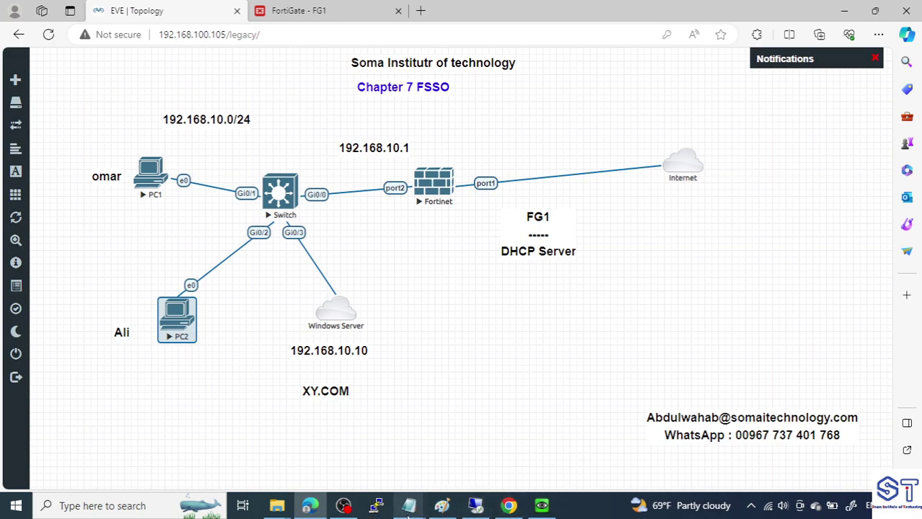
mouse_move(408, 506)
click(483, 461)
drag(418, 364, 441, 307)
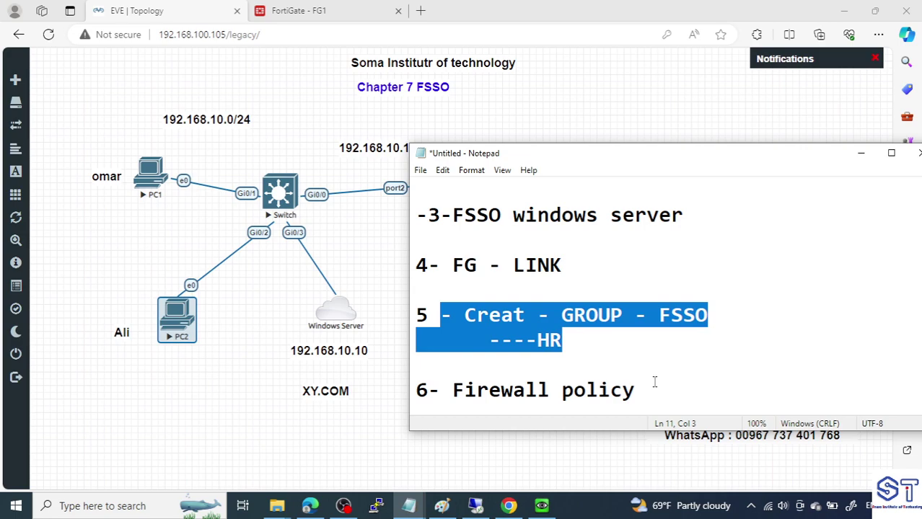
drag(647, 390, 455, 399)
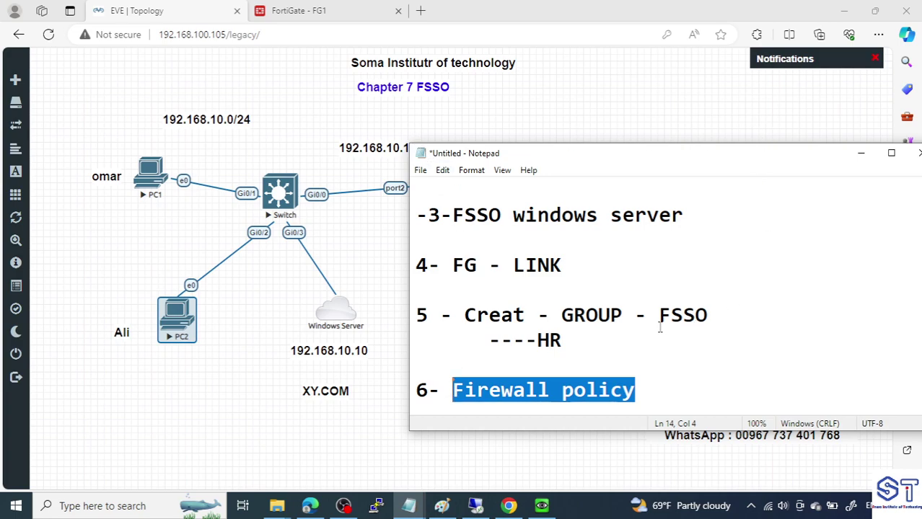
drag(714, 311, 416, 315)
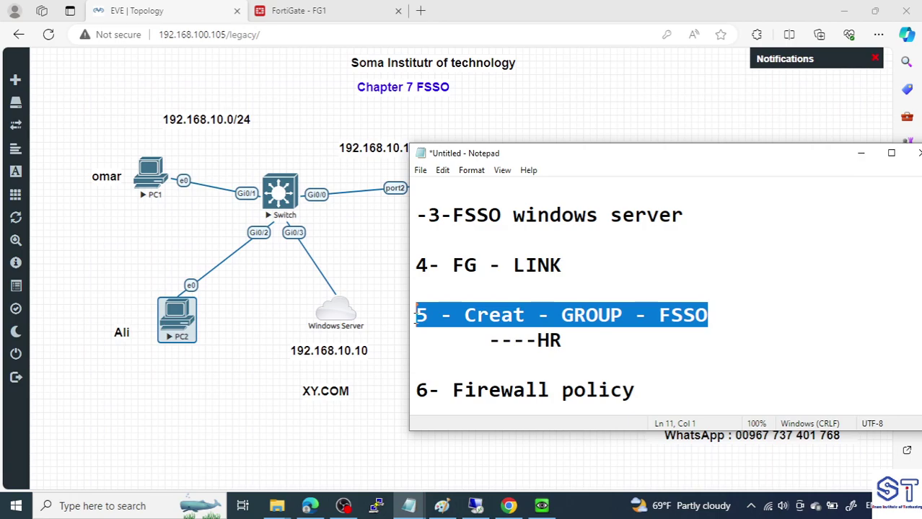
click(306, 8)
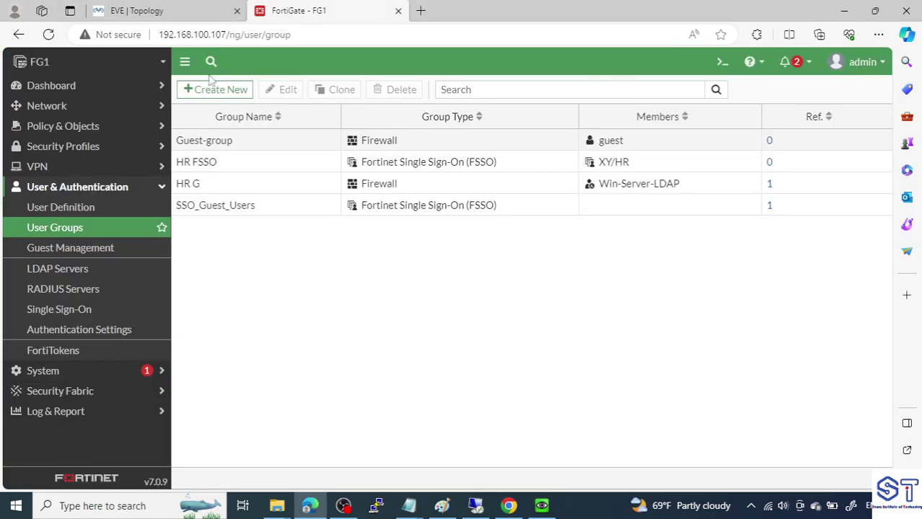
Edit the LAN to Internet firewall policy and remove HR G from its source
click(62, 126)
click(79, 148)
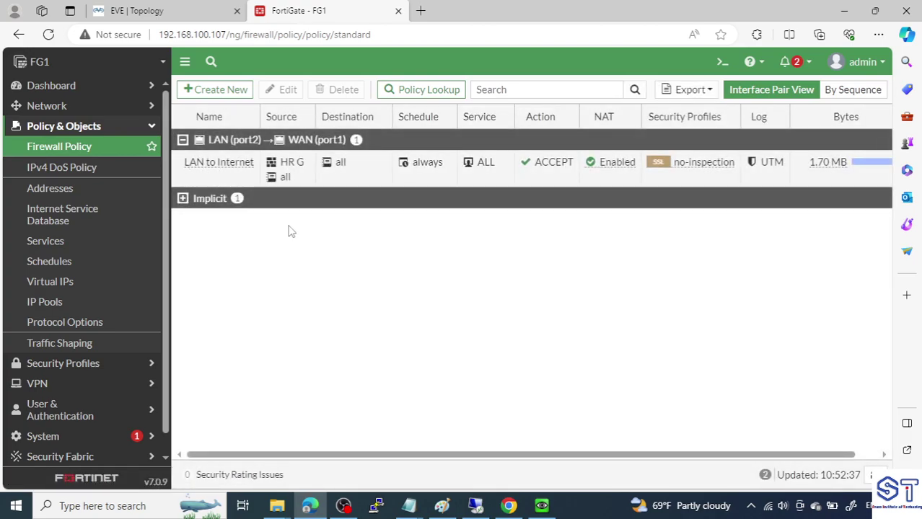
click(250, 159)
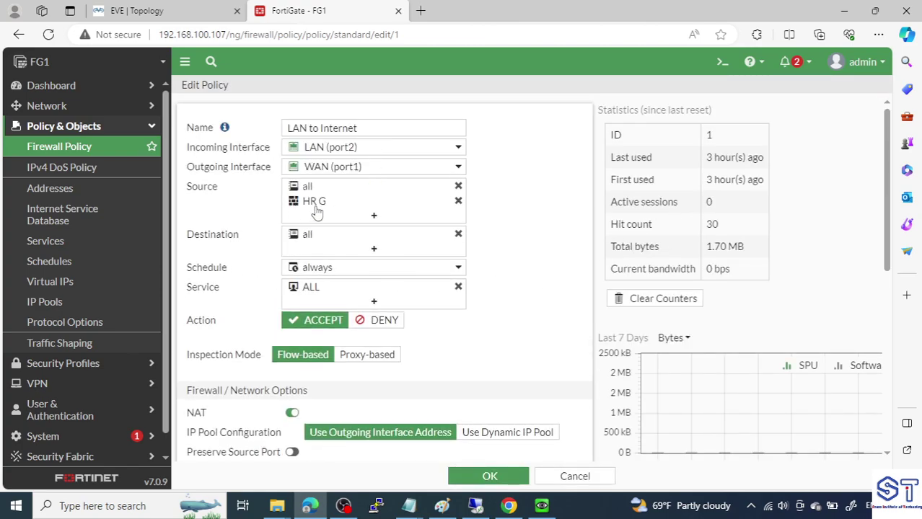
mouse_move(317, 209)
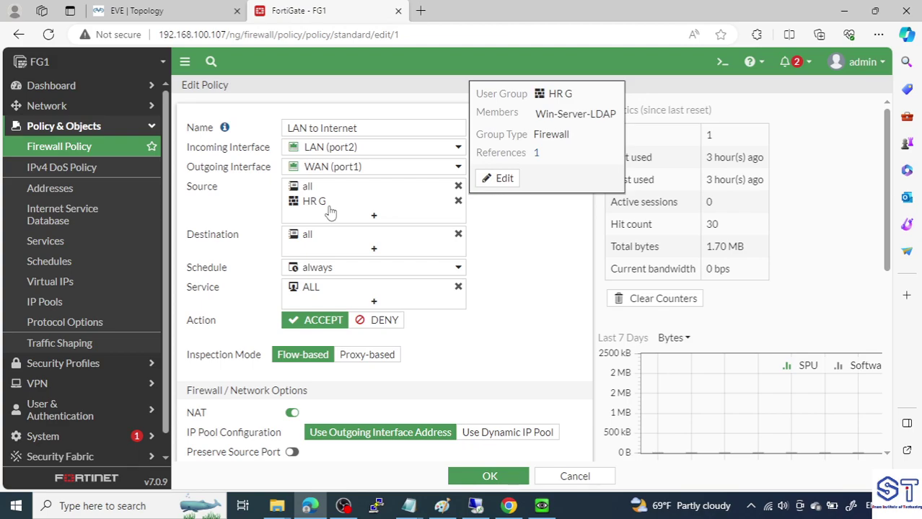
click(458, 201)
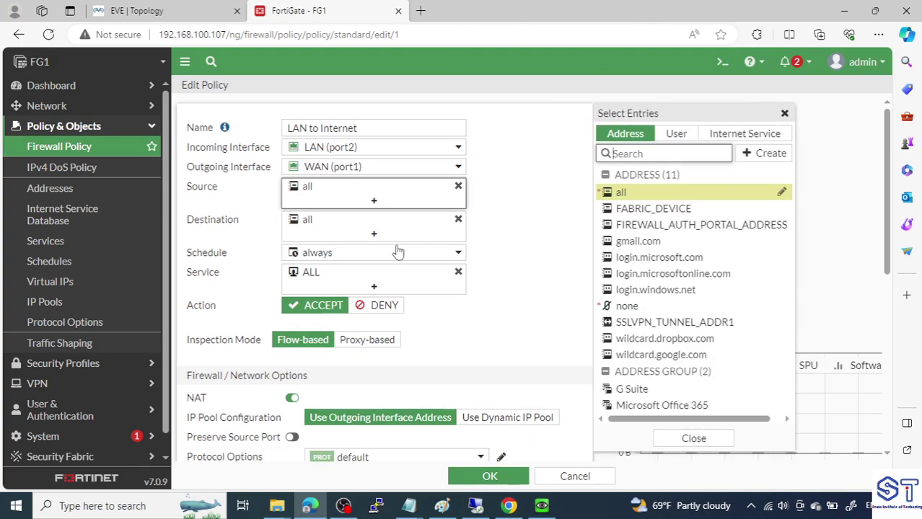
Add the user group HR FSSO as a policy source
mouse_move(407, 194)
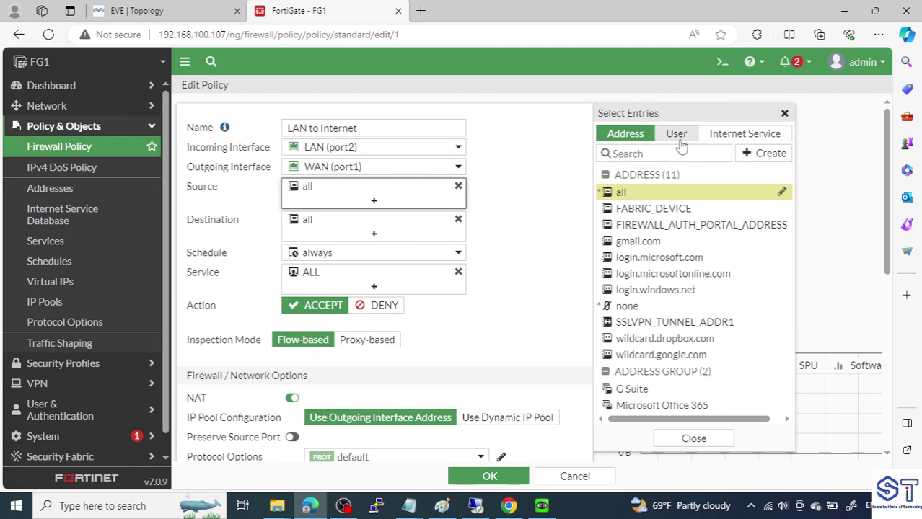
click(676, 137)
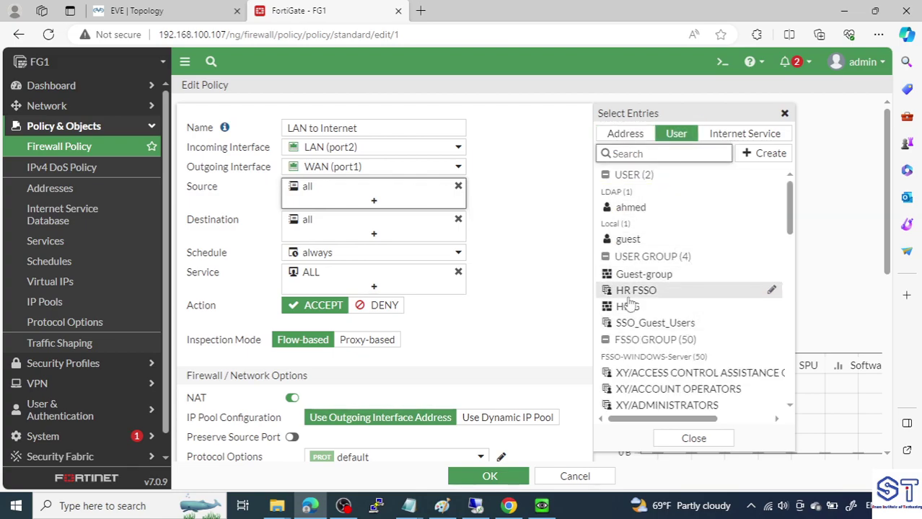
mouse_move(630, 296)
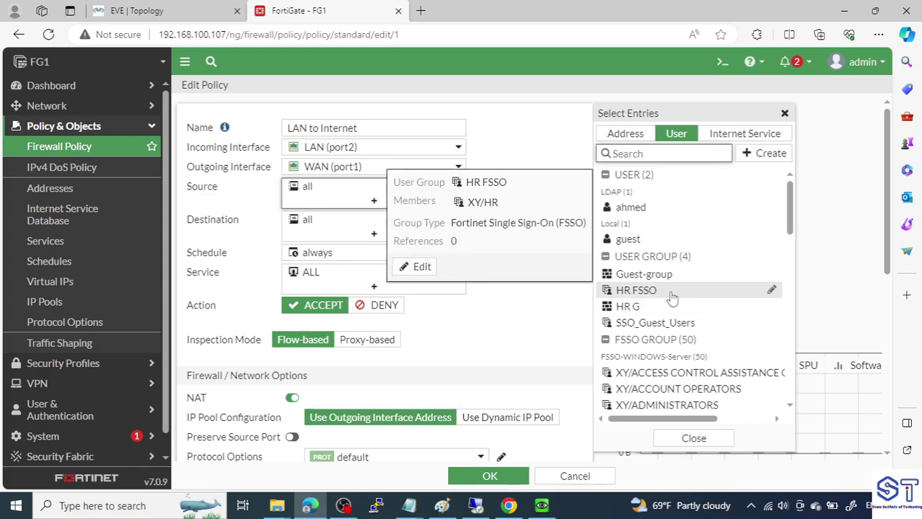
click(632, 292)
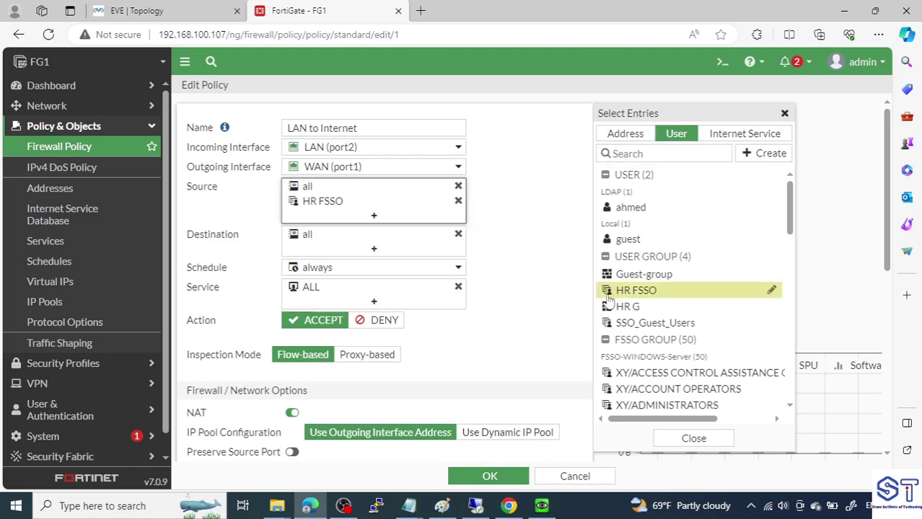
click(524, 237)
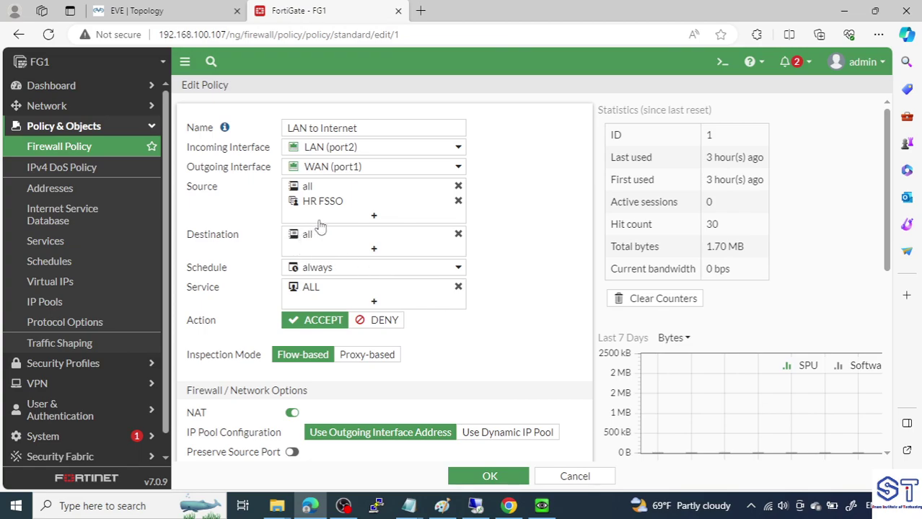
Check PC1 on the lab topology, then save the LAN to Internet policy
mouse_move(403, 204)
click(99, 17)
drag(123, 119, 181, 266)
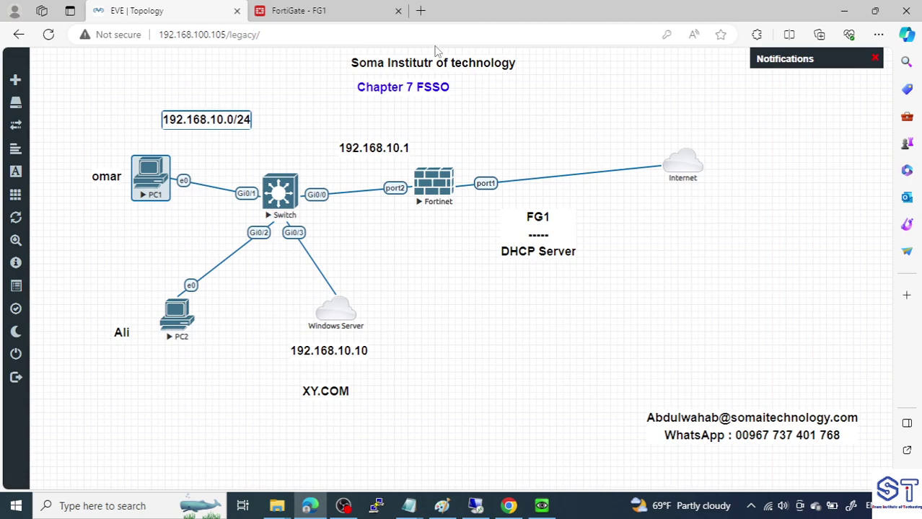
click(323, 11)
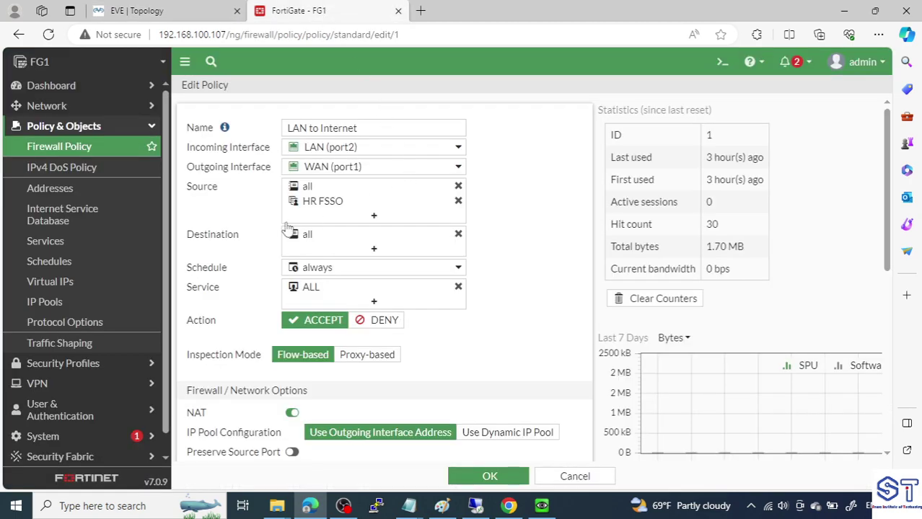
click(490, 476)
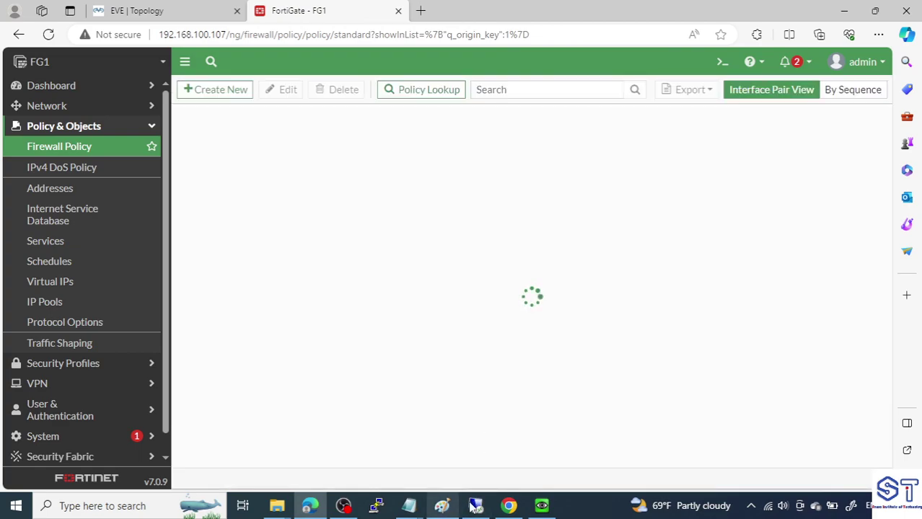
On the Windows Server, launch Active Directory Users and Computers from Server Manager
click(473, 507)
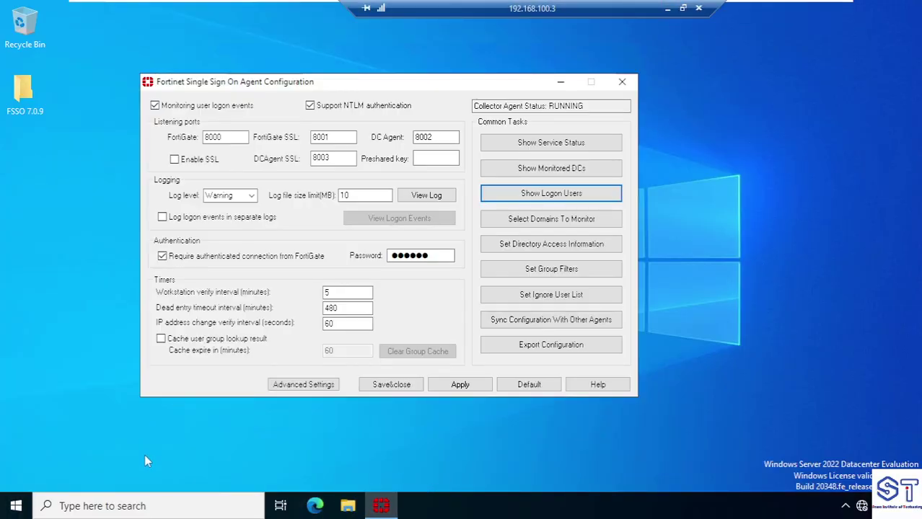
click(94, 506)
text(s)
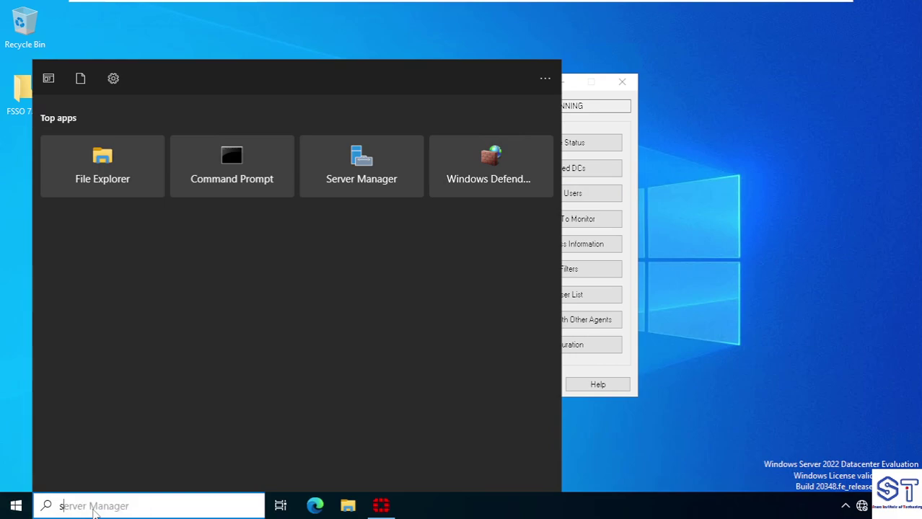
text(er)
key(Return)
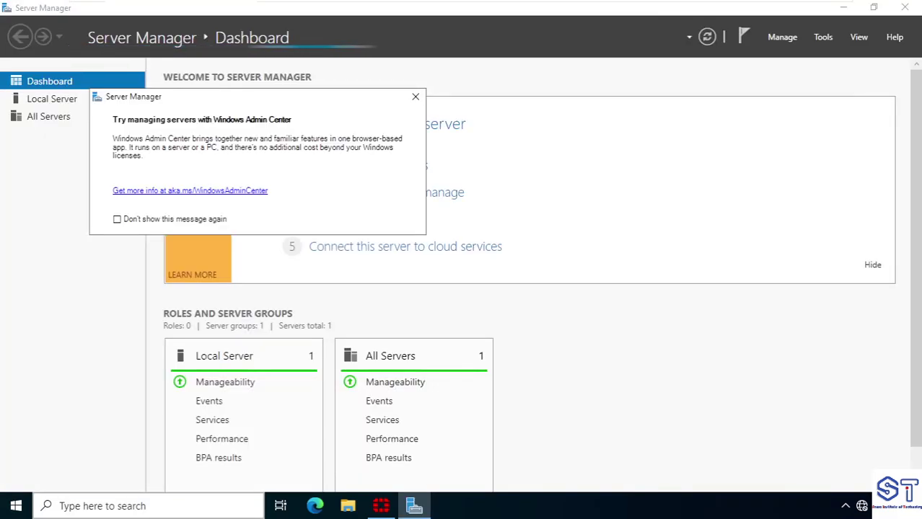
click(826, 40)
click(824, 115)
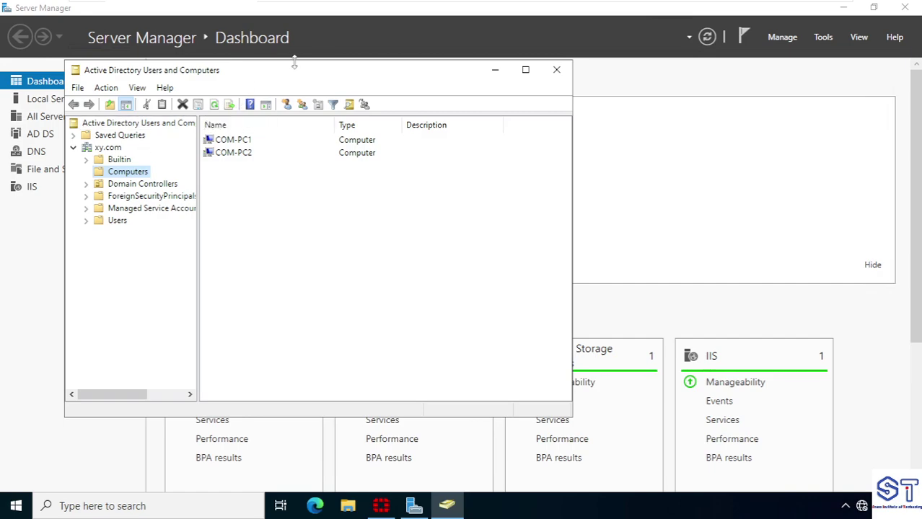
Review the HR group's three members in its properties, then minimize the server console
click(119, 221)
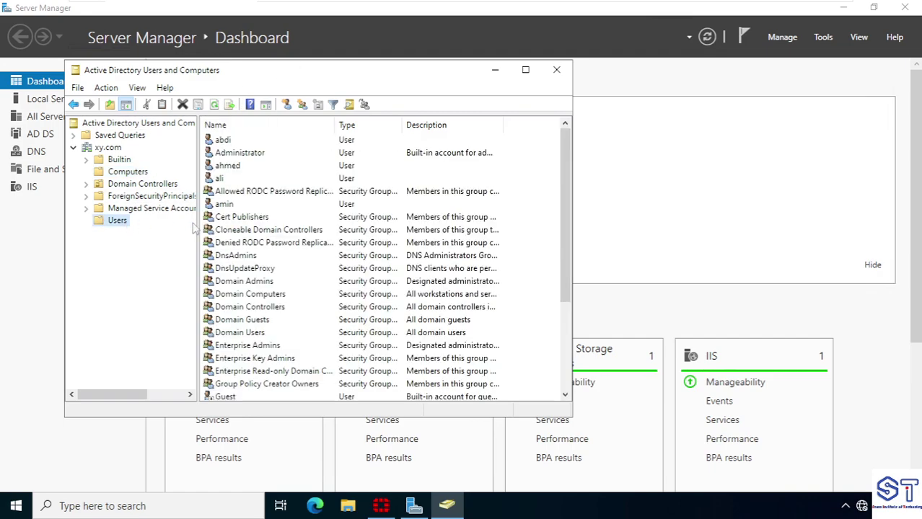
scroll(295, 235, down, 2)
double_click(221, 333)
click(242, 118)
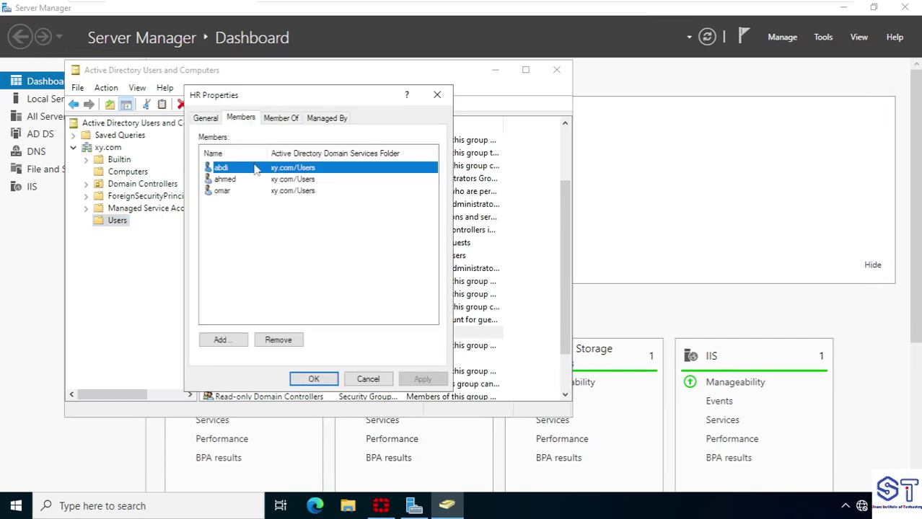
click(225, 211)
click(229, 168)
click(241, 179)
click(243, 191)
mouse_move(718, 6)
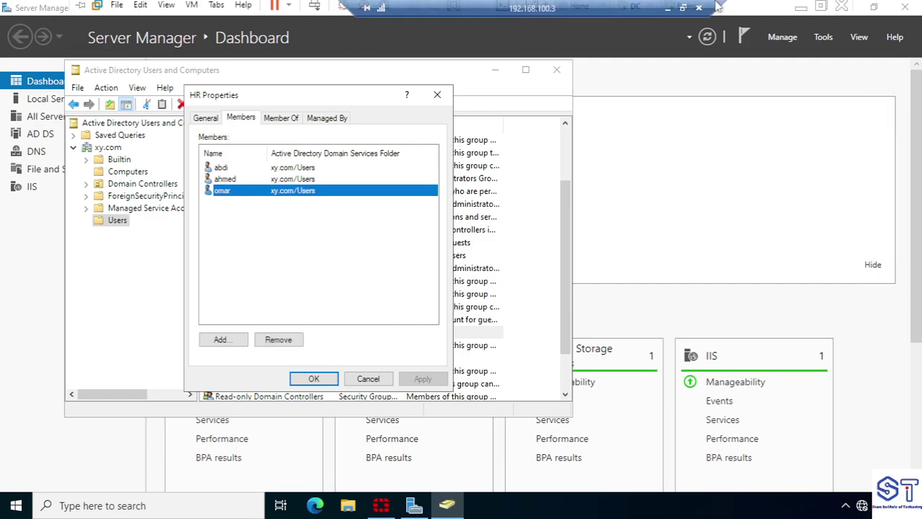
click(667, 10)
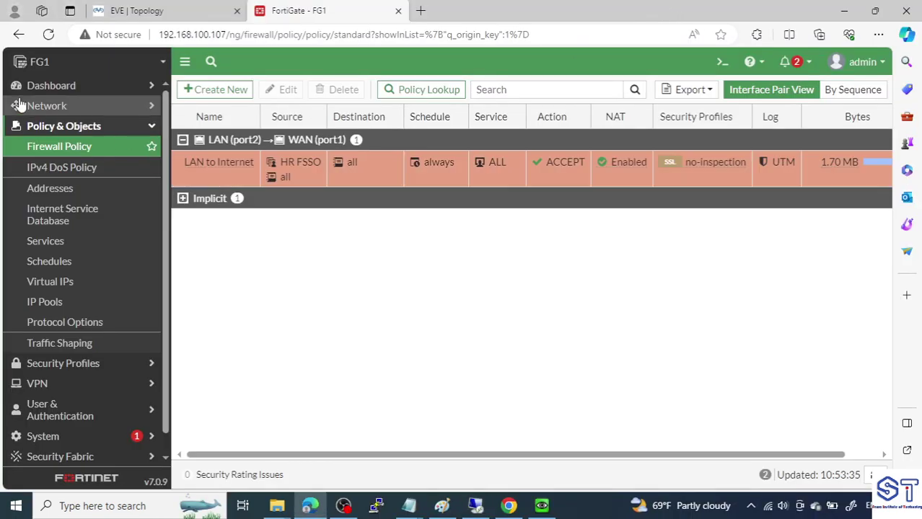
Switch the browser to the EVE-NG lab topology
click(145, 12)
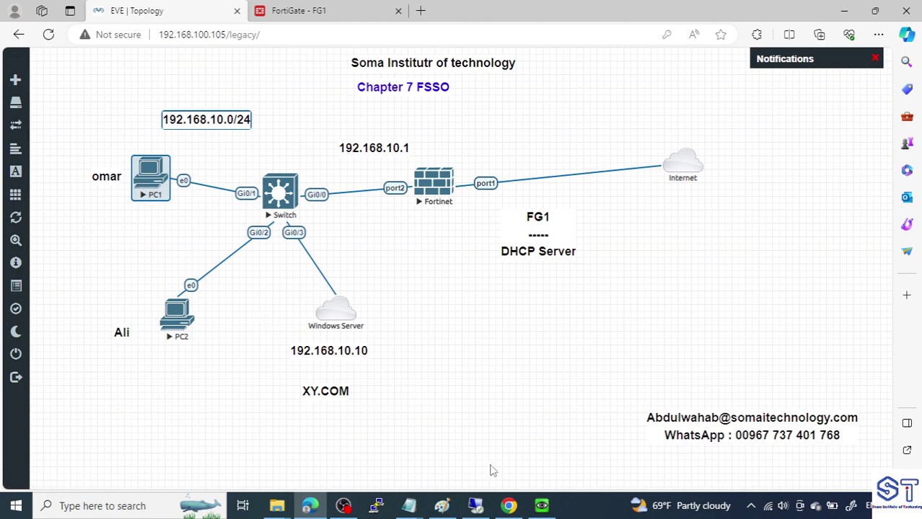
Open PC1's console and bring up the Windows 7 Other User sign-in form for the XY domain
click(543, 505)
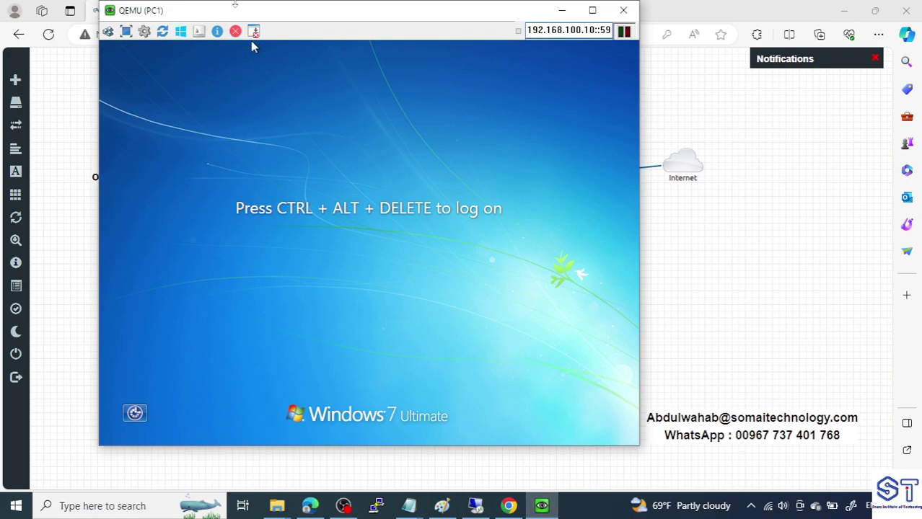
drag(262, 16, 479, 31)
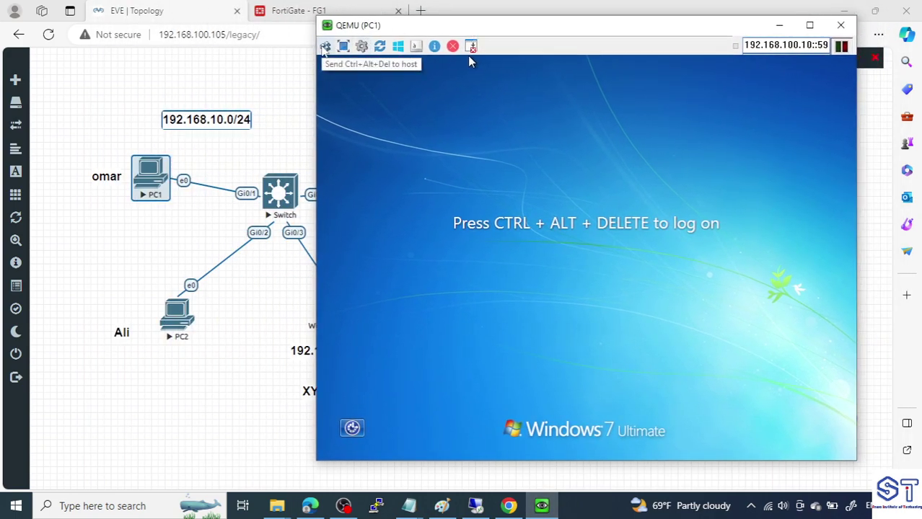
click(325, 46)
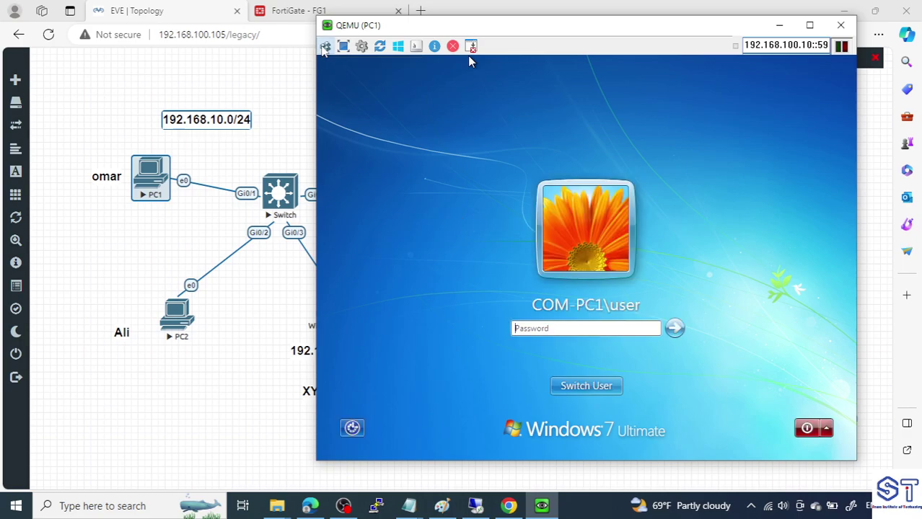
click(598, 390)
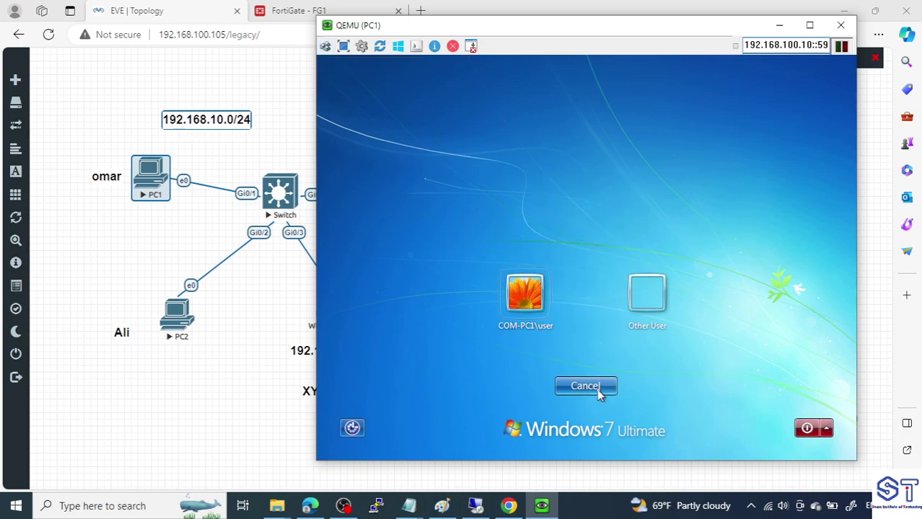
click(652, 293)
click(612, 285)
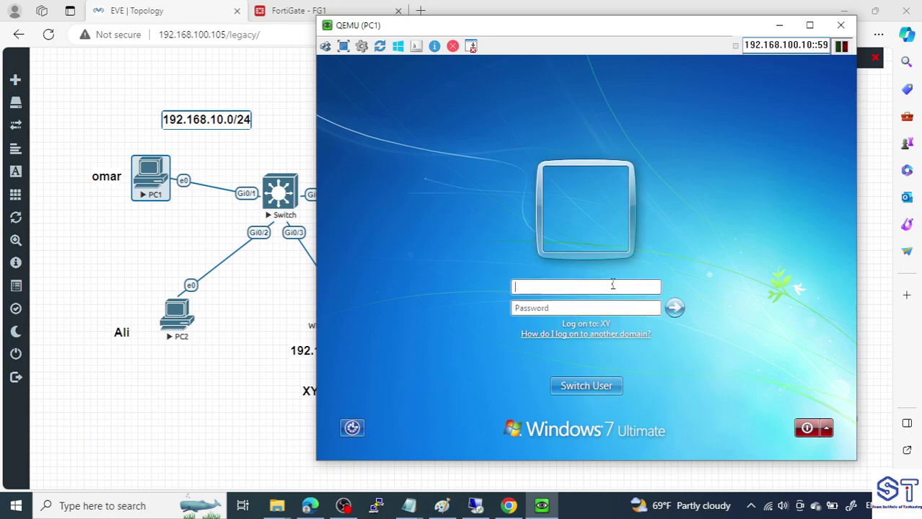